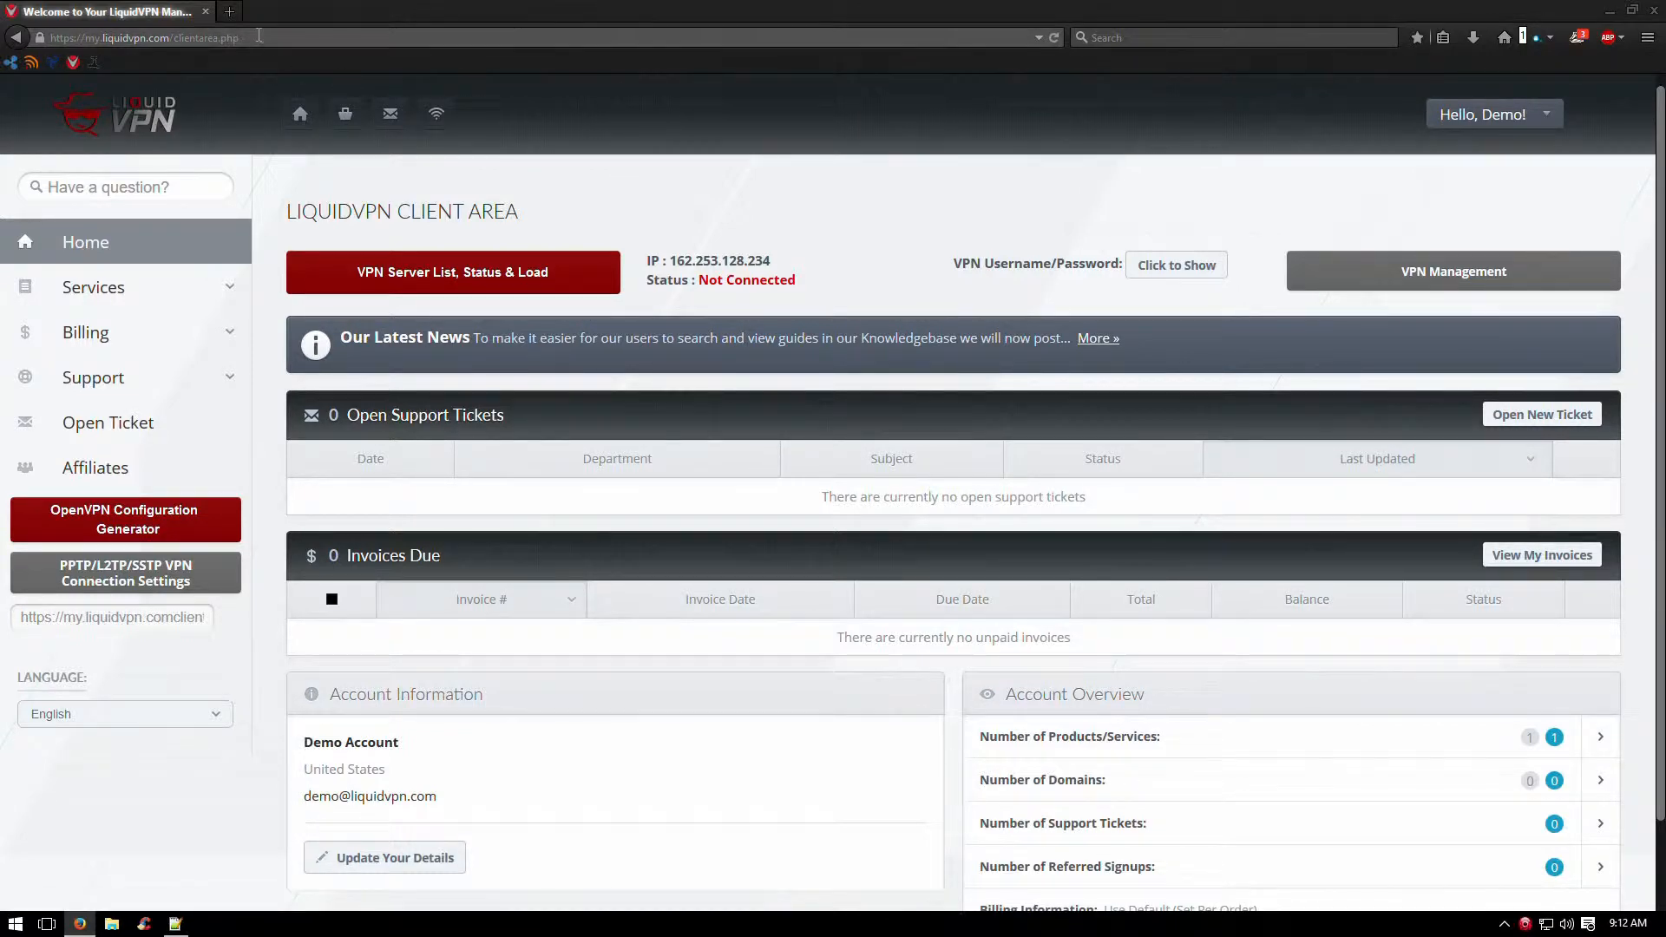
left_click(214, 39)
left_click_drag(215, 39, 339, 35)
triple_click(339, 34)
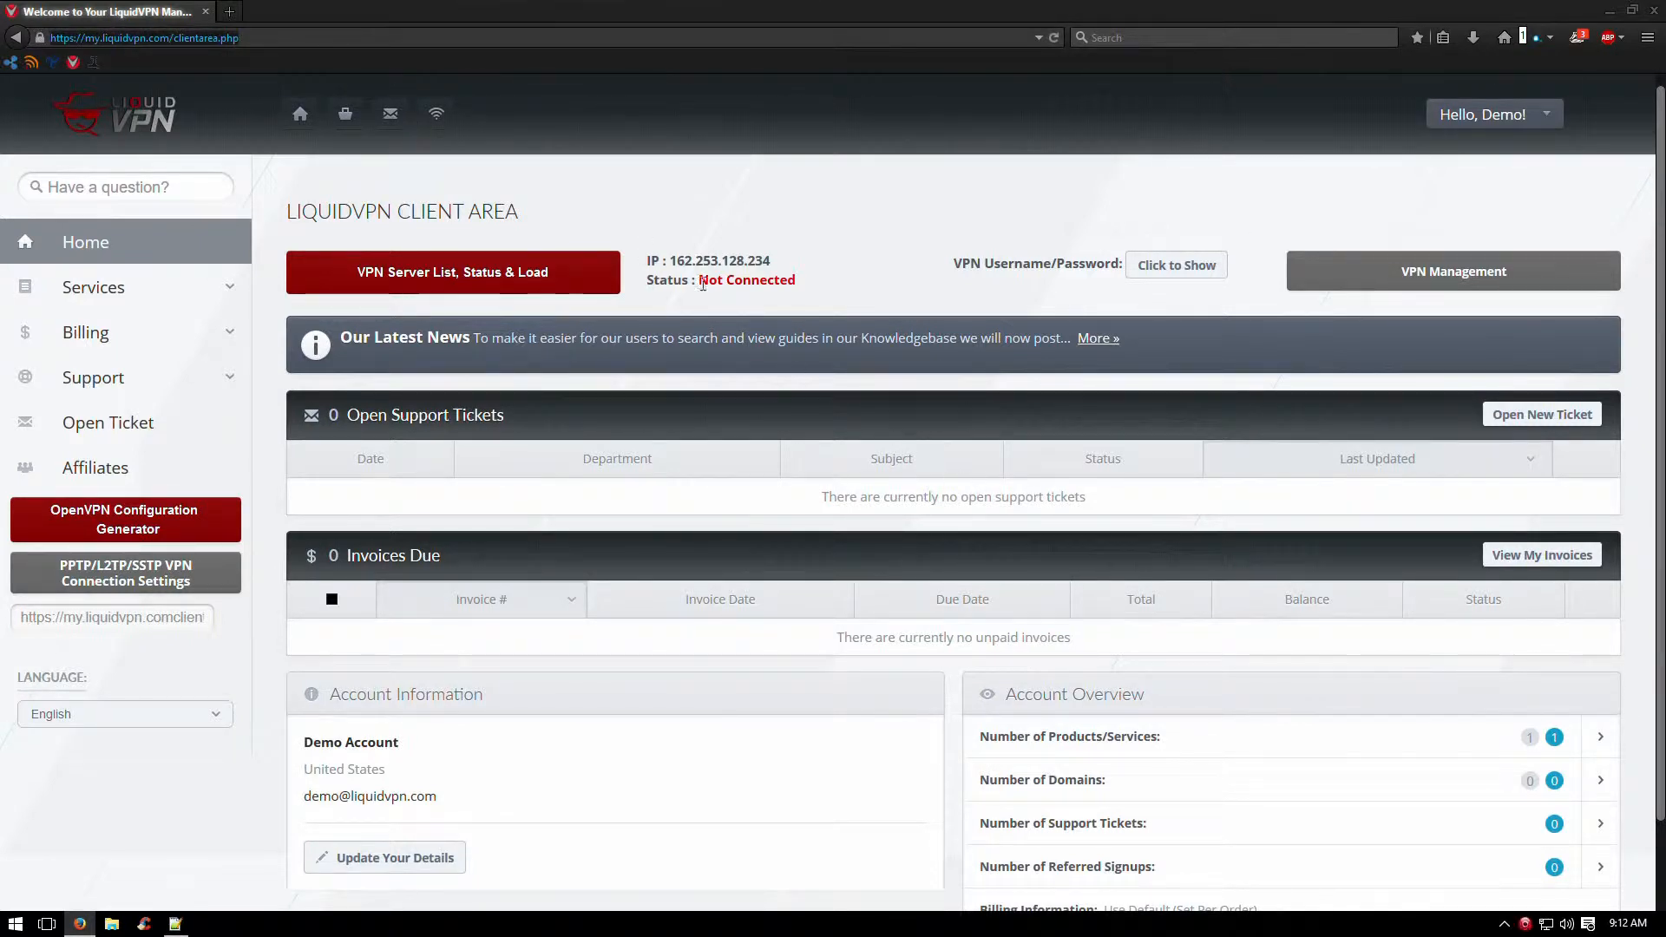
left_click(278, 44)
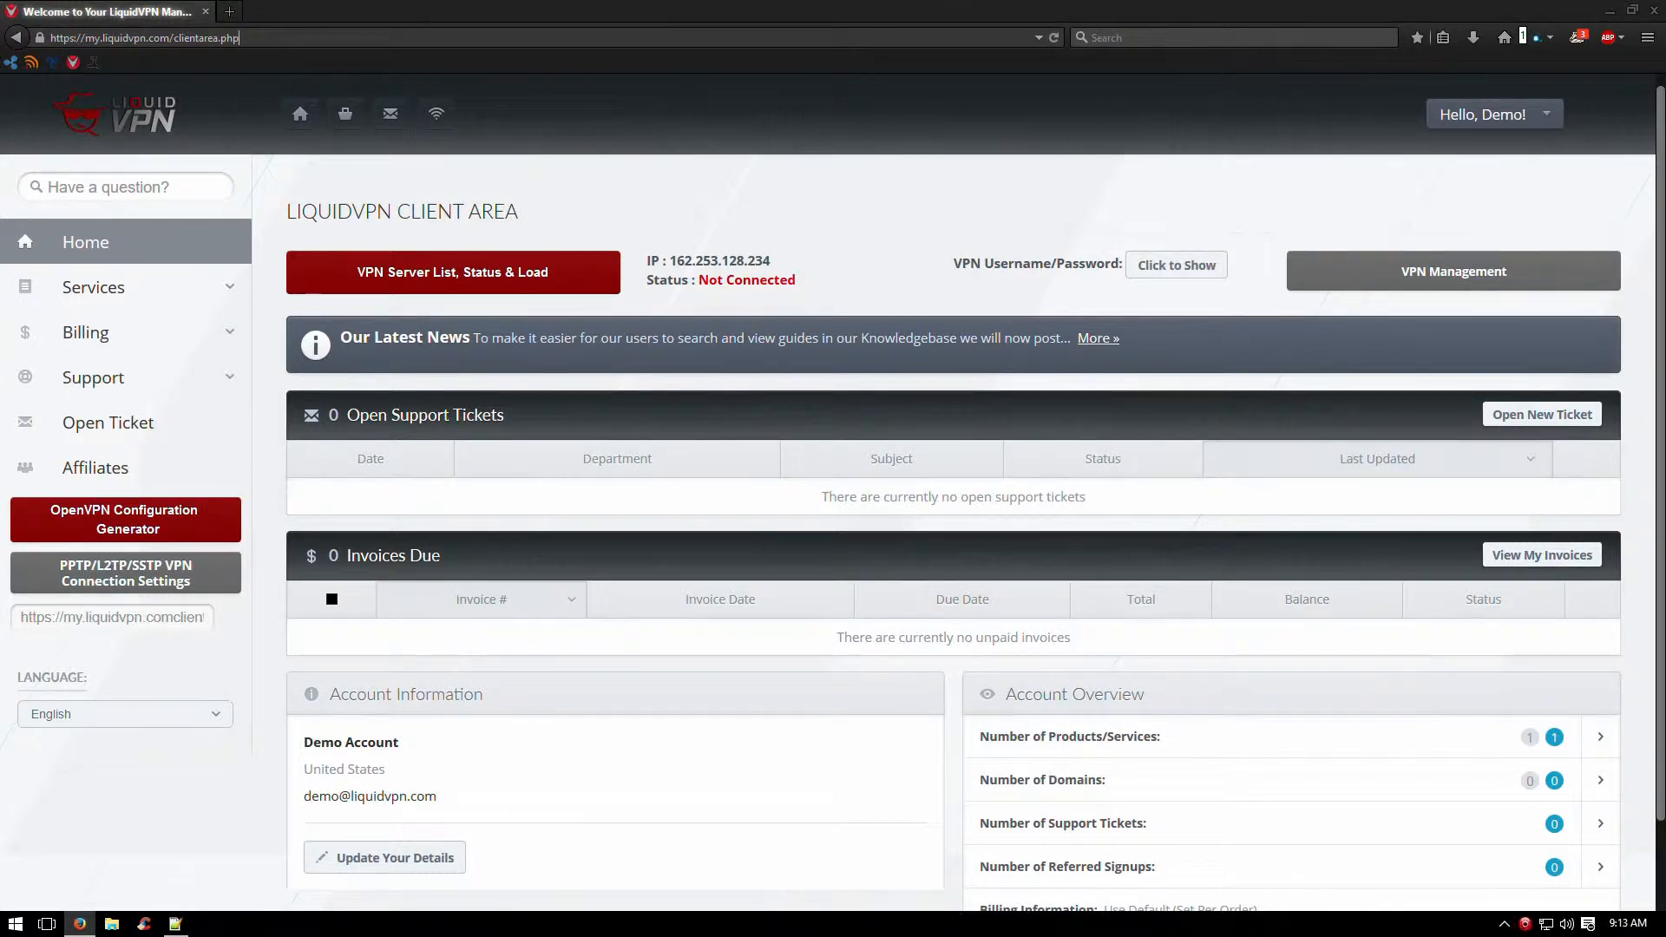
- Log in to the LiquidVPN client area with the account e-mail and password, and open the OpenVPN Configuration Generator
left_click(131, 526)
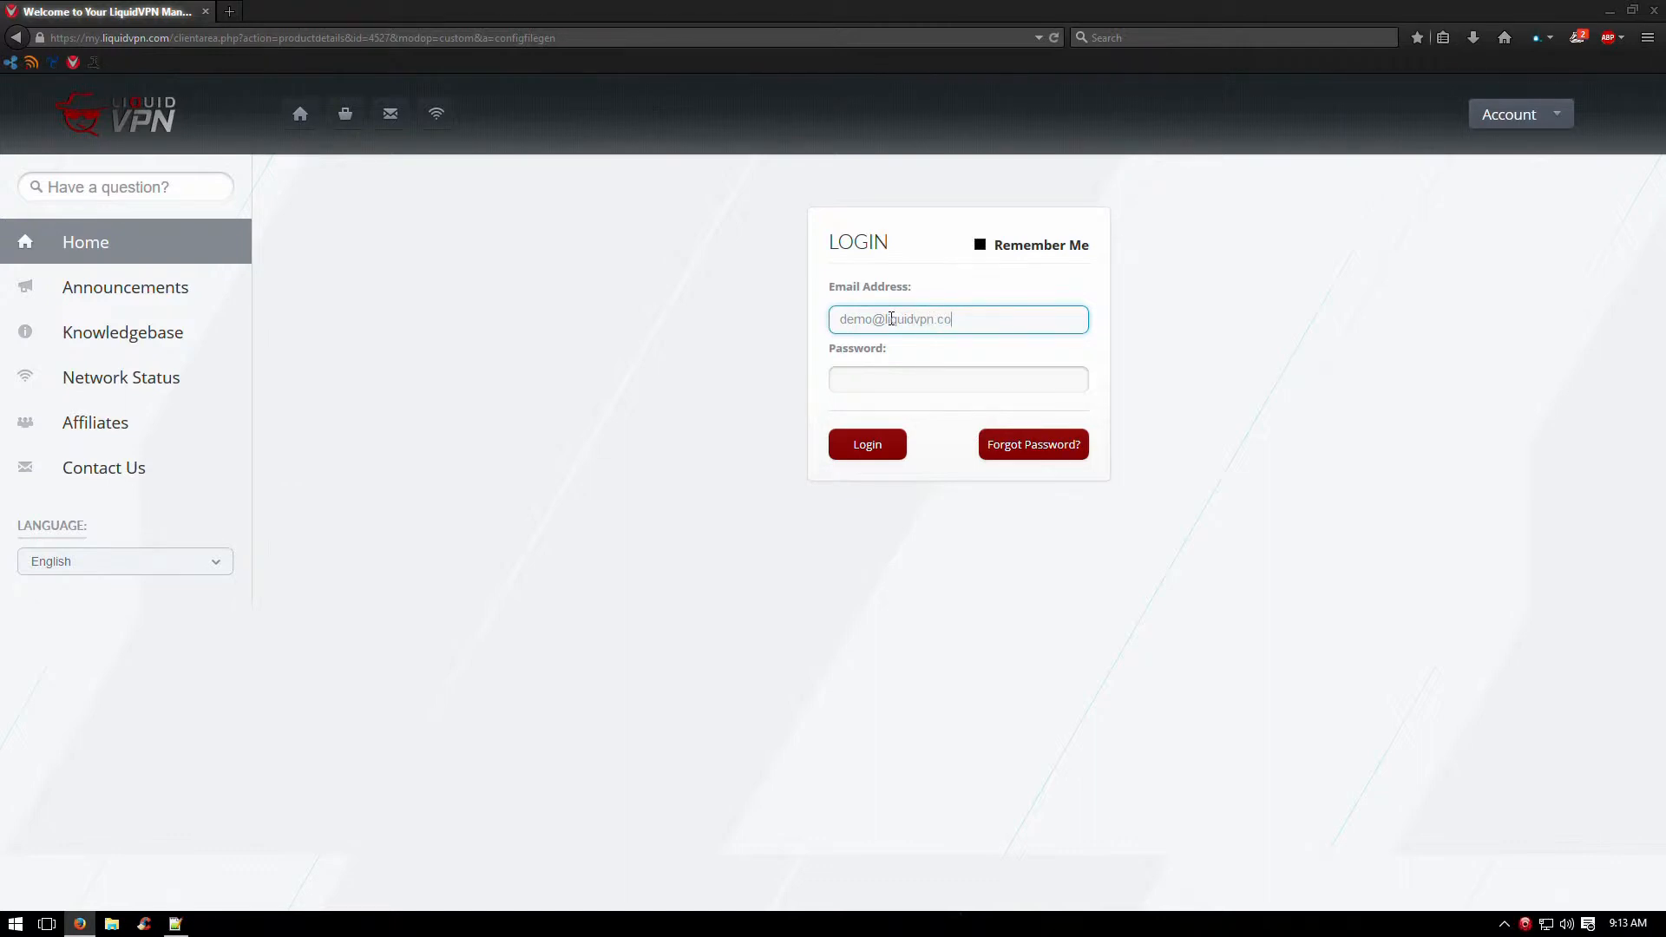
left_click(860, 379)
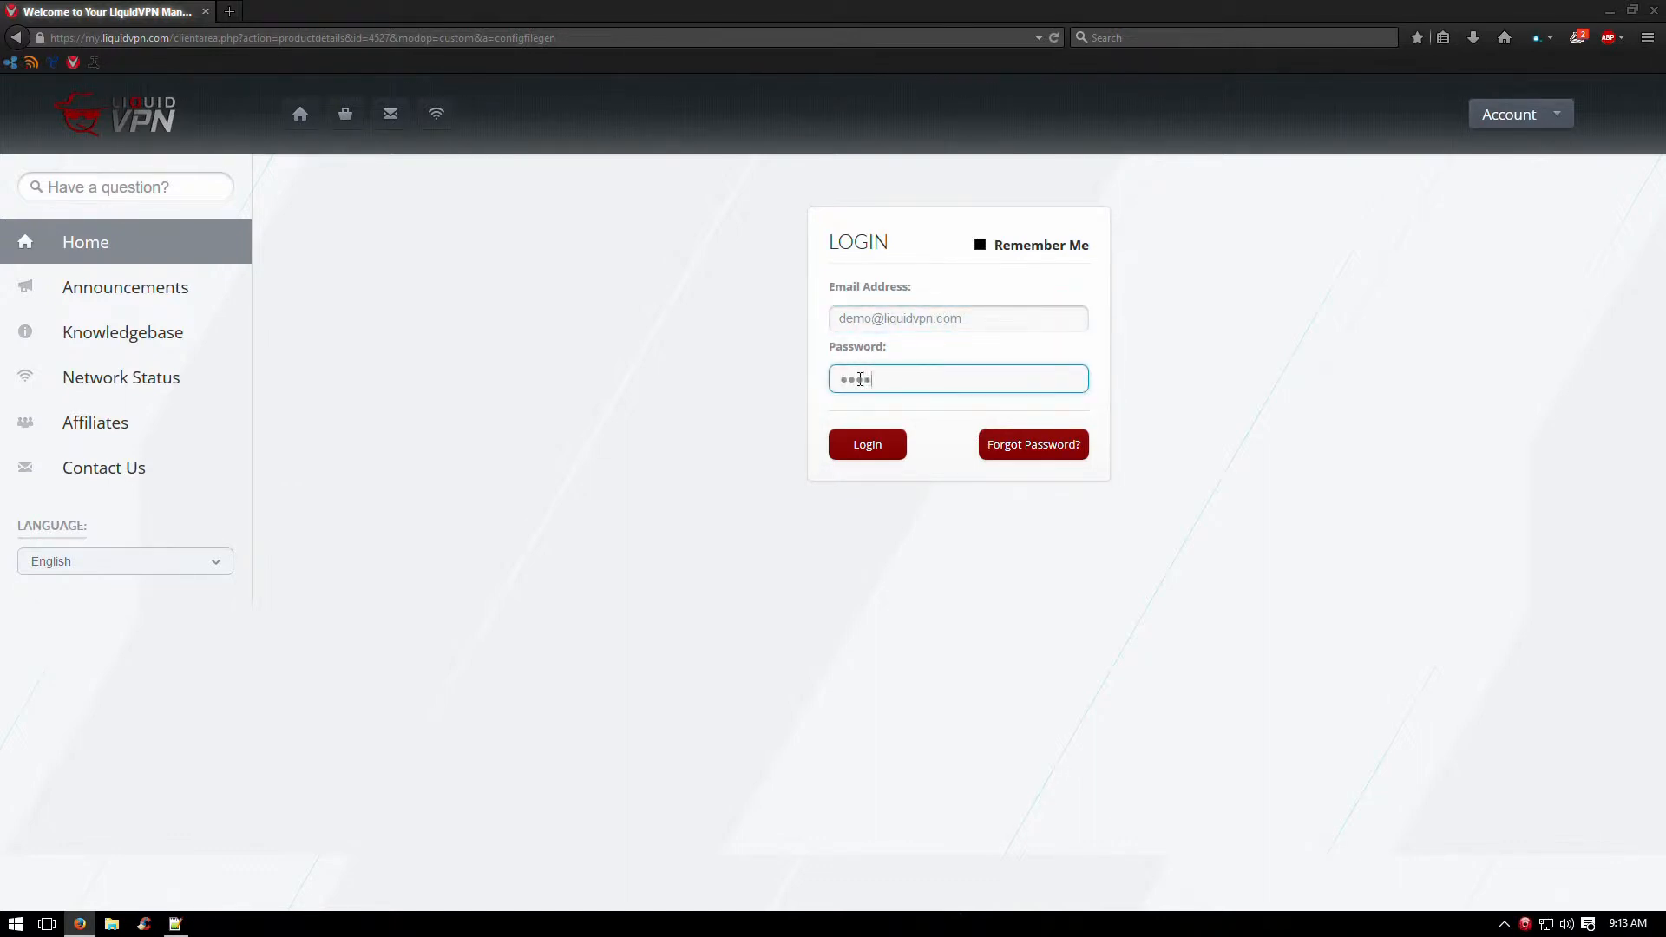
key("Return")
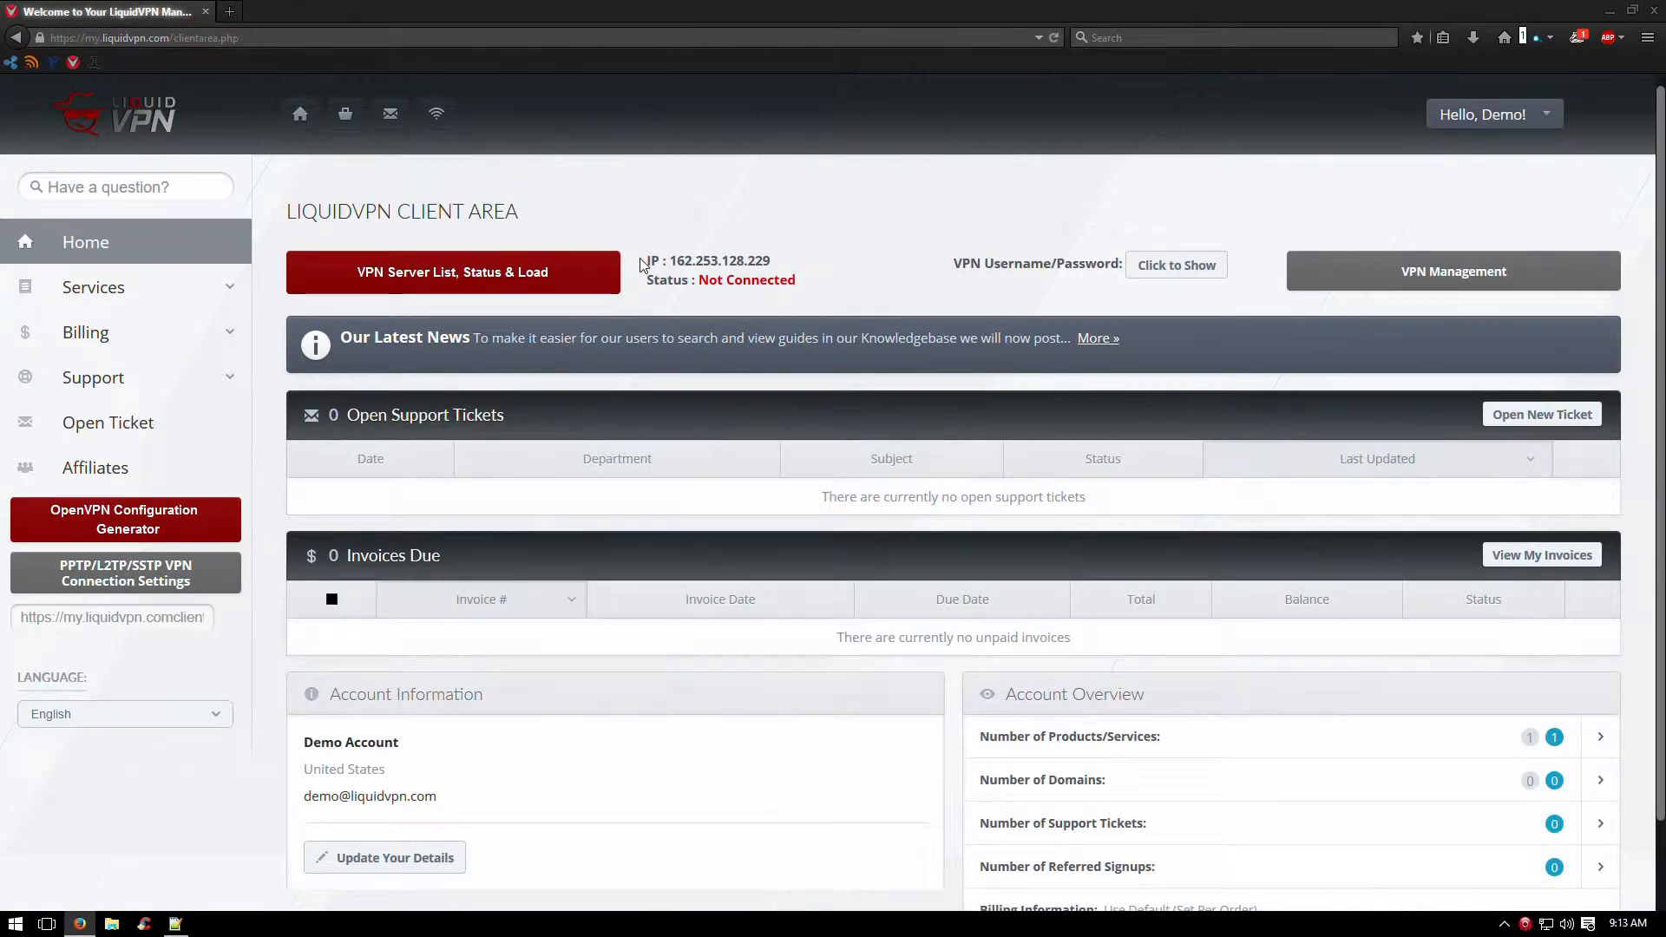
left_click(96, 468)
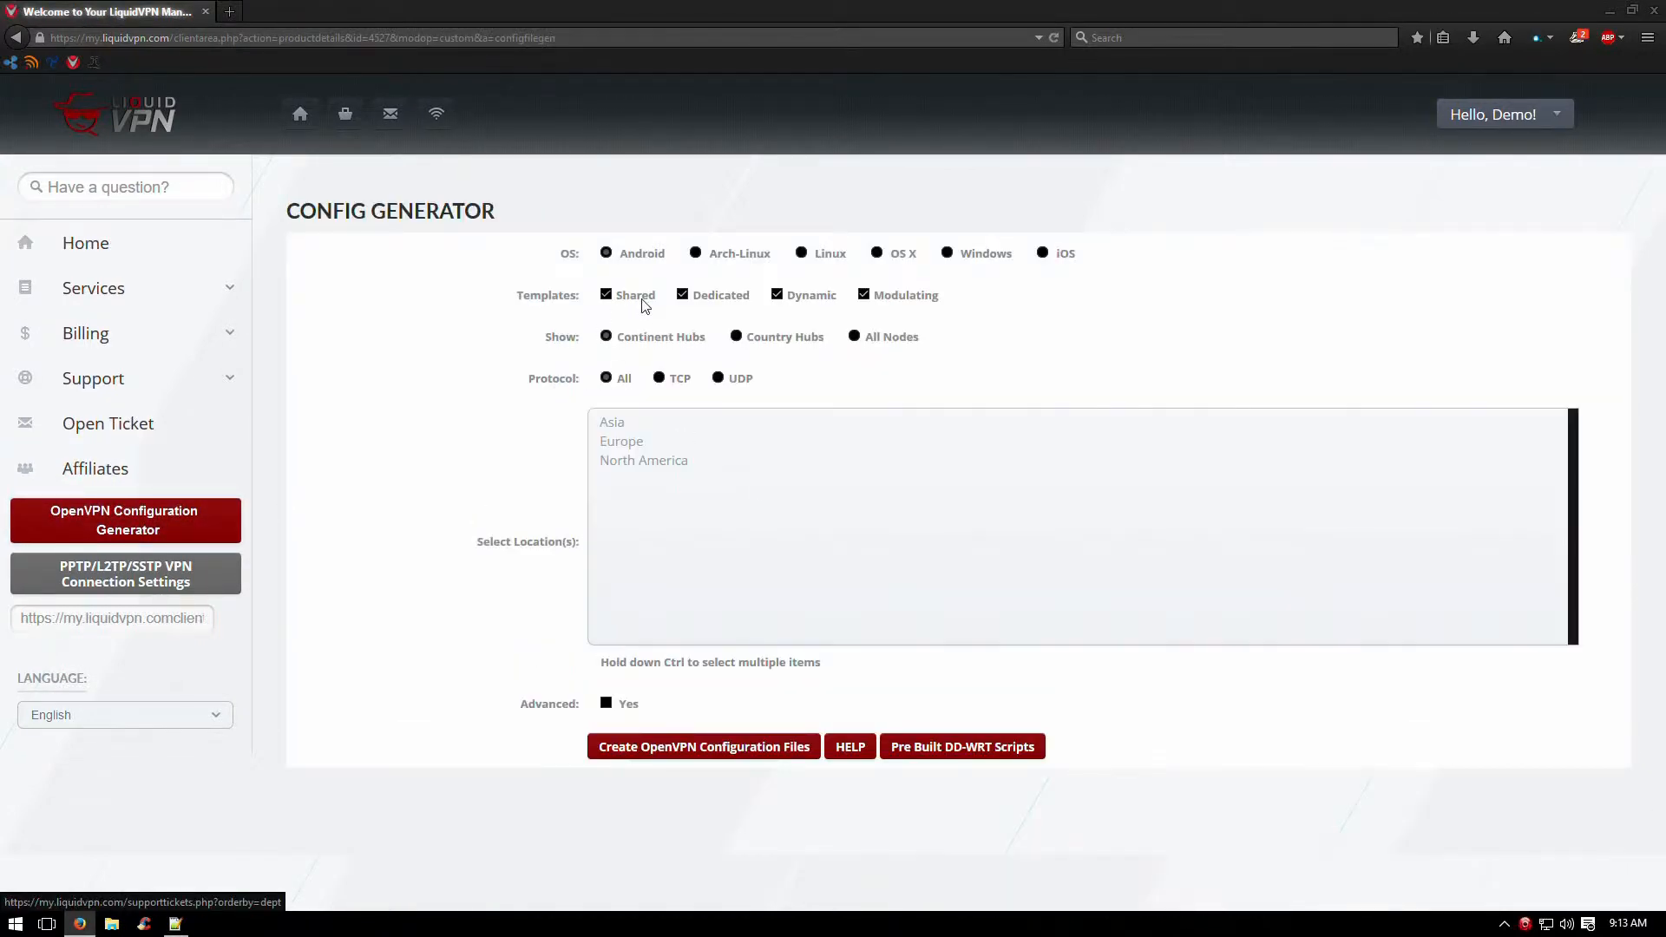
- Set the config generator's OS to Linux and keep only the Dynamic template enabled, excluding Shared, Dedicated and Modulating
left_click(801, 253)
mouse_move(607, 297)
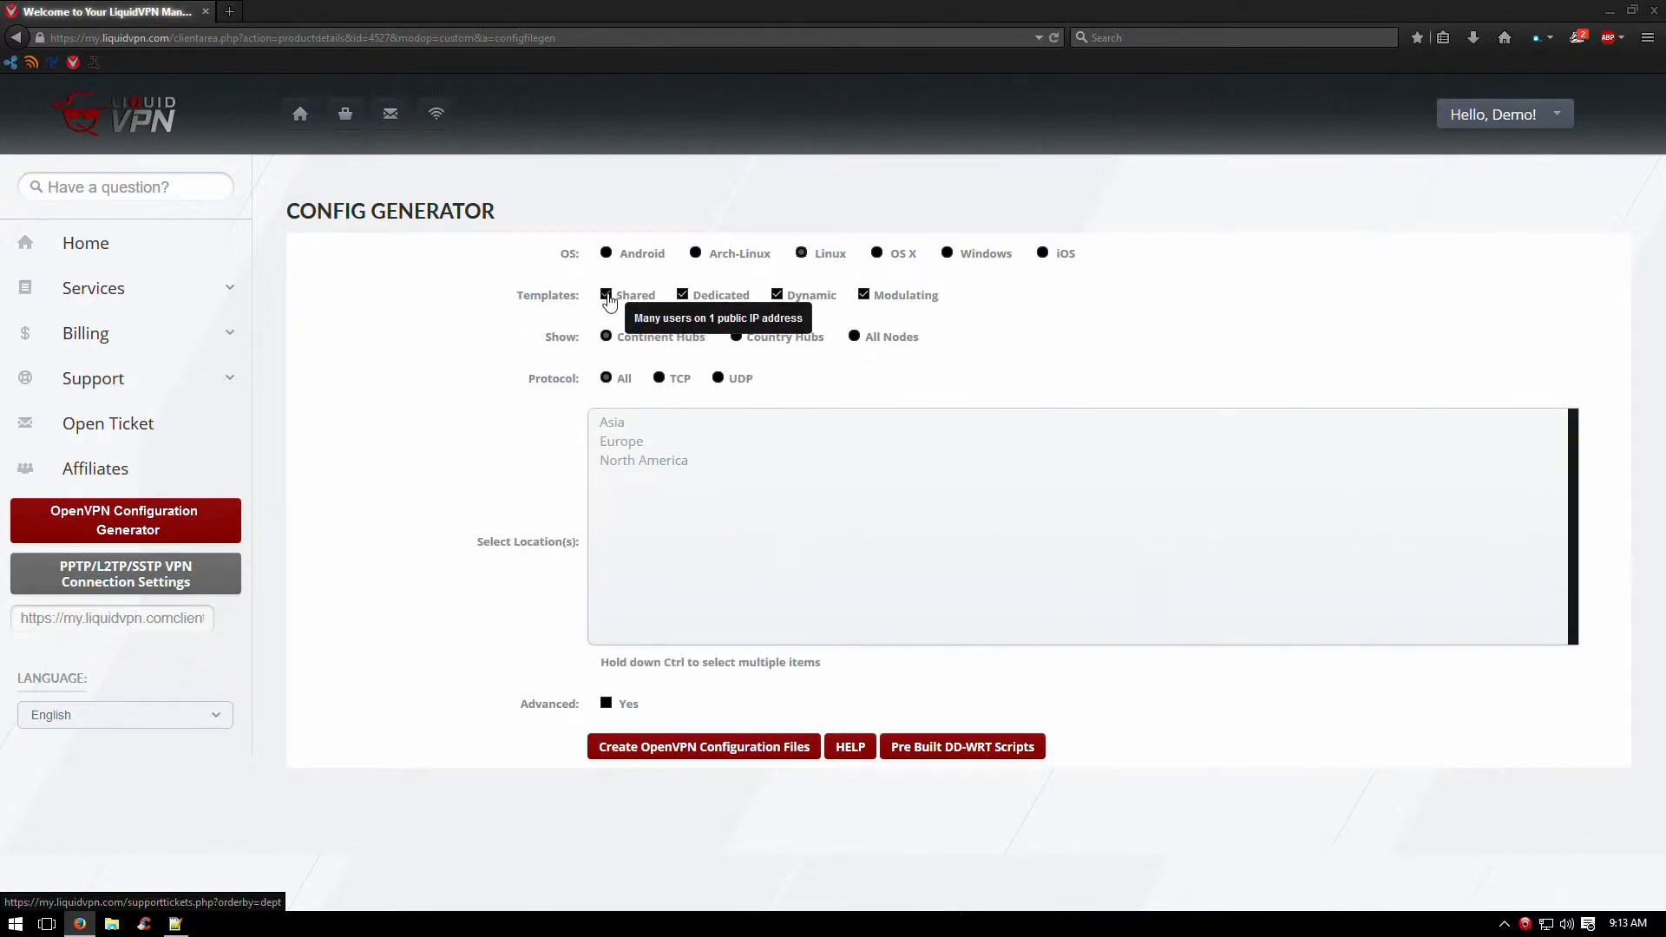
left_click(608, 297)
mouse_move(685, 300)
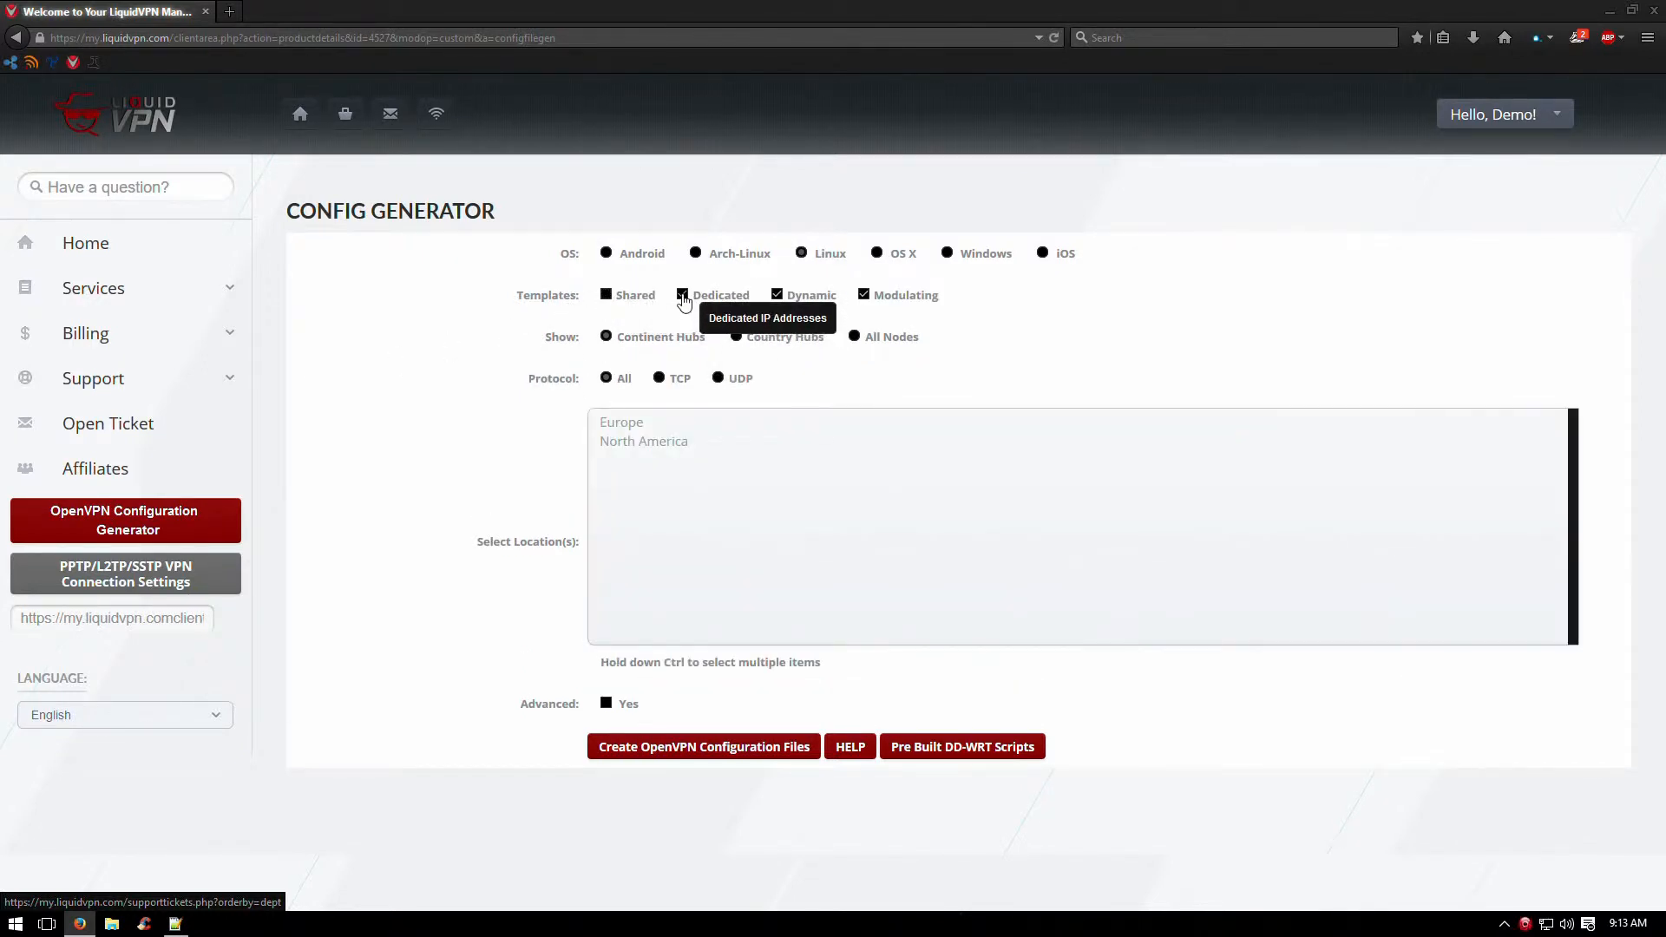
left_click(684, 300)
left_click(885, 303)
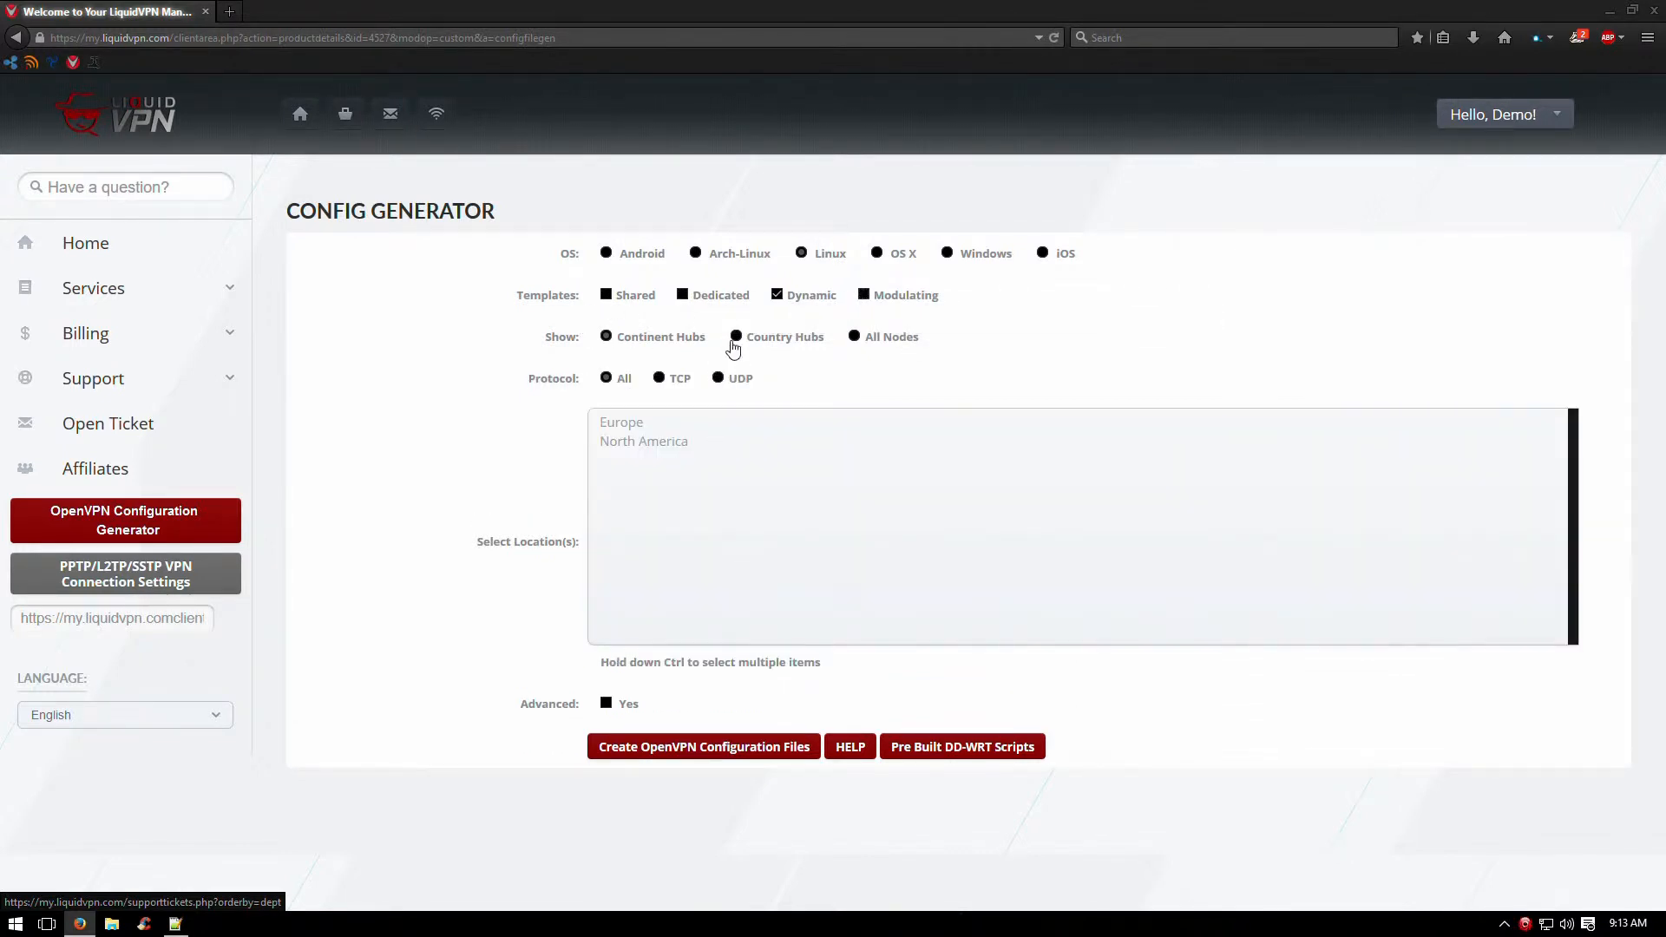
- Choose Canada from the Country Hubs locations and enable the advanced External CRT Bundle keyword
left_click(736, 338)
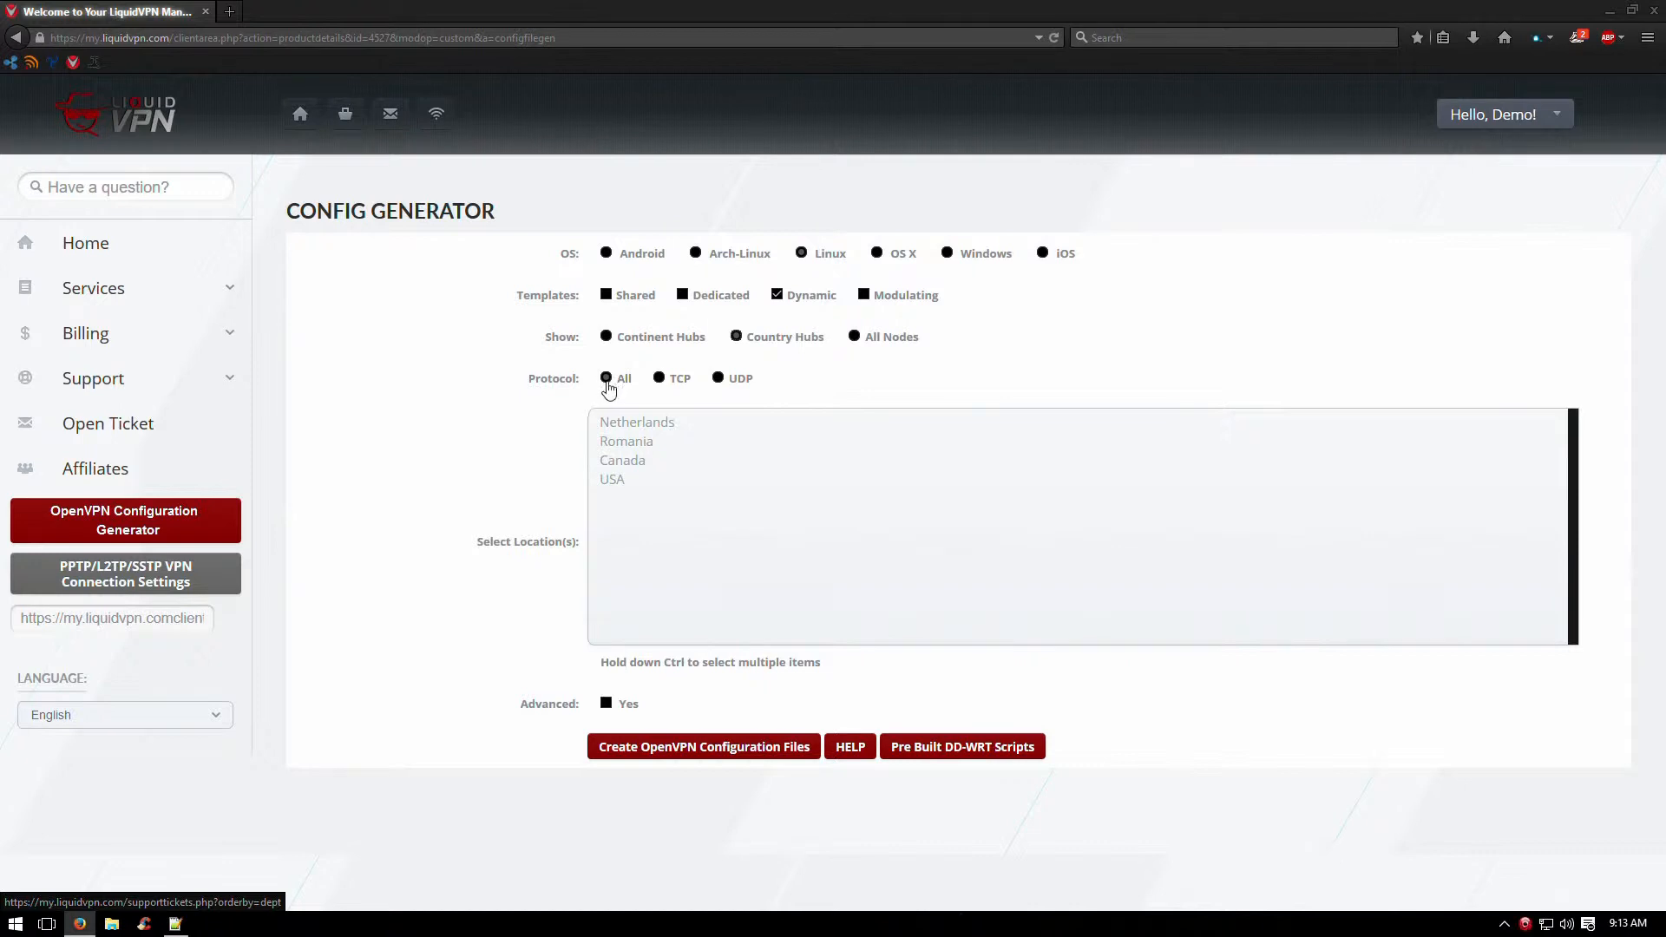
left_click(621, 466)
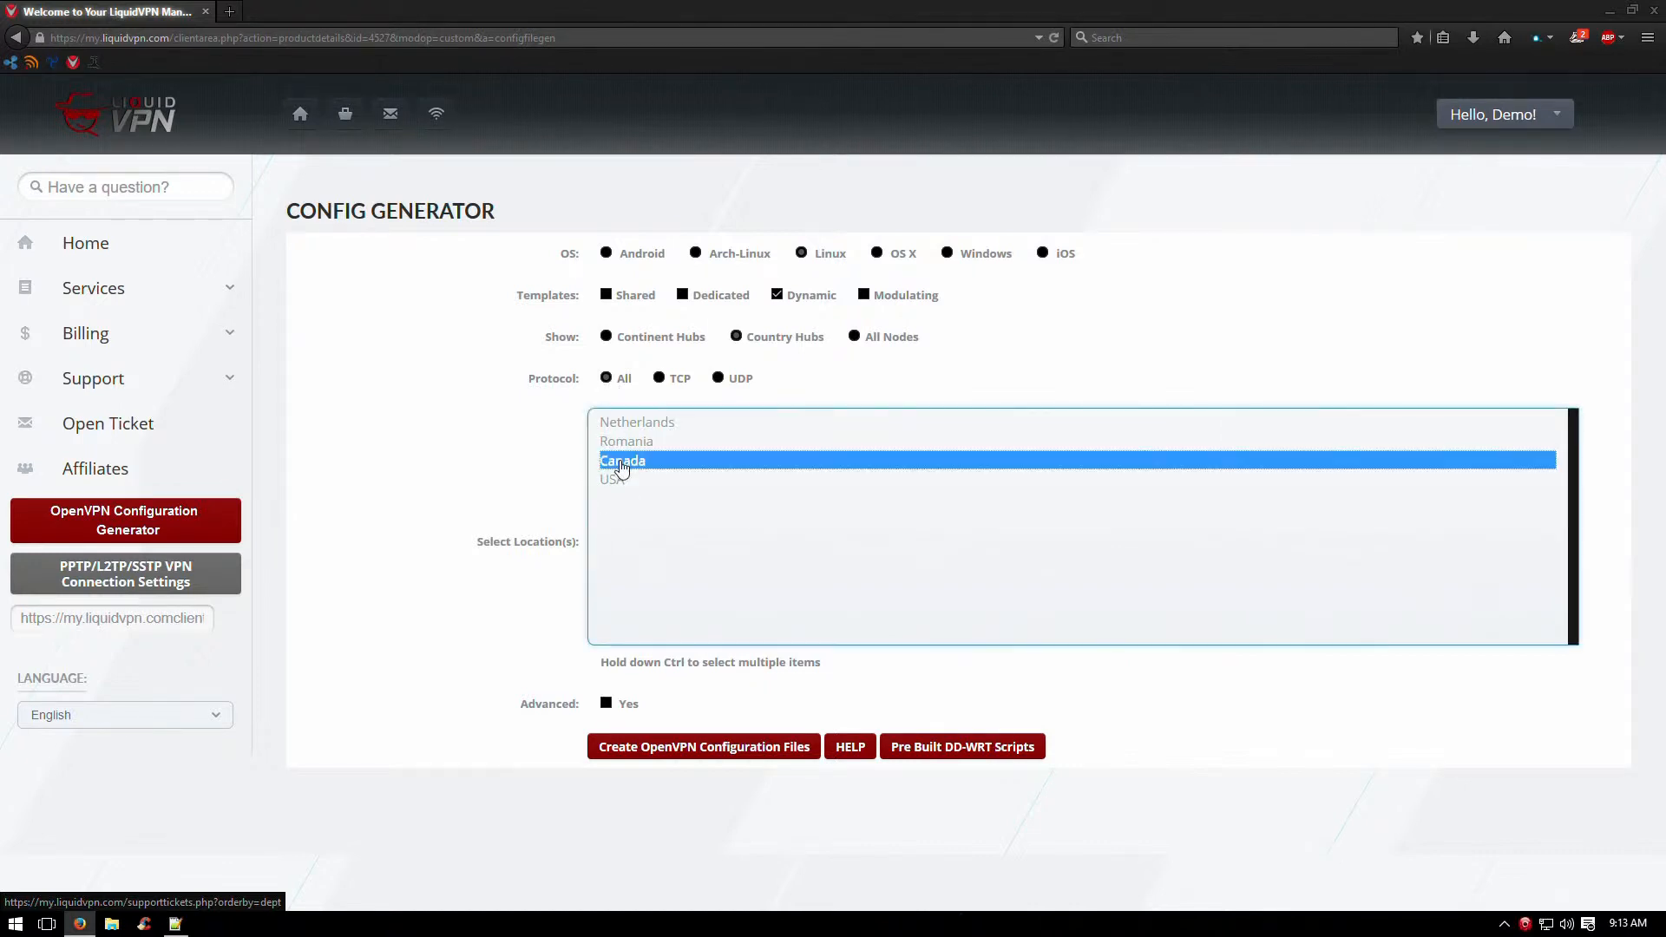
left_click(607, 707)
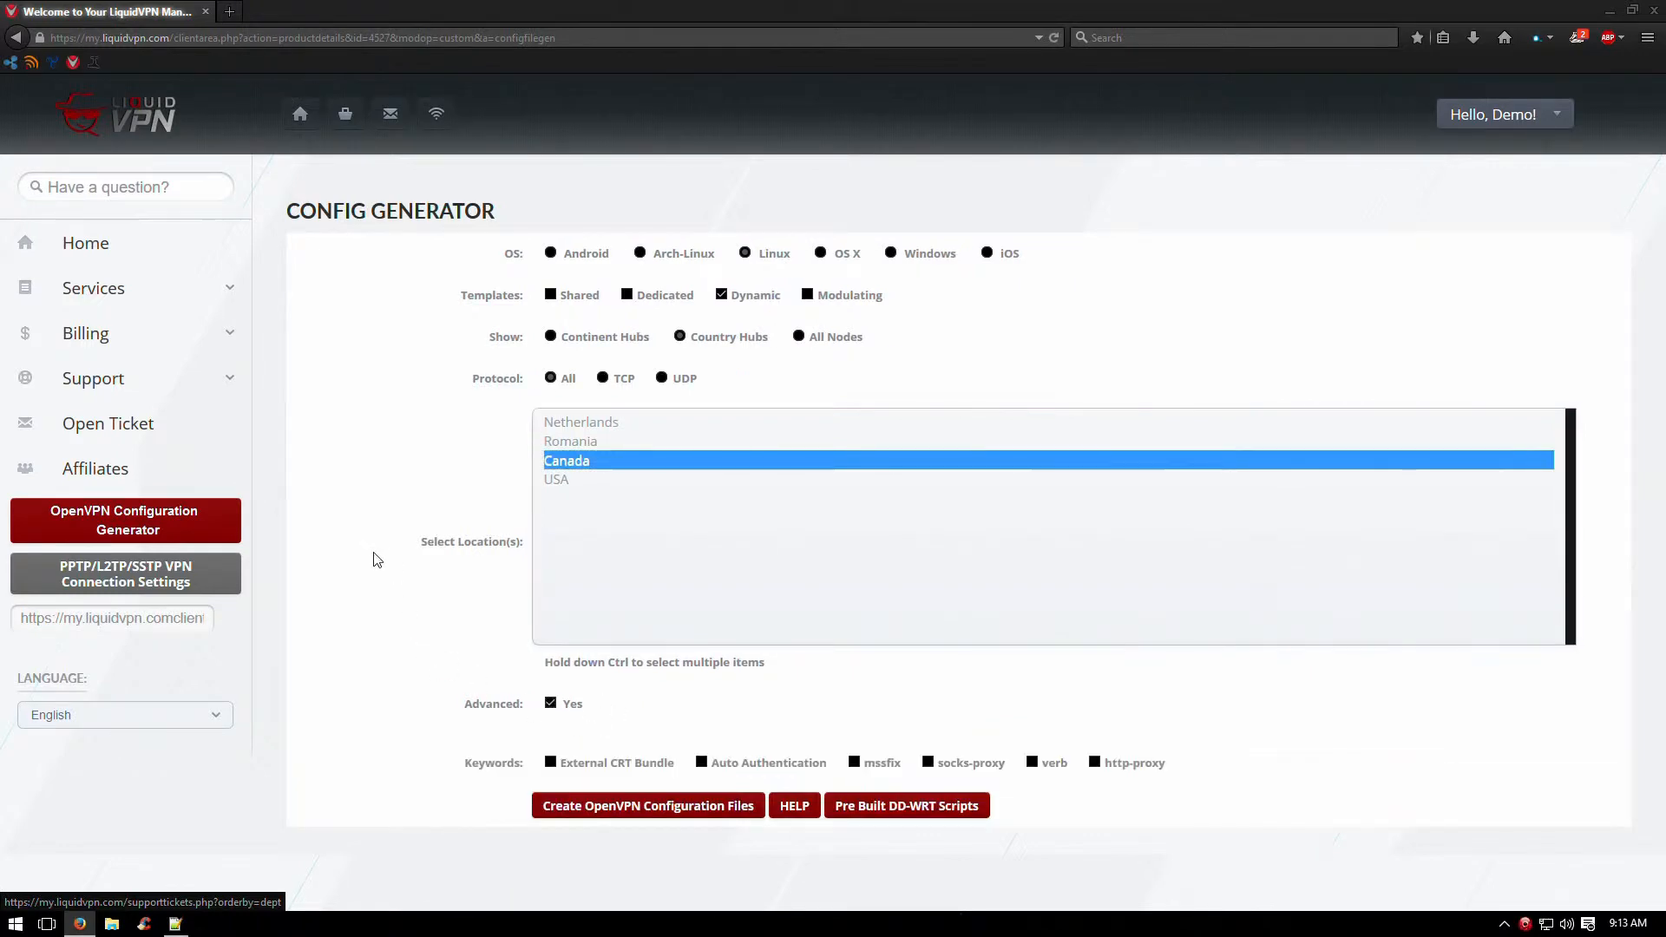
left_click(550, 763)
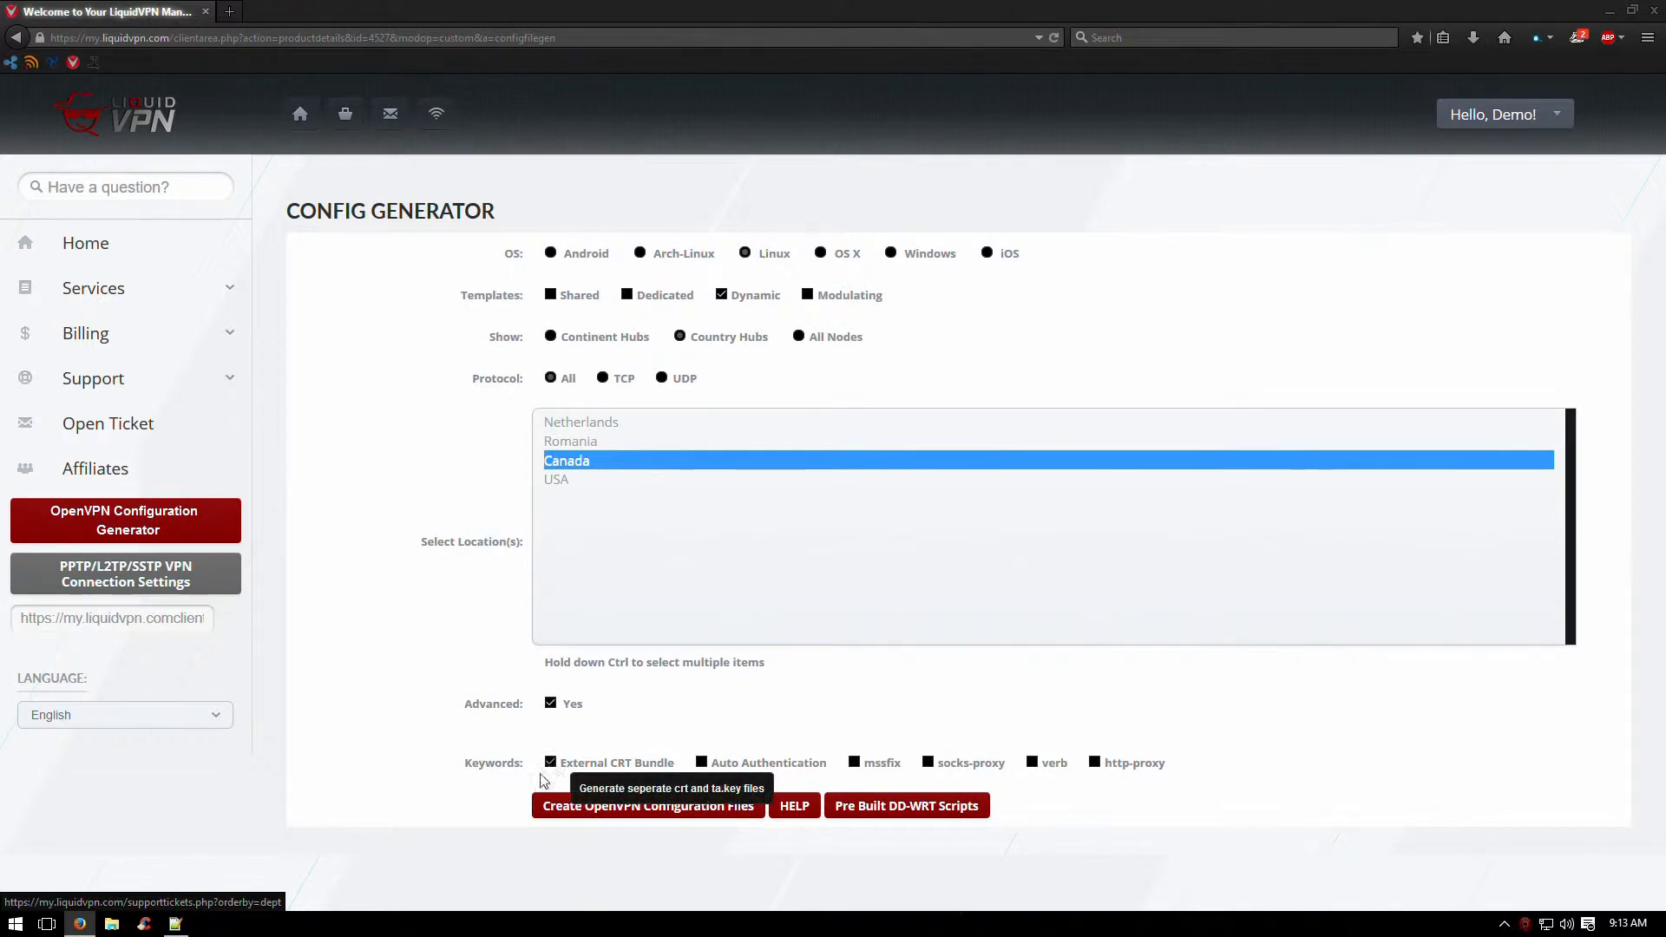
- Create the OpenVPN configuration files, save them as the OVPN_config zip in Downloads, and show the download in its folder
left_click(598, 808)
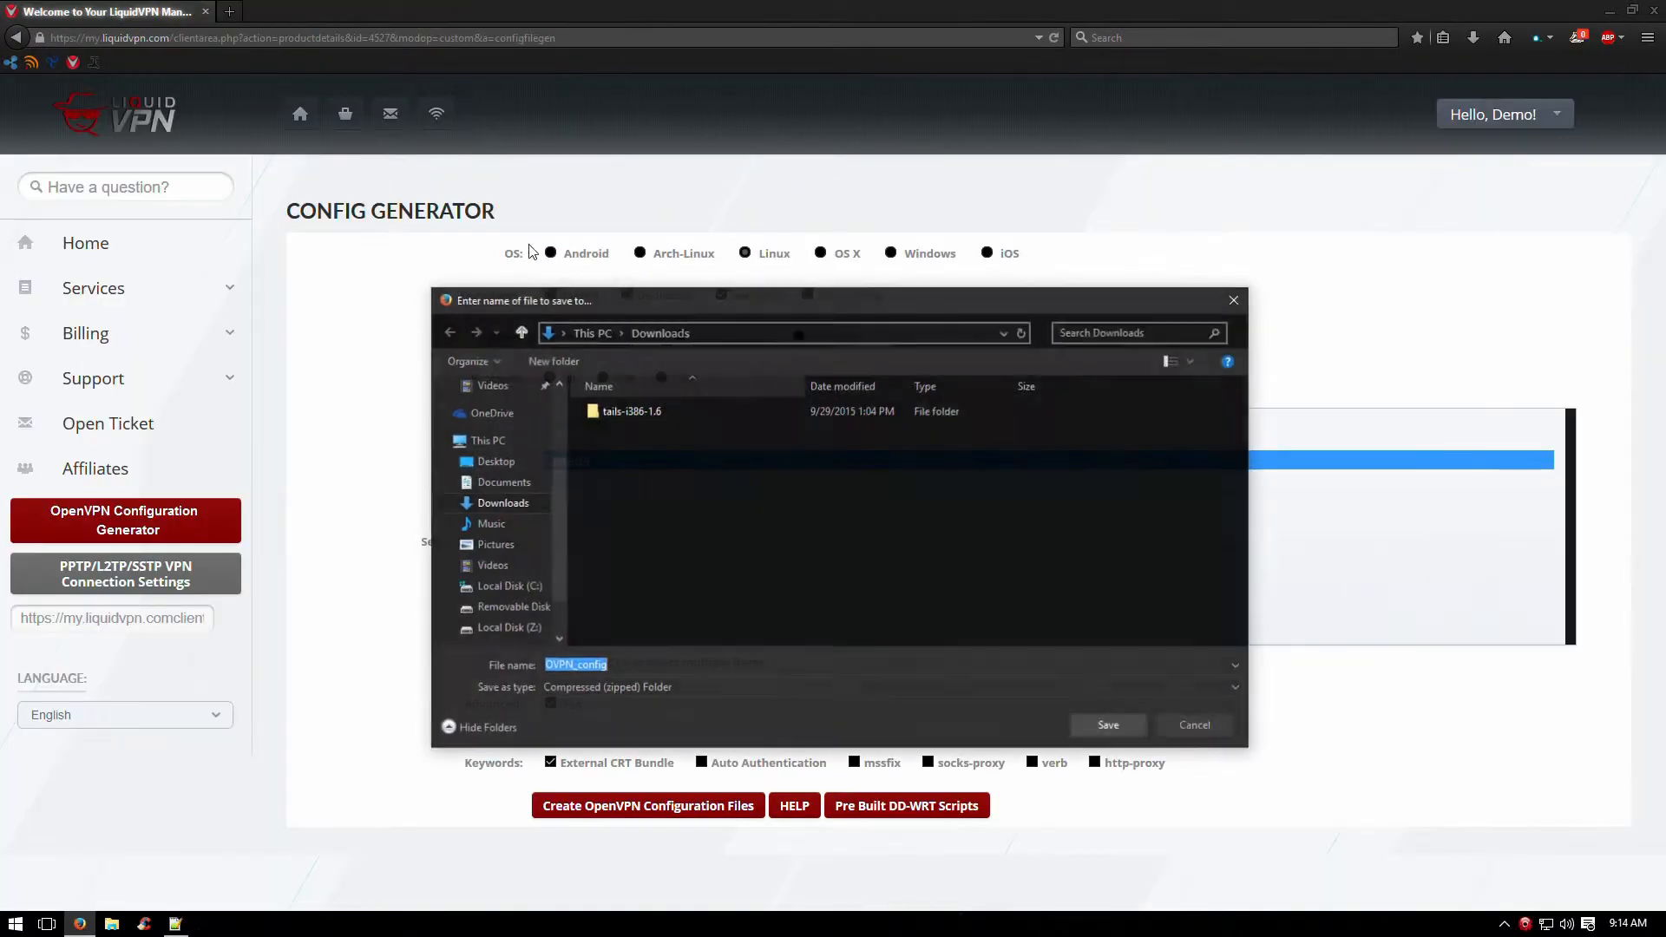
left_click(1114, 730)
left_click(1475, 39)
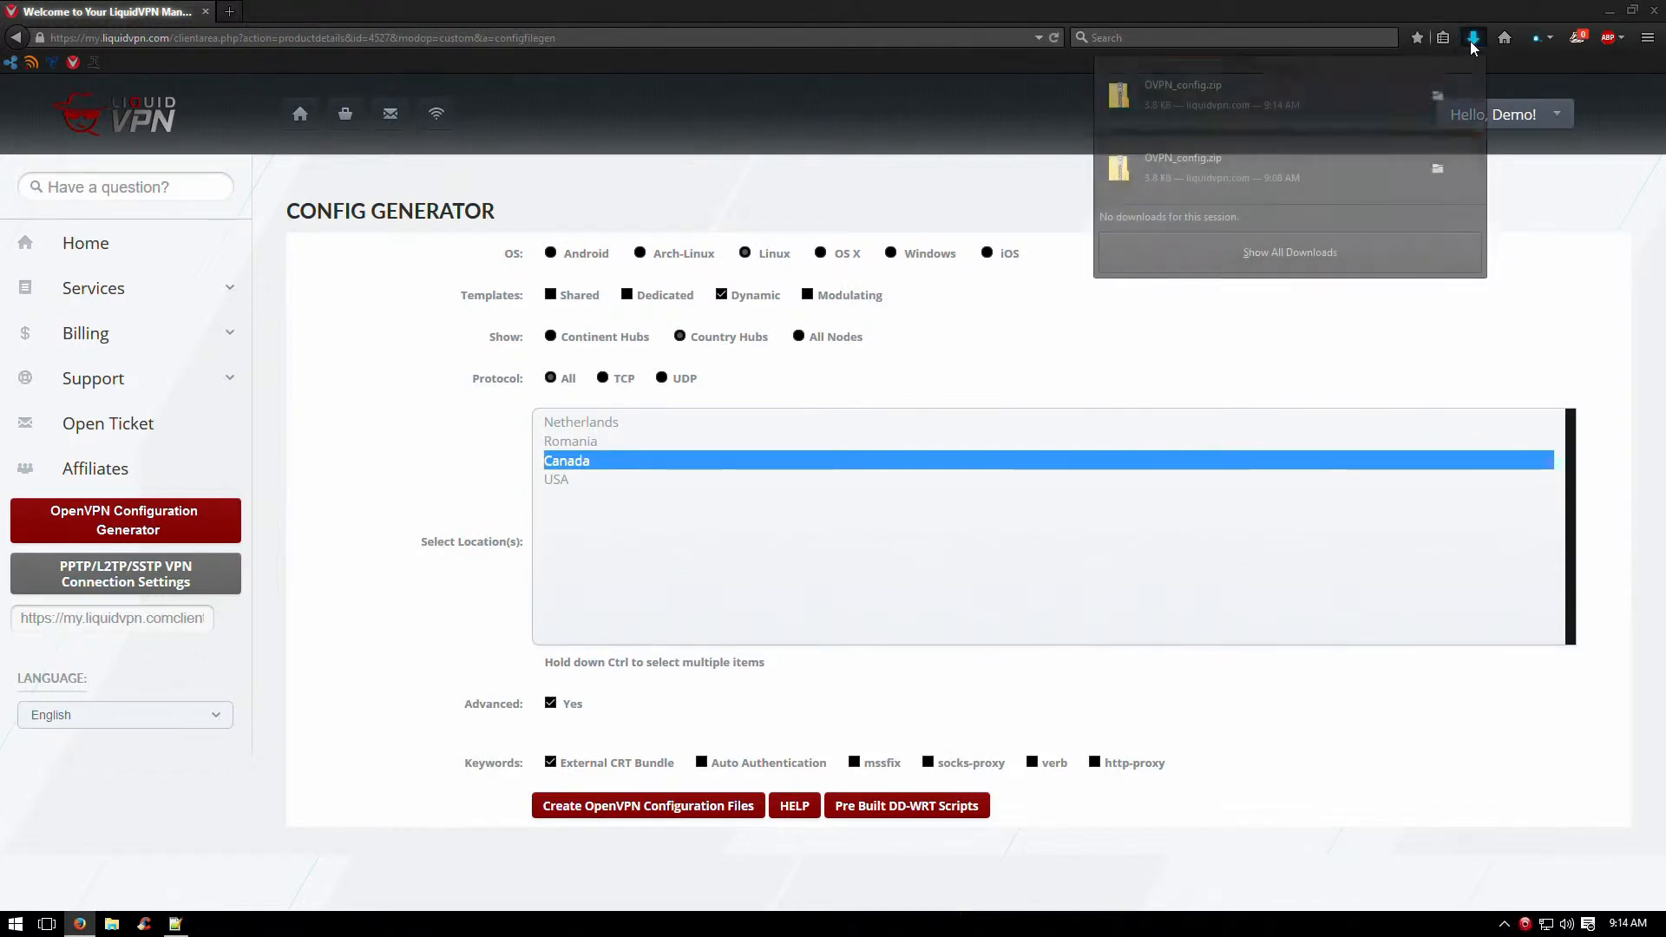
left_click(1432, 115)
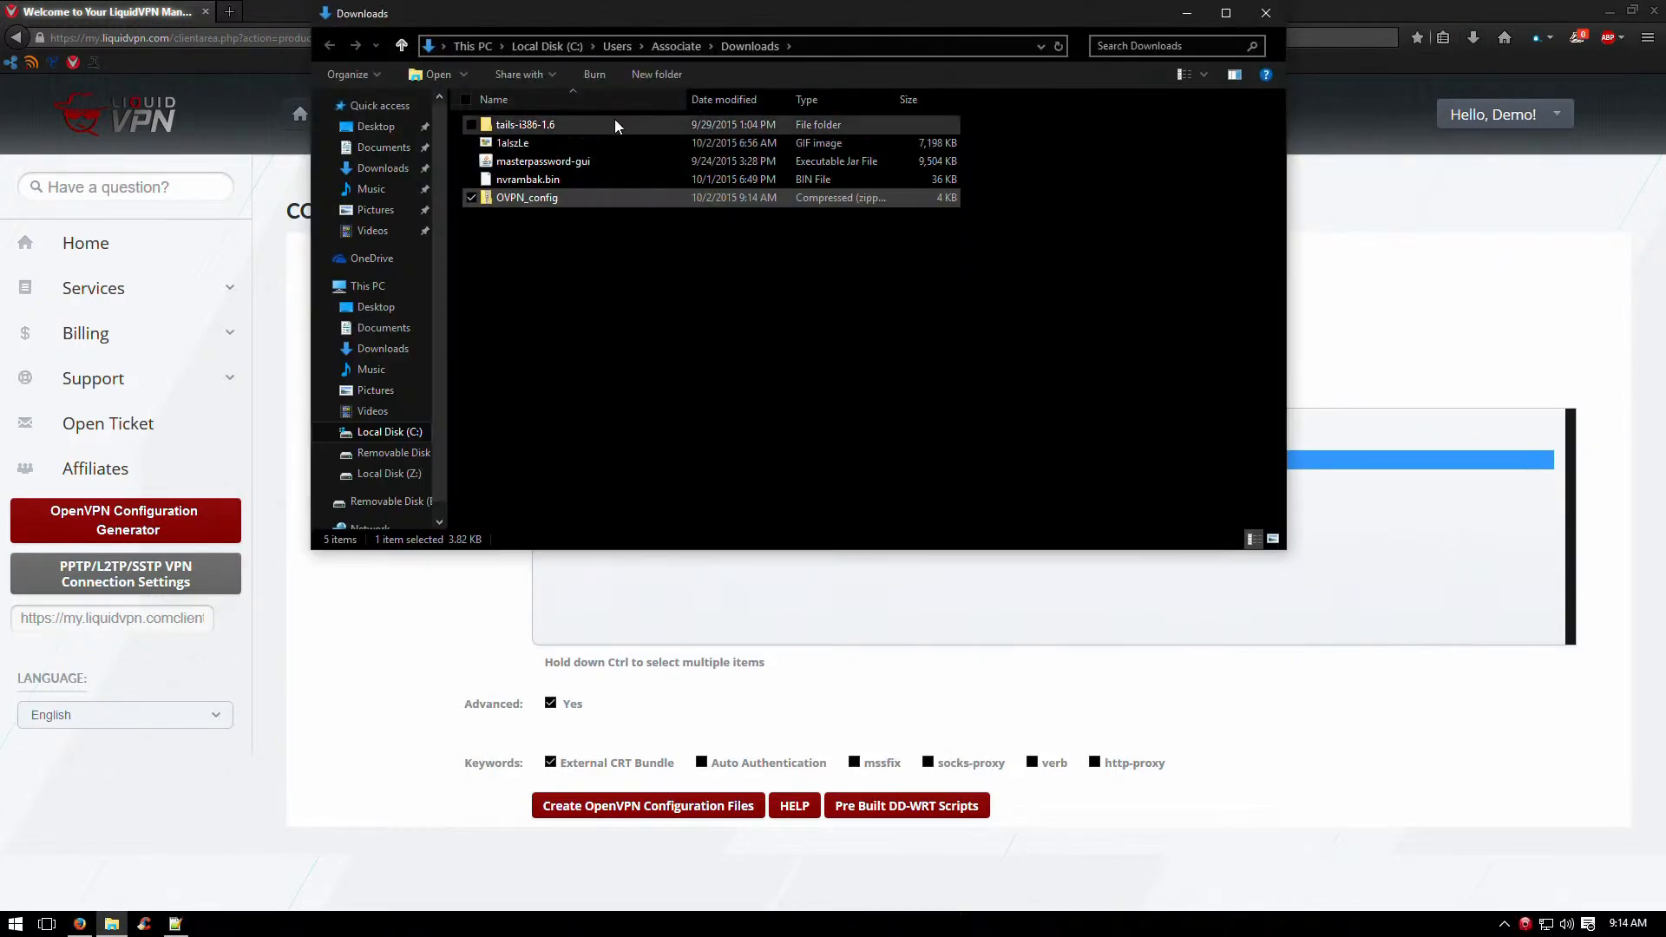
- Extract the OVPN_config archive into Downloads and open the extracted Canada folder
right_click(528, 201)
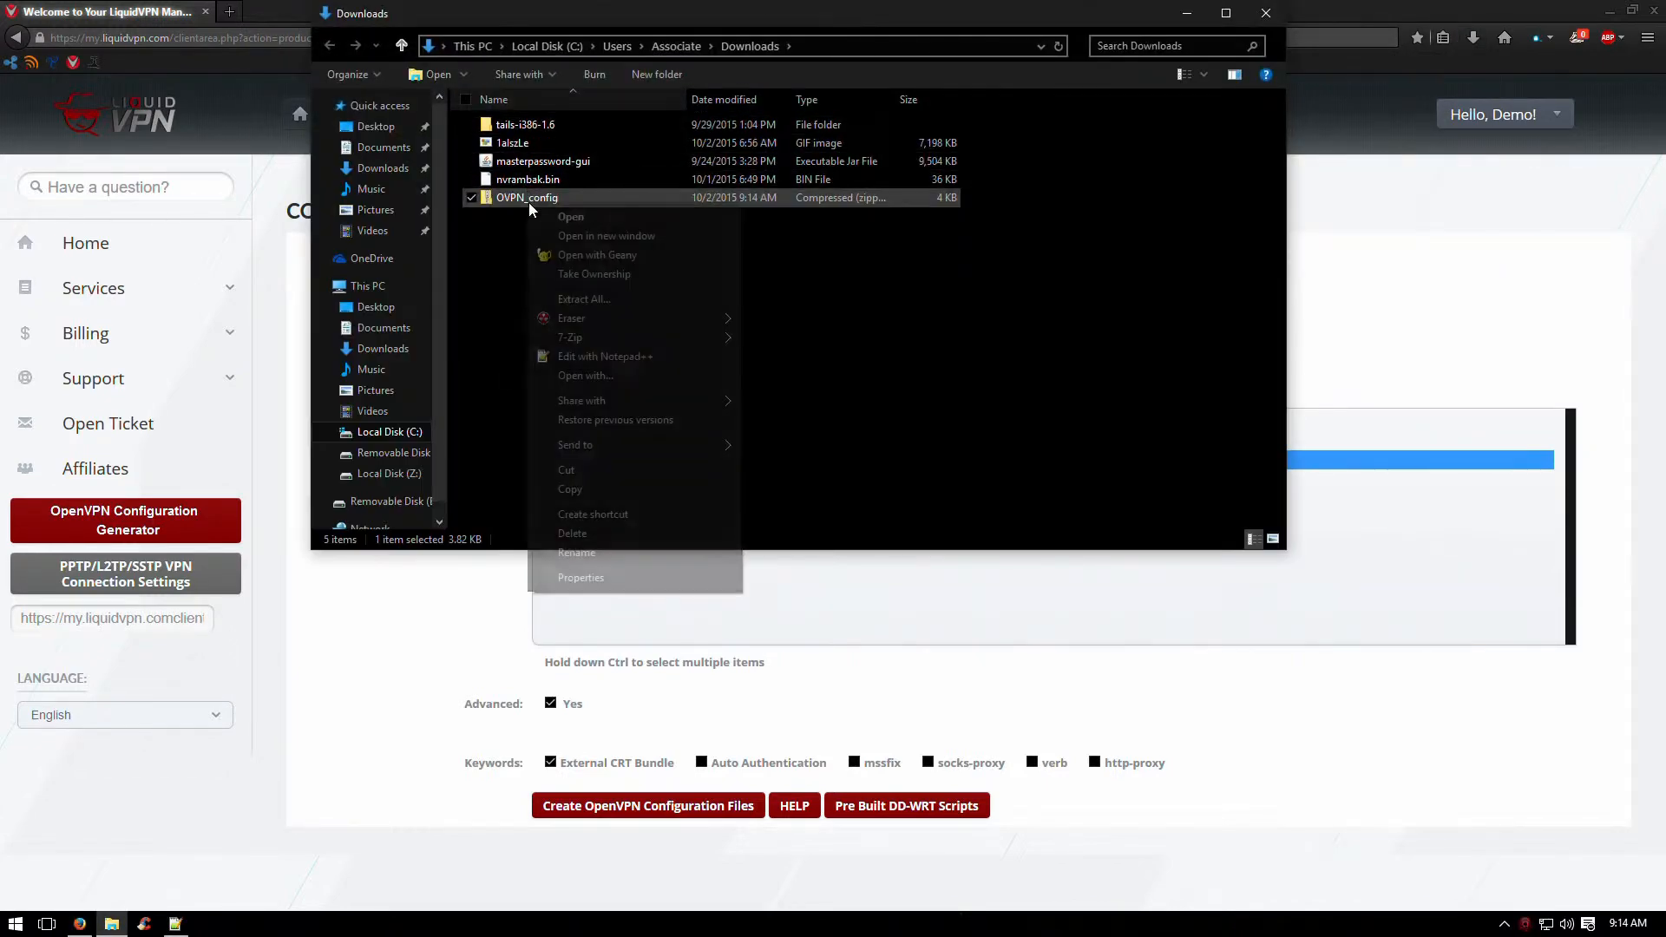
left_click(588, 299)
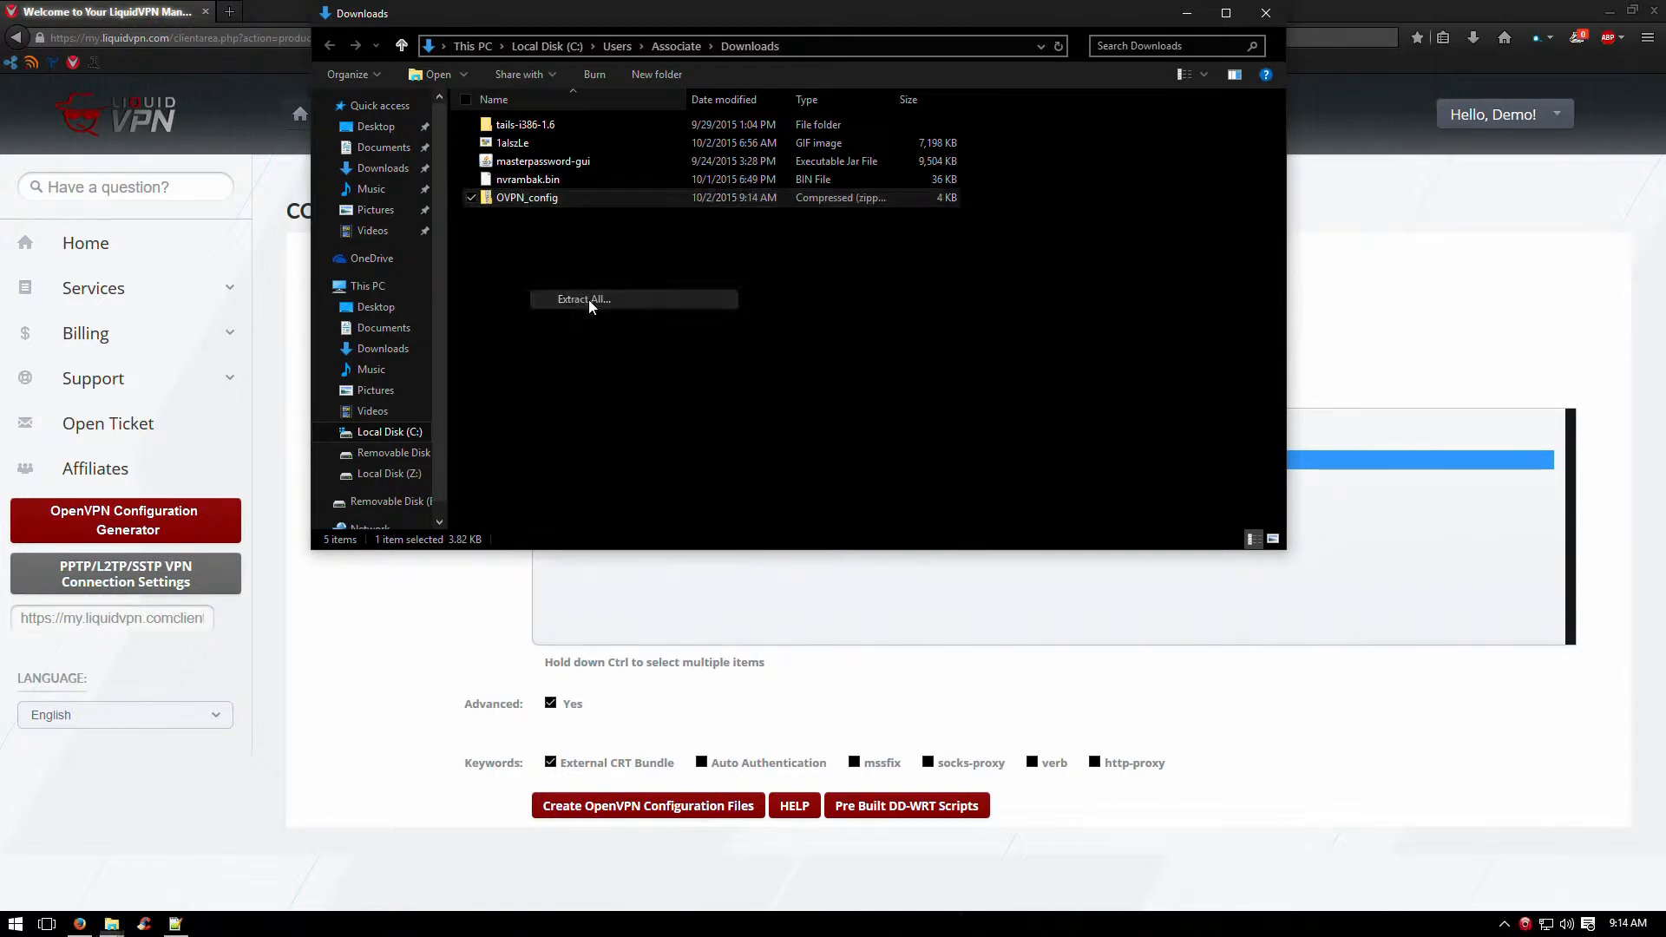
left_click(1000, 634)
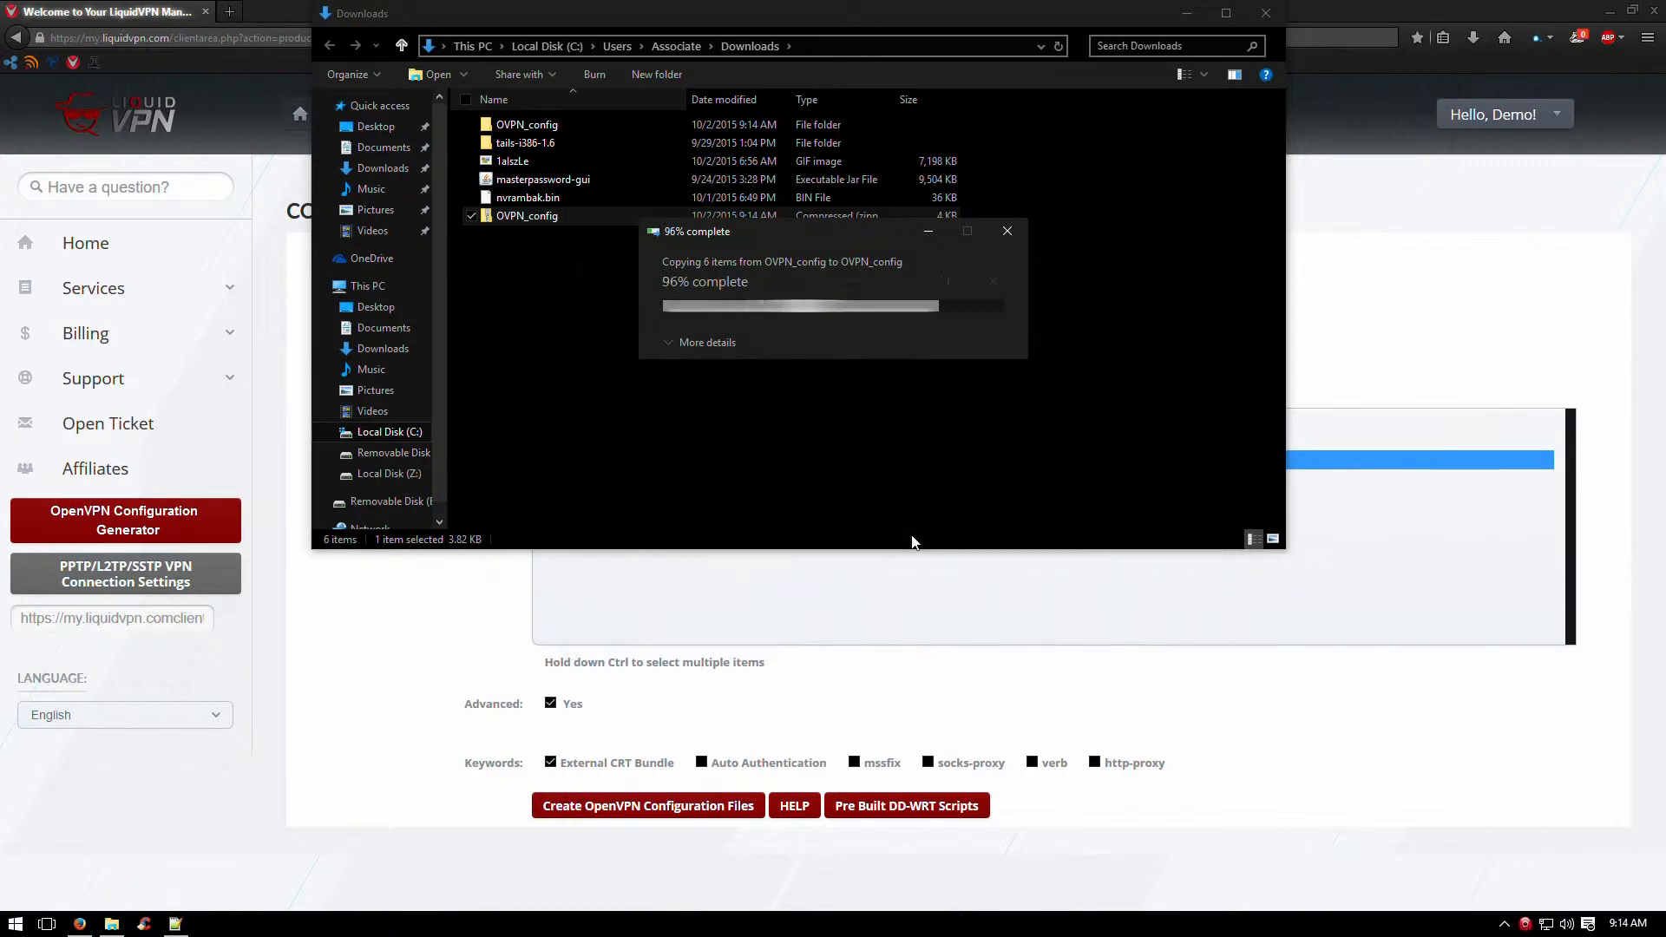
double_click(539, 126)
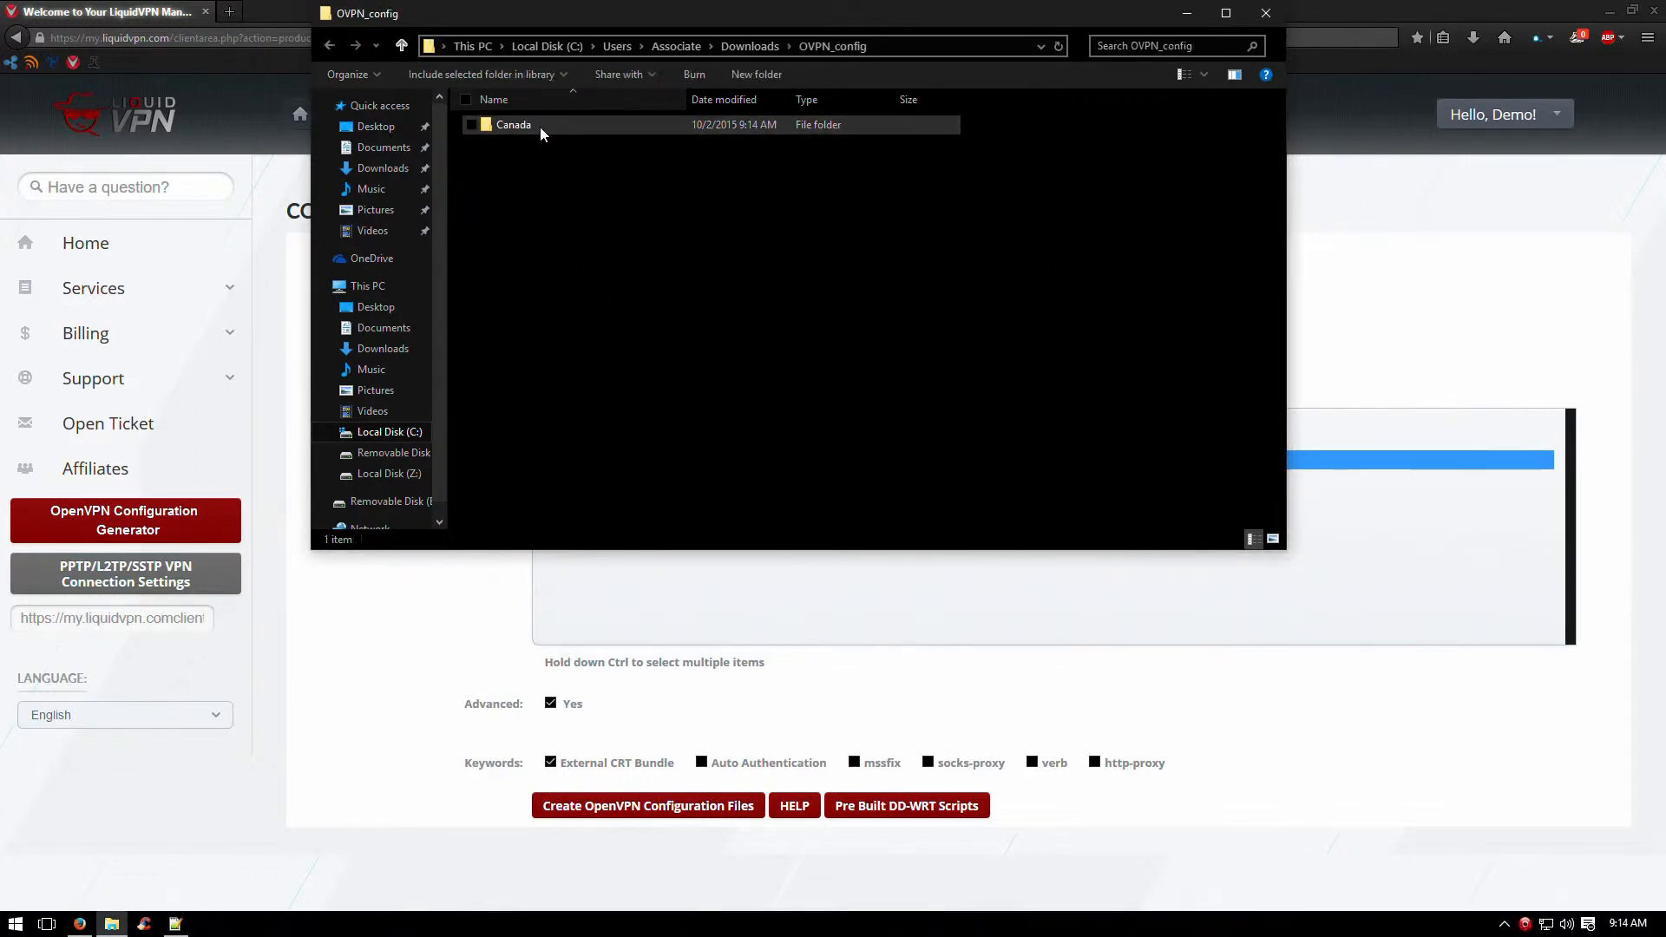
double_click(539, 127)
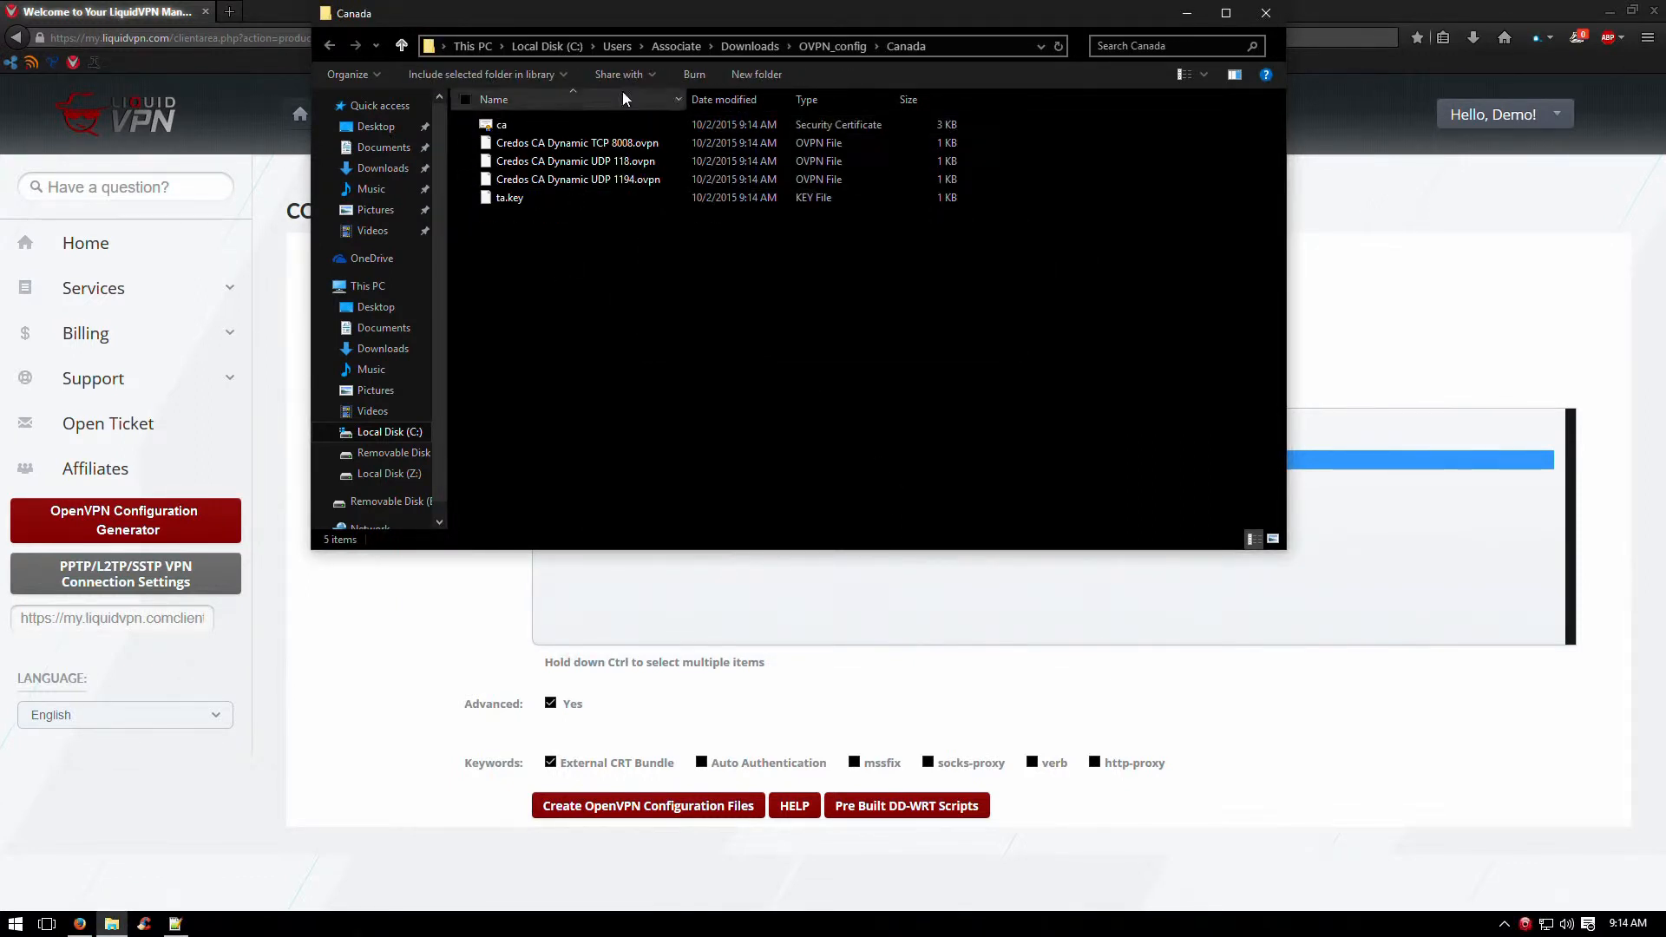
- Open Credos CA Dynamic TCP 8008.ovpn in Notepad++ and reload the files modified on disk
left_click_drag(636, 14, 604, 254)
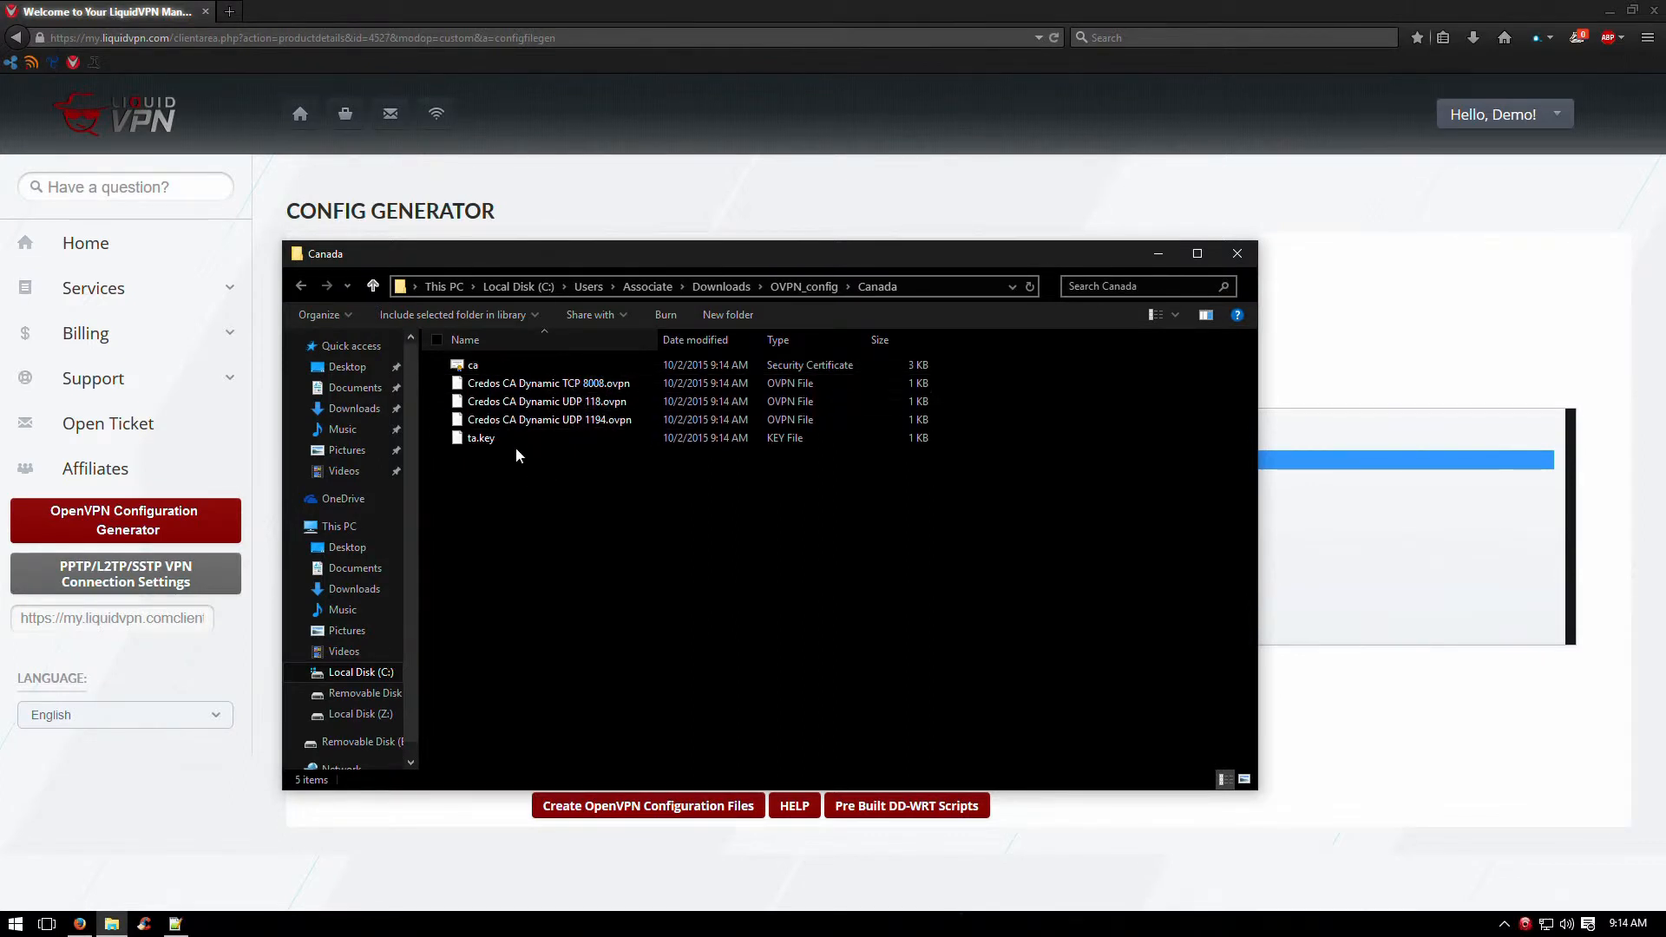
right_click(483, 387)
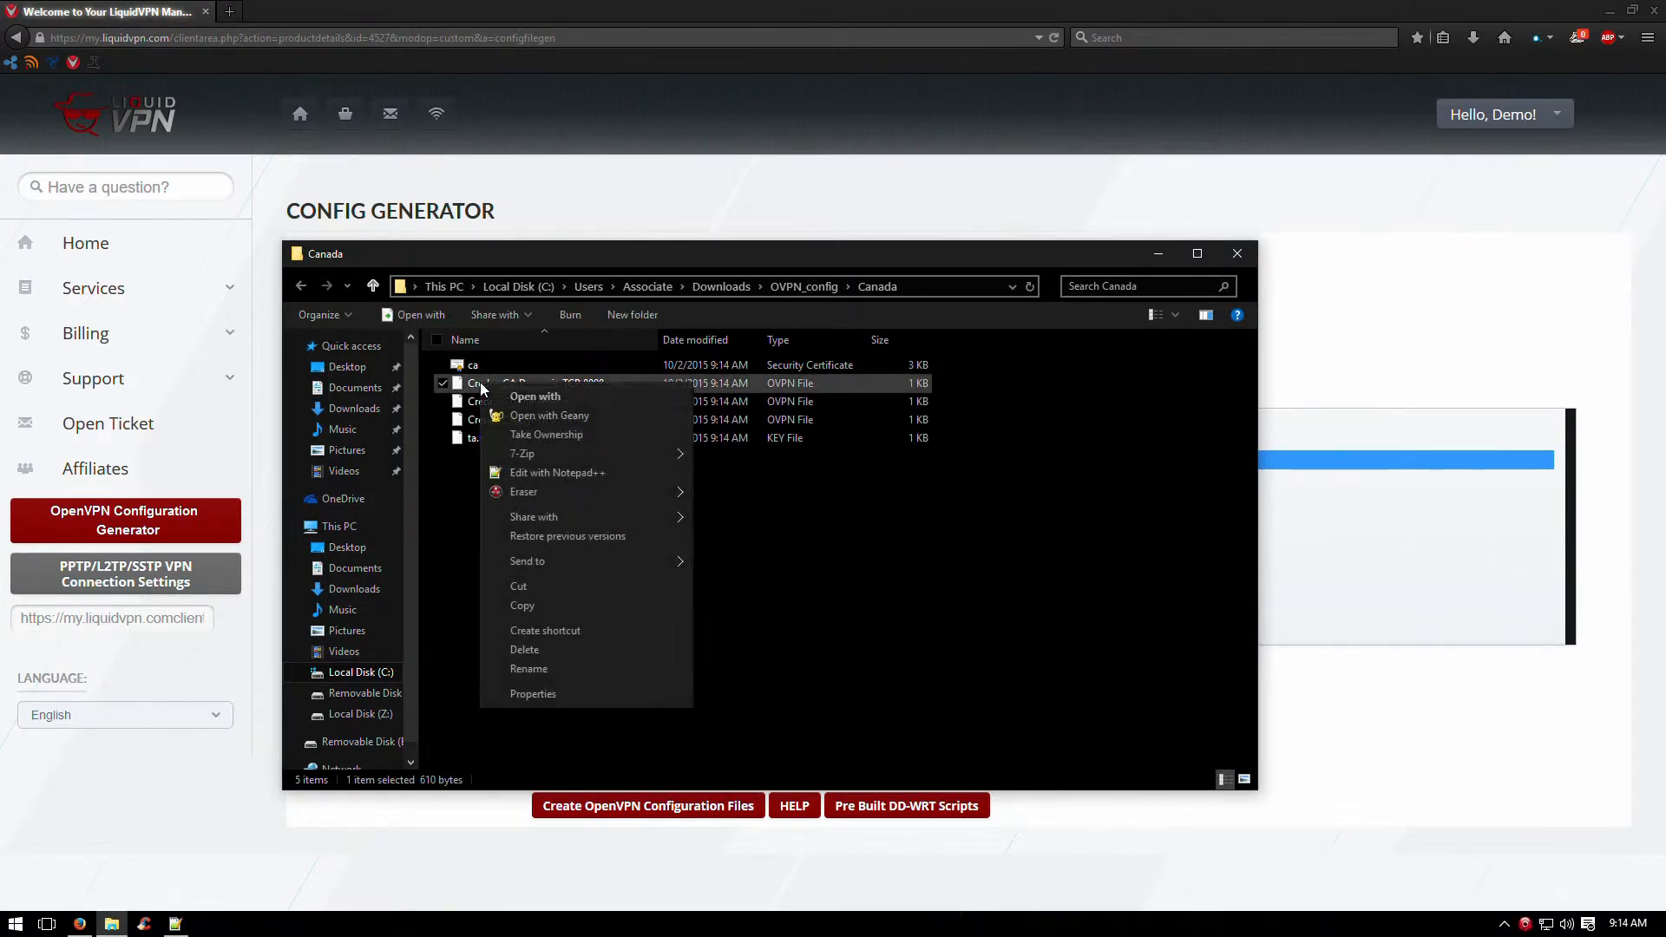
left_click(549, 477)
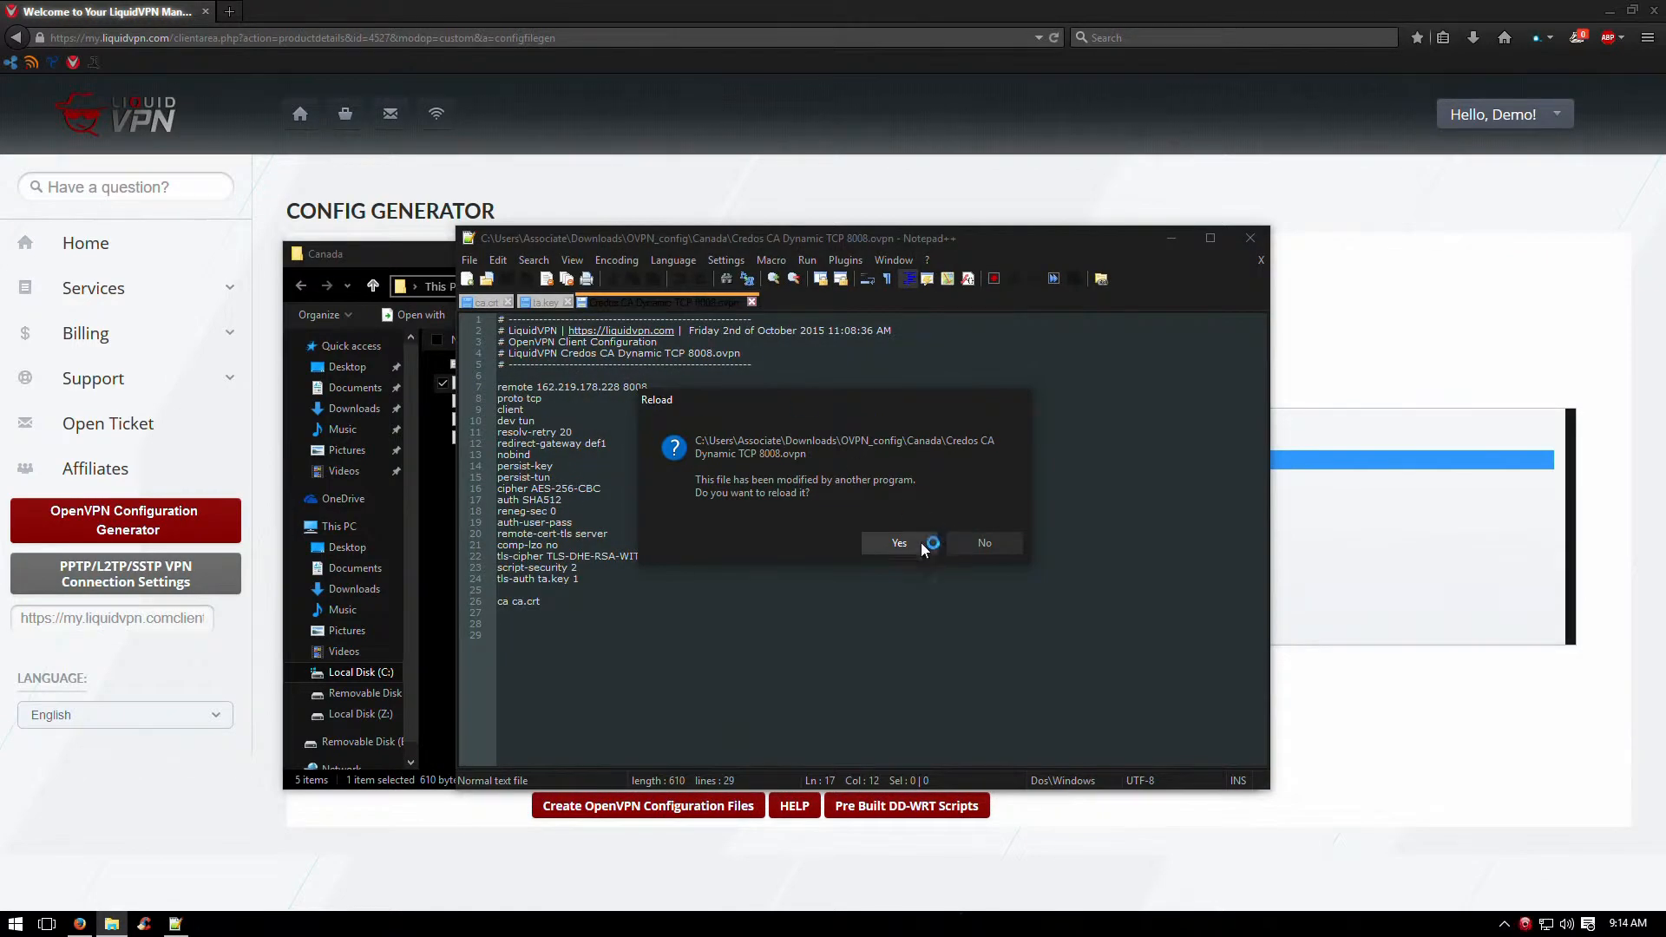
left_click(898, 545)
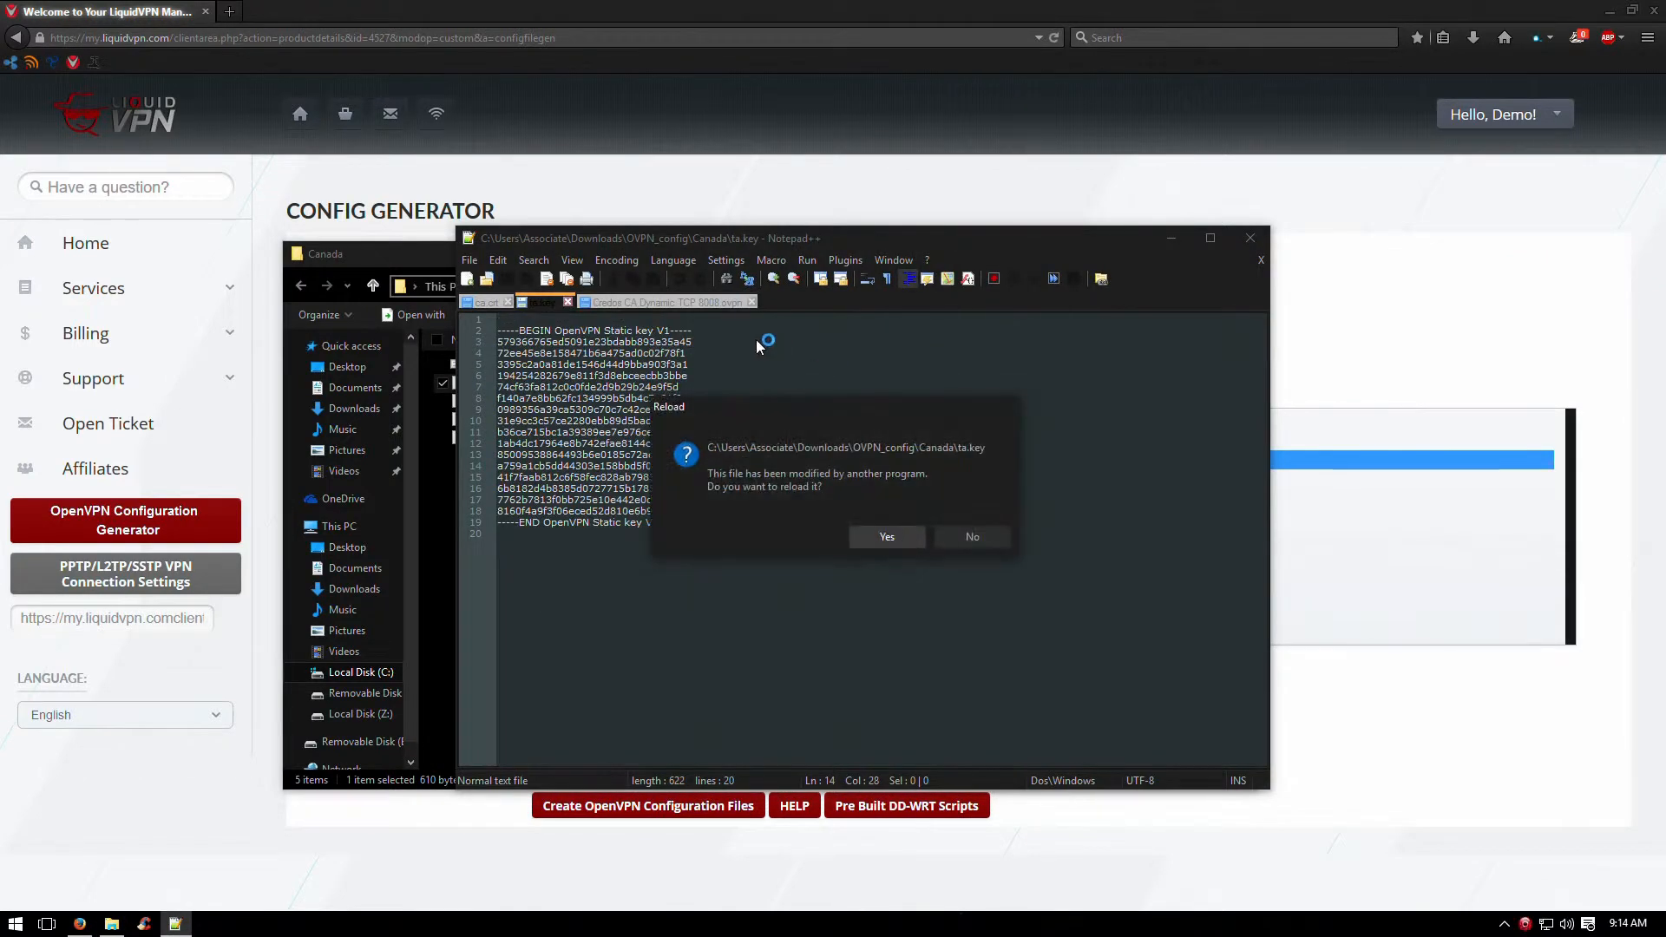
left_click(891, 539)
left_click(875, 538)
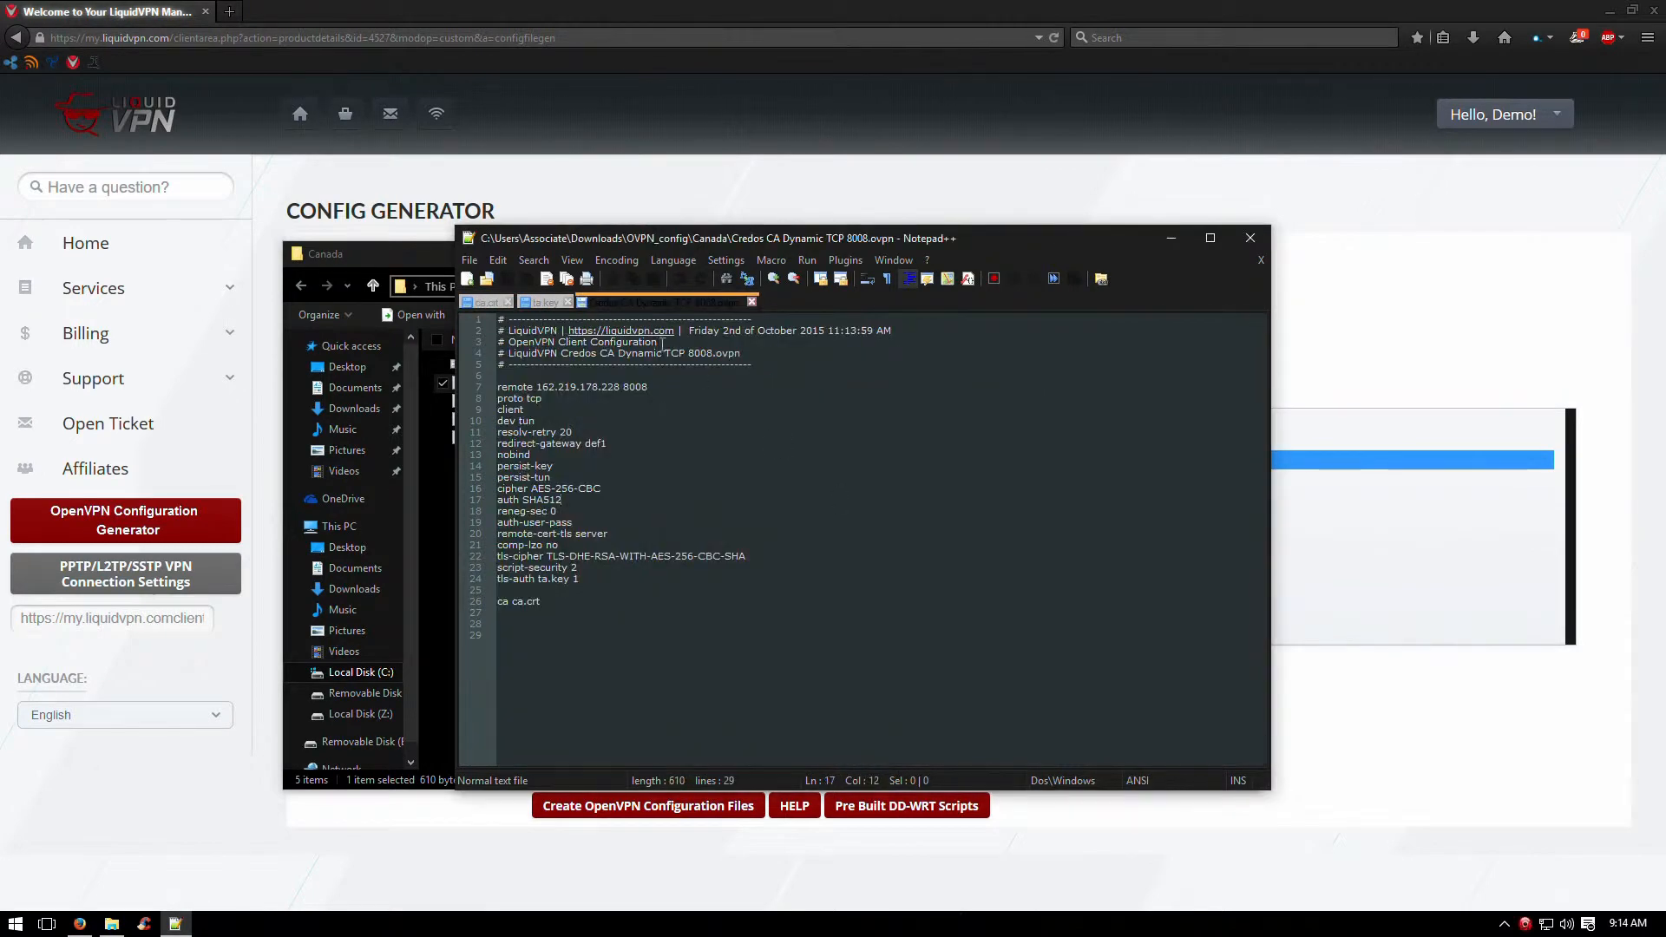
- Review the contents of the ca.crt, ta.key and Credos CA Dynamic TCP 8008.ovpn files in Notepad++
left_click(594, 591)
left_click_drag(722, 236, 981, 247)
left_click(743, 313)
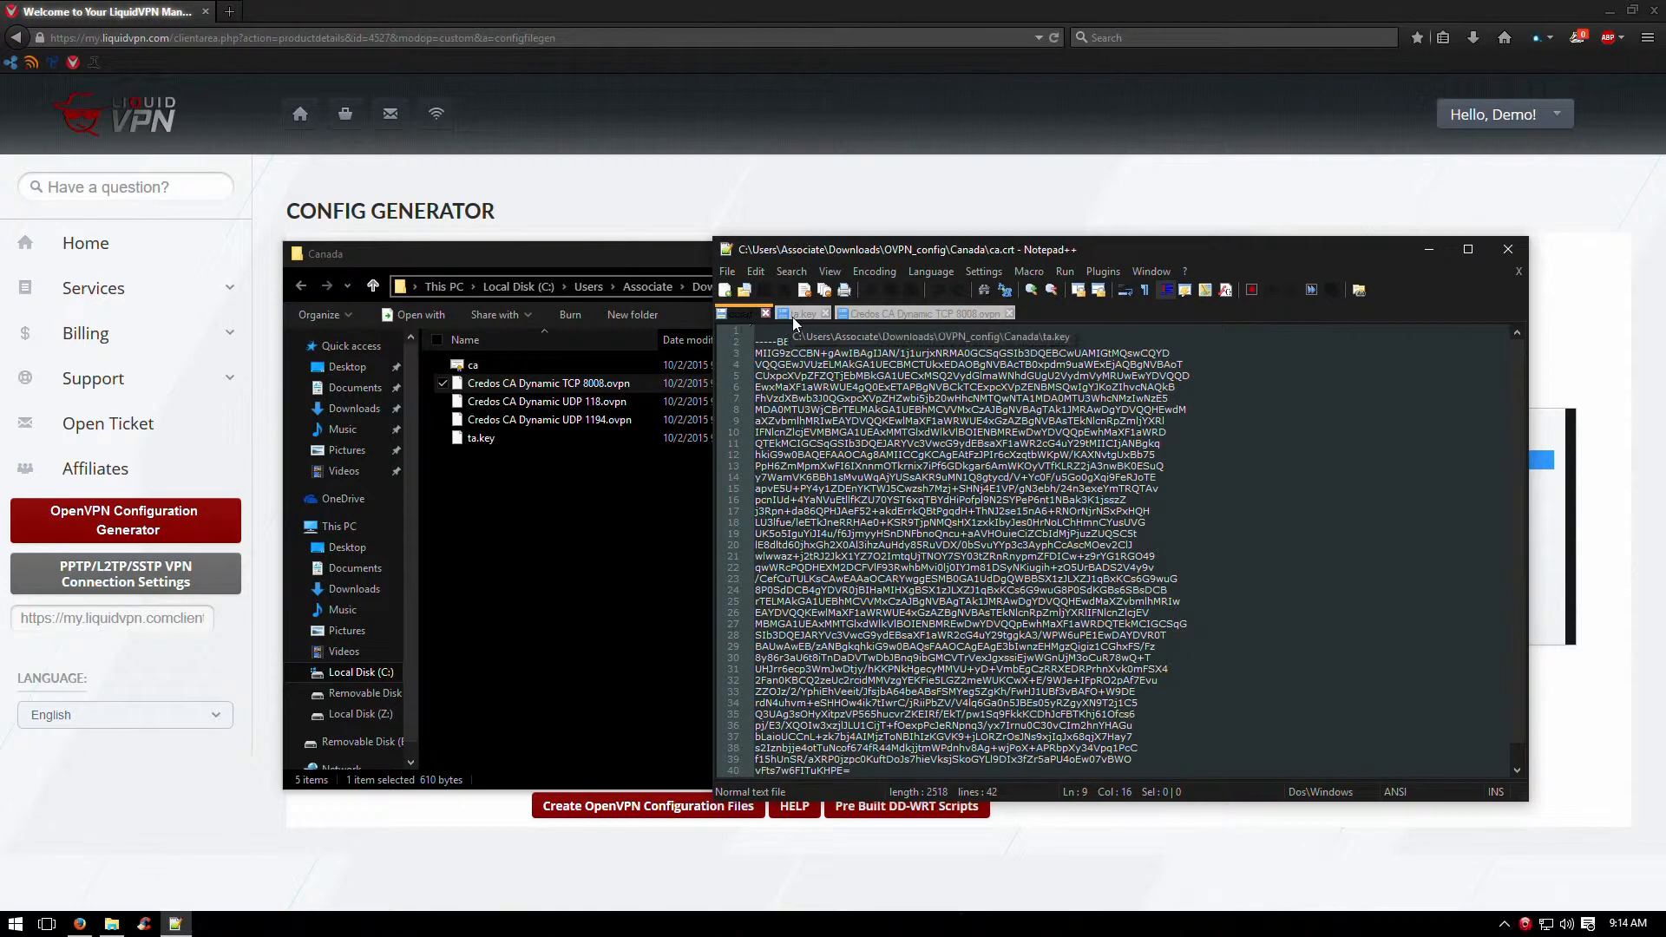
left_click(793, 314)
left_click(899, 313)
left_click(742, 312)
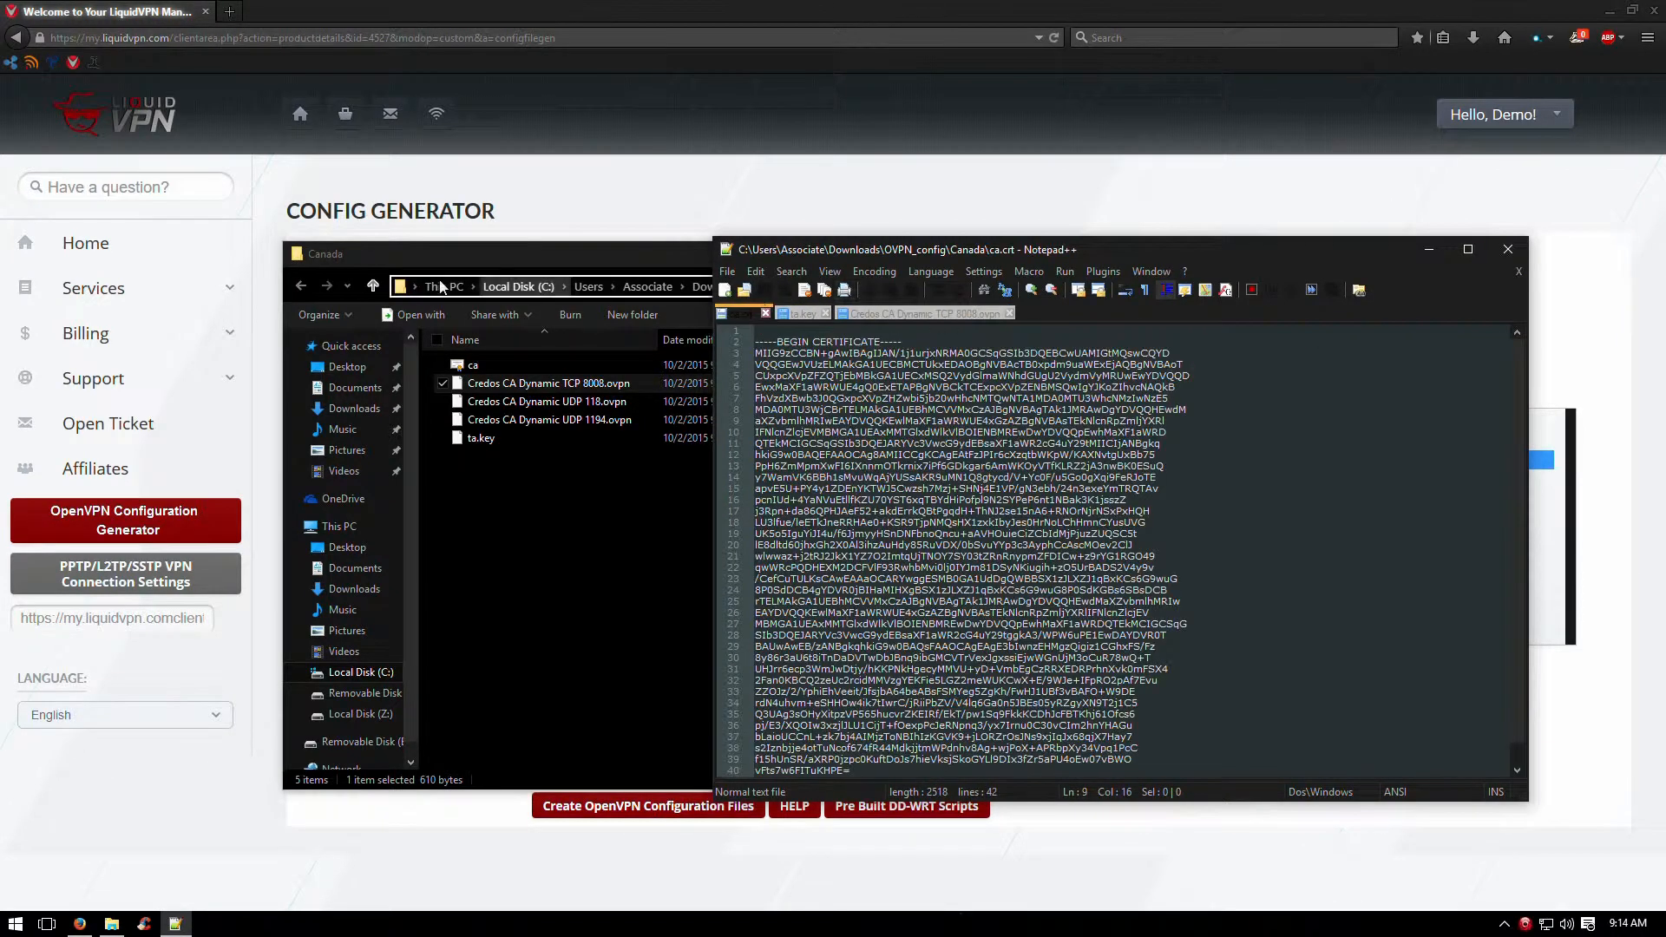
- Put away the Canada folder and Notepad++ windows to return to the config generator page in the browser
left_click_drag(585, 255, 614, 254)
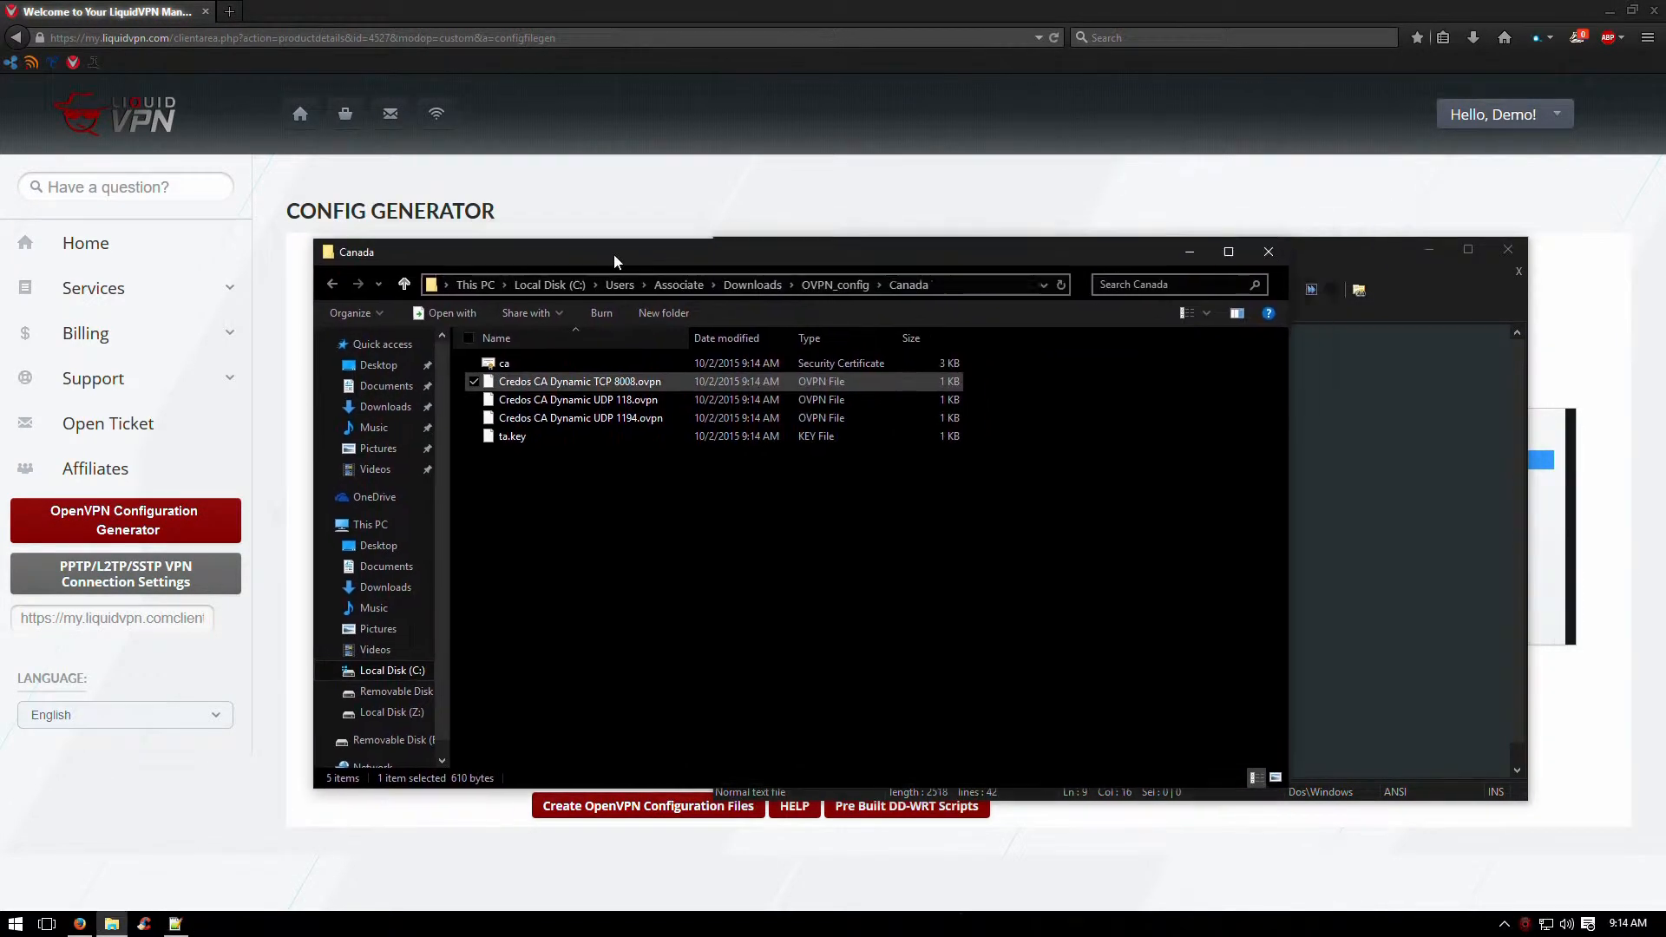
left_click(517, 438)
left_click_drag(843, 253, 640, 254)
left_click(1065, 252)
left_click_drag(1108, 243, 834, 216)
left_click(1128, 220)
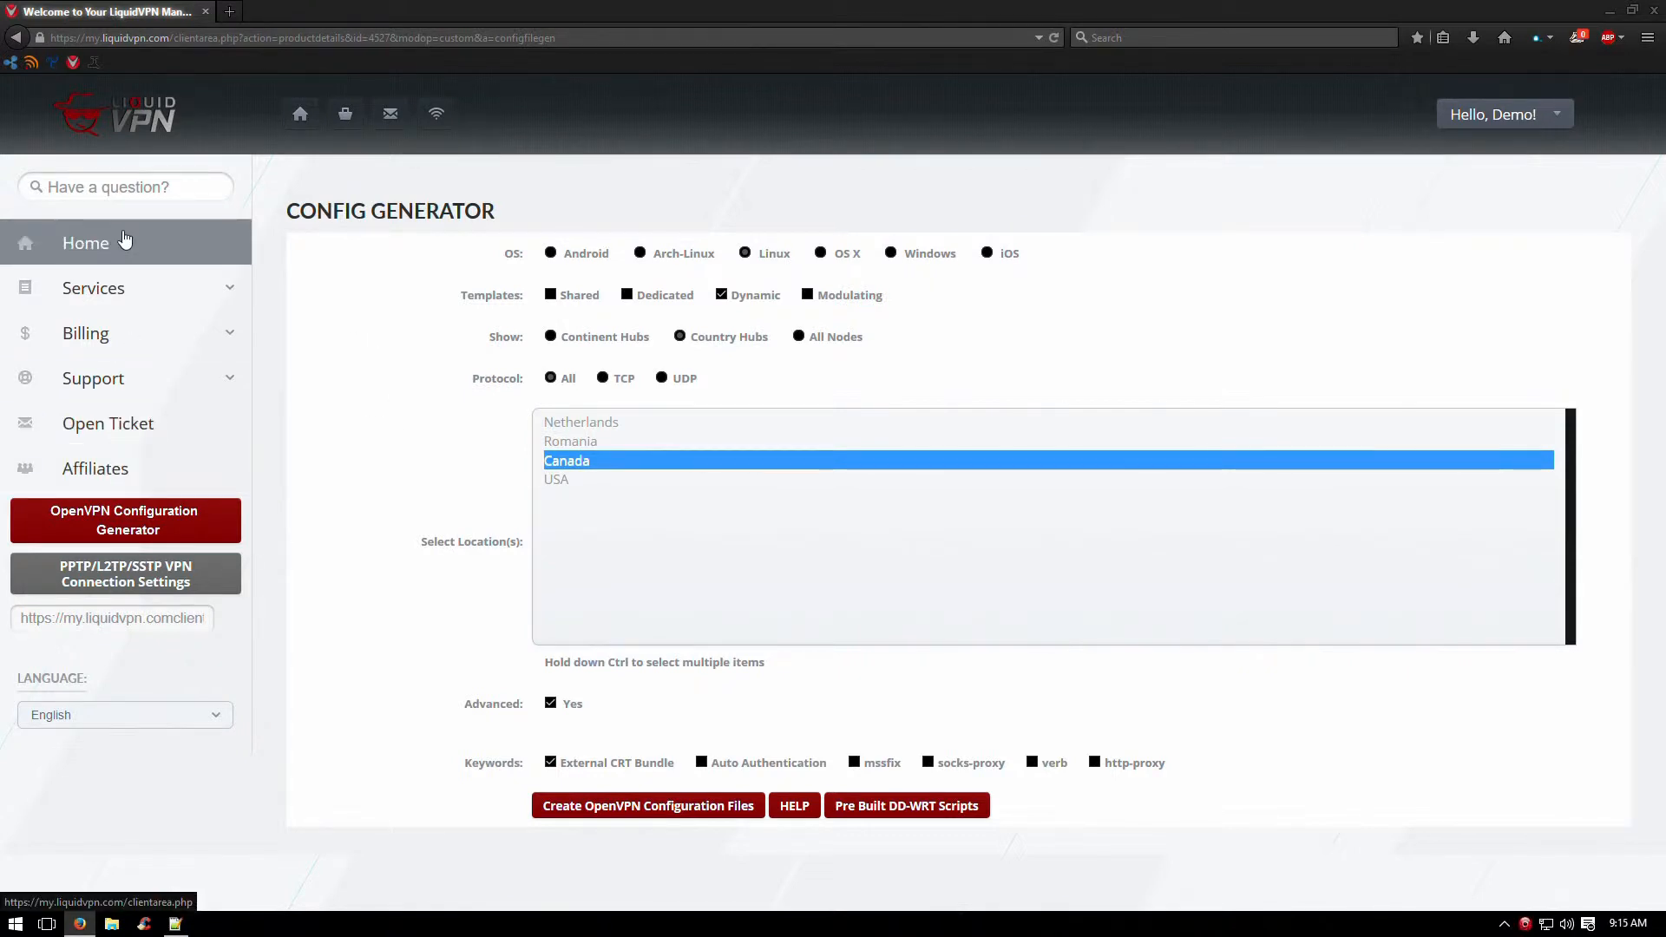
- Return to the client area home page, log out of the LiquidVPN account and continue past the logout page
left_click(87, 243)
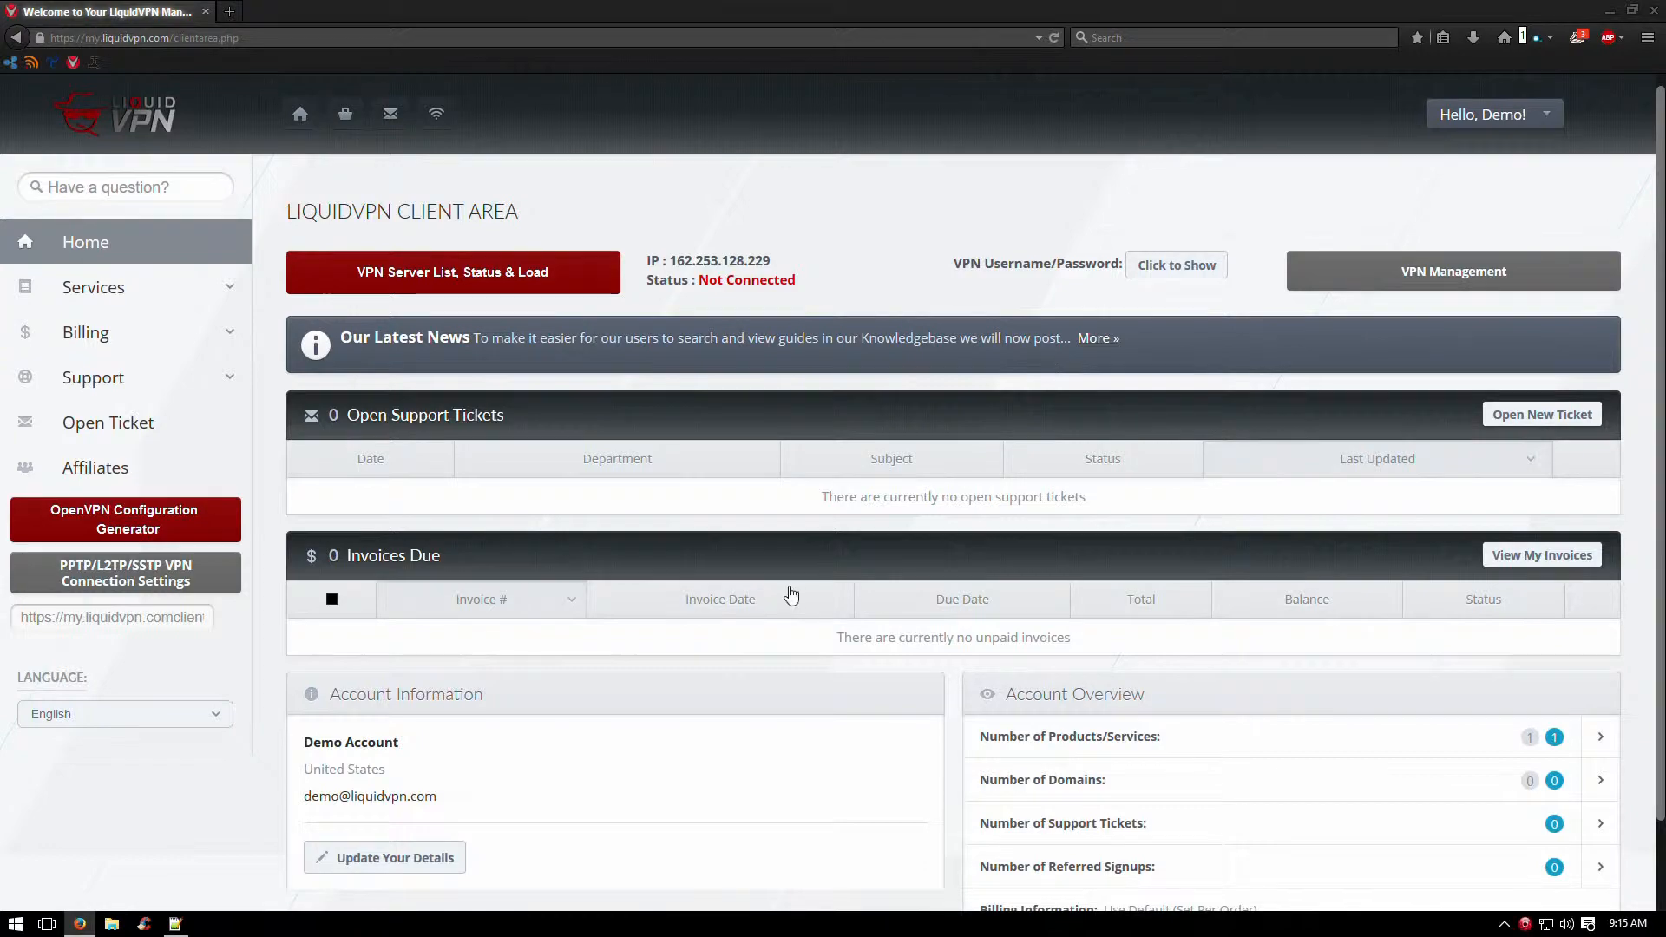
left_click(176, 924)
left_click(175, 924)
left_click(1529, 126)
left_click(1401, 389)
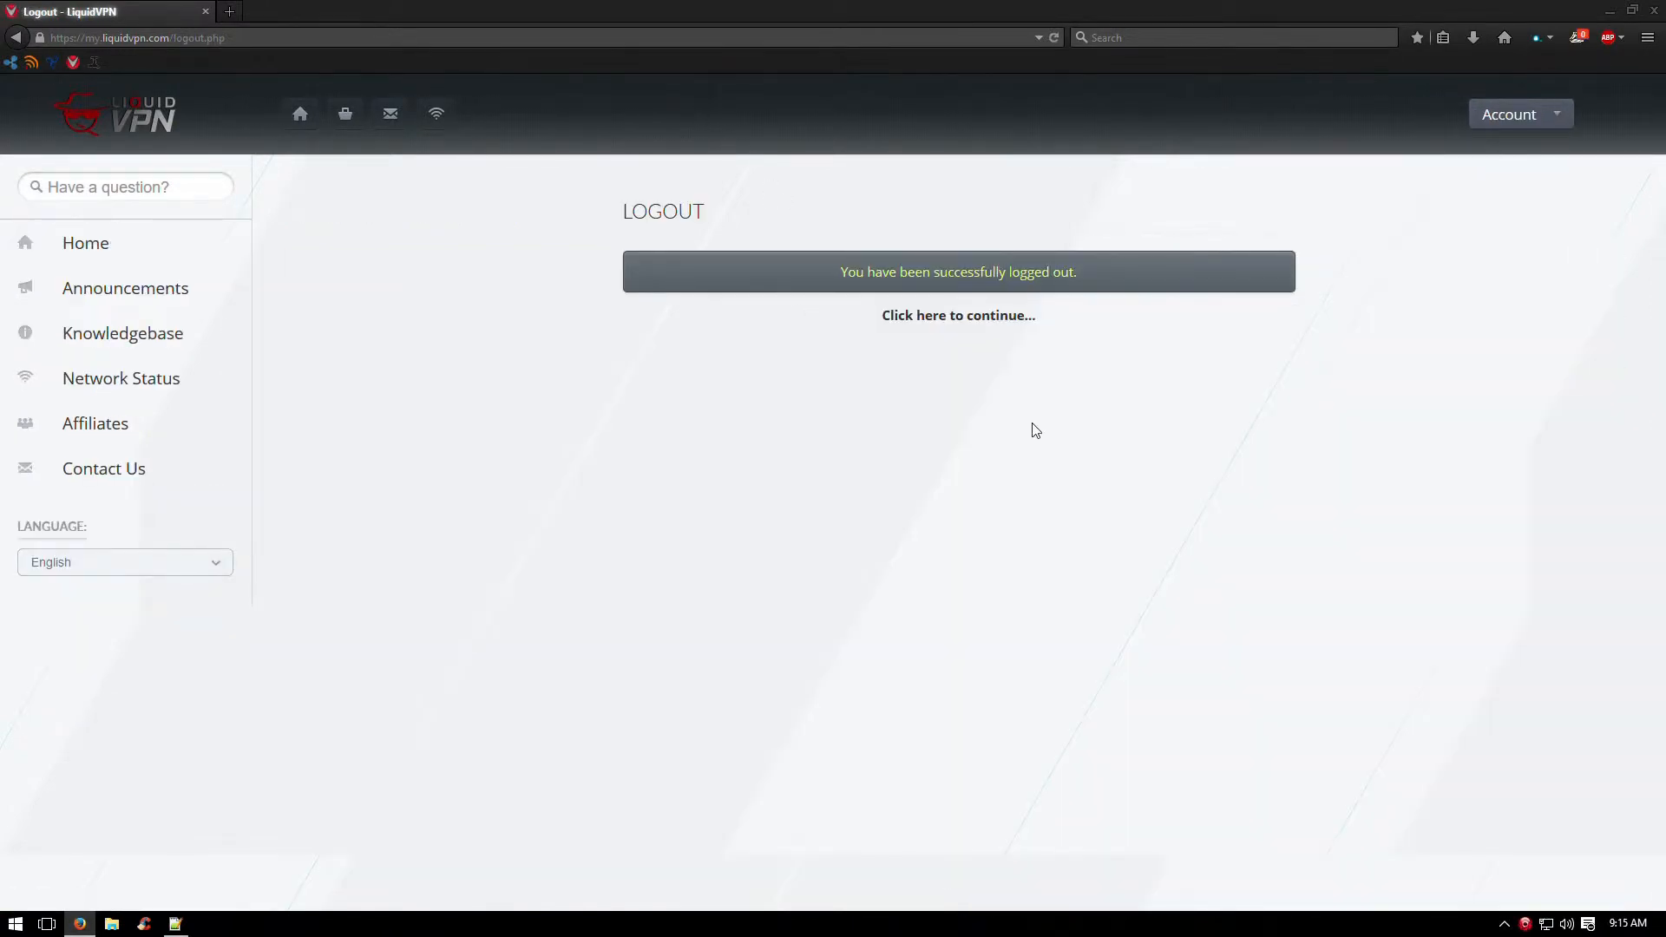
left_click(969, 318)
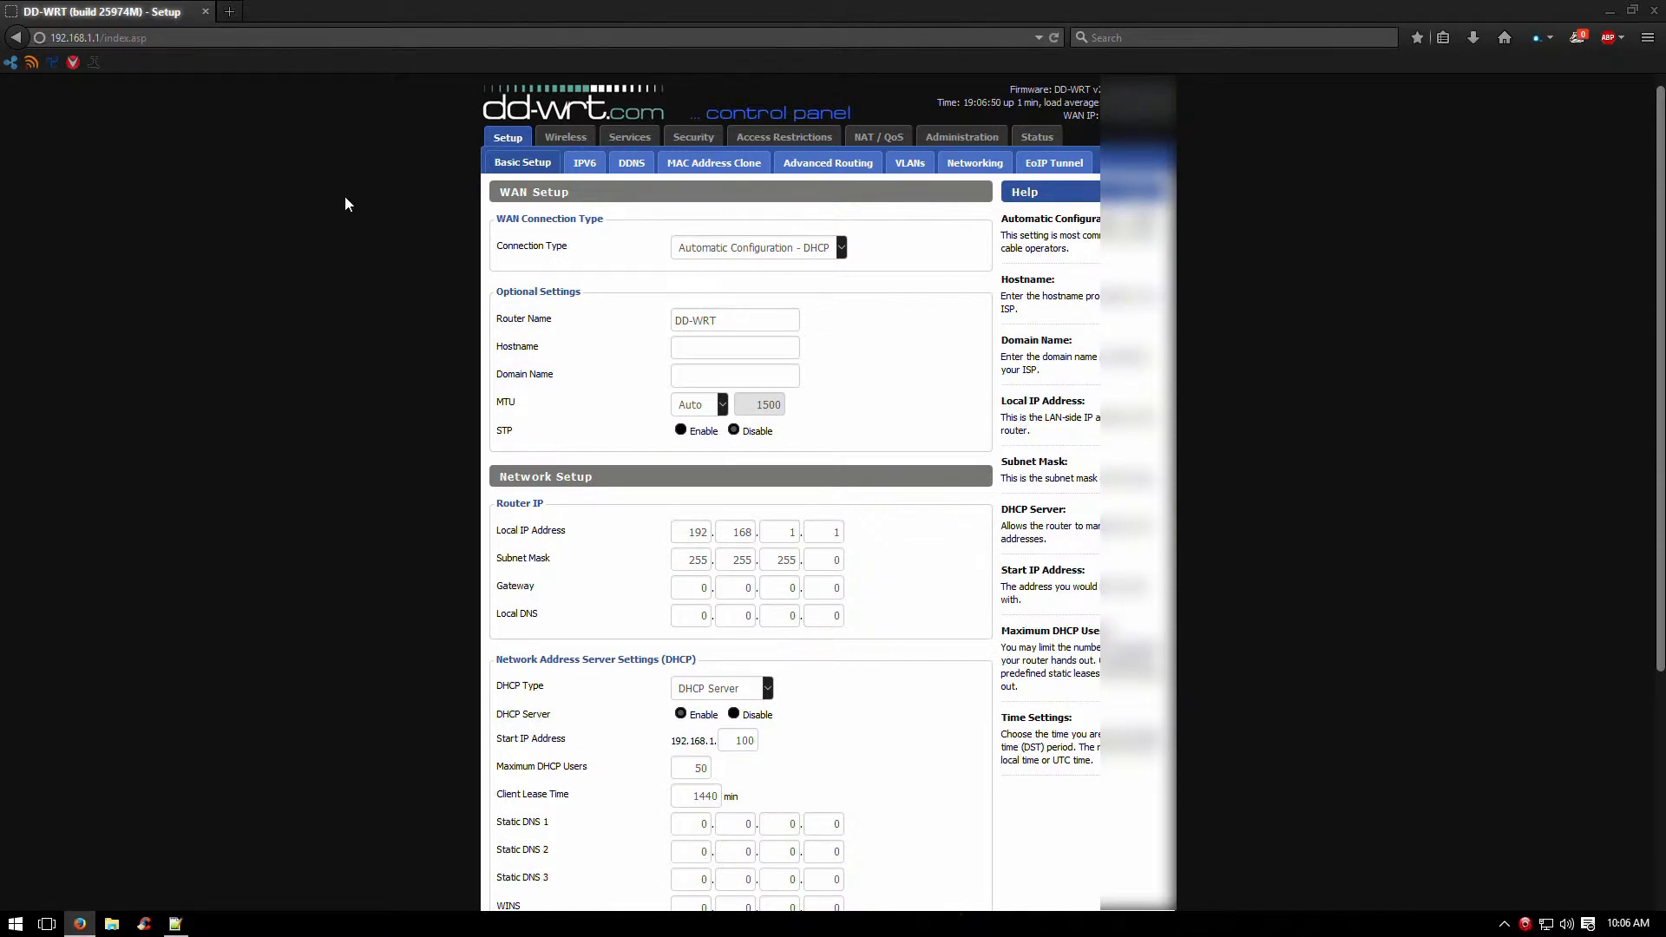
- Set the router's time zone to Canada/Pacific, save the basic setup and check the saved time settings
scroll(345, 204, "down", 4)
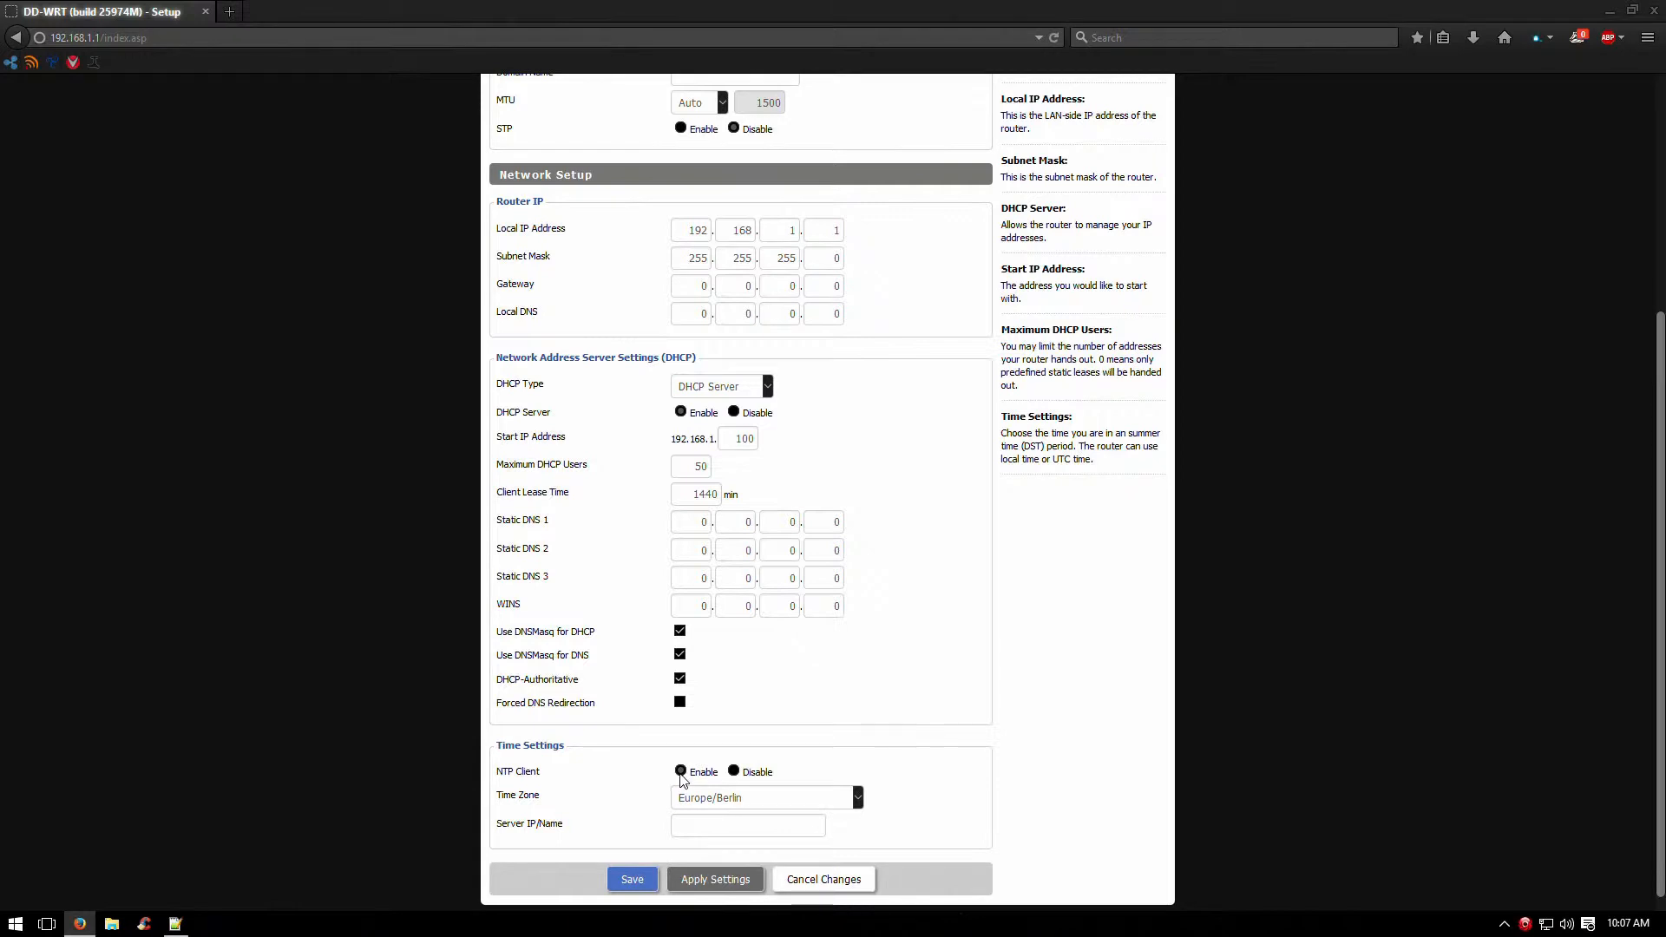
left_click(858, 799)
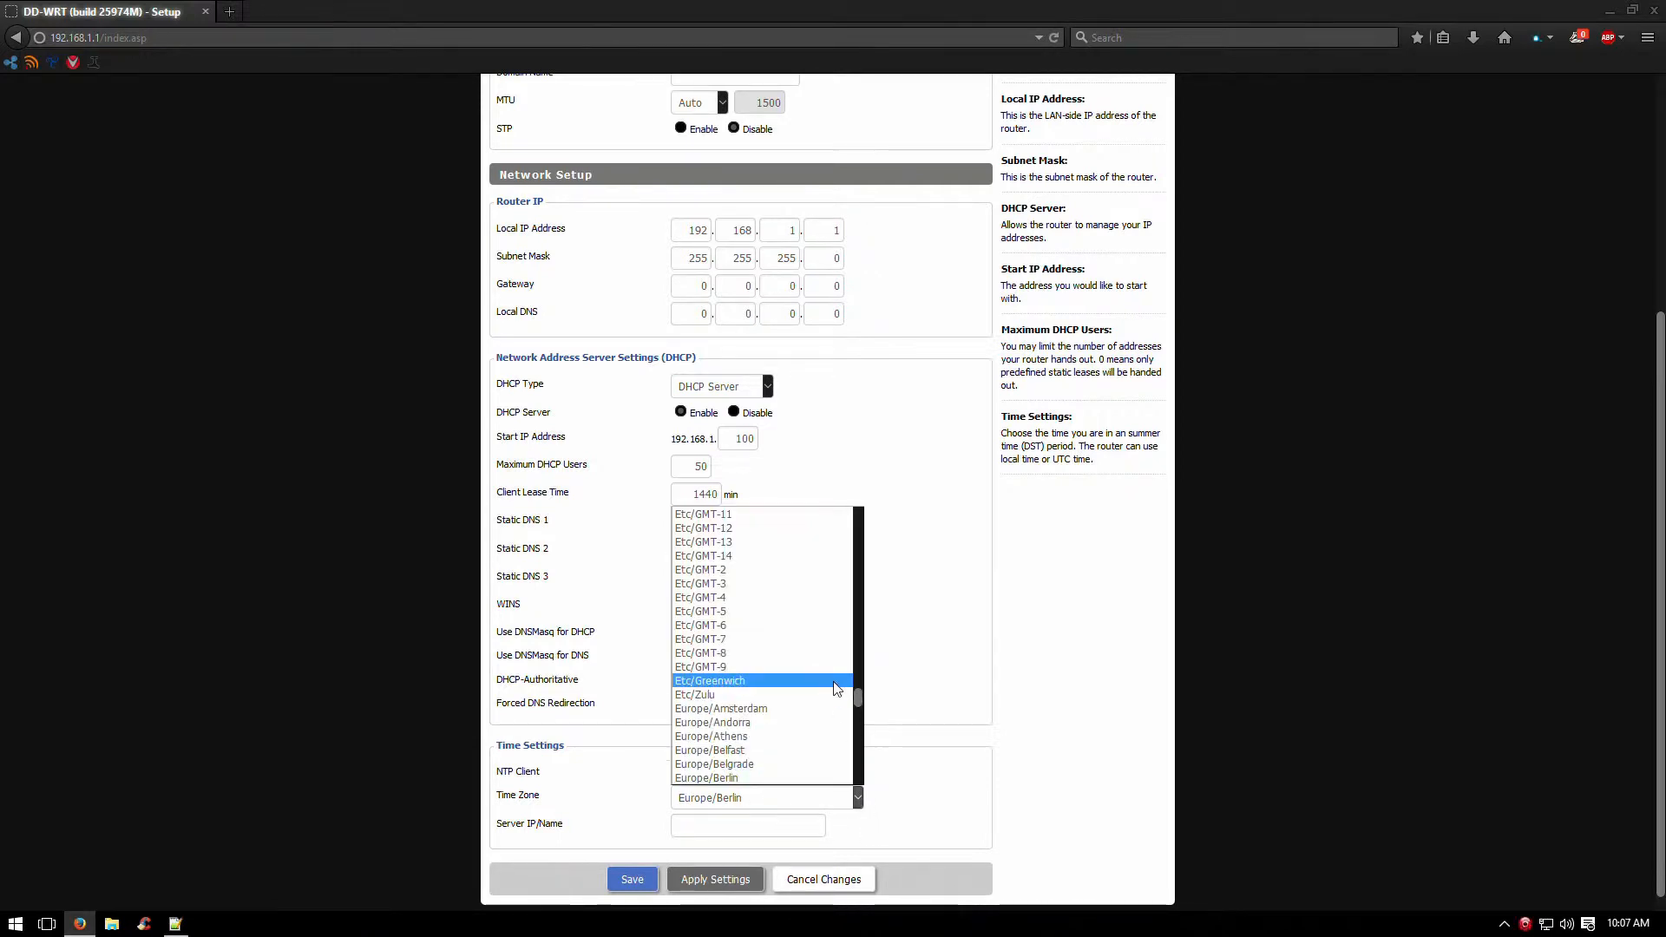
left_click(820, 806)
left_click(820, 809)
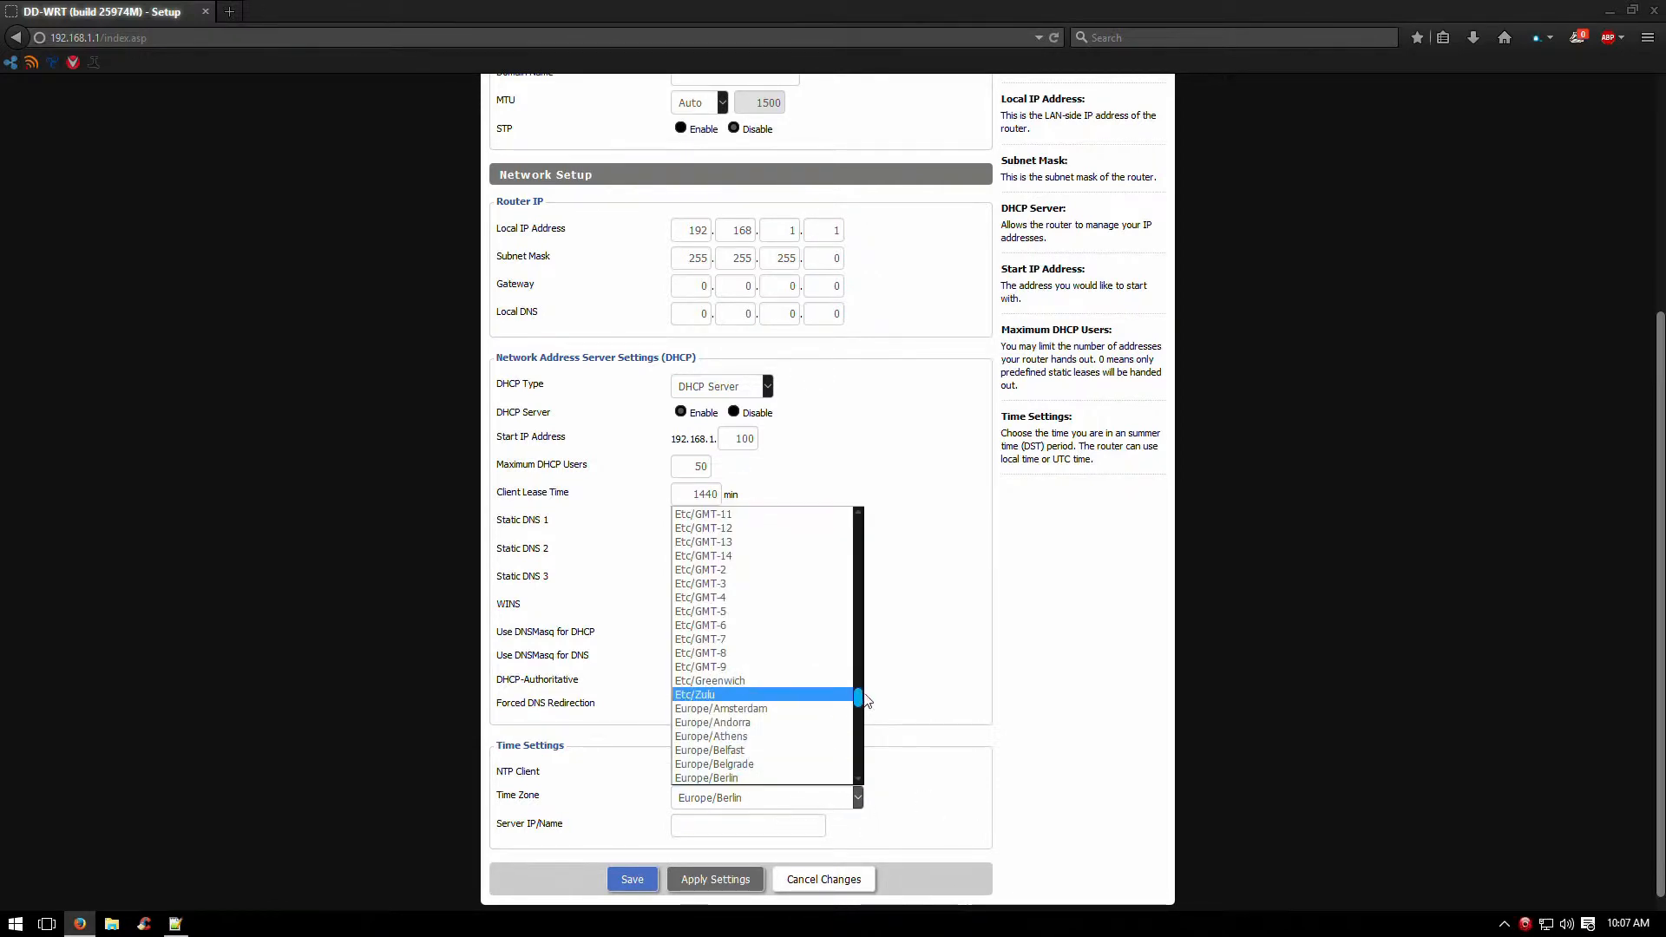
left_click_drag(860, 704, 854, 683)
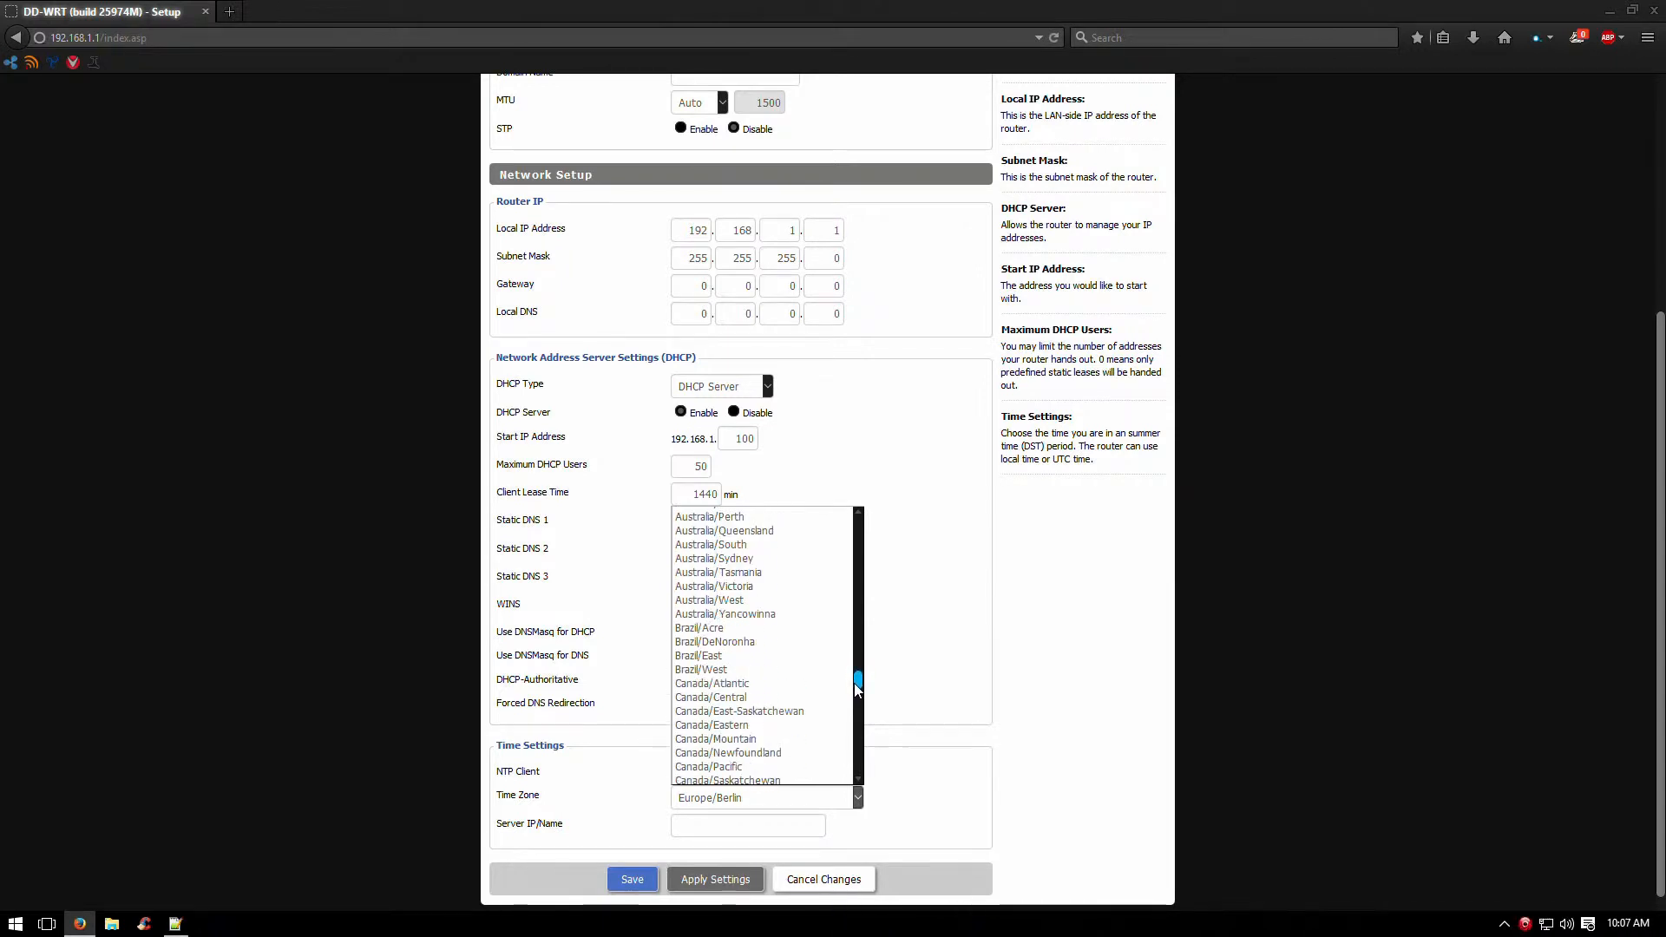
left_click(740, 767)
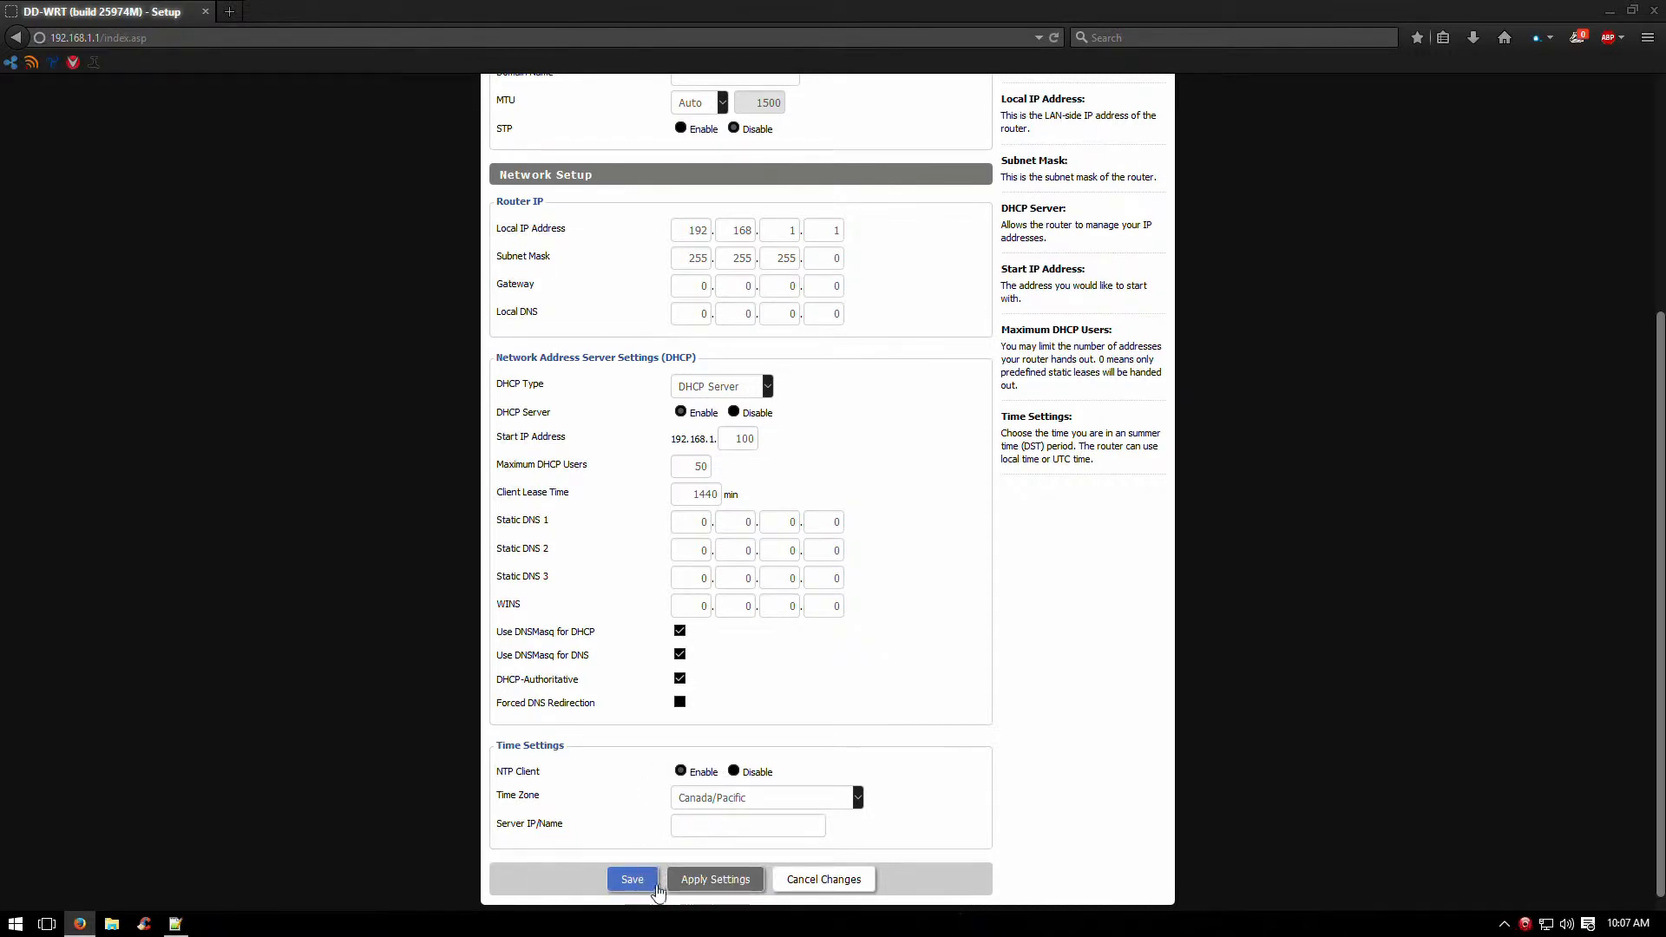
left_click(633, 881)
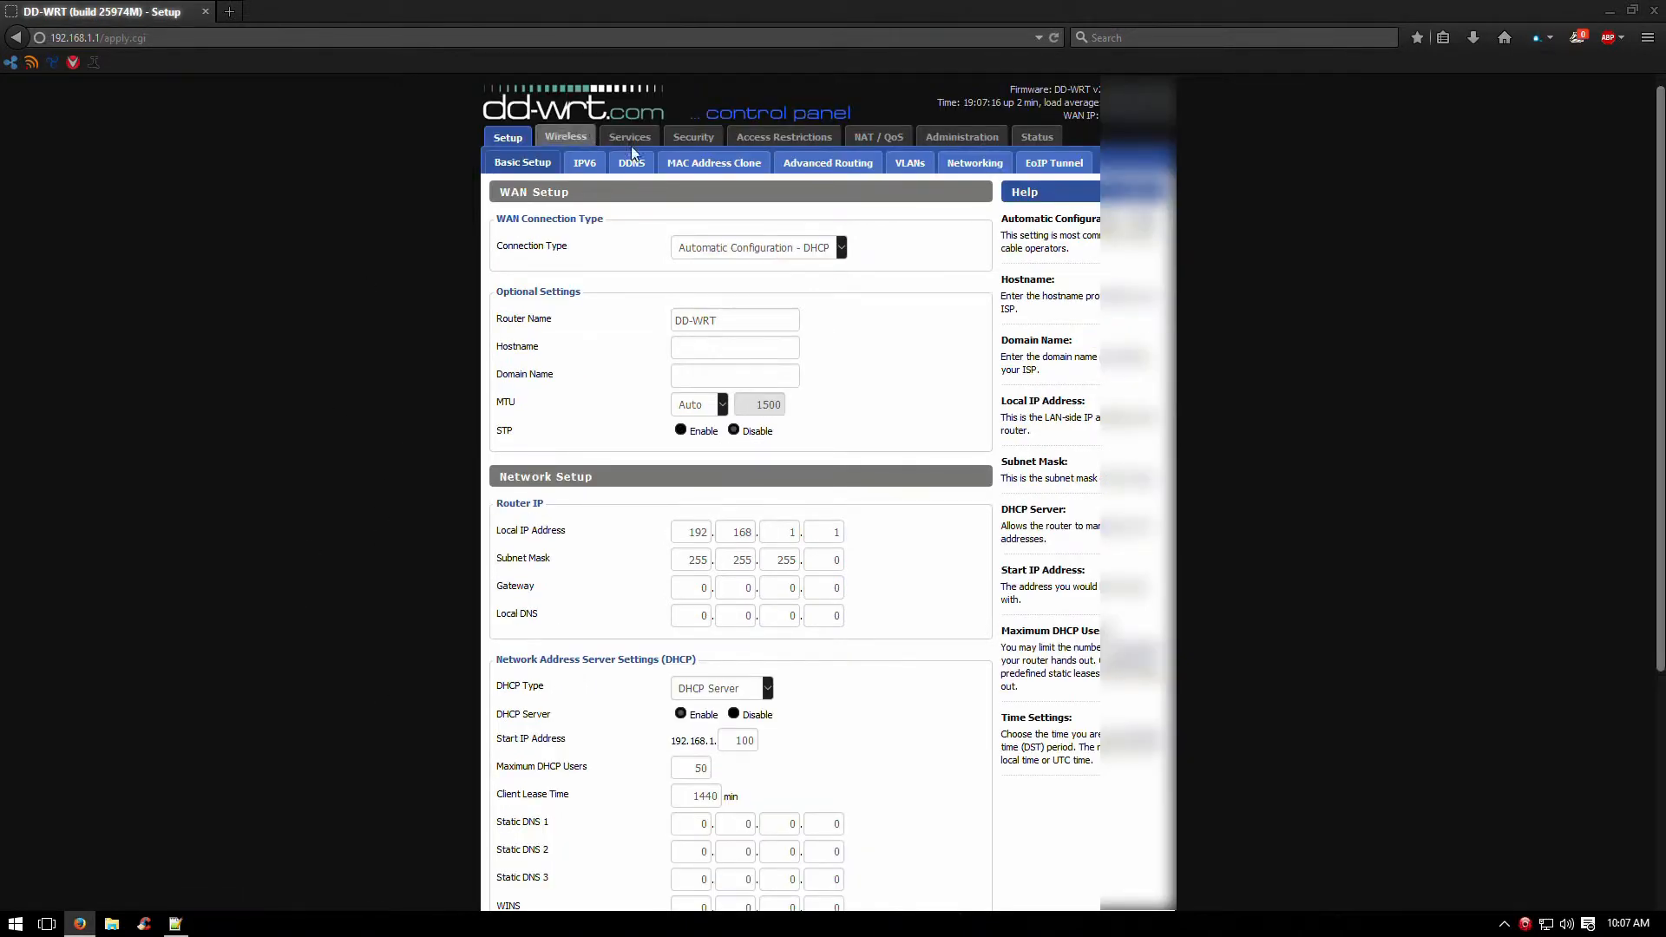
scroll(390, 360, "down", 5)
scroll(398, 368, "down", 1)
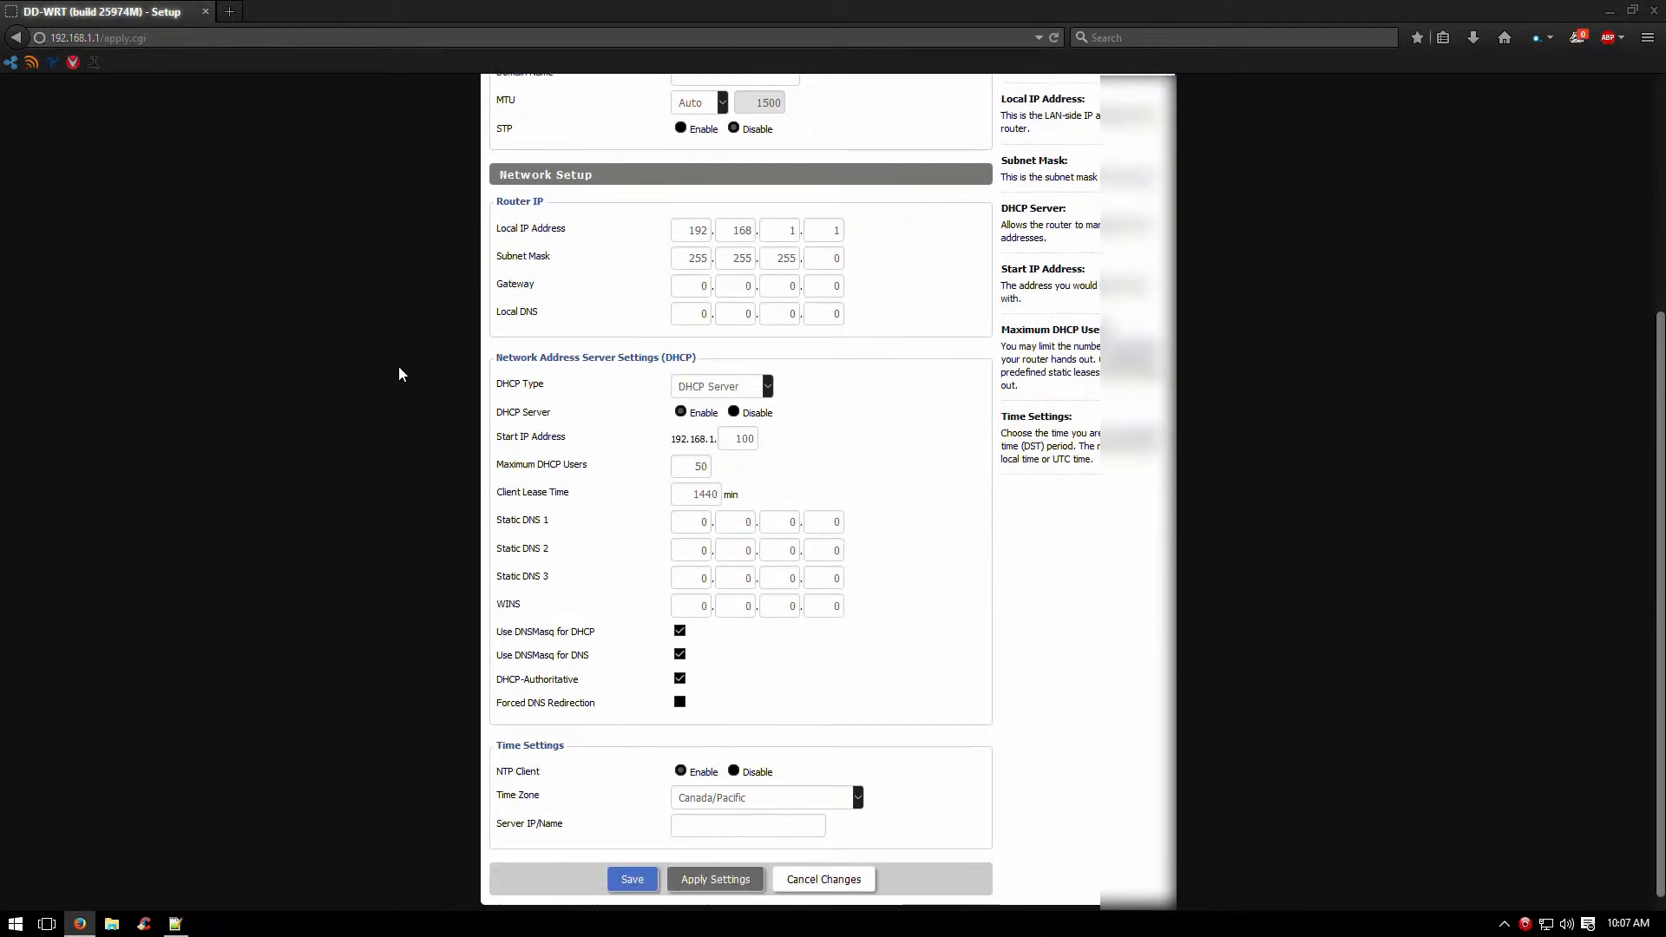
scroll(386, 391, "up", 6)
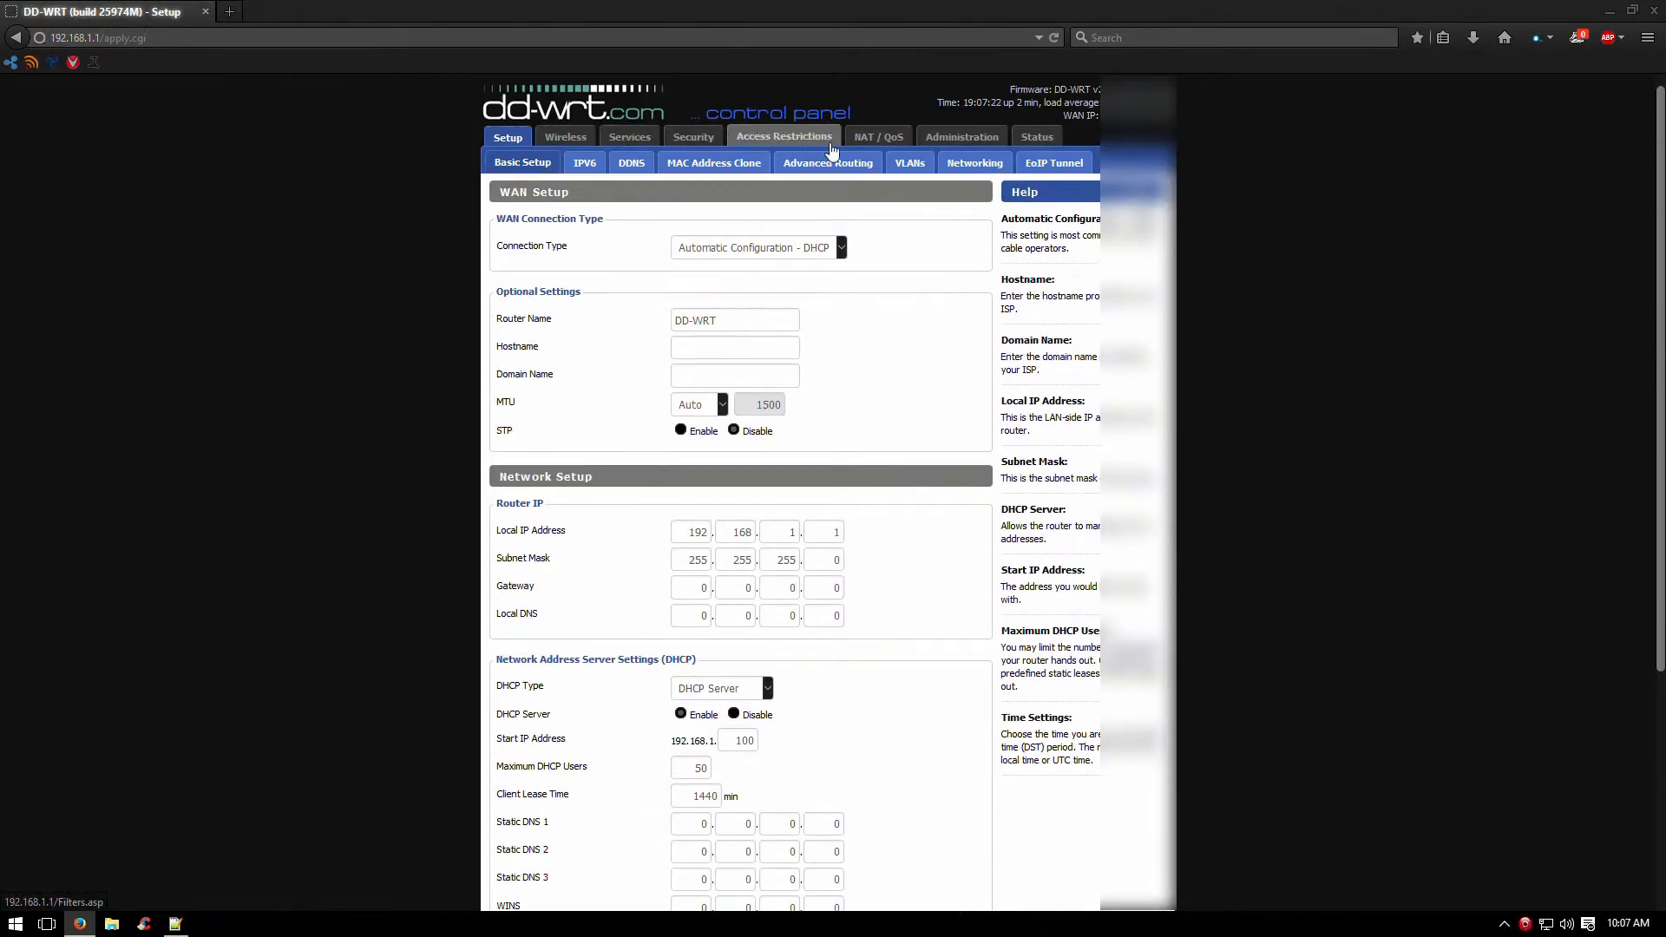
- Enable the OpenVPN client and its advanced options in the router's VPN service settings
left_click(630, 137)
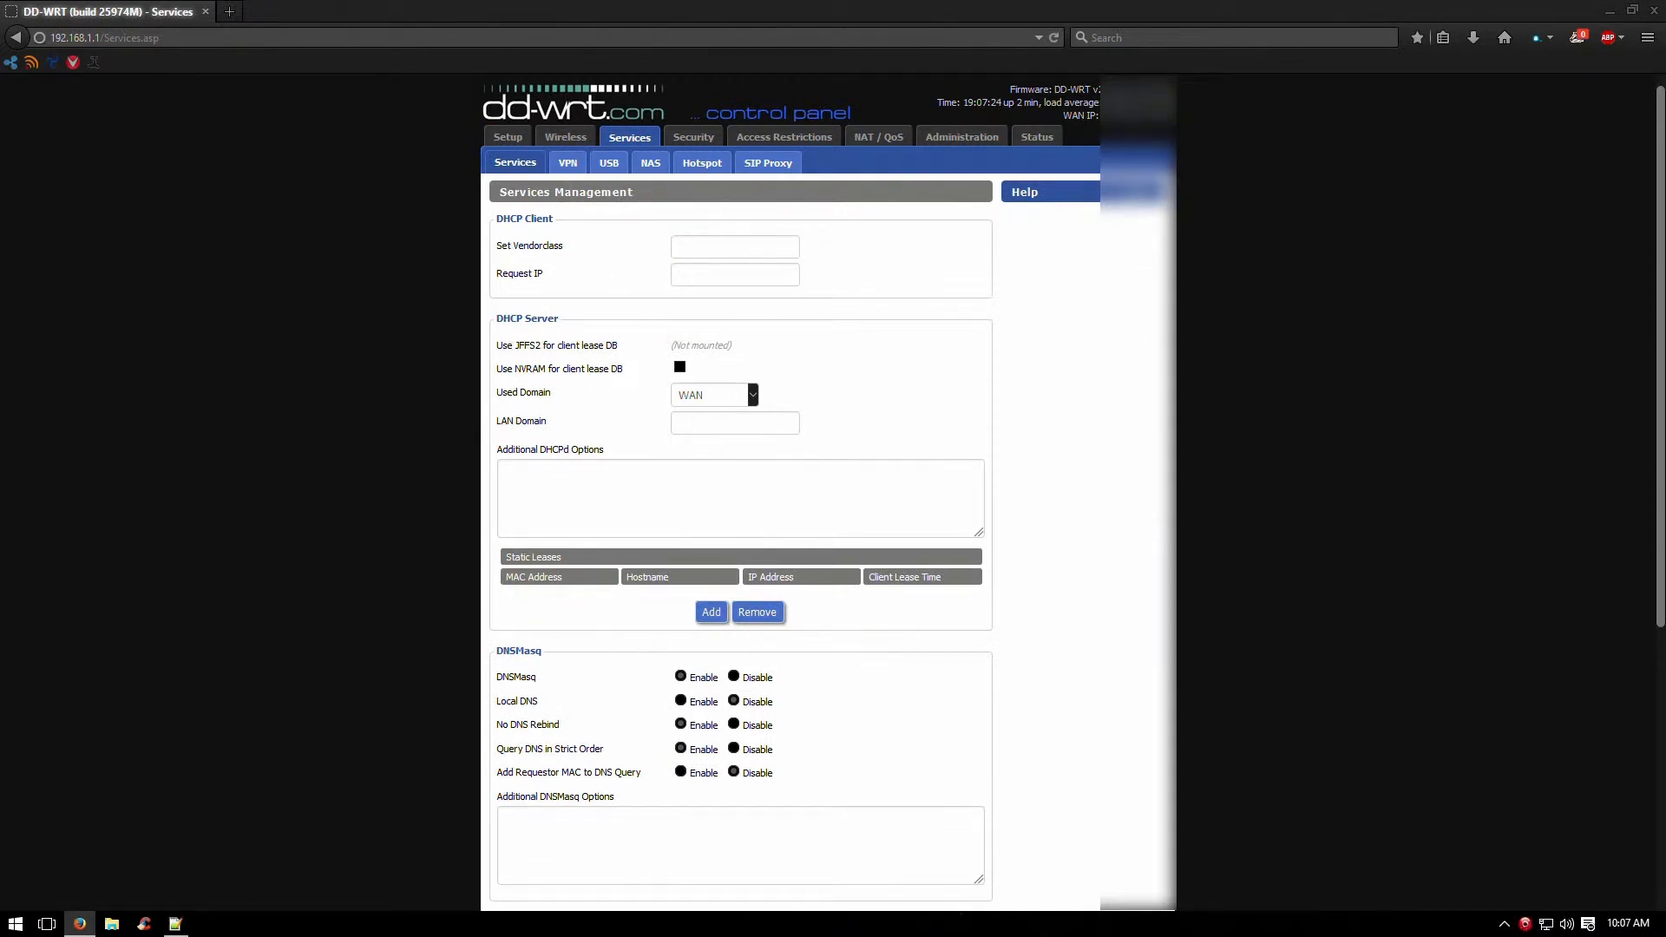
left_click(568, 162)
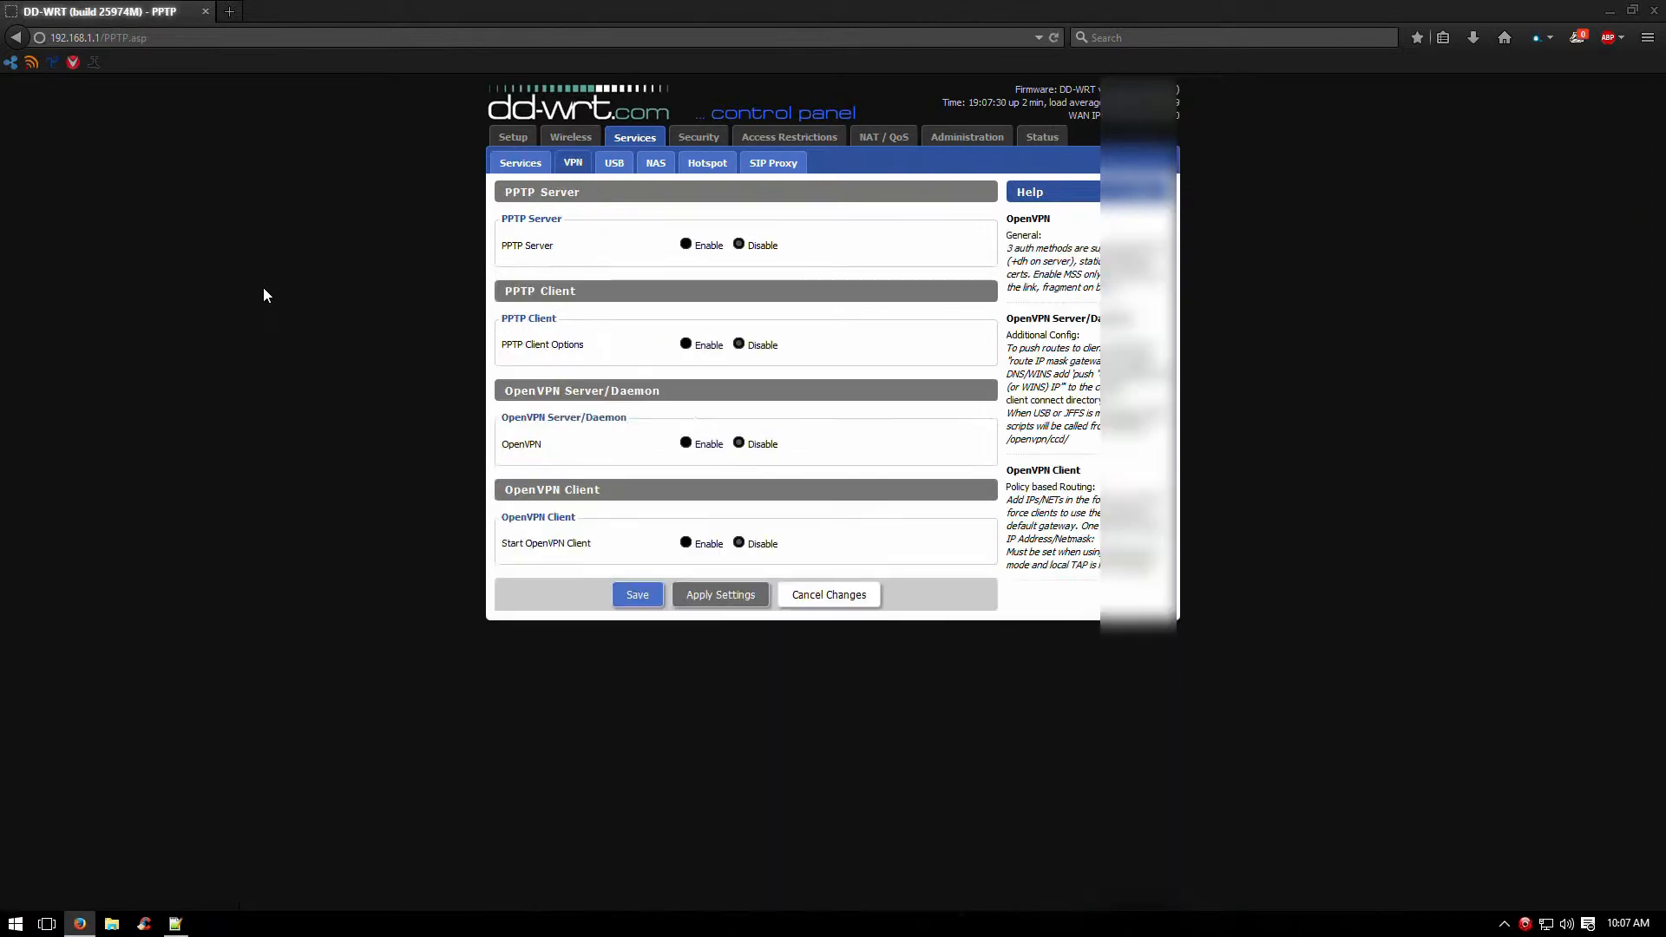
left_click(686, 543)
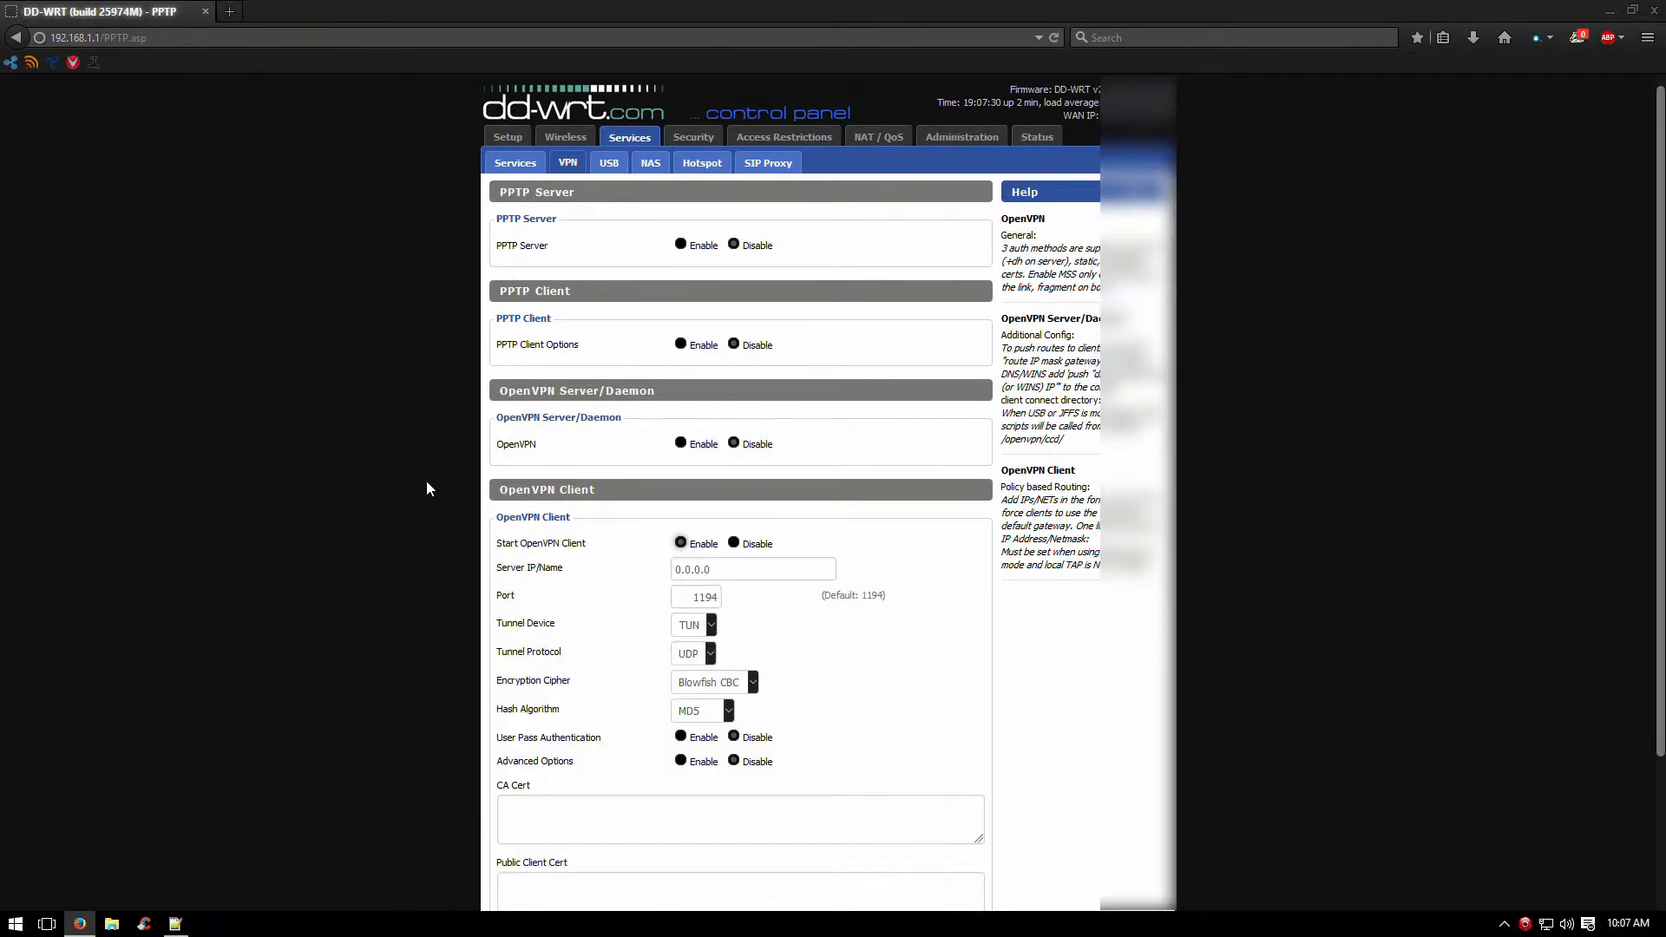
scroll(431, 491, "down", 3)
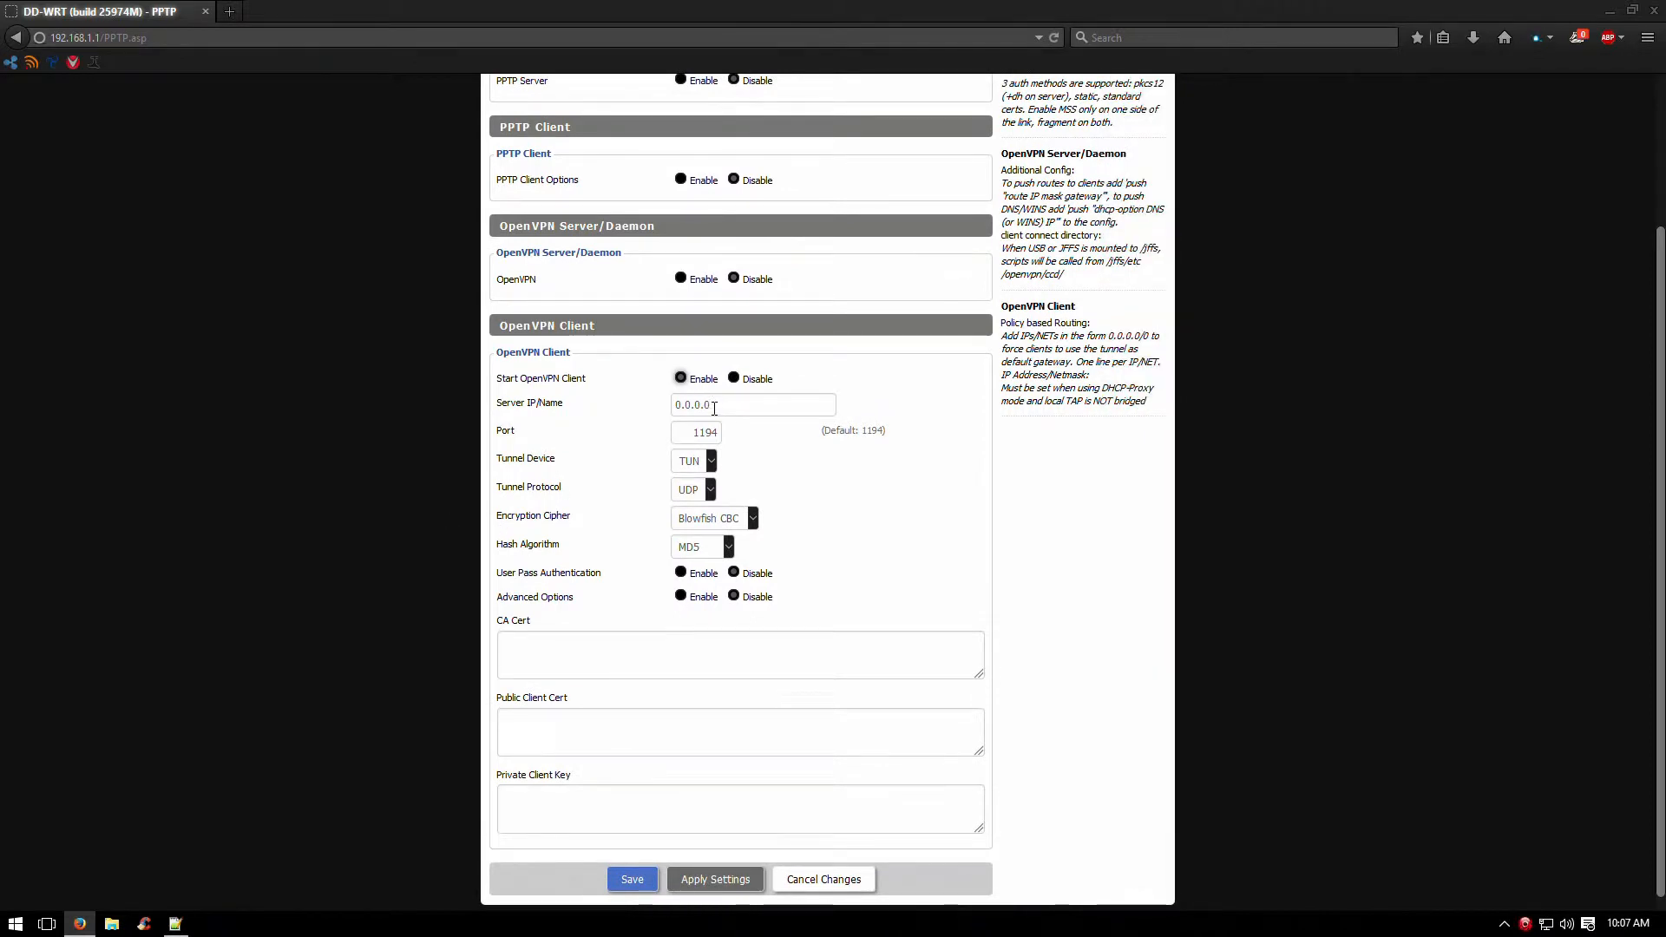
left_click(680, 597)
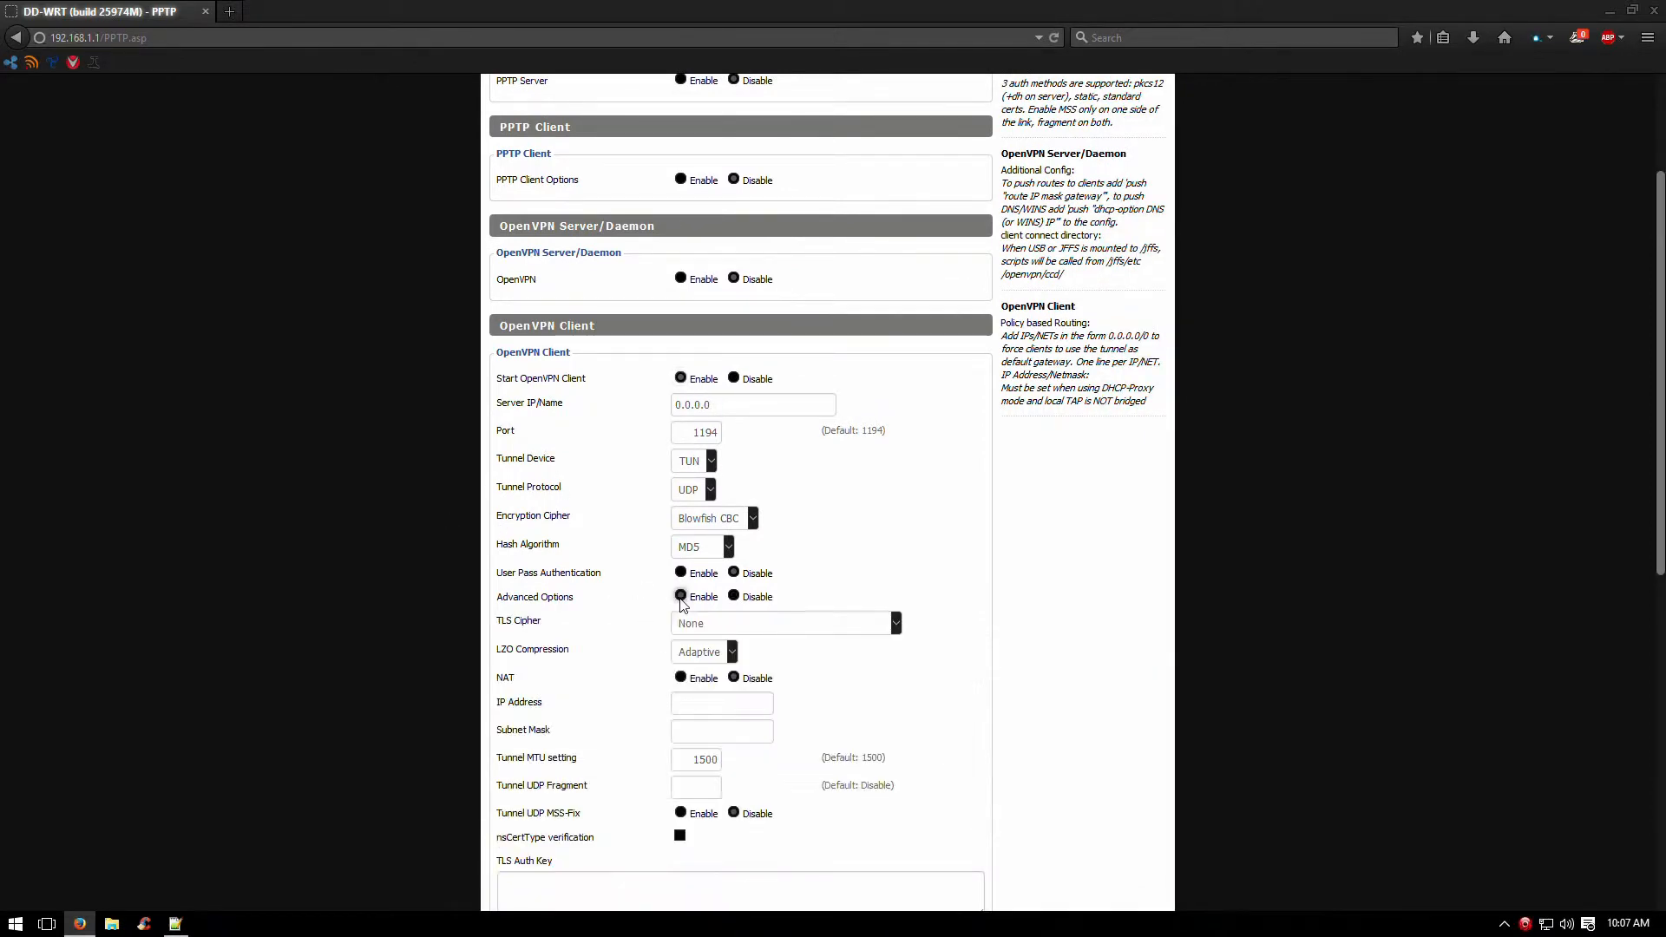
scroll(373, 495, "down", 3)
scroll(373, 494, "down", 1)
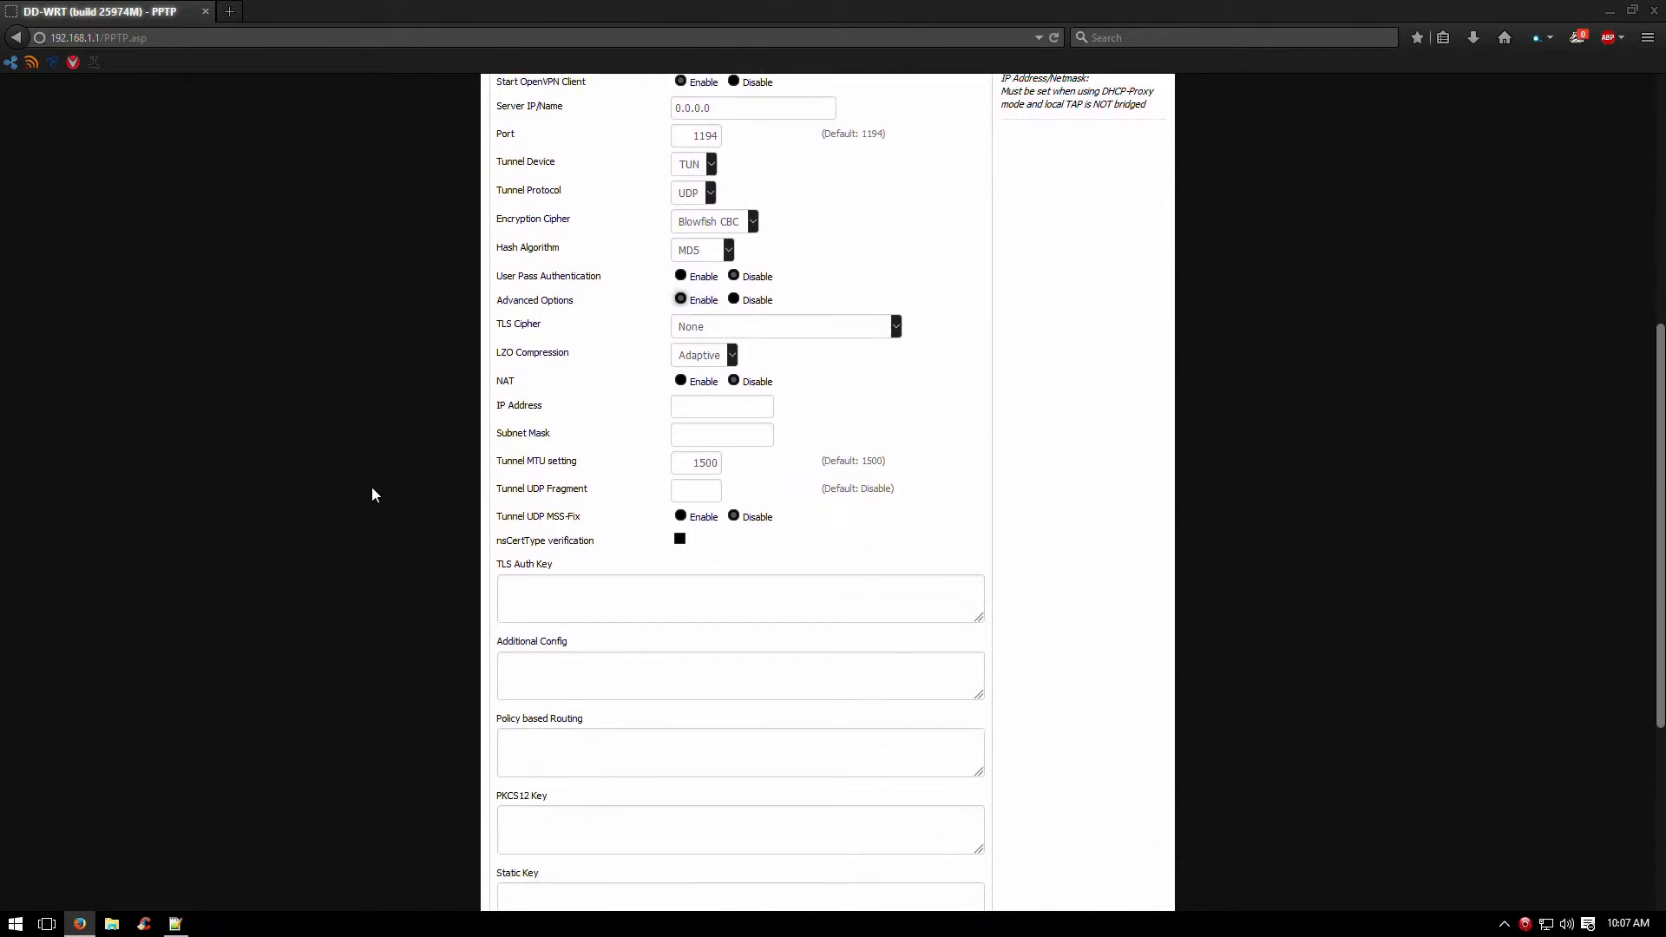
- Copy the remote server address 162.219.178.228 from Credos CA Dynamic TCP 8008.ovpn in Notepad++ and return to the router's OpenVPN client settings
scroll(373, 495, "up", 1)
double_click(741, 208)
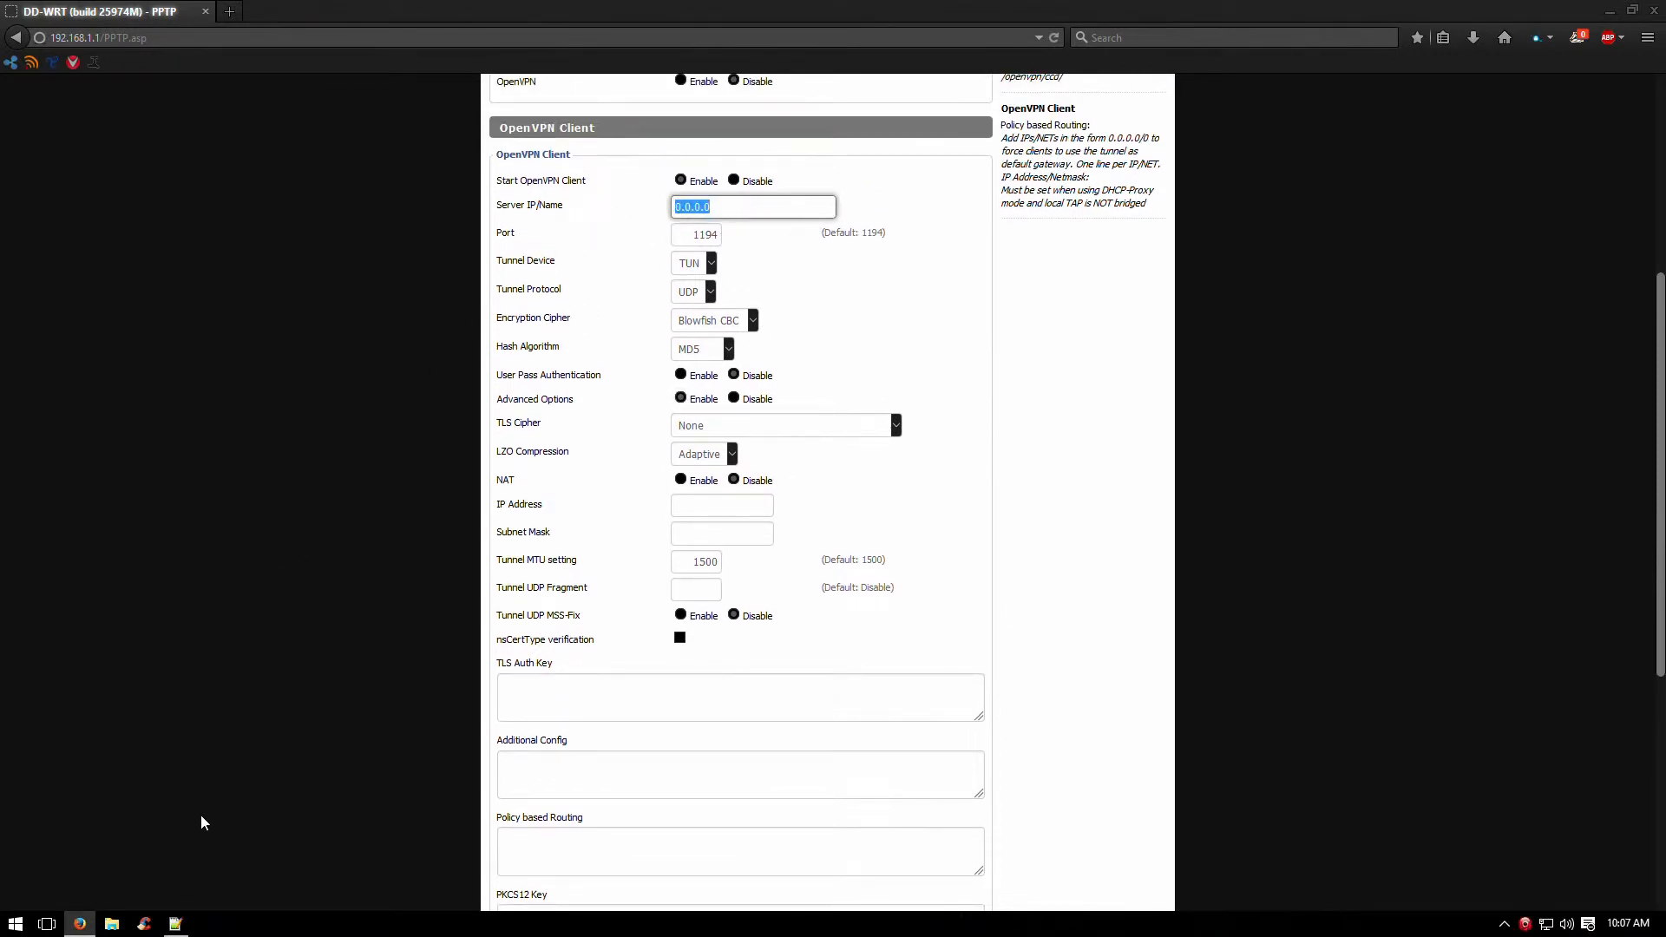
left_click(175, 923)
left_click(795, 335)
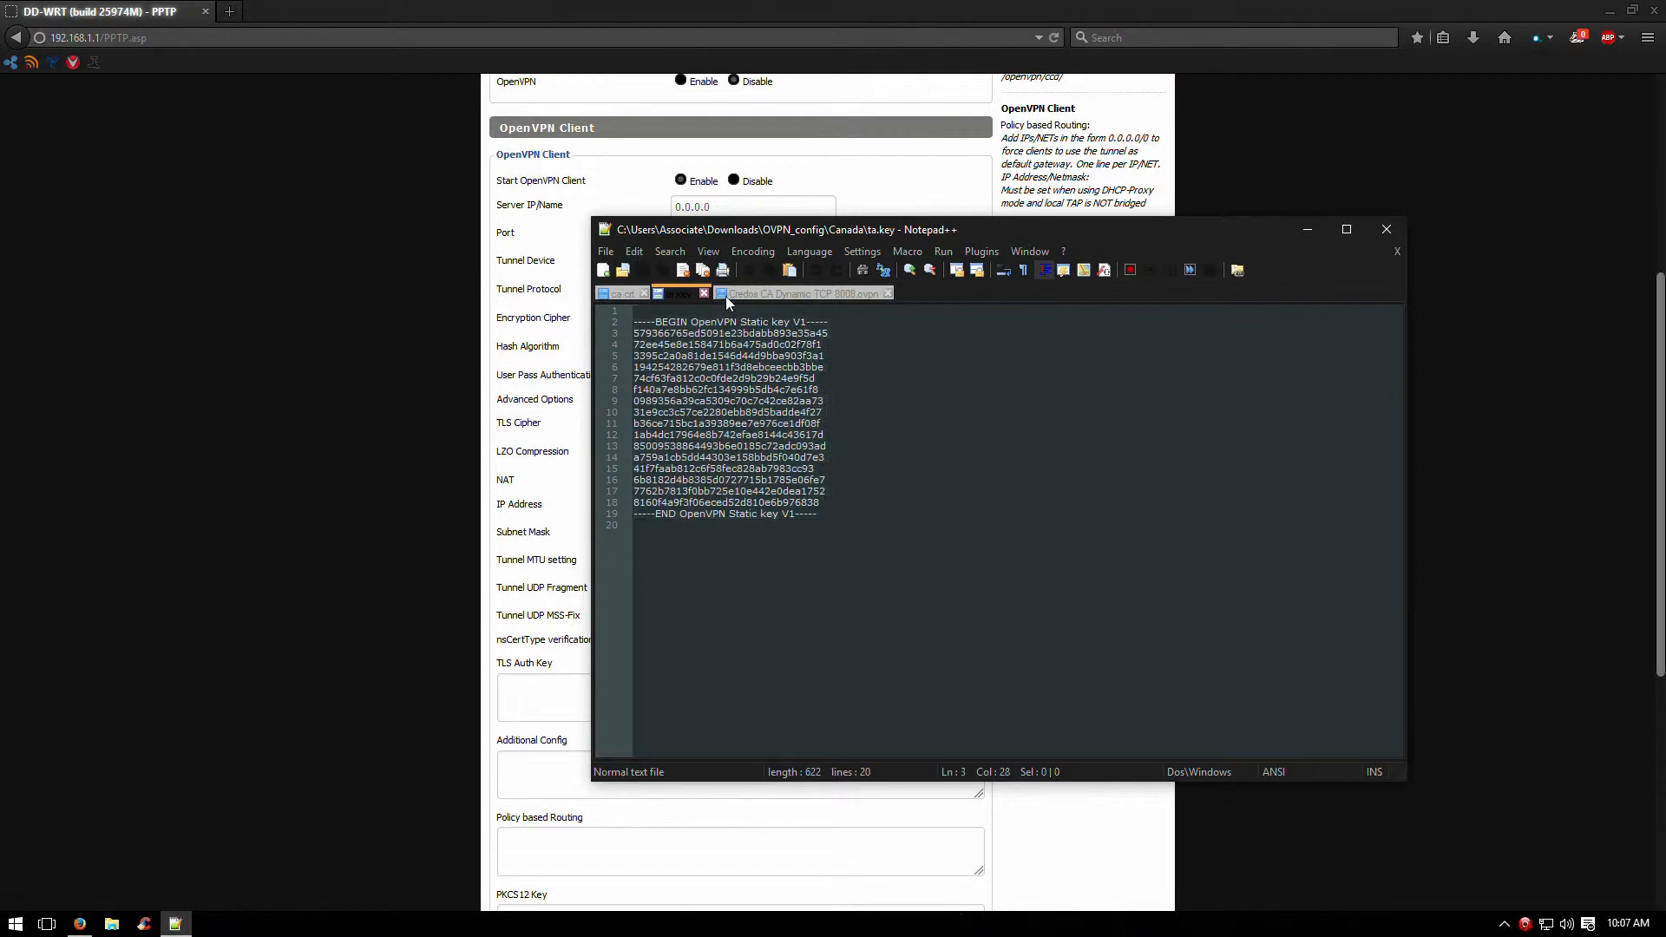
left_click(792, 294)
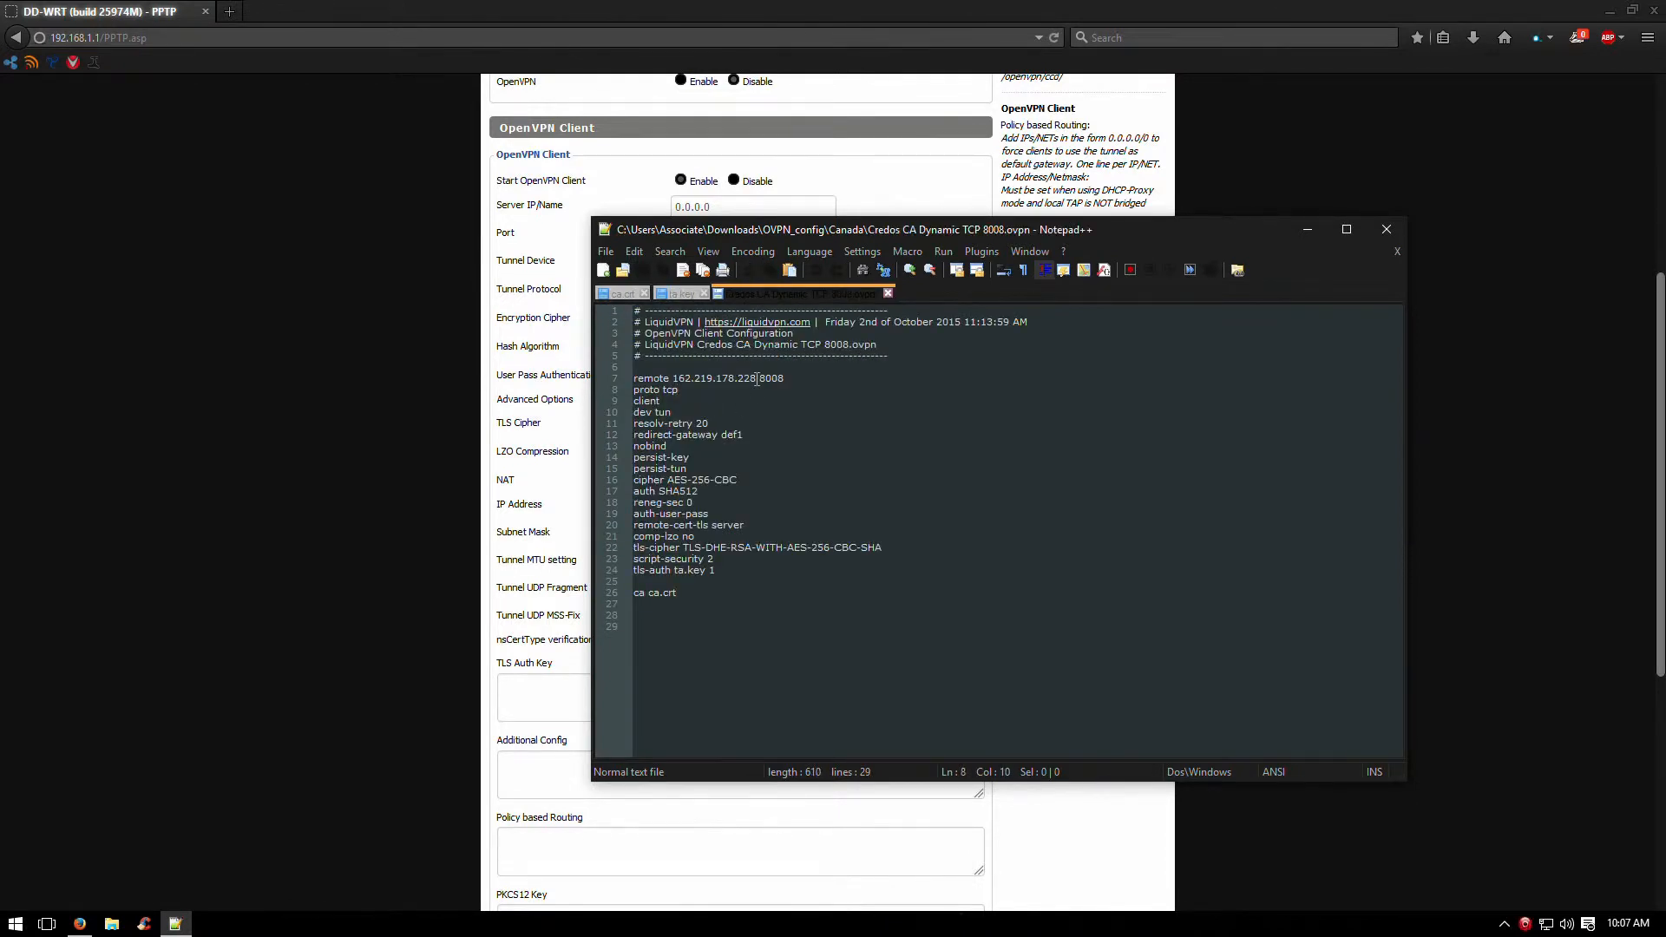
left_click_drag(757, 379, 674, 379)
right_click(684, 387)
left_click(750, 409)
left_click(853, 371)
left_click(1303, 233)
- Replace the OpenVPN client's server address with the copied 162.219.178.228 and set the port to 8008
right_click(681, 208)
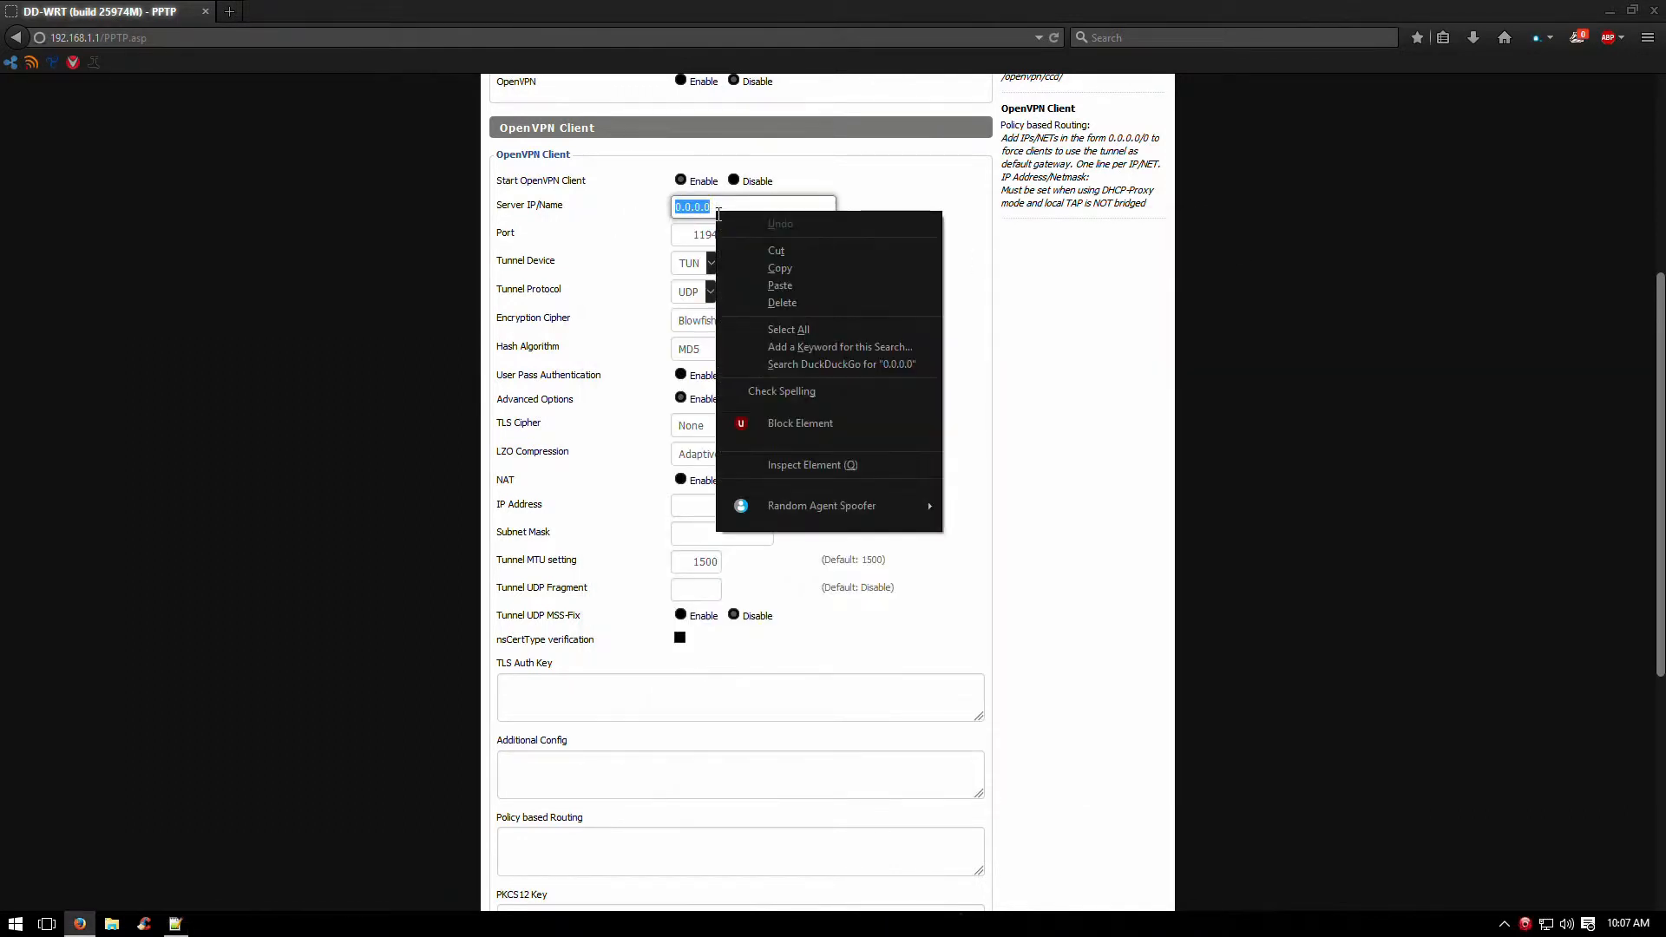
left_click(789, 279)
left_click(263, 292)
left_click_drag(688, 235, 807, 229)
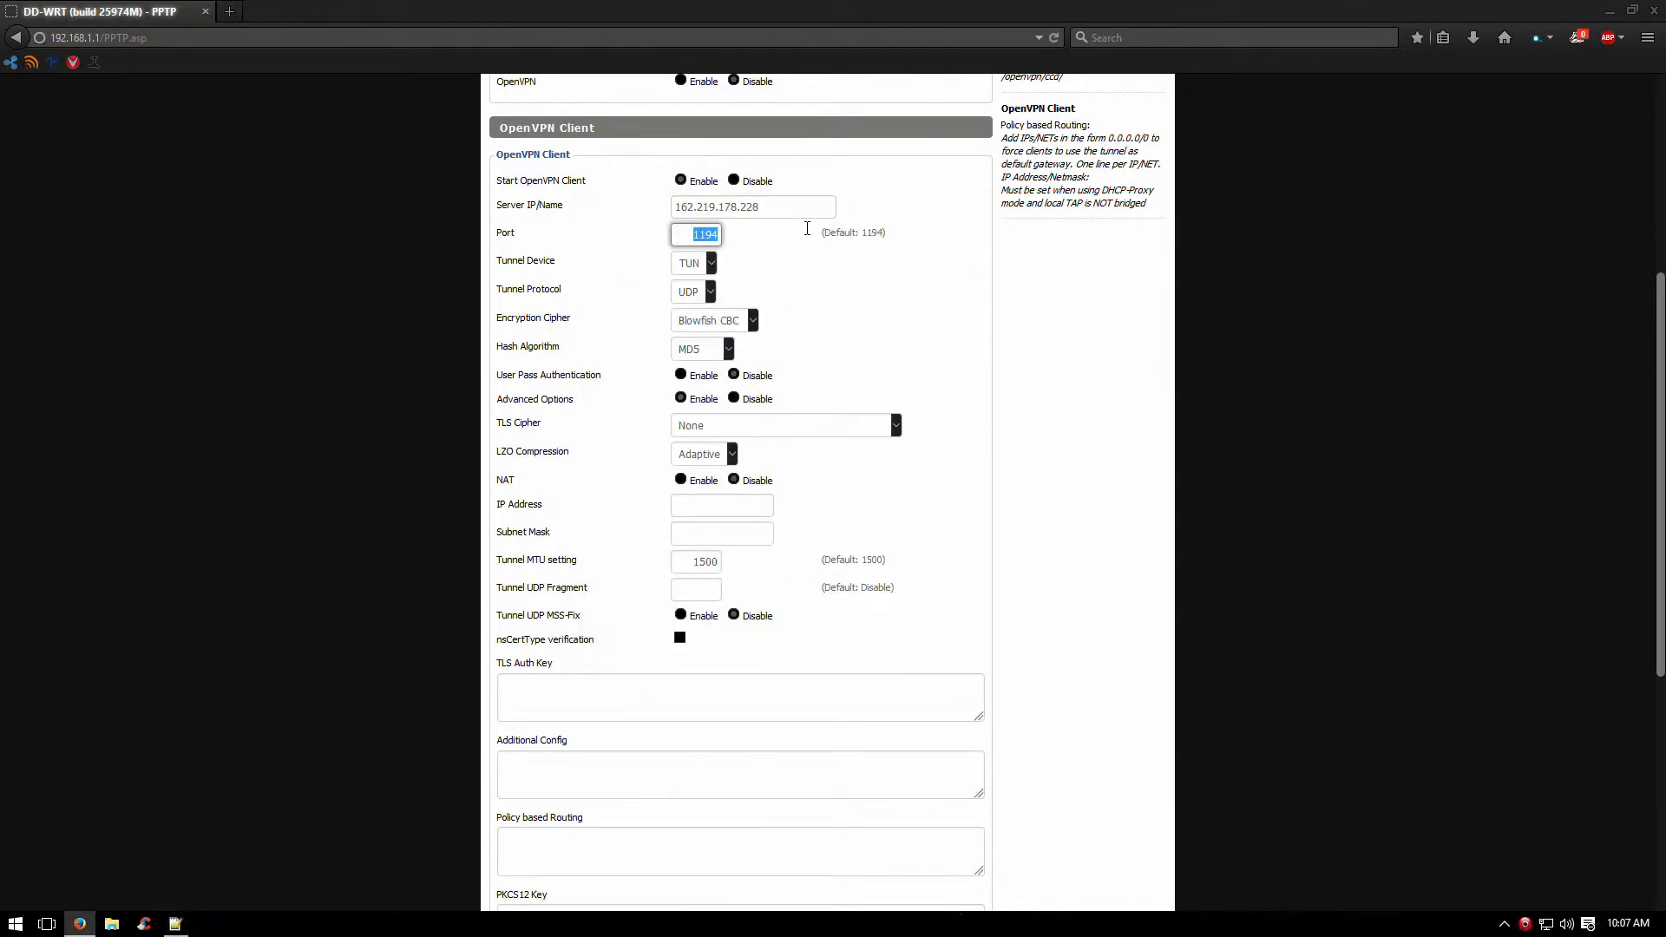
type("8008")
left_click(360, 337)
- Choose TUN as the OpenVPN client's tunnel device and TCP as its tunnel protocol
left_click(711, 264)
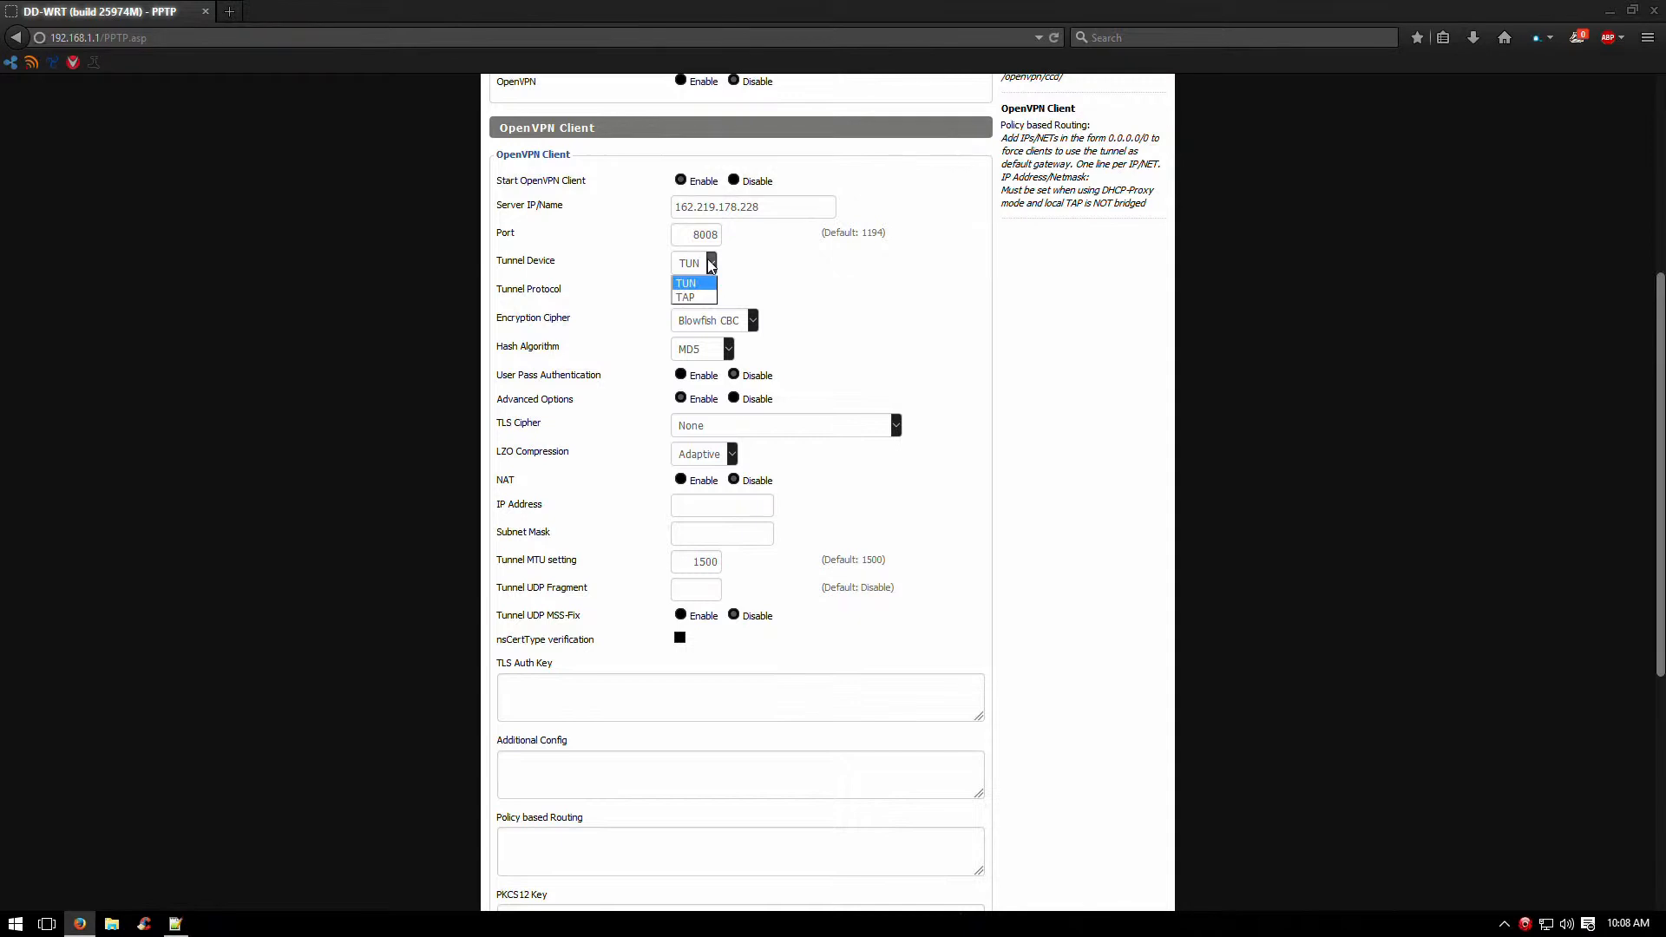
left_click(710, 276)
left_click(704, 293)
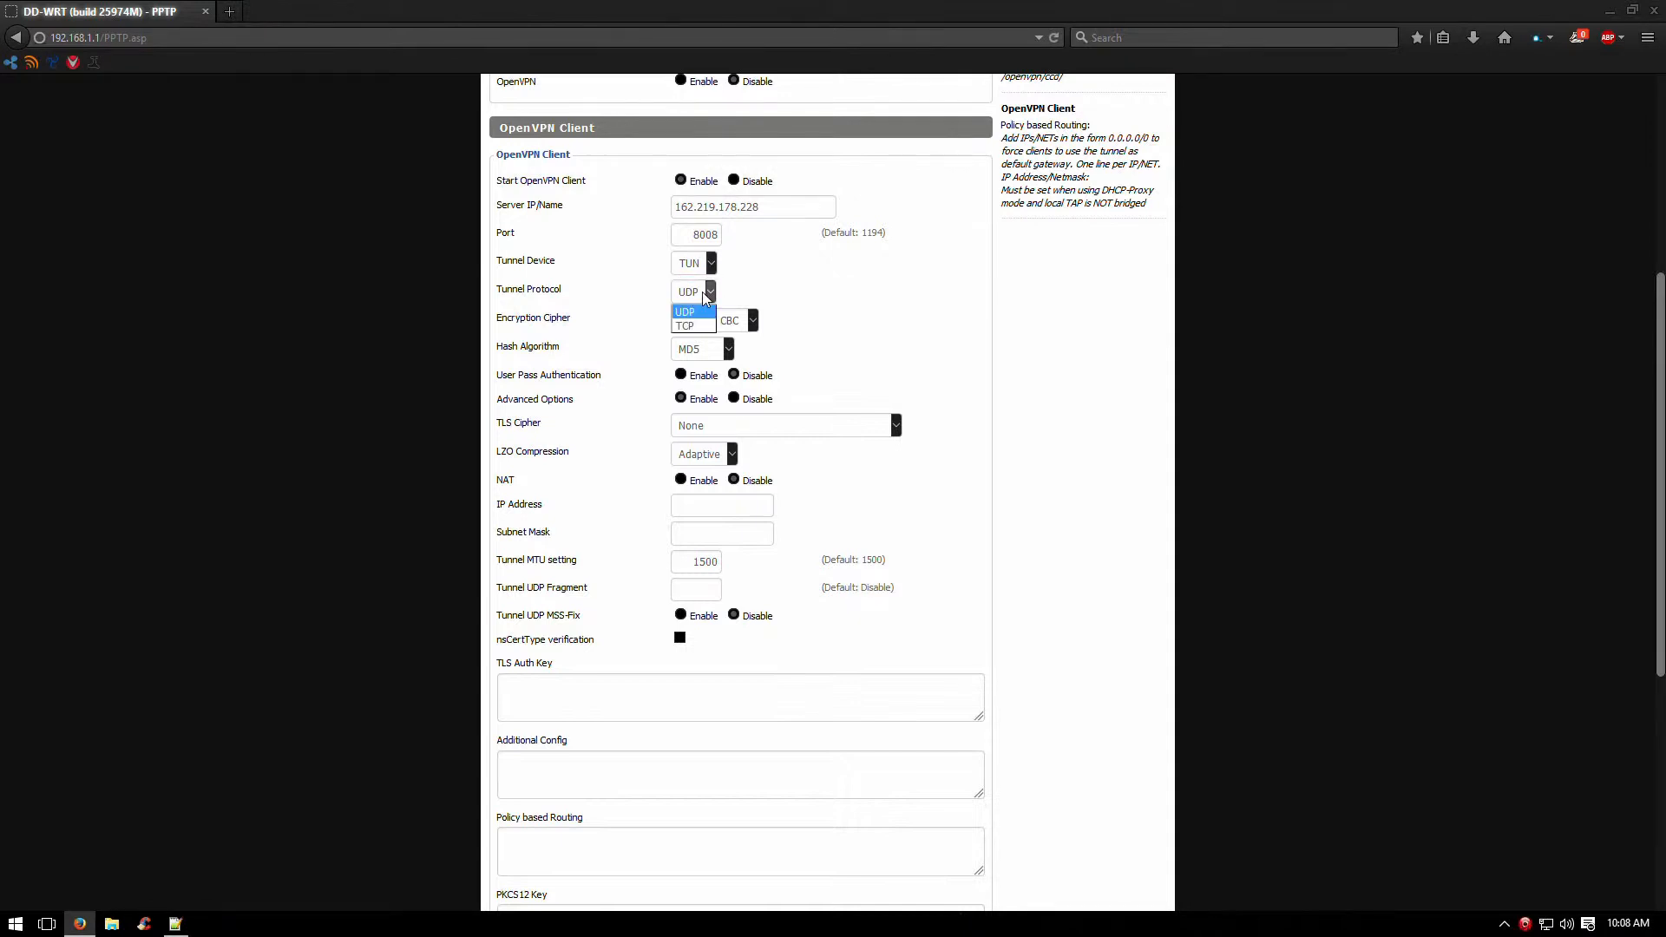
left_click(693, 327)
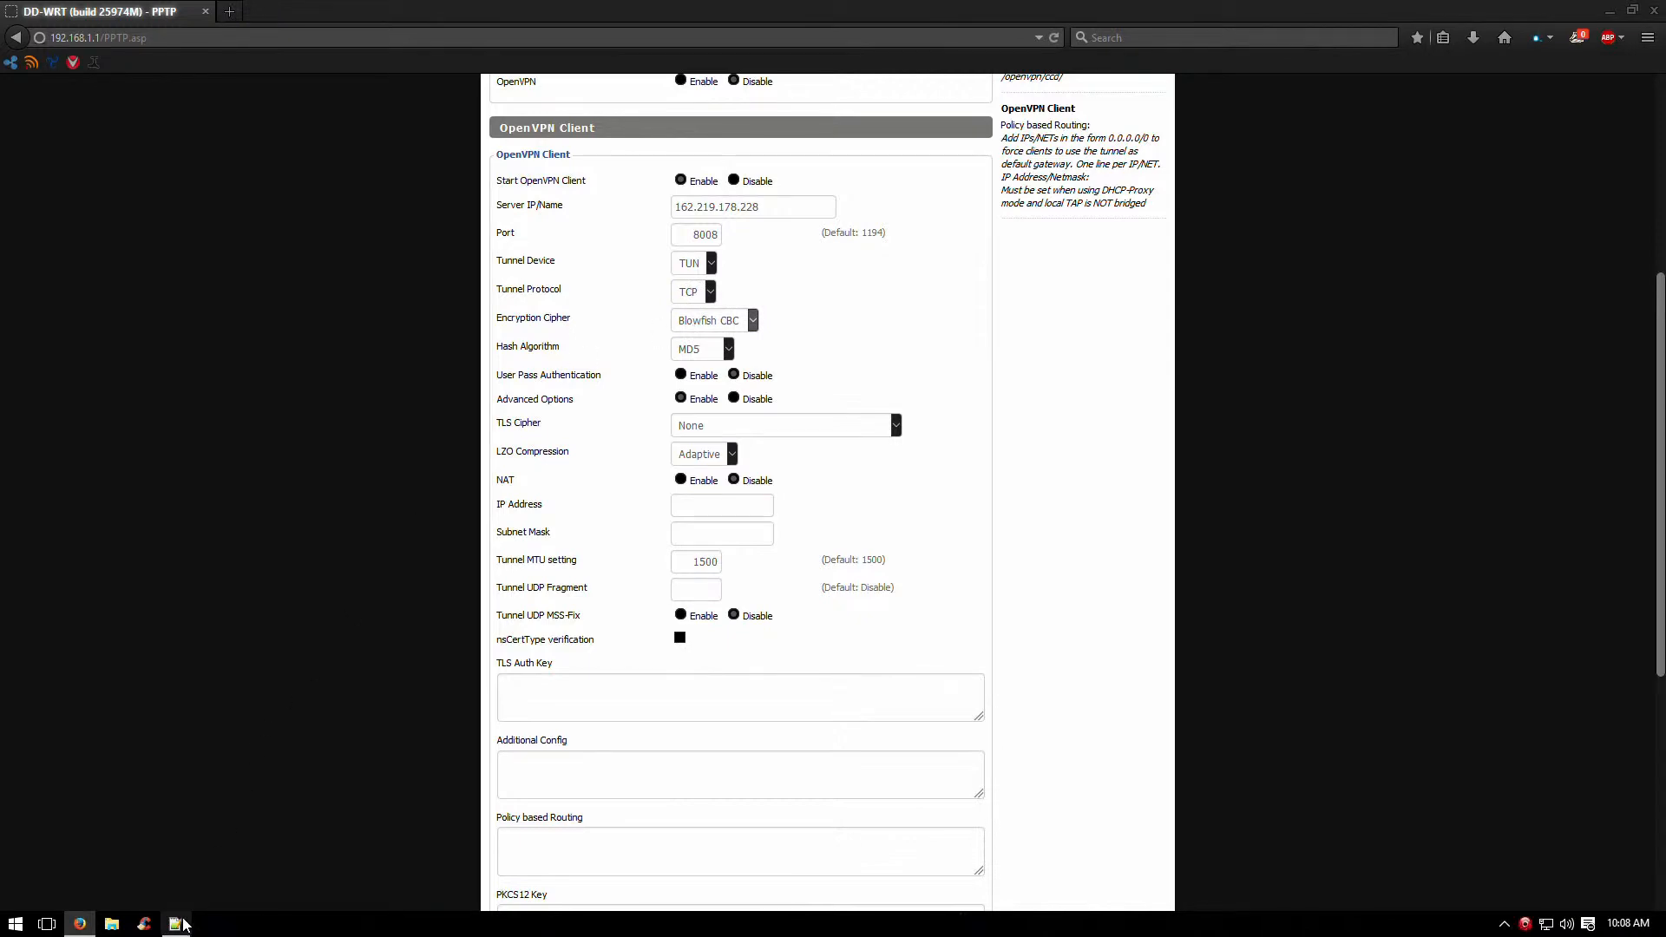
- Consult the .ovpn file in Notepad++, then set the client's encryption cipher to AES-512 CBC and hash algorithm to SHA512
left_click(179, 924)
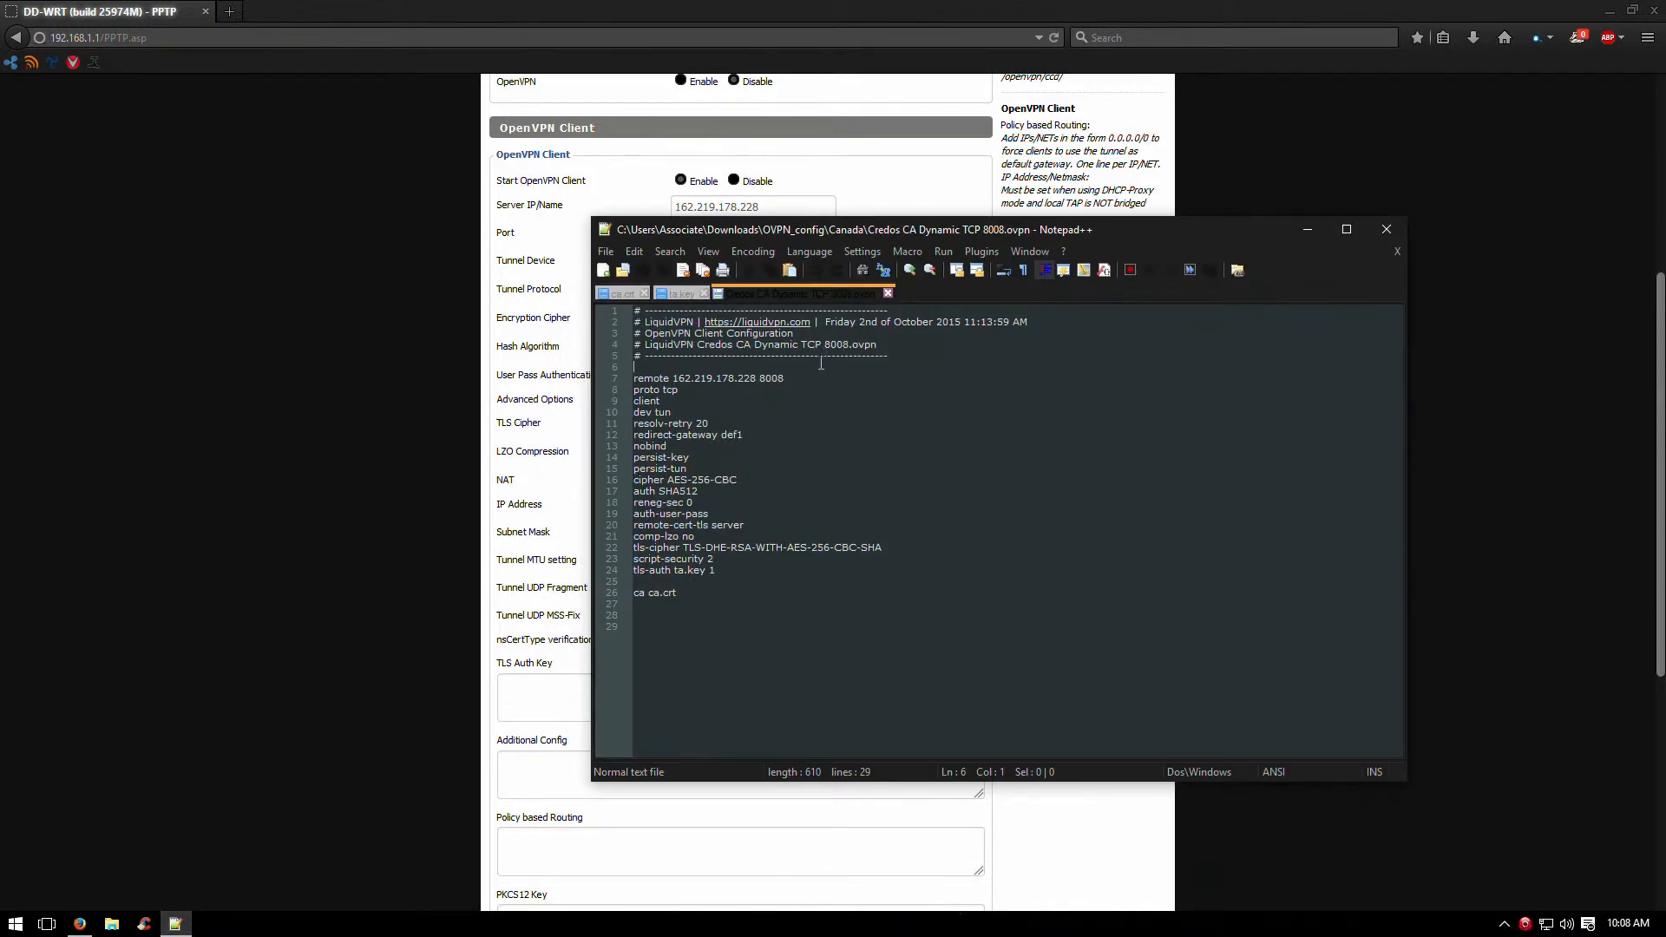
left_click(1308, 229)
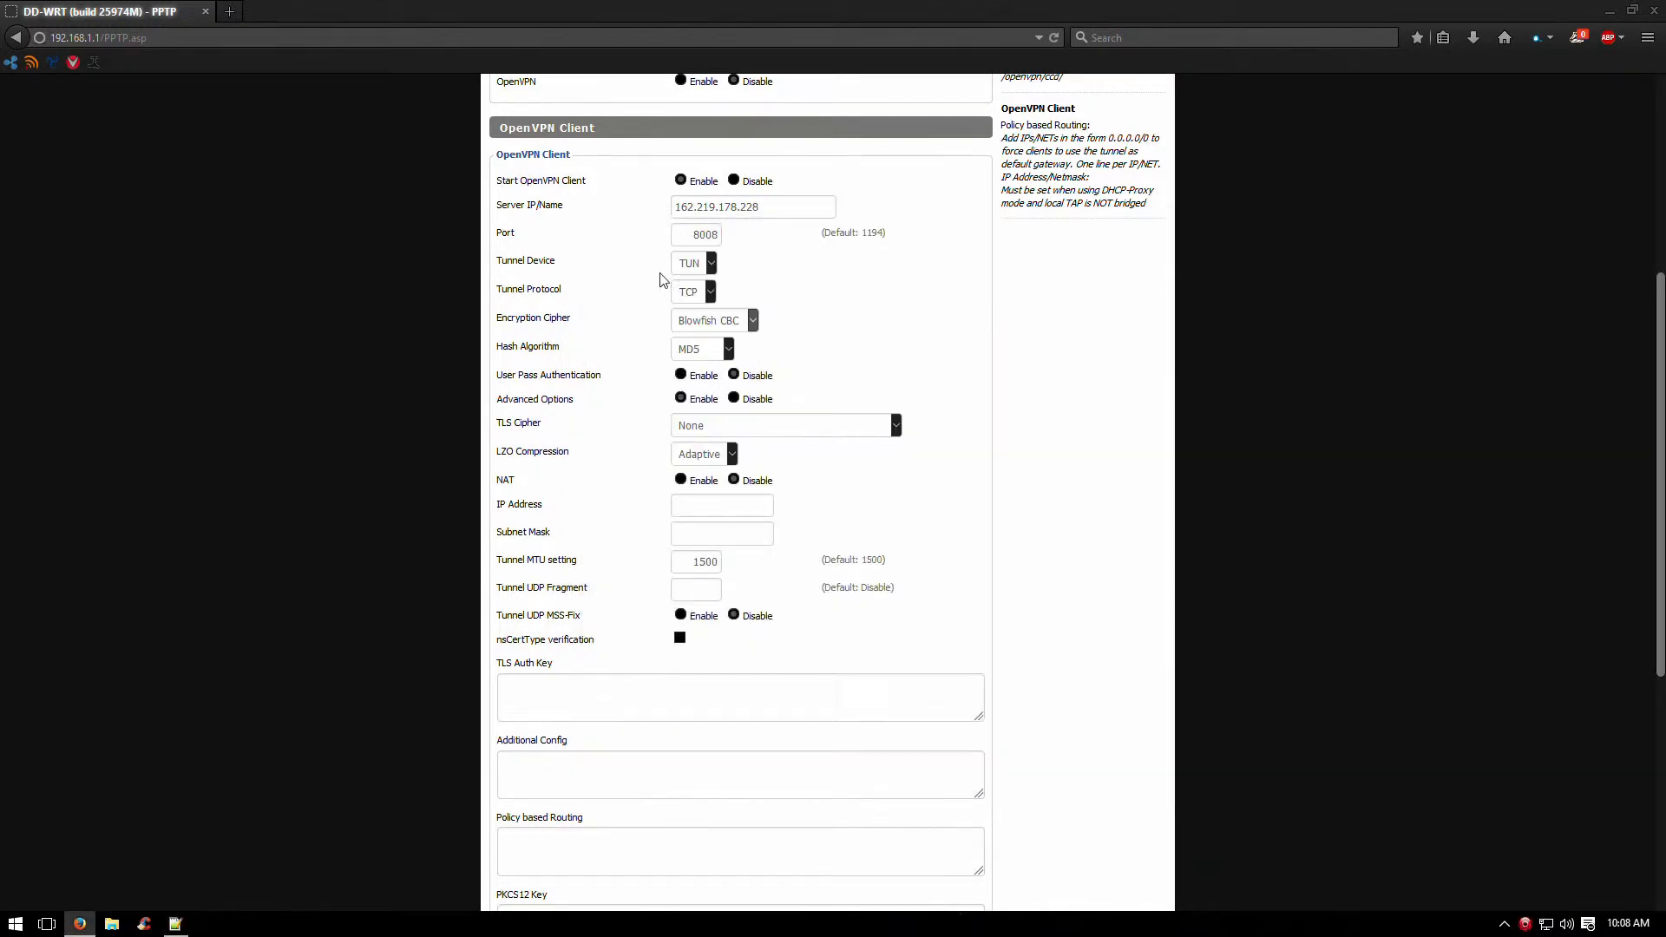
left_click(723, 322)
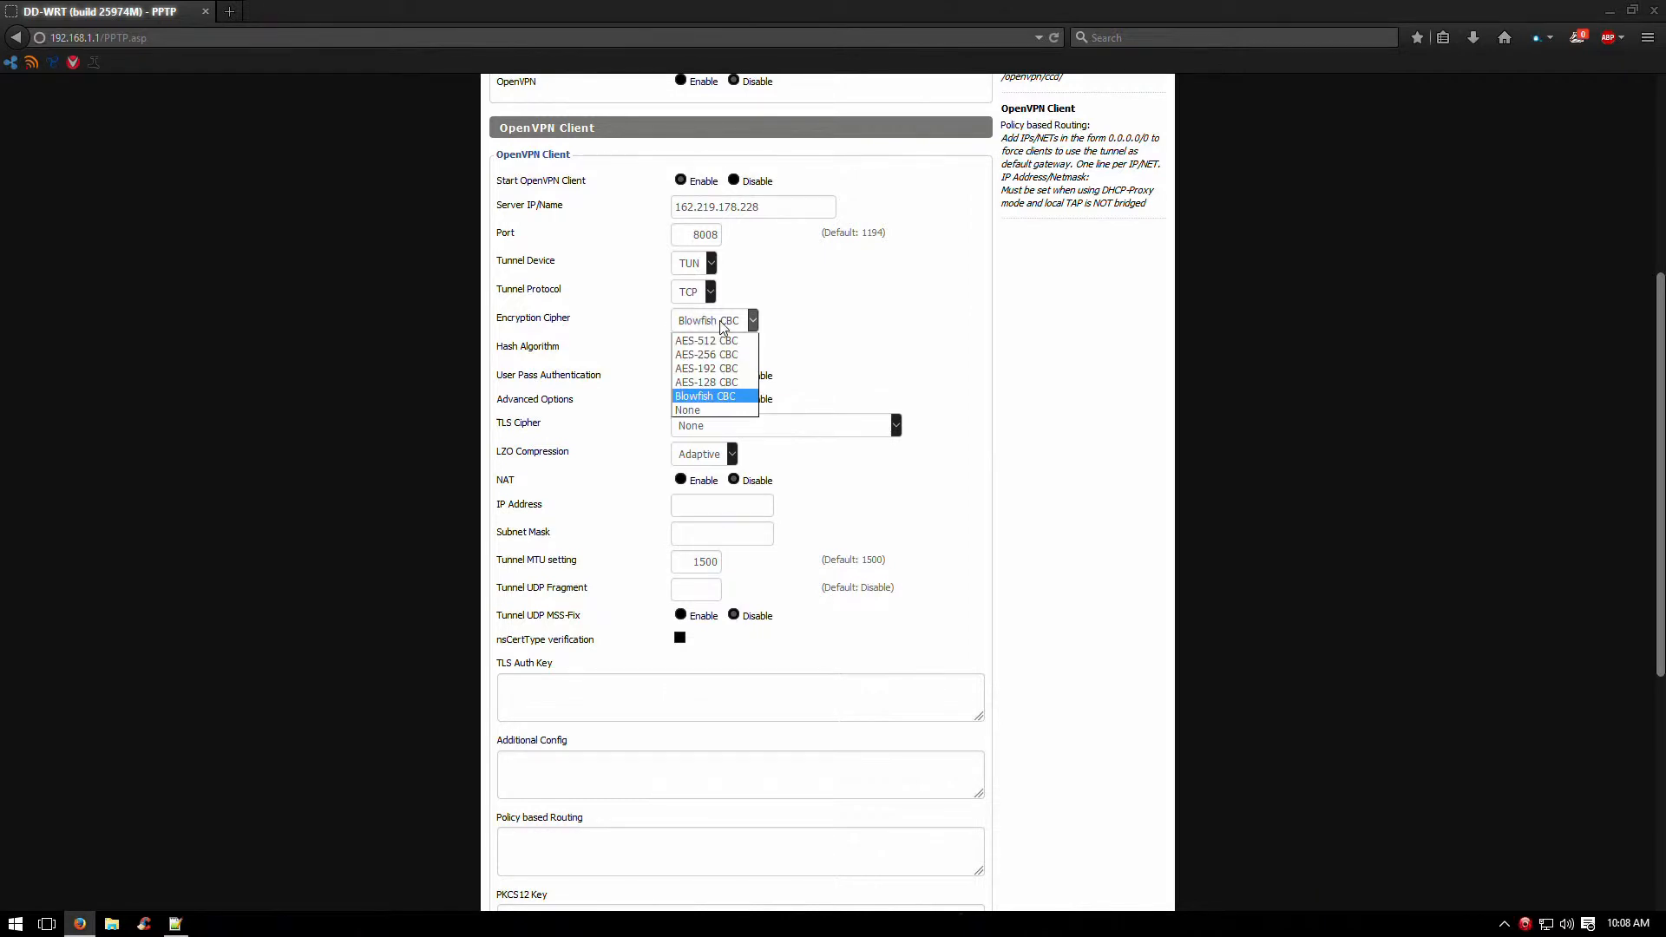
left_click(707, 340)
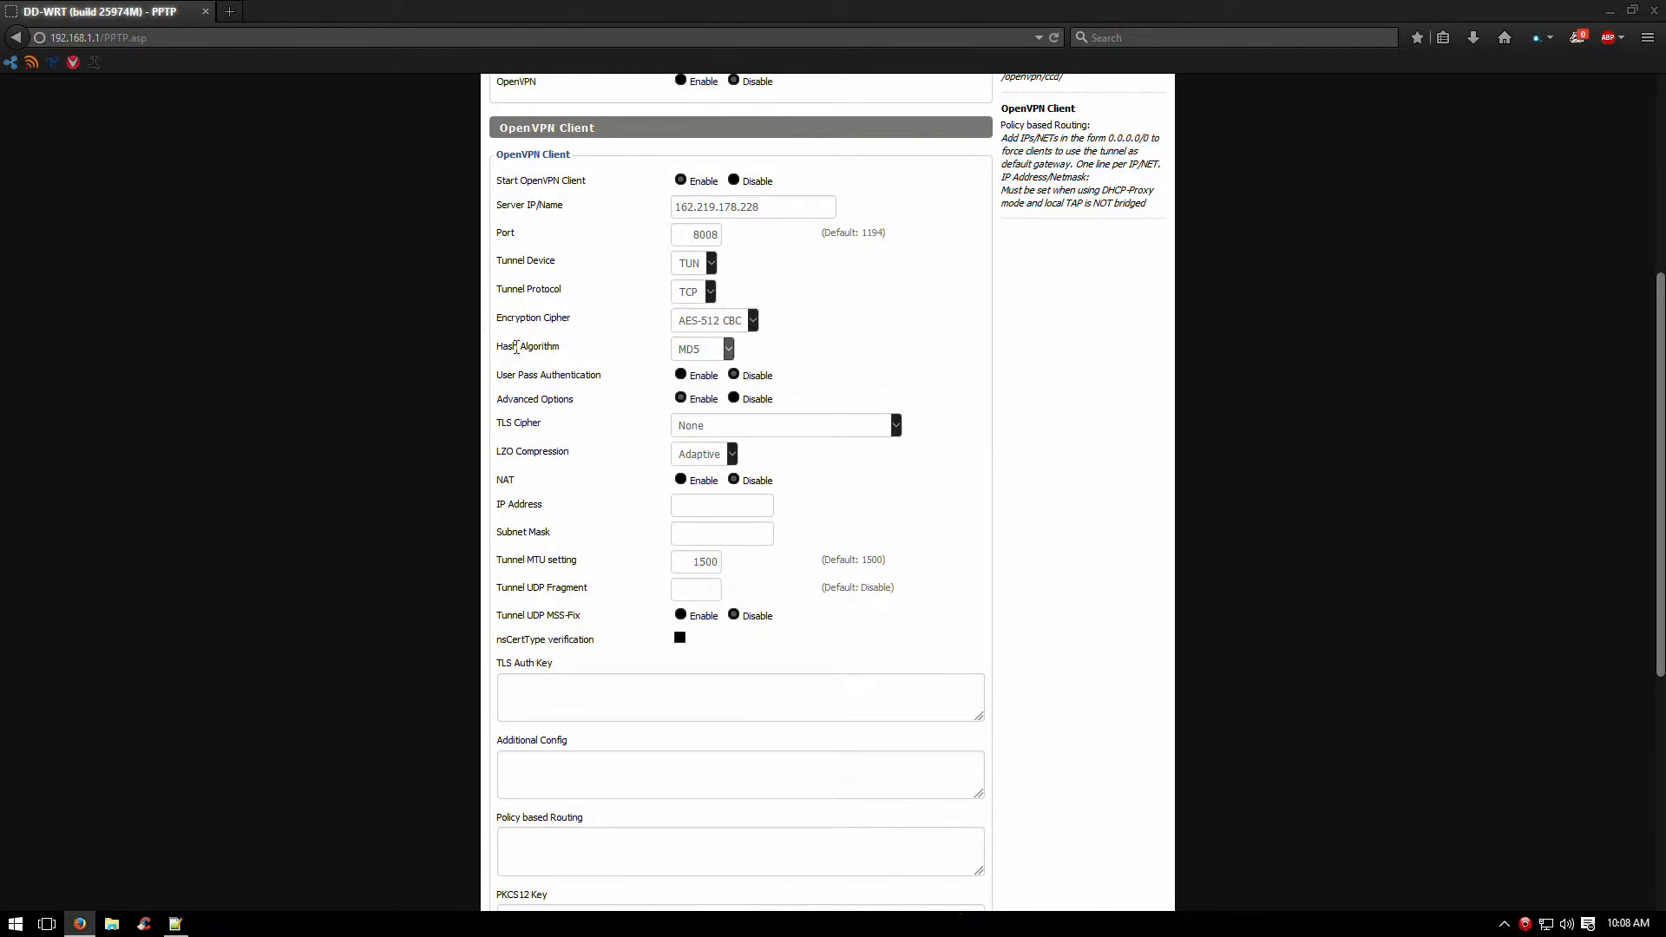
left_click(702, 348)
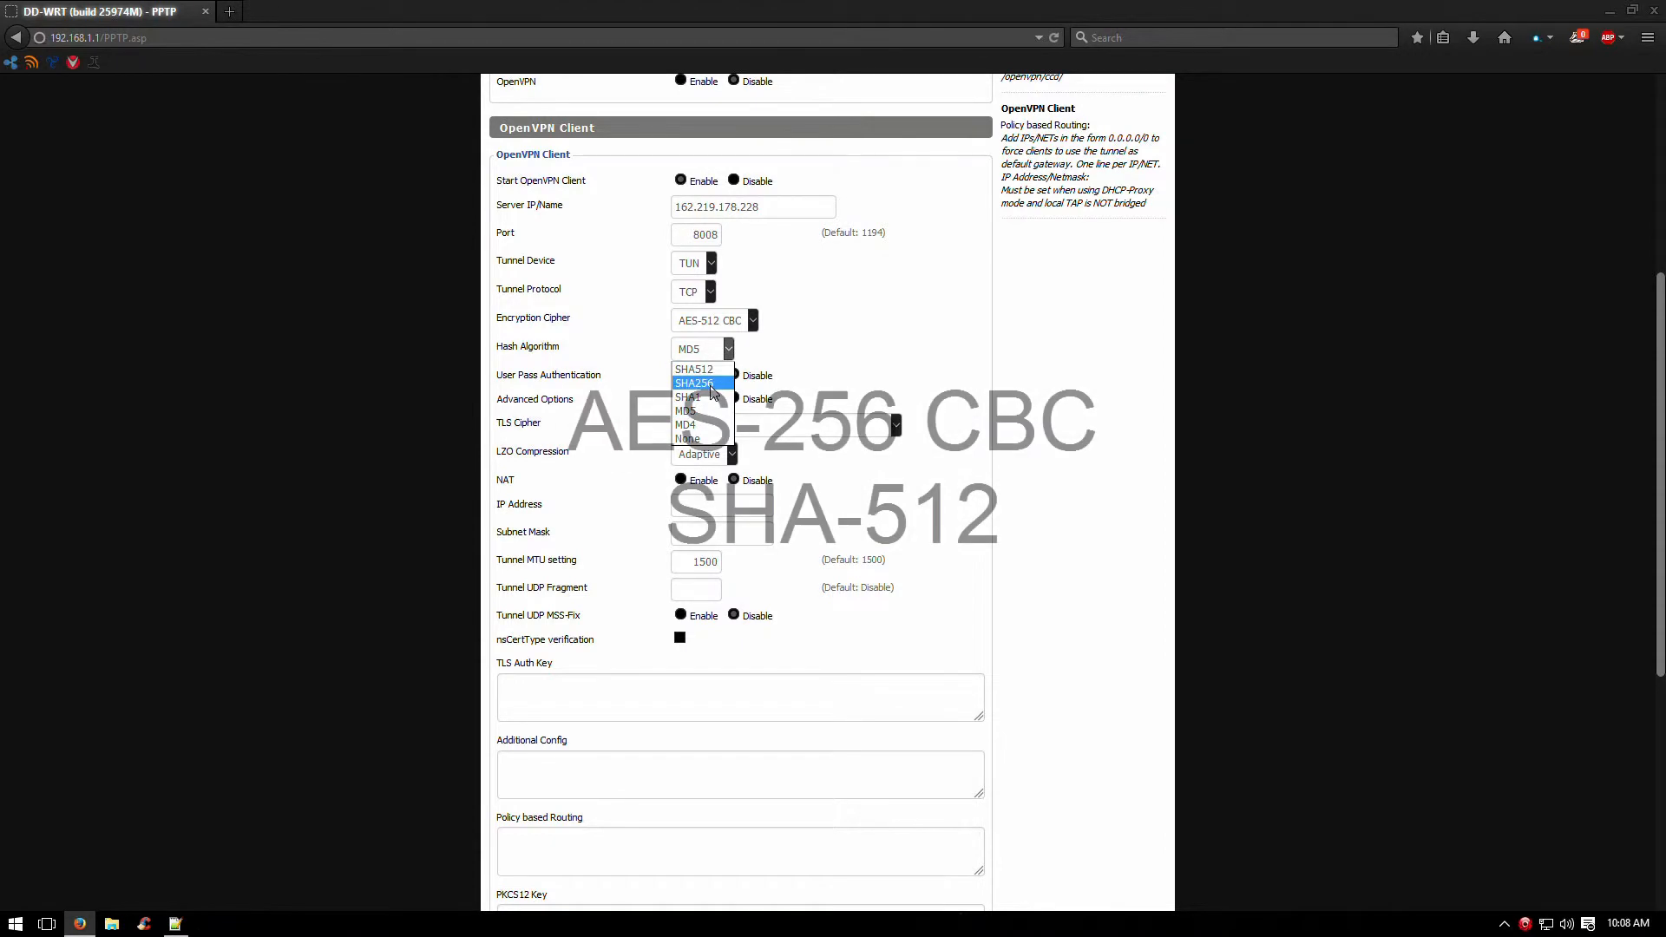
left_click(694, 368)
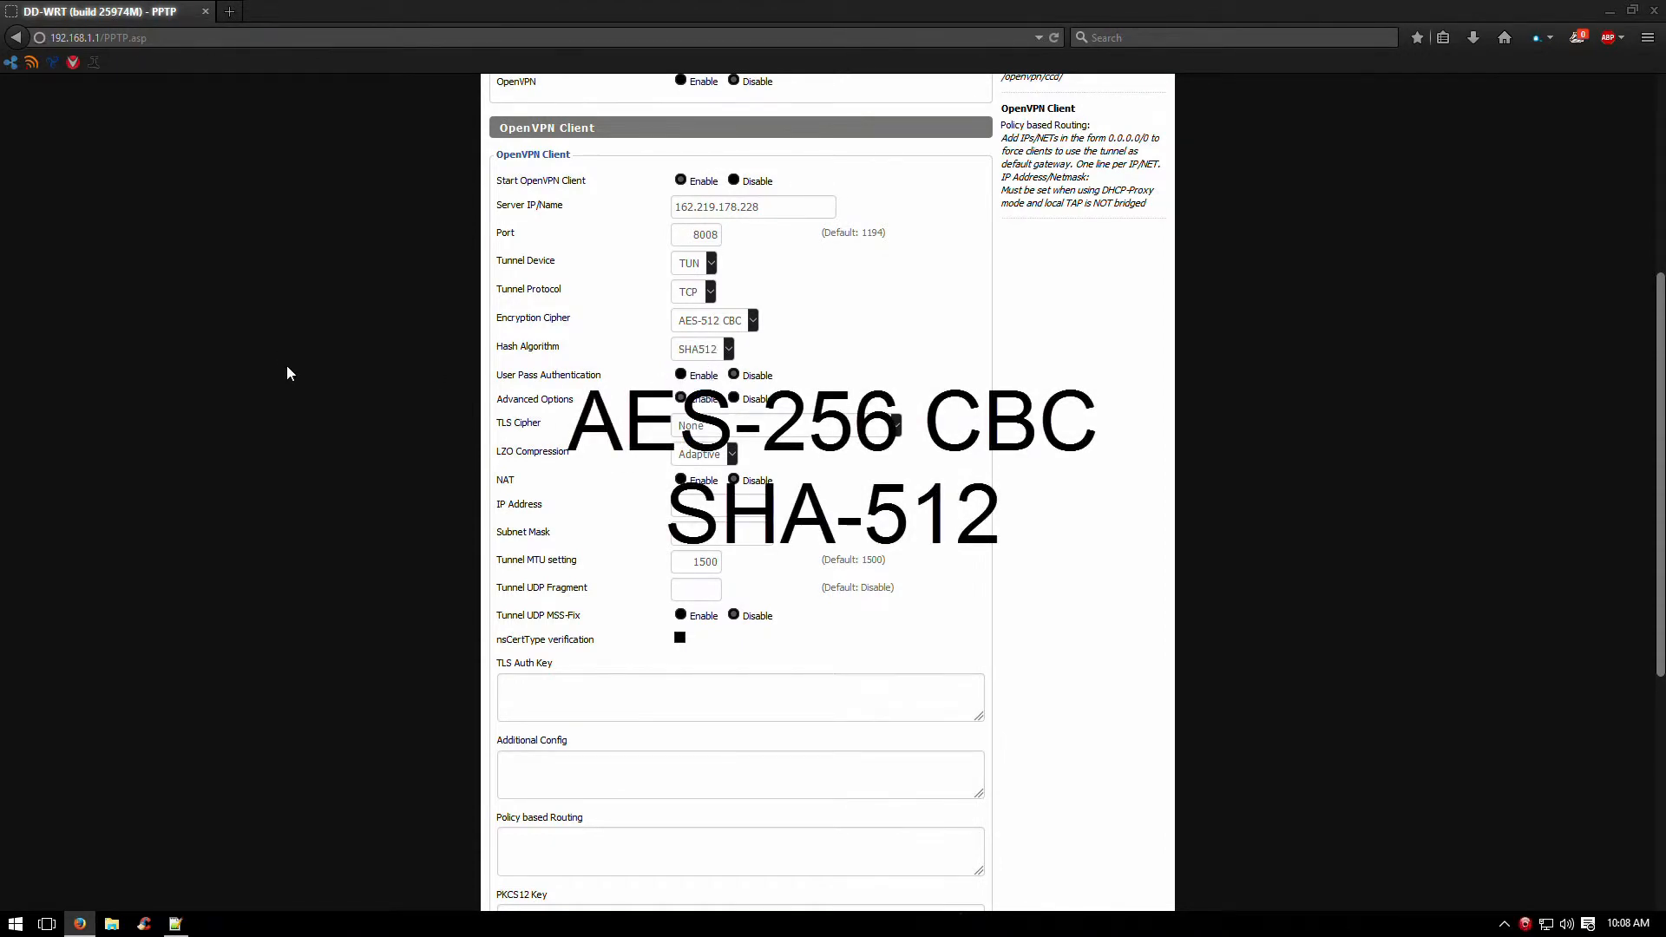
- Check the .ovpn file in Notepad++ again, then enable User Pass Authentication and activate the username field
left_click(175, 923)
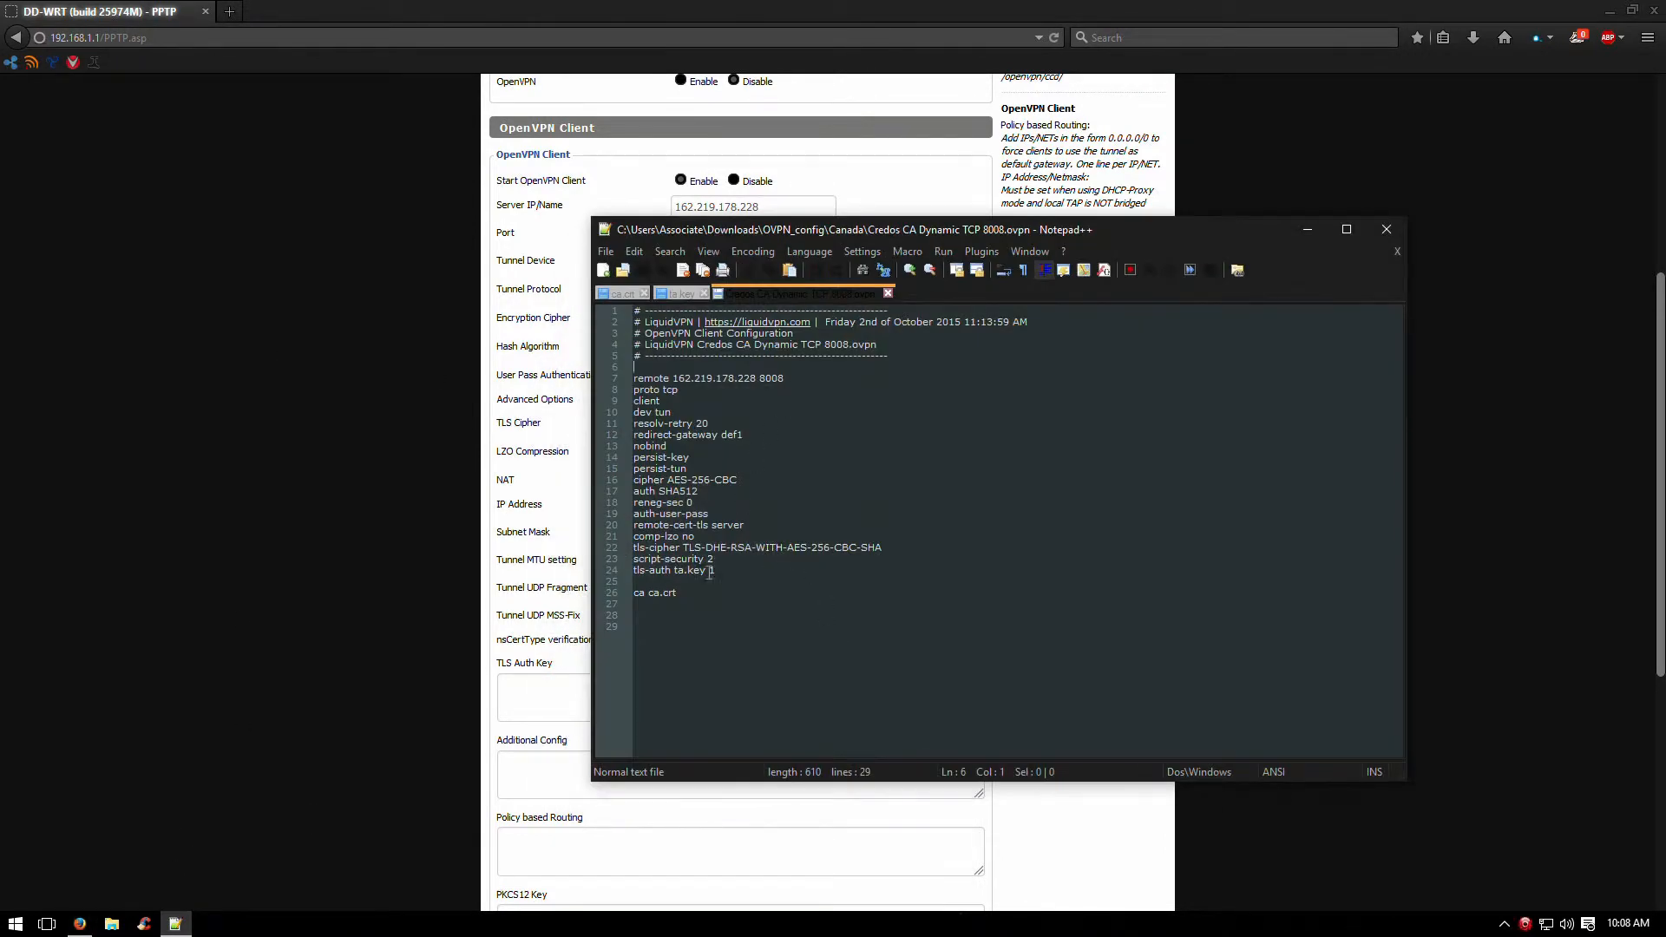
left_click(699, 619)
left_click(1306, 229)
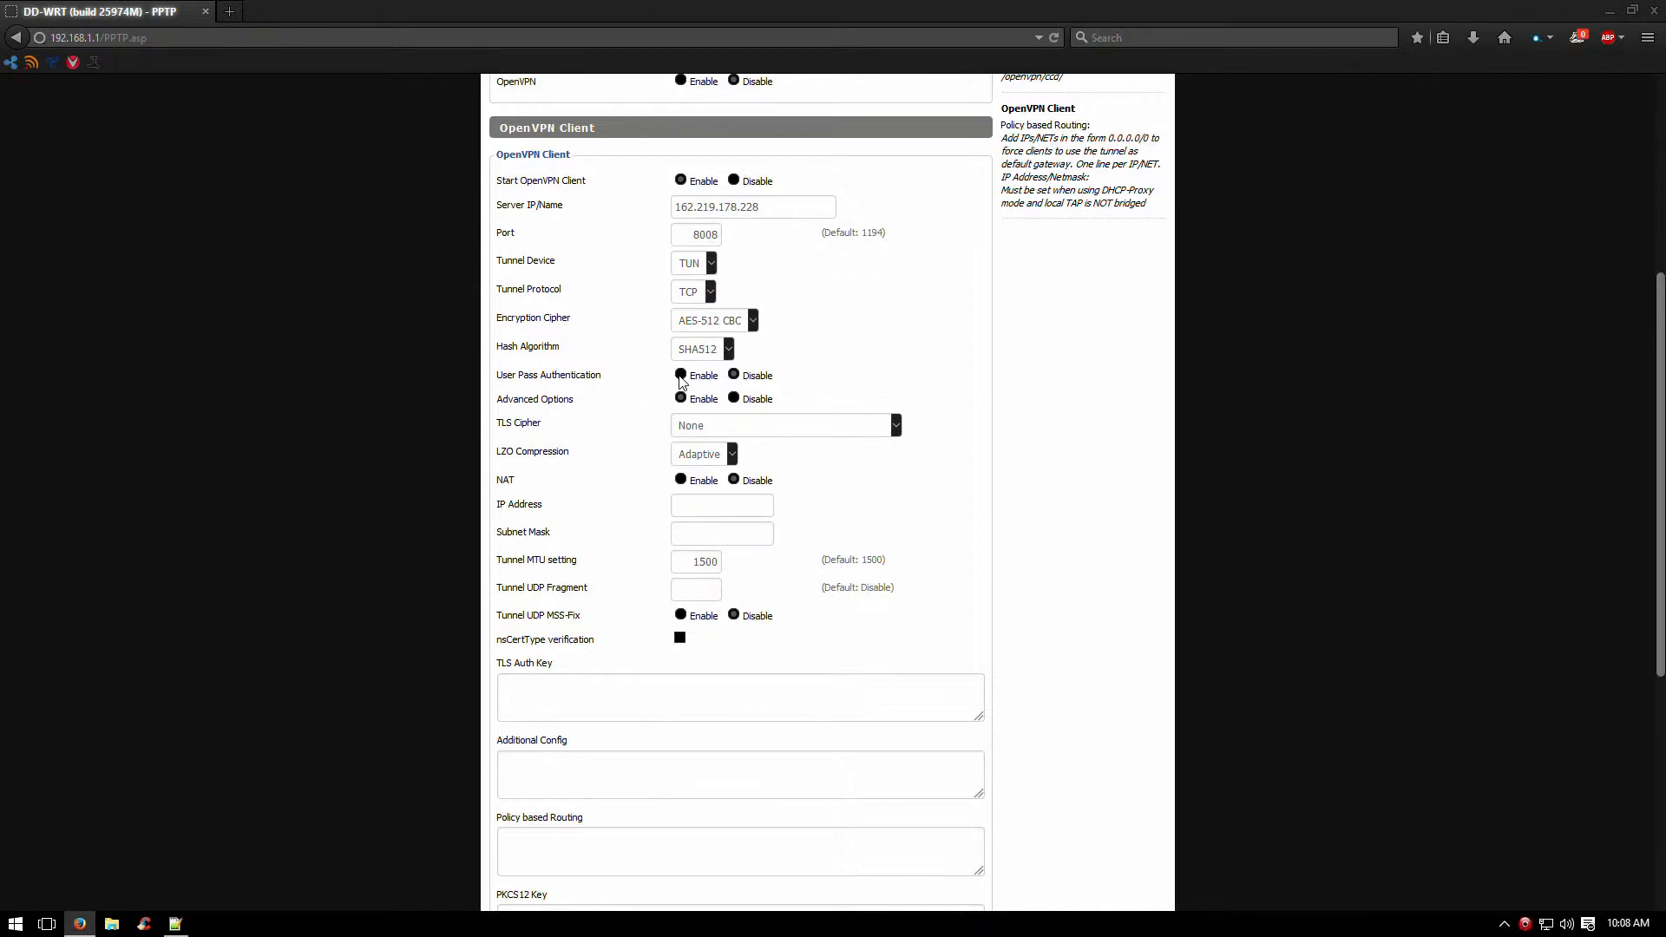
left_click(680, 376)
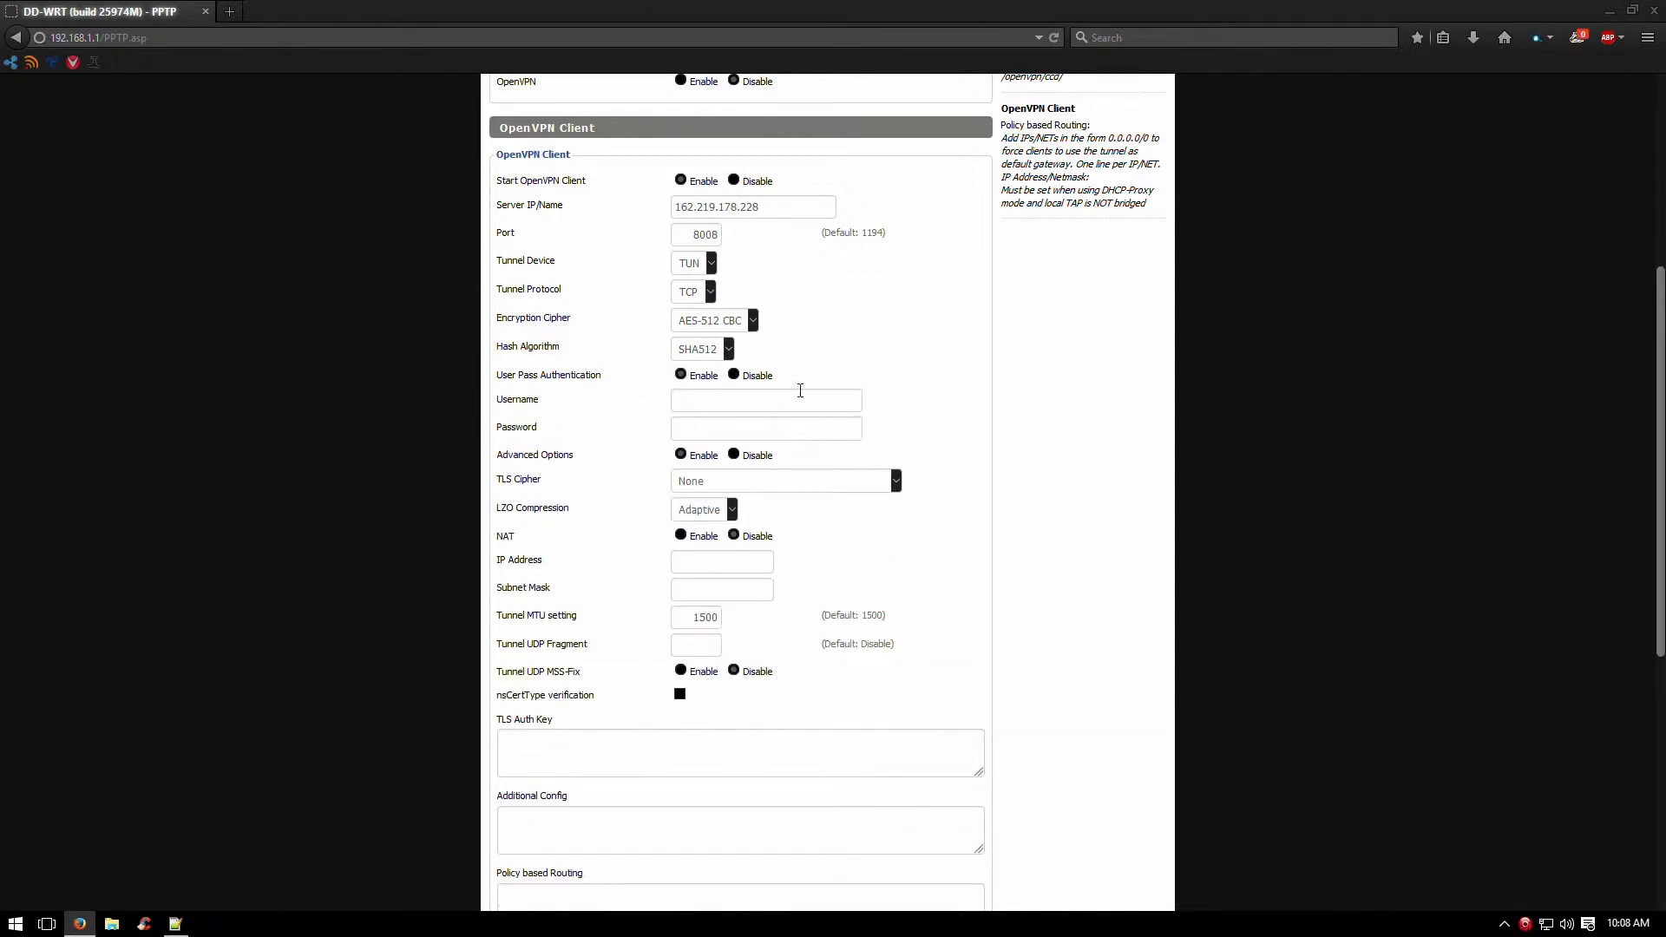
left_click(800, 395)
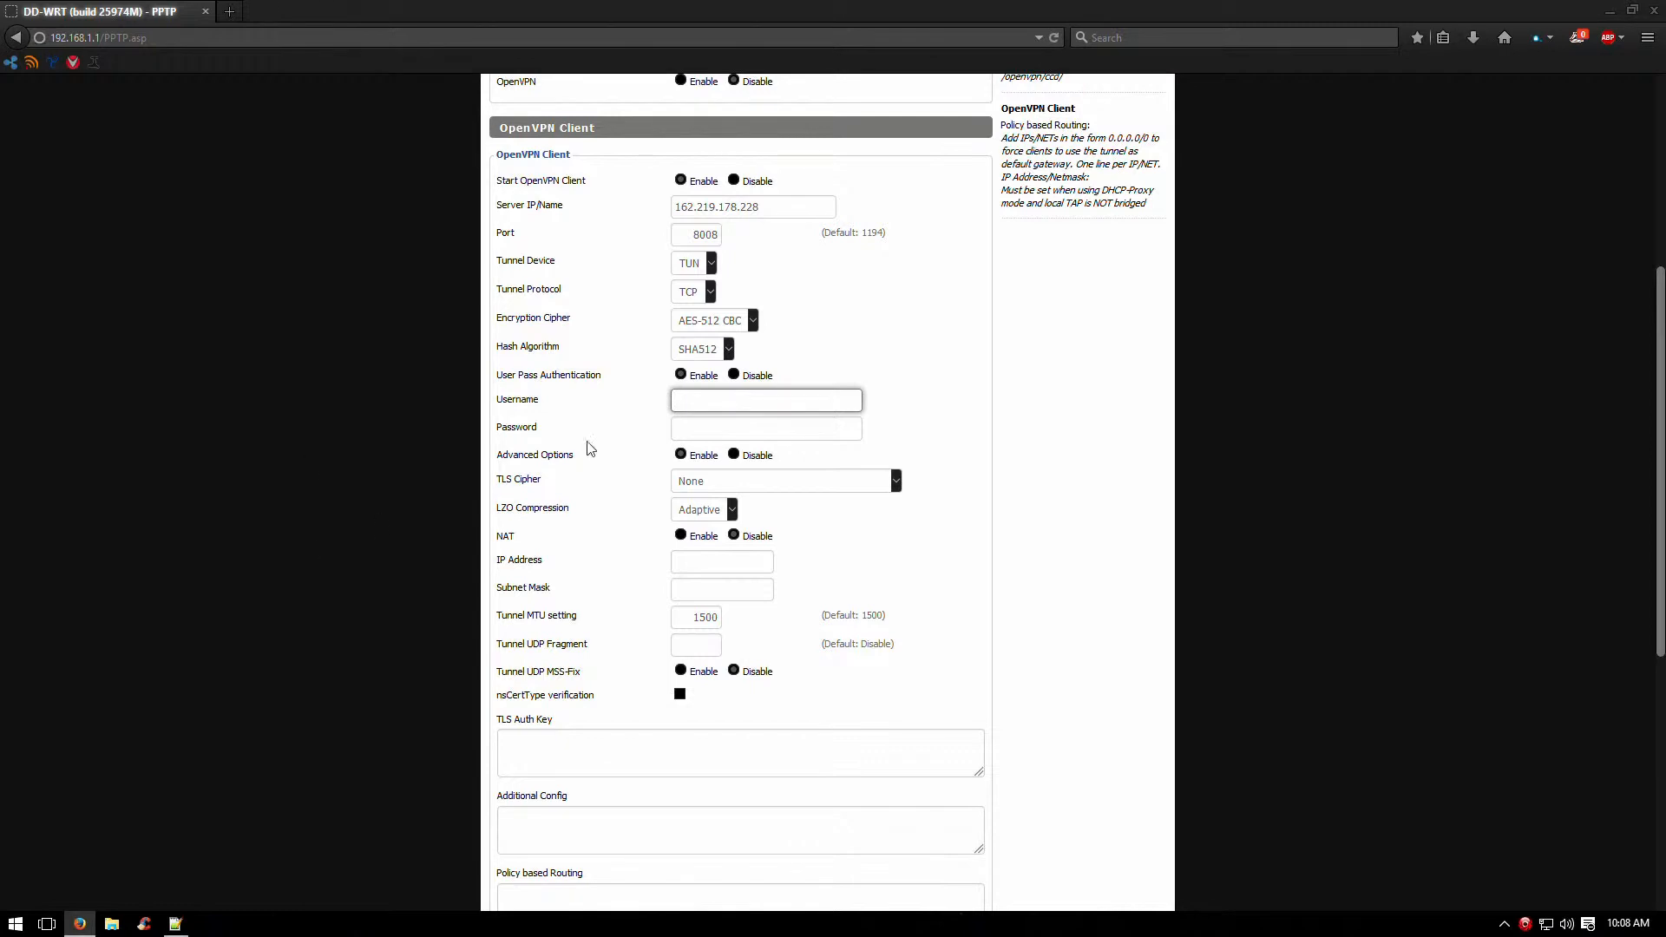
- Set the client's TLS Cipher to None and LZO Compression to Adaptive, and enable NAT and nsCertType verification
scroll(387, 532, "down", 4)
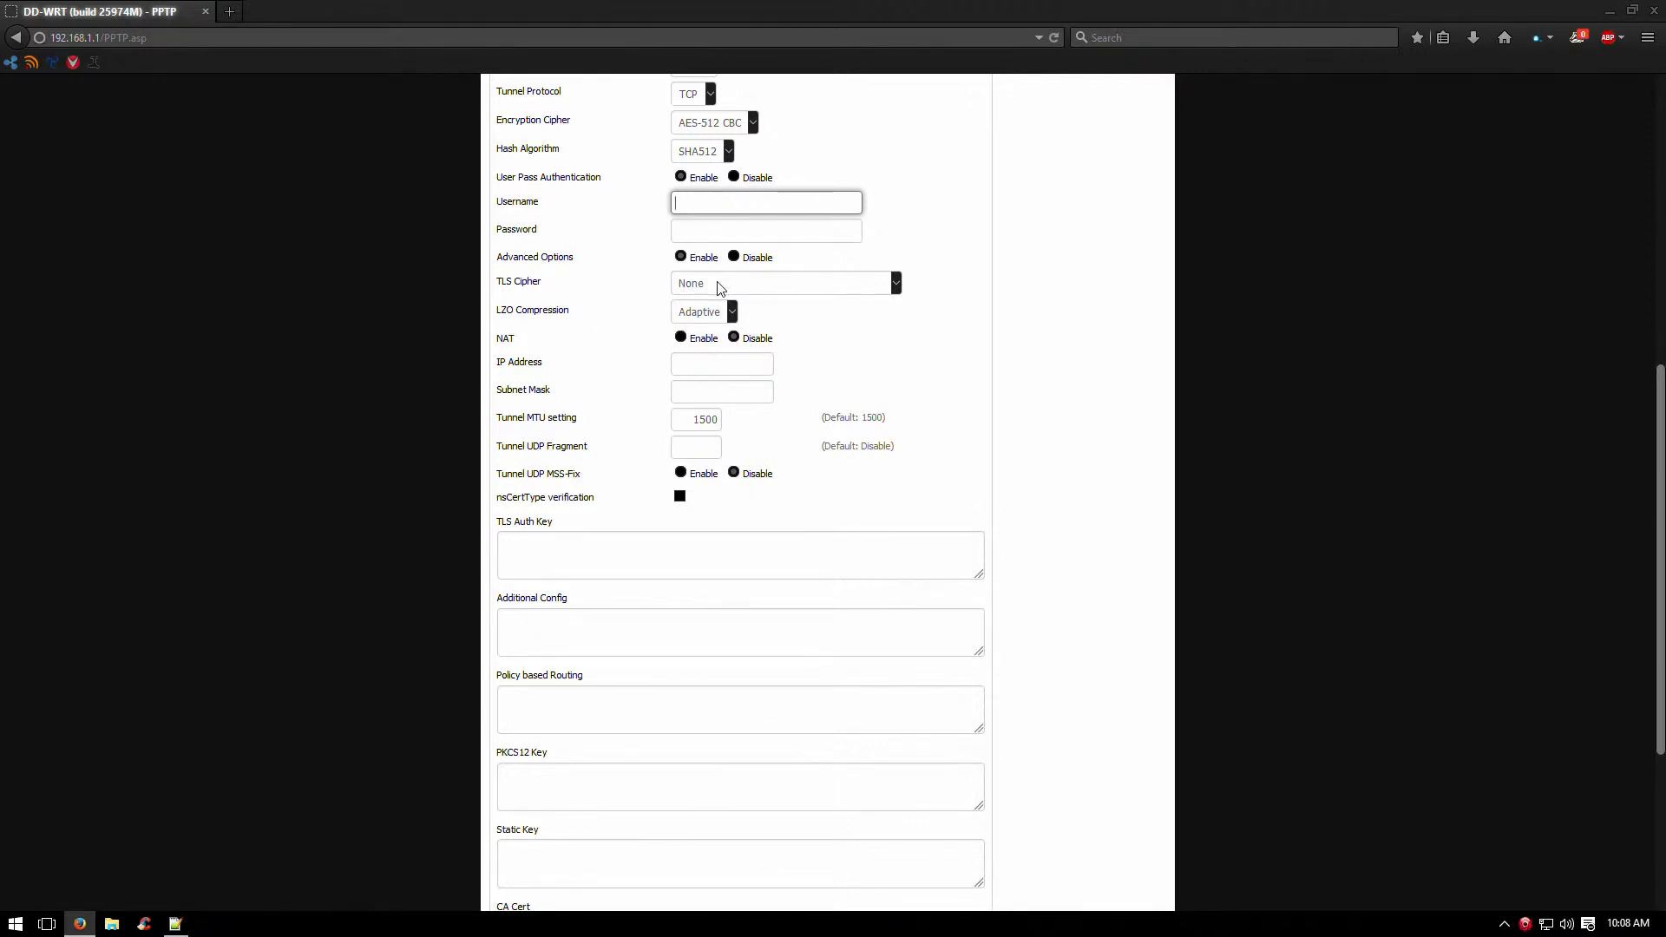
left_click(757, 284)
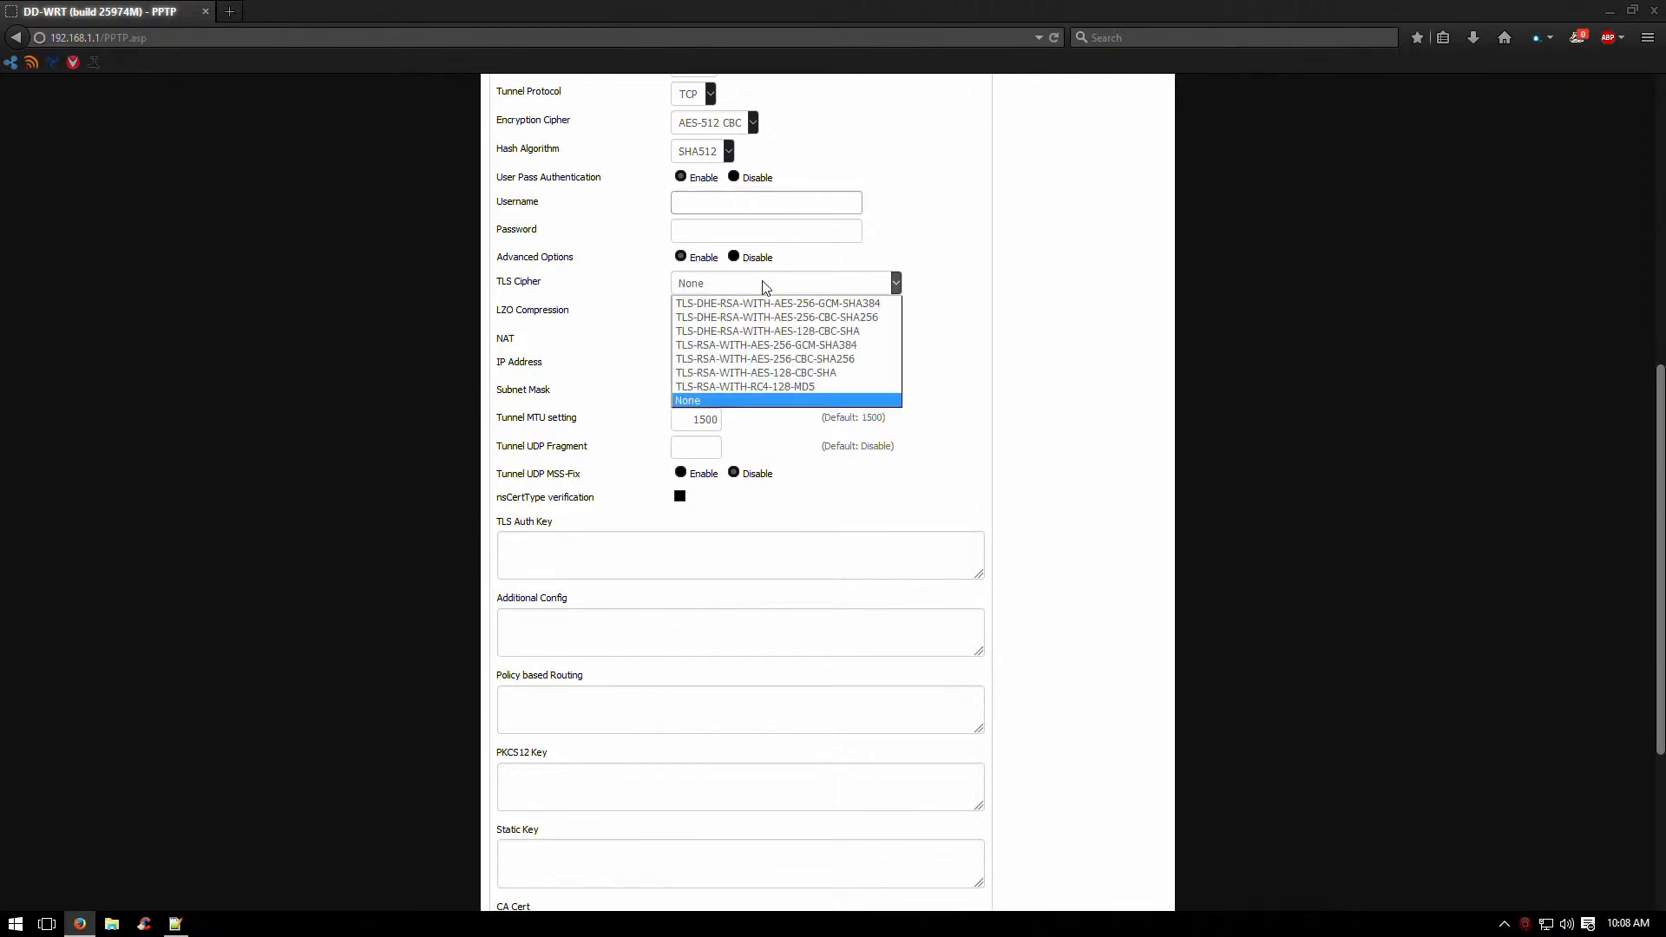
left_click(730, 402)
left_click(698, 311)
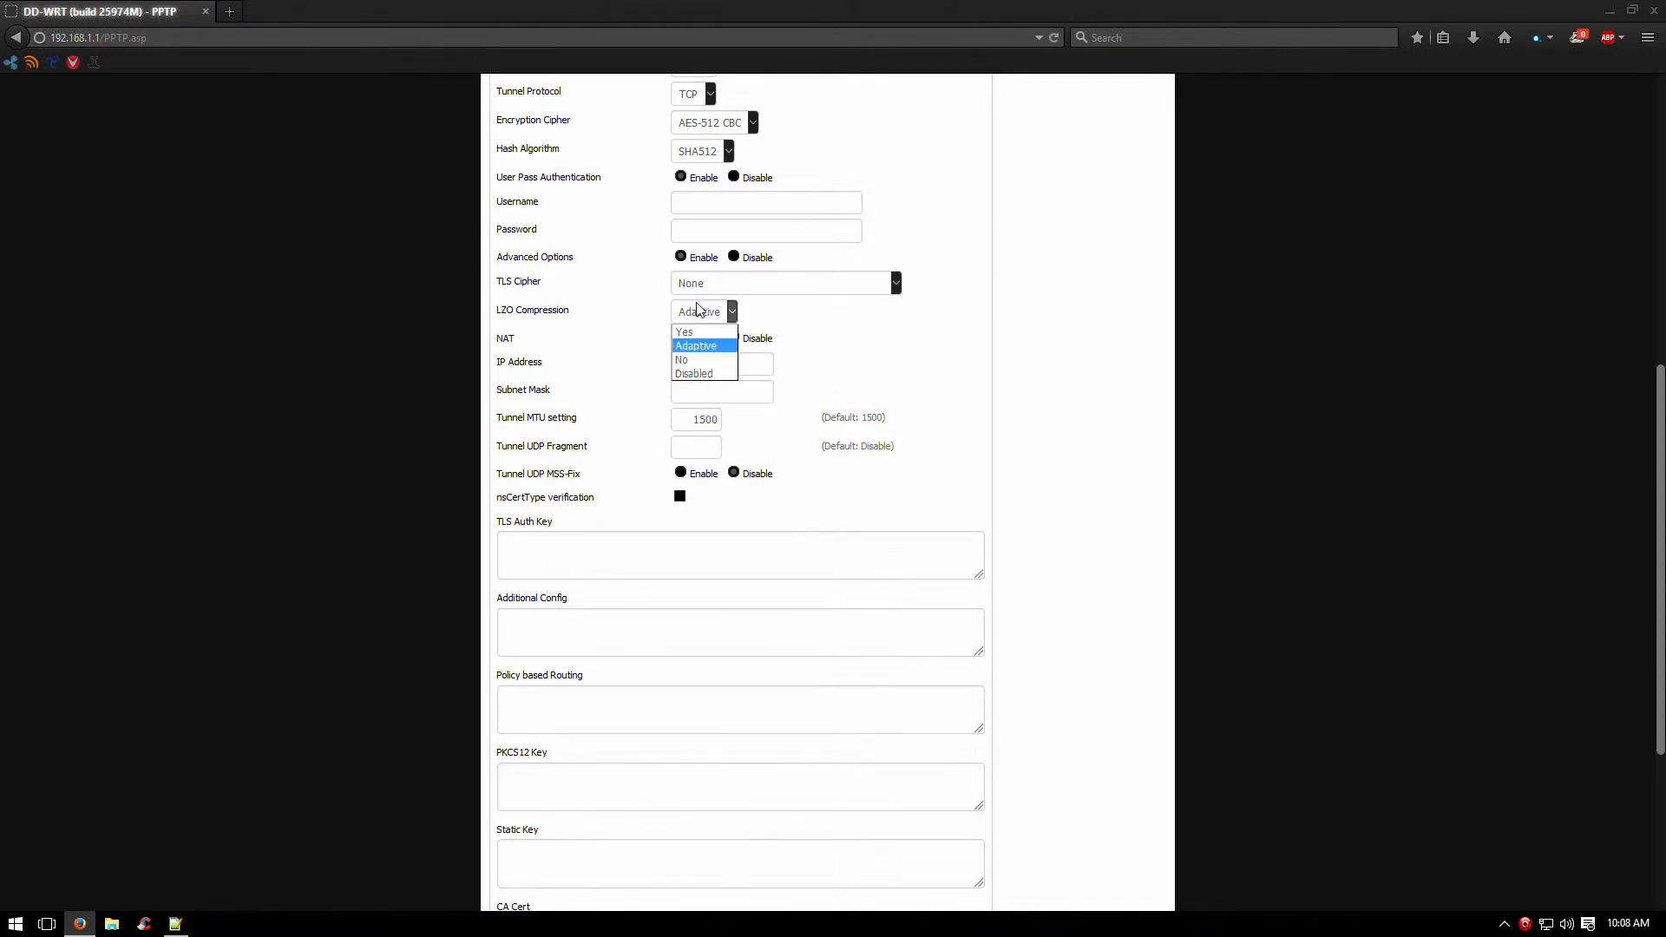
left_click(699, 345)
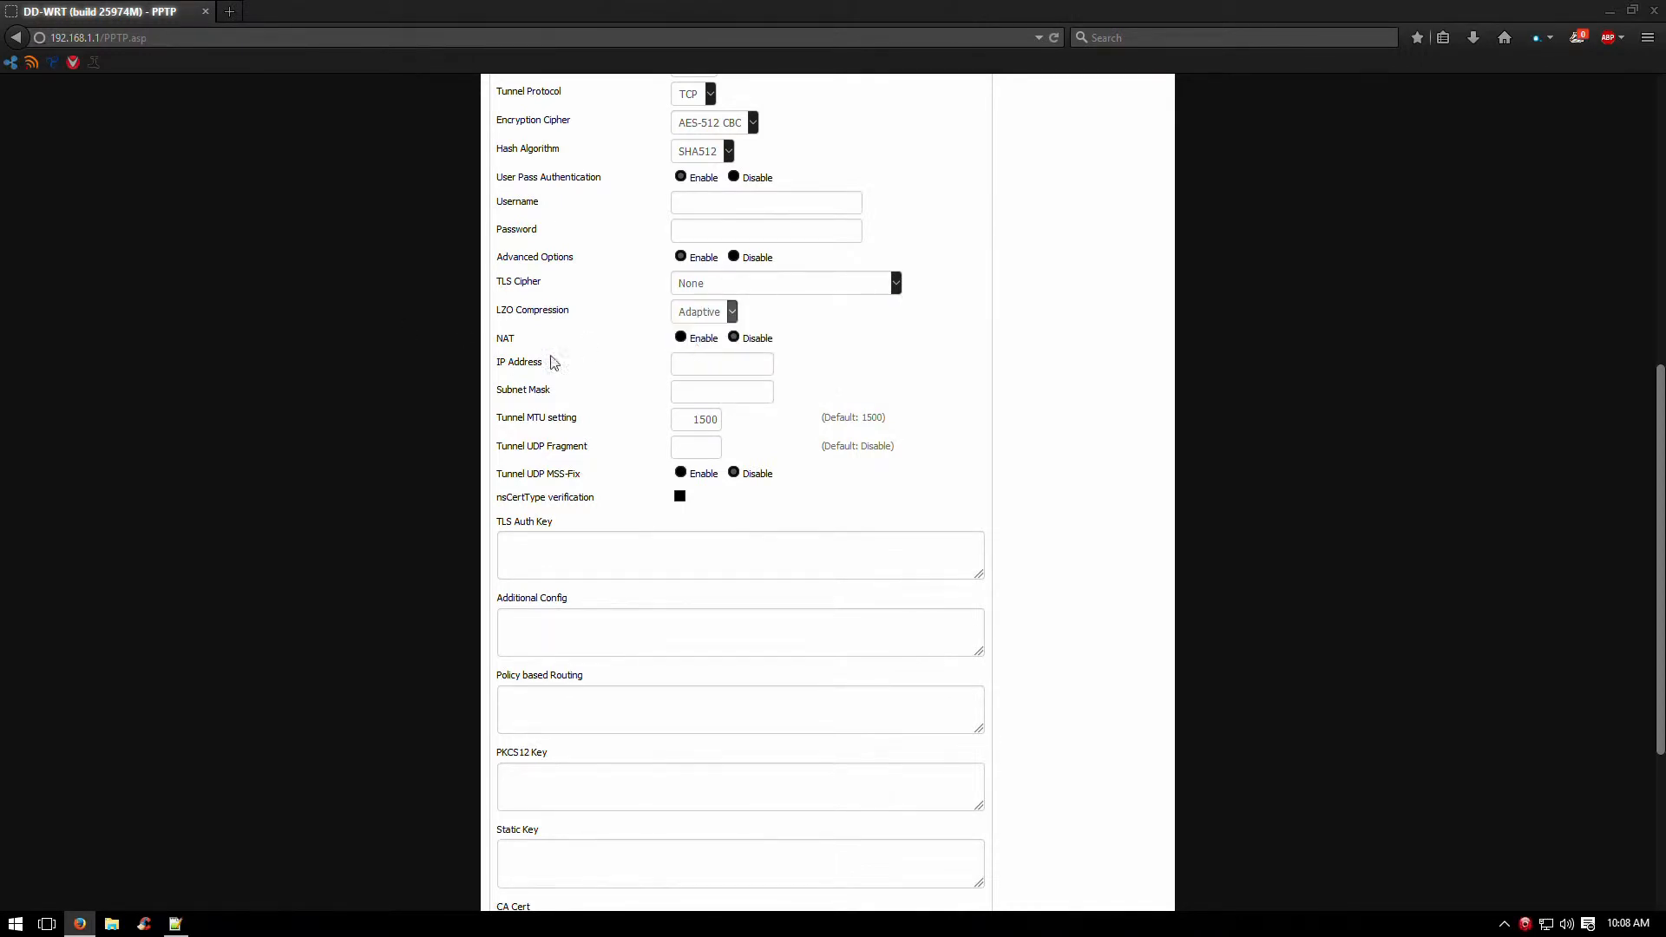
left_click(681, 338)
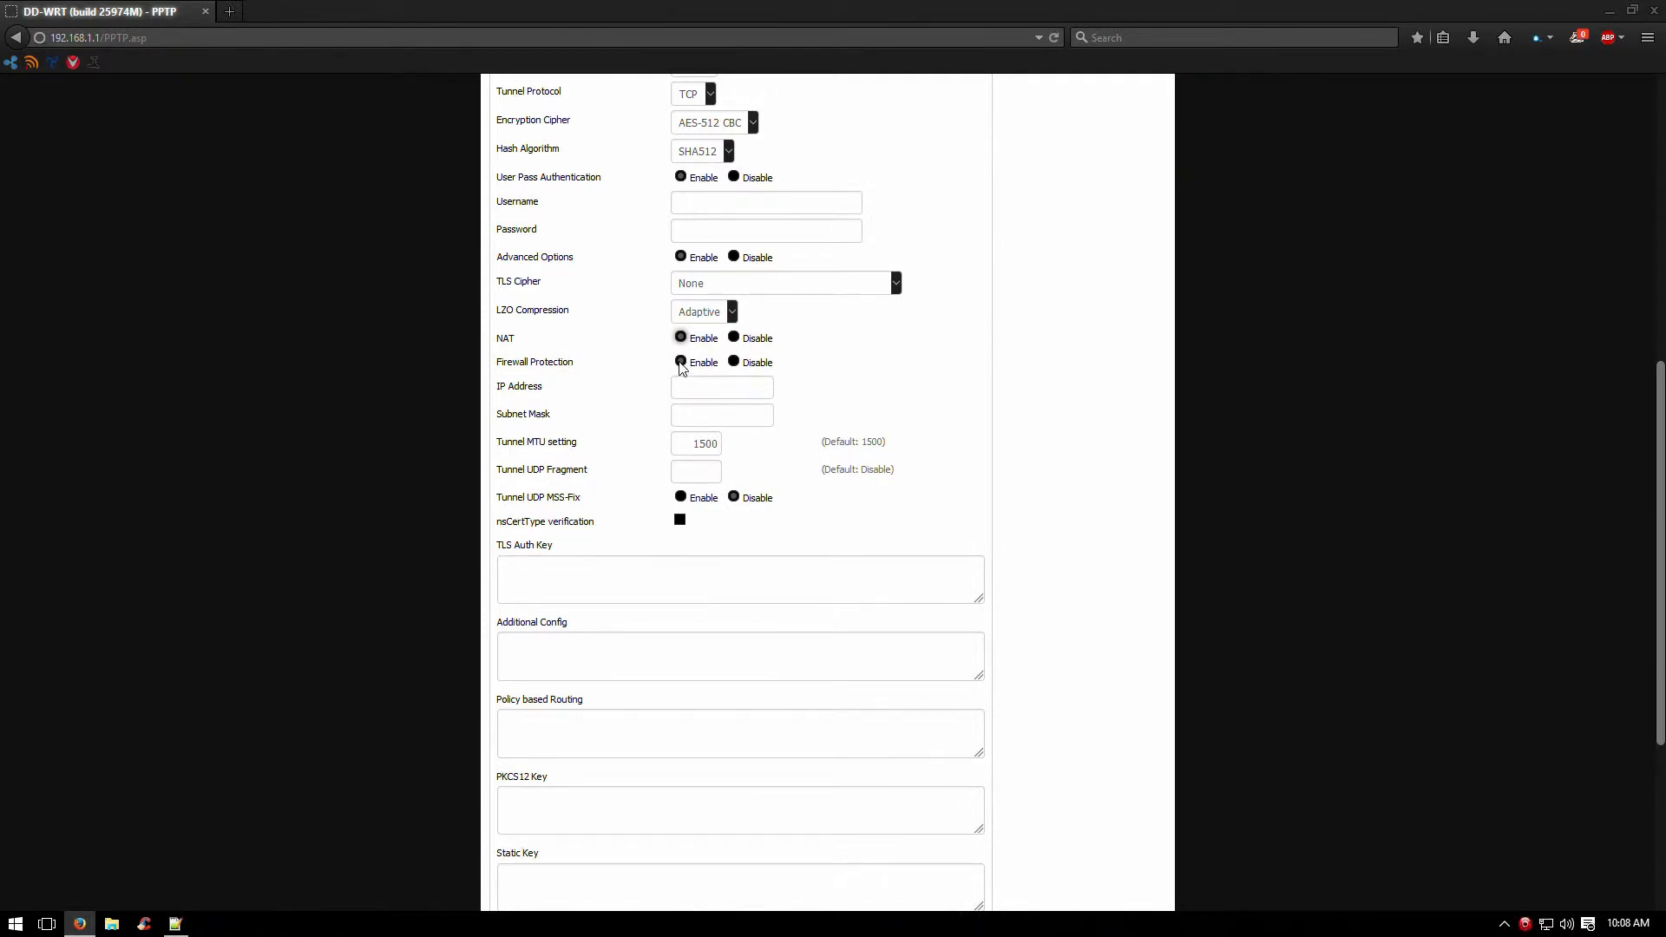
left_click(680, 521)
- Copy the entire contents of ta.key from Notepad++ and paste them as the OpenVPN client's TLS Auth Key in the router page
scroll(417, 423, "down", 5)
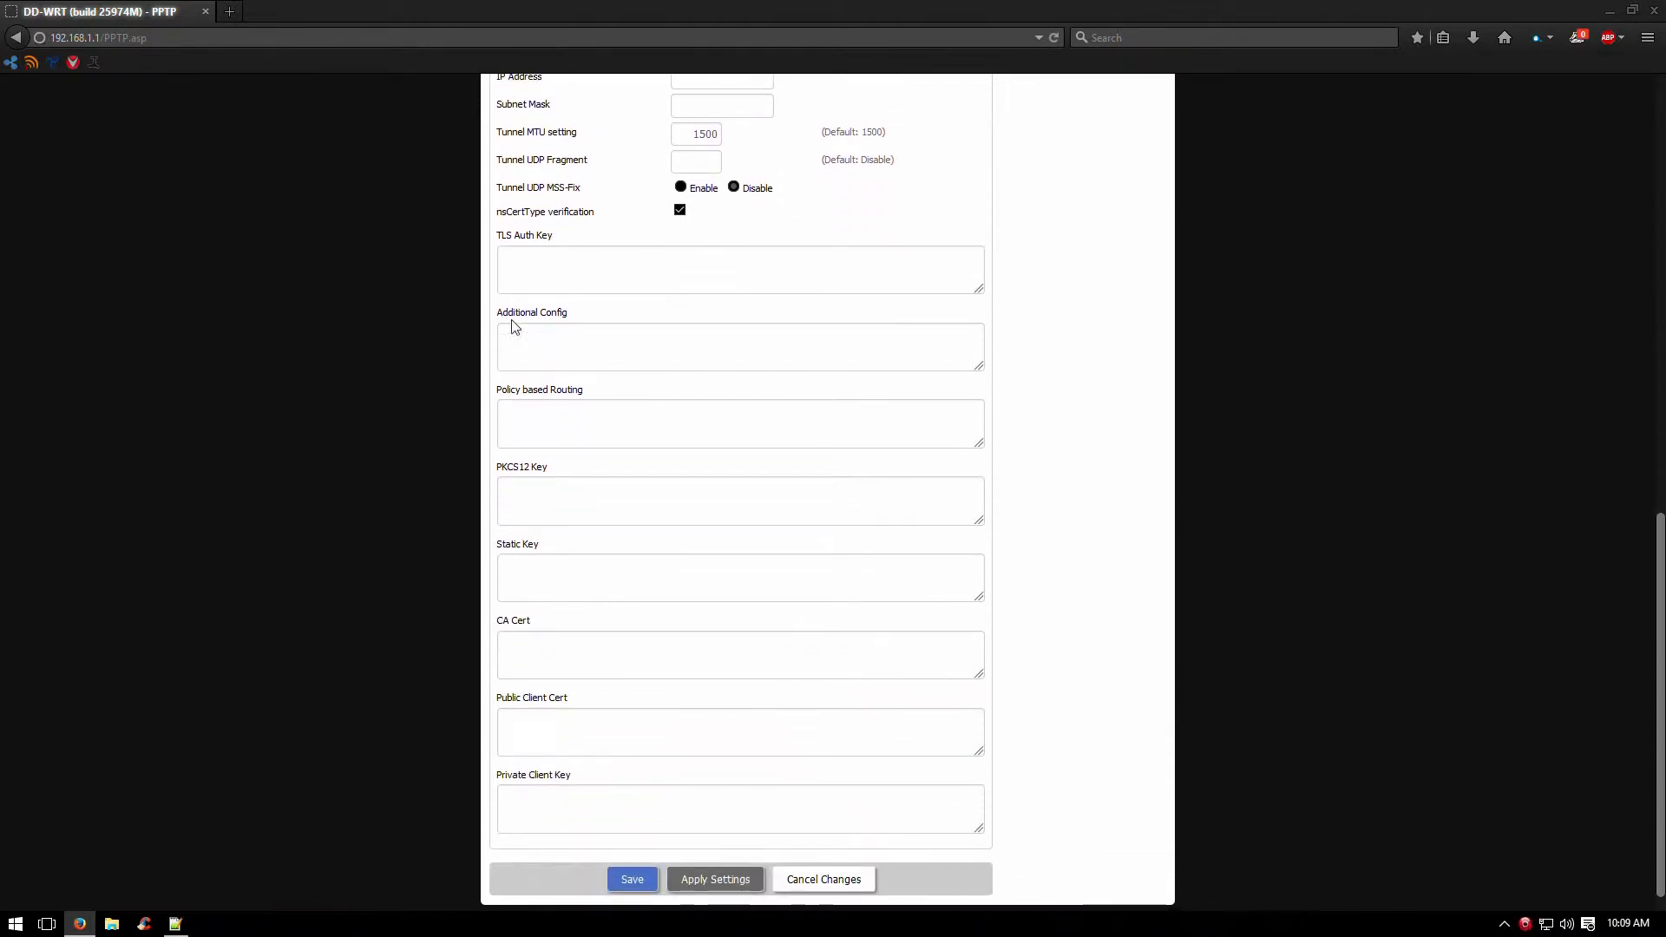
left_click(535, 283)
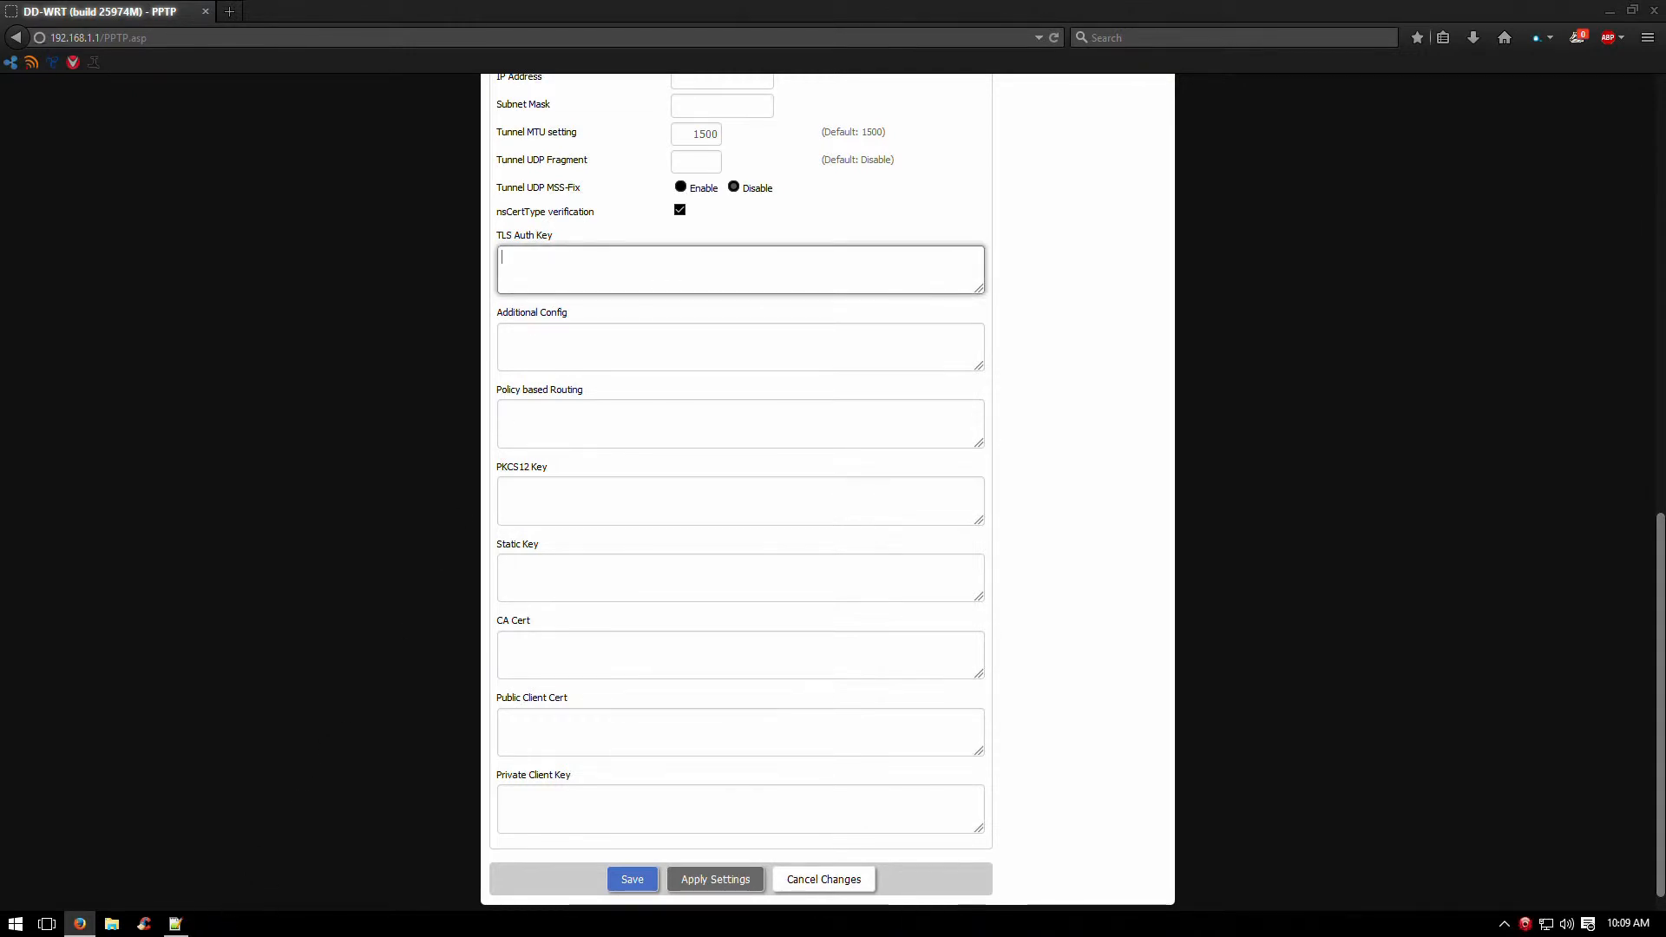
left_click(175, 923)
left_click(682, 295)
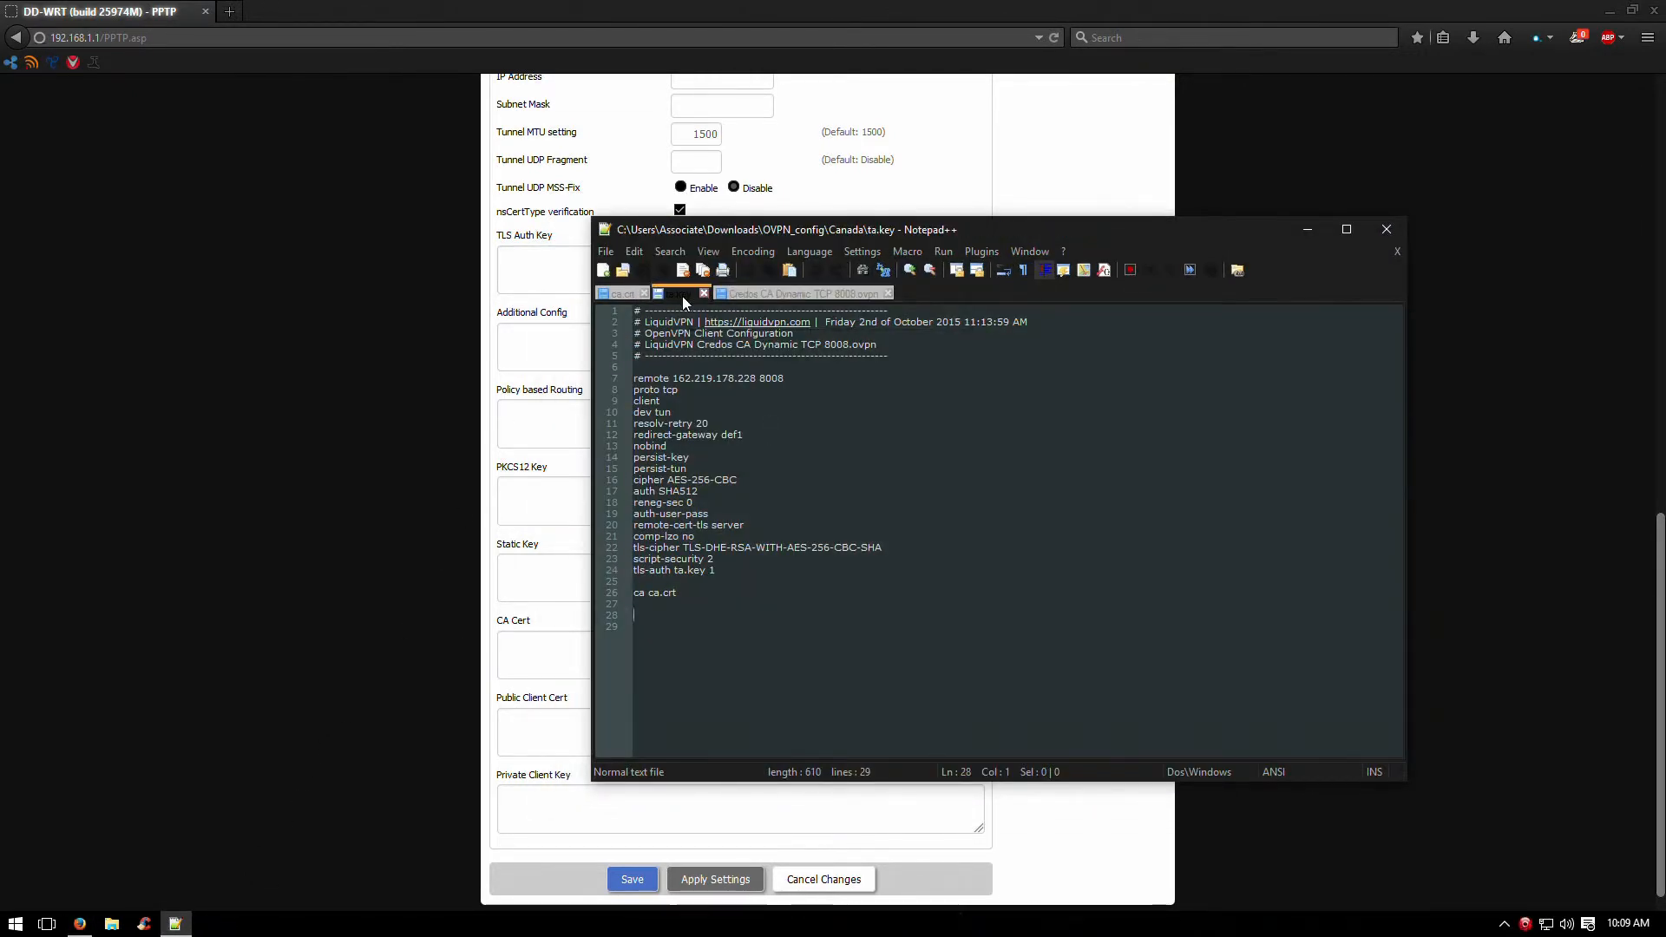
key("ctrl+a")
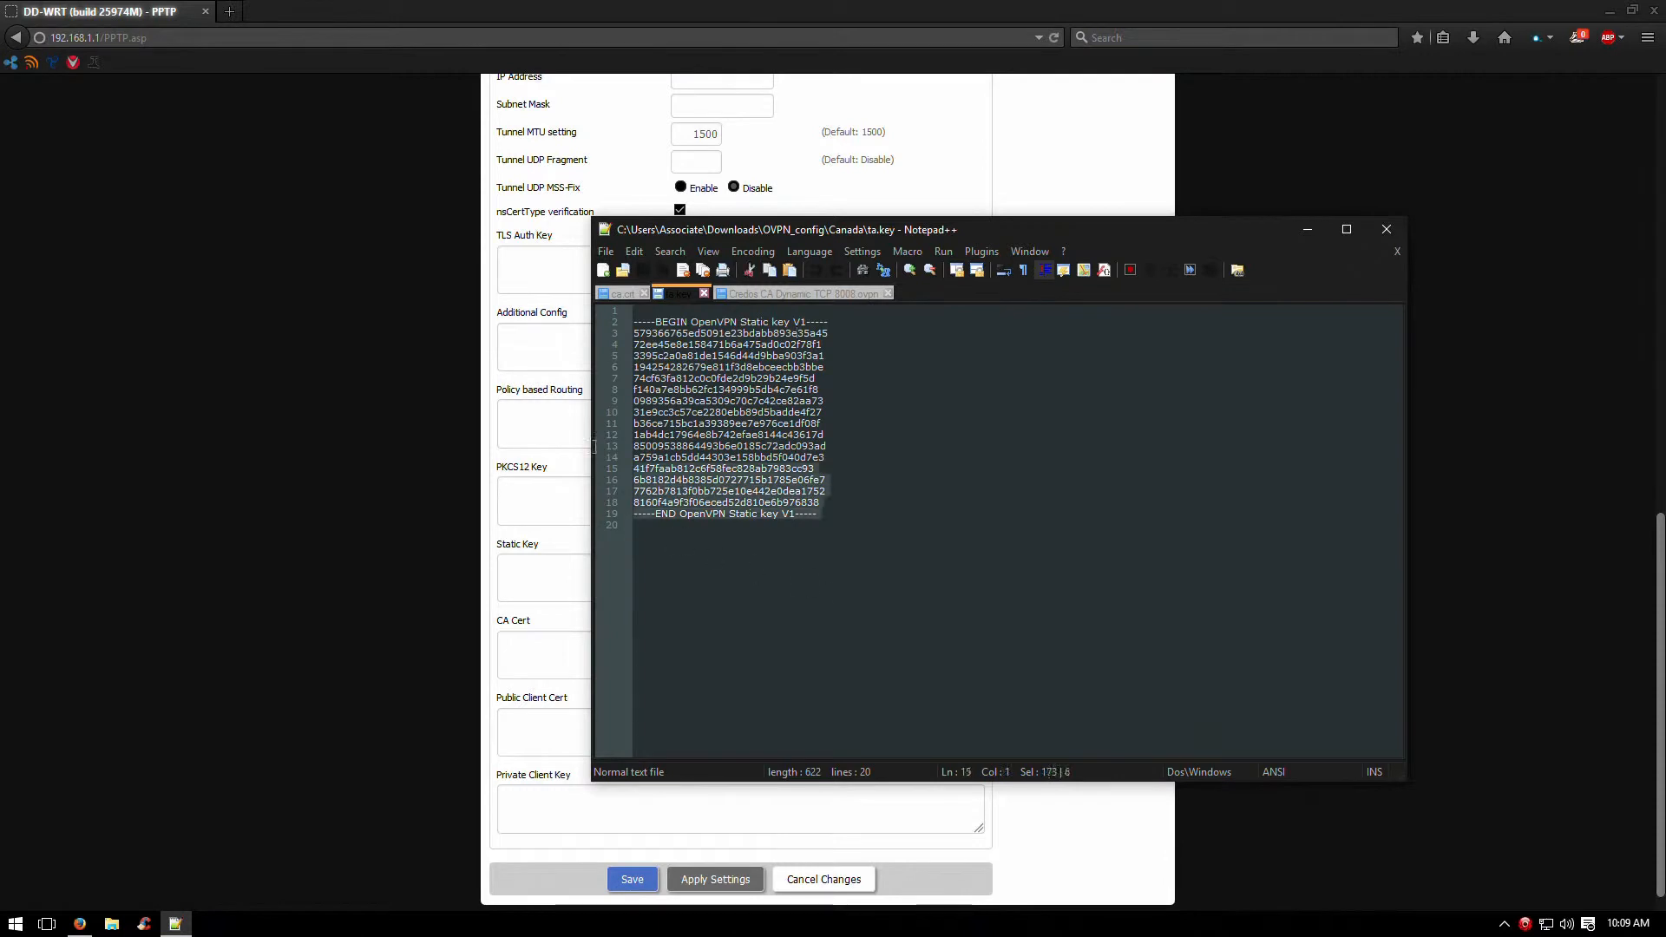
right_click(727, 345)
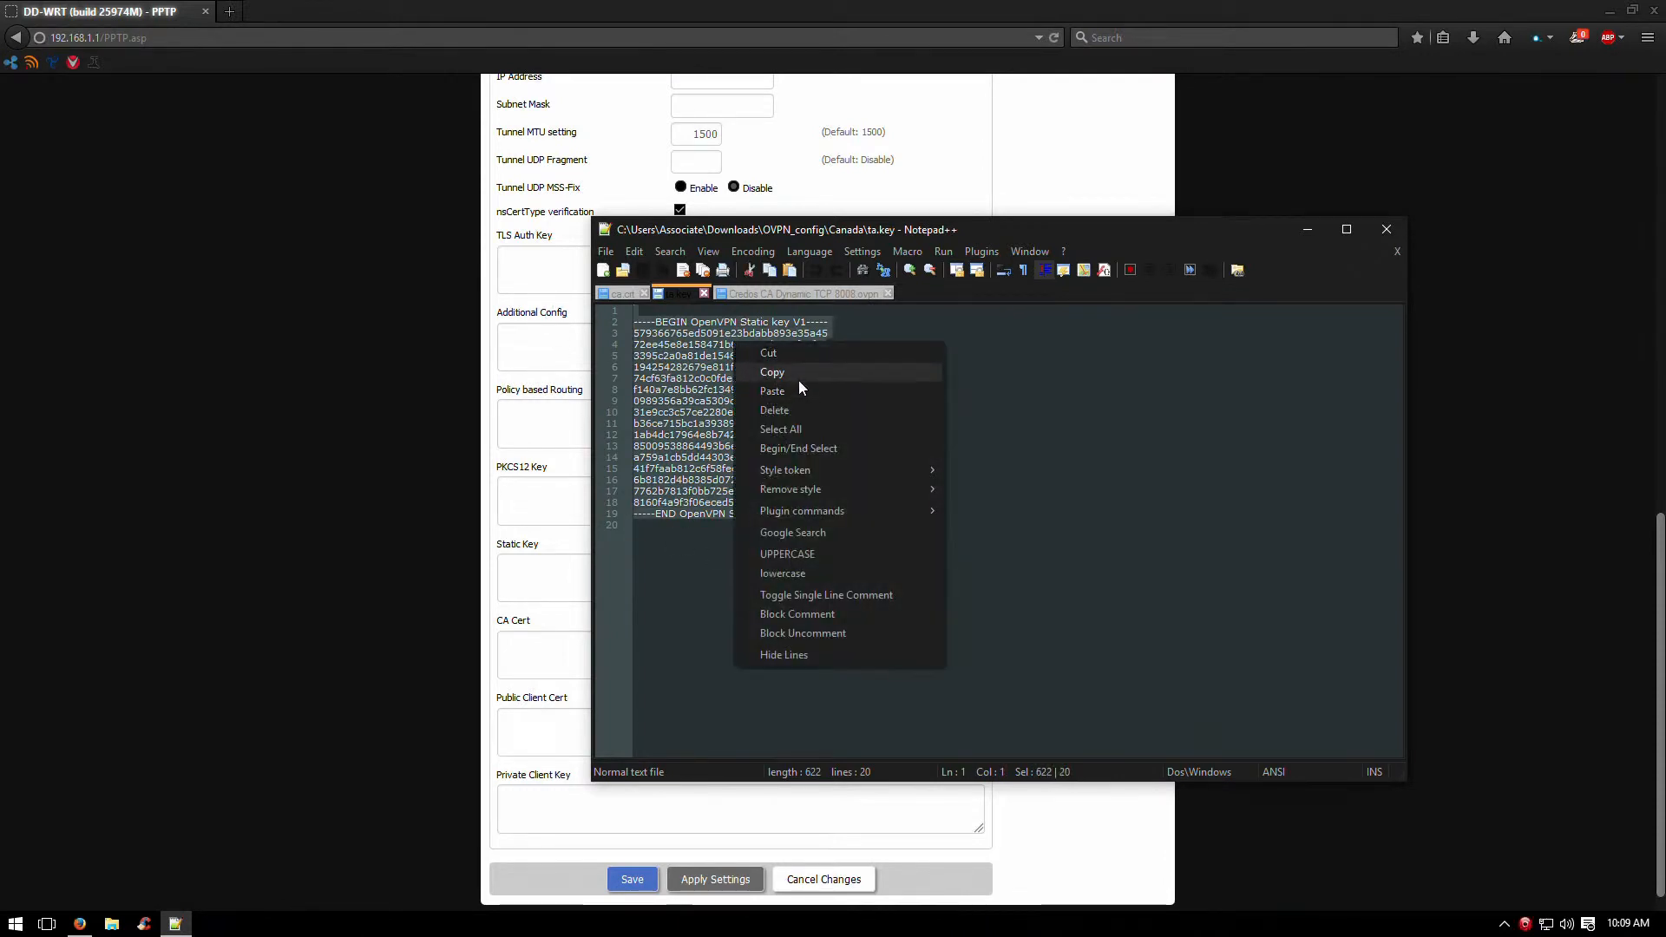
left_click(798, 378)
left_click(321, 320)
left_click(551, 267)
right_click(556, 267)
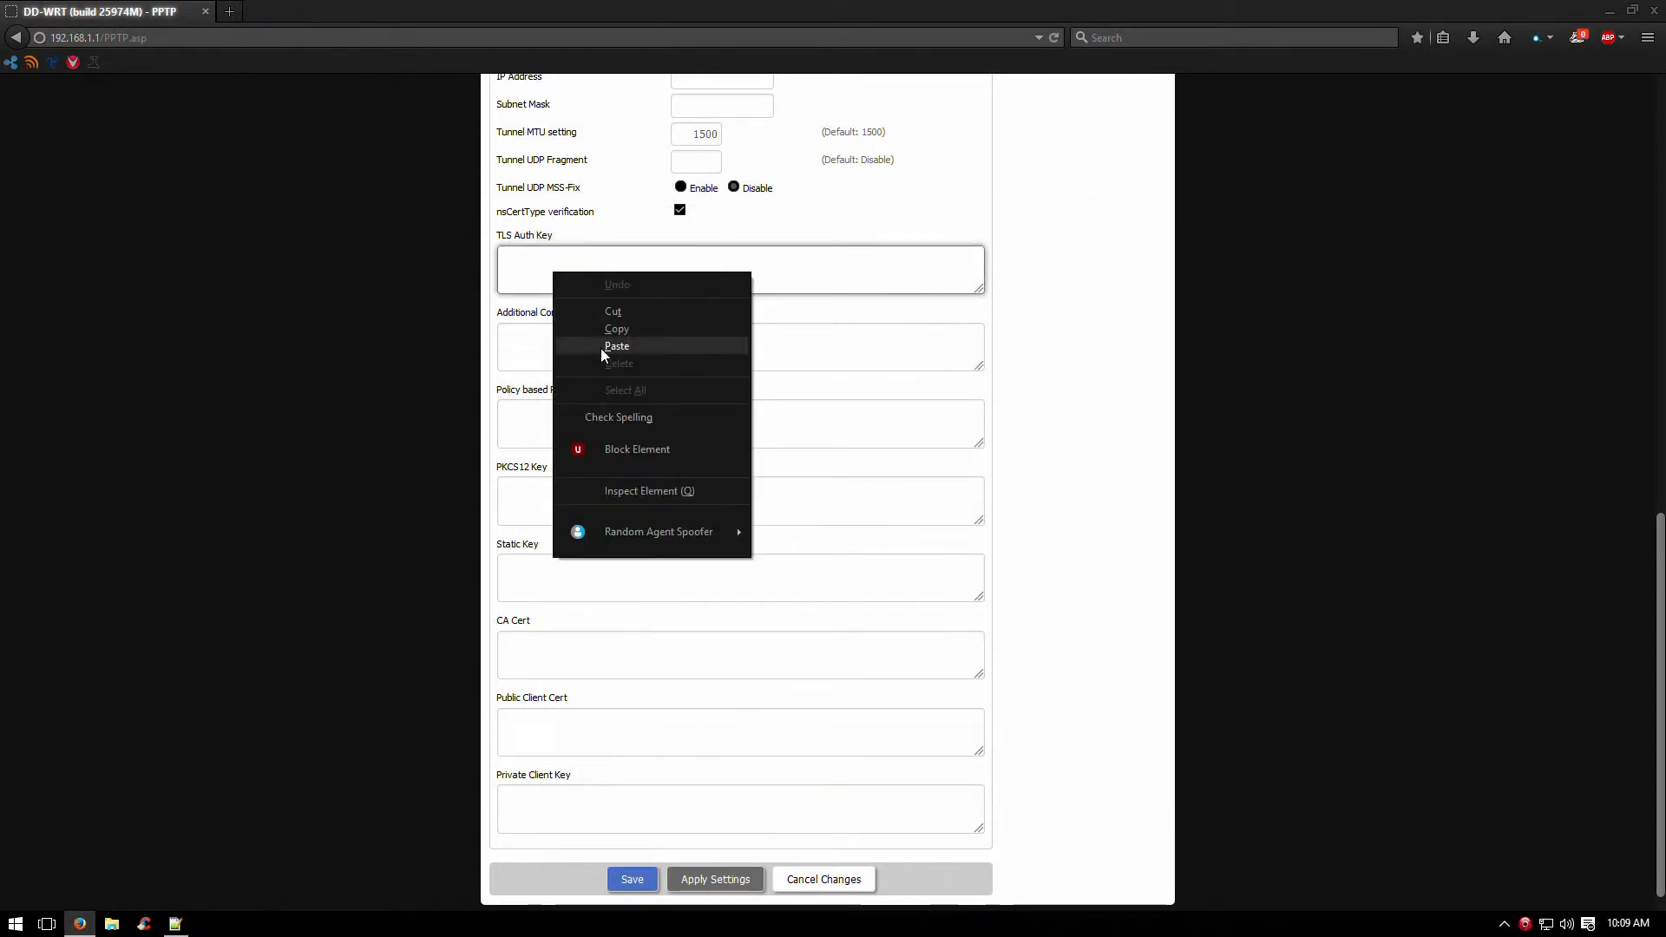
left_click(601, 347)
- Copy the full certificate text of ca.crt from Notepad++ and paste it as the OpenVPN client's CA Cert in the router page
left_click(175, 923)
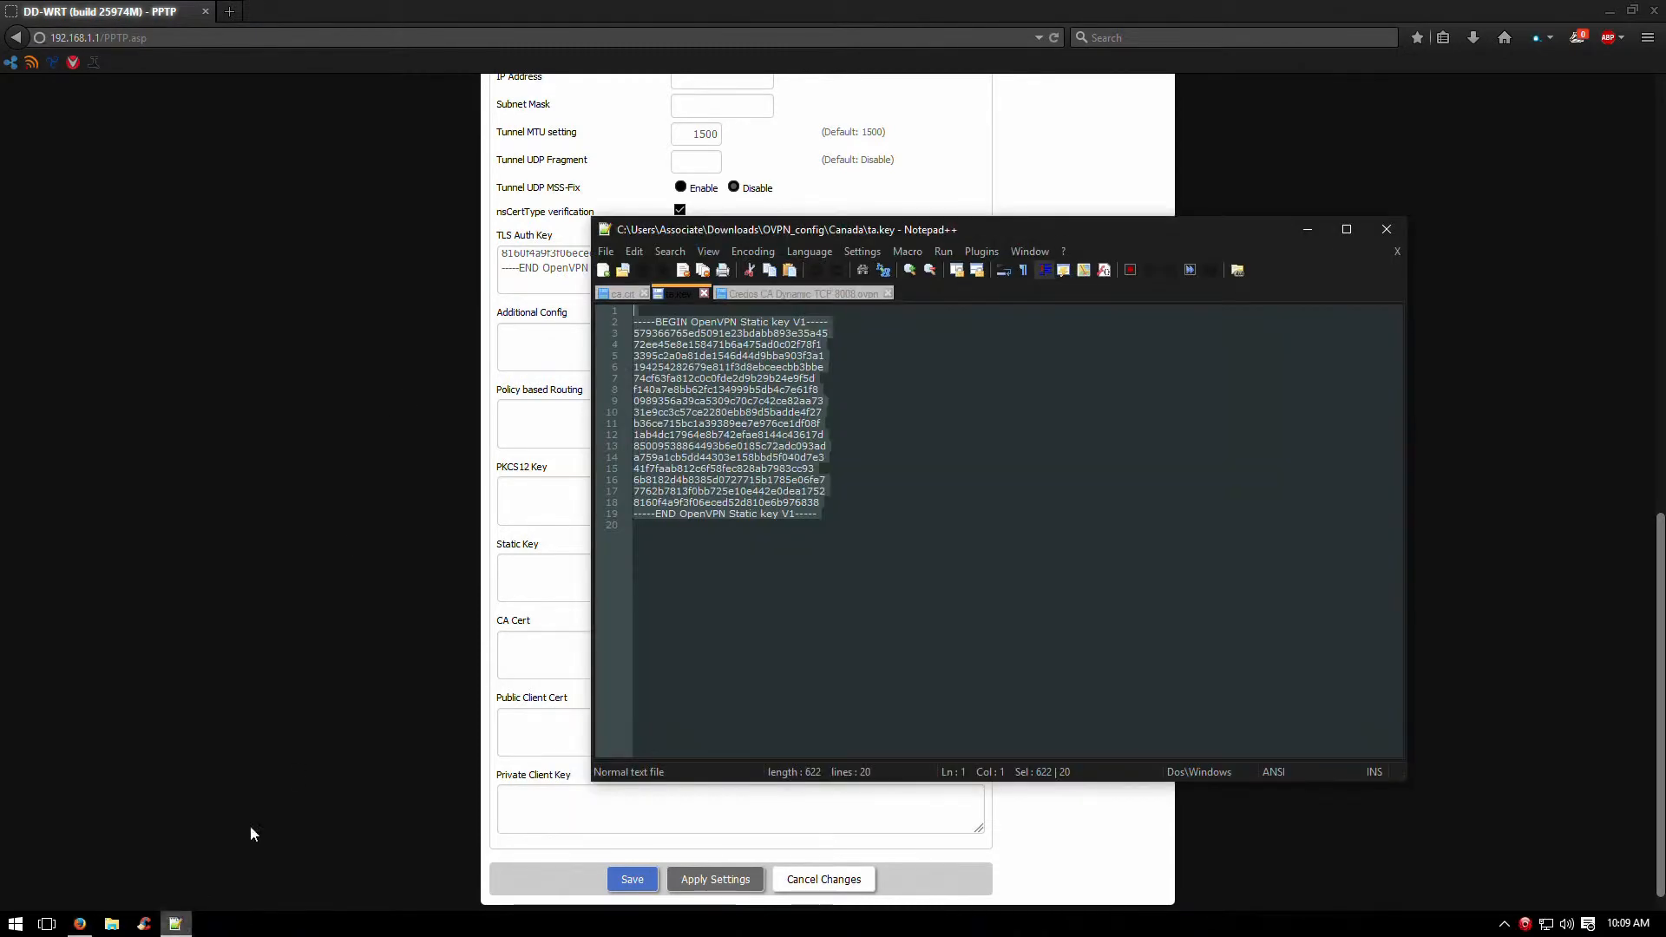
left_click(965, 505)
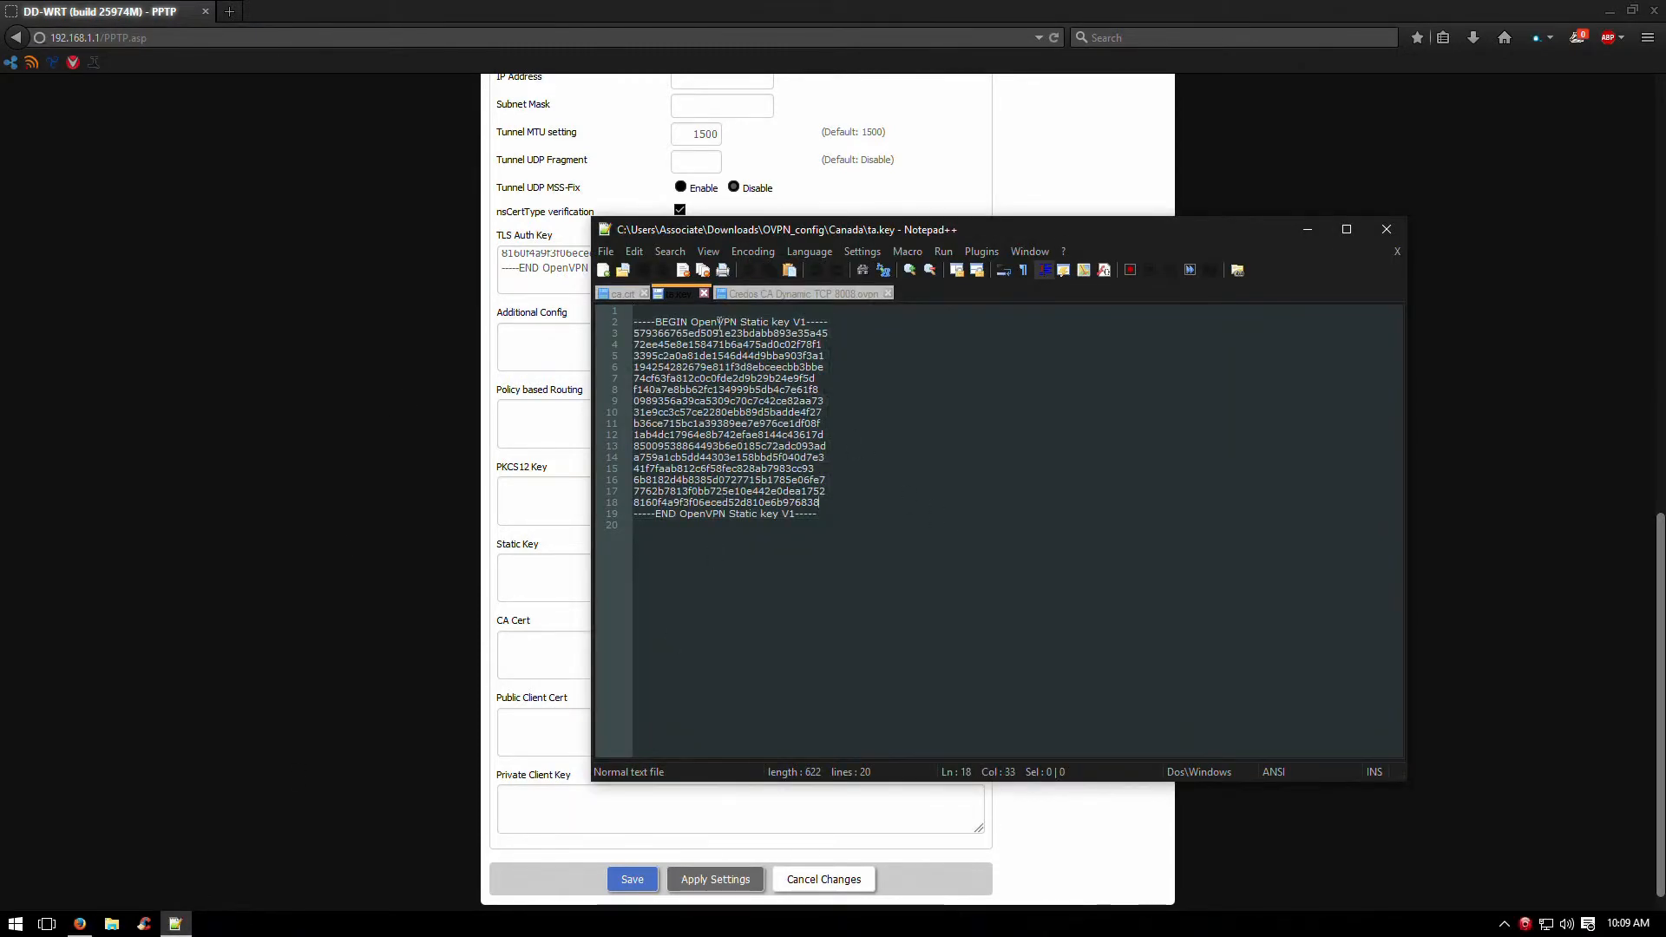
left_click(611, 293)
left_click(830, 565)
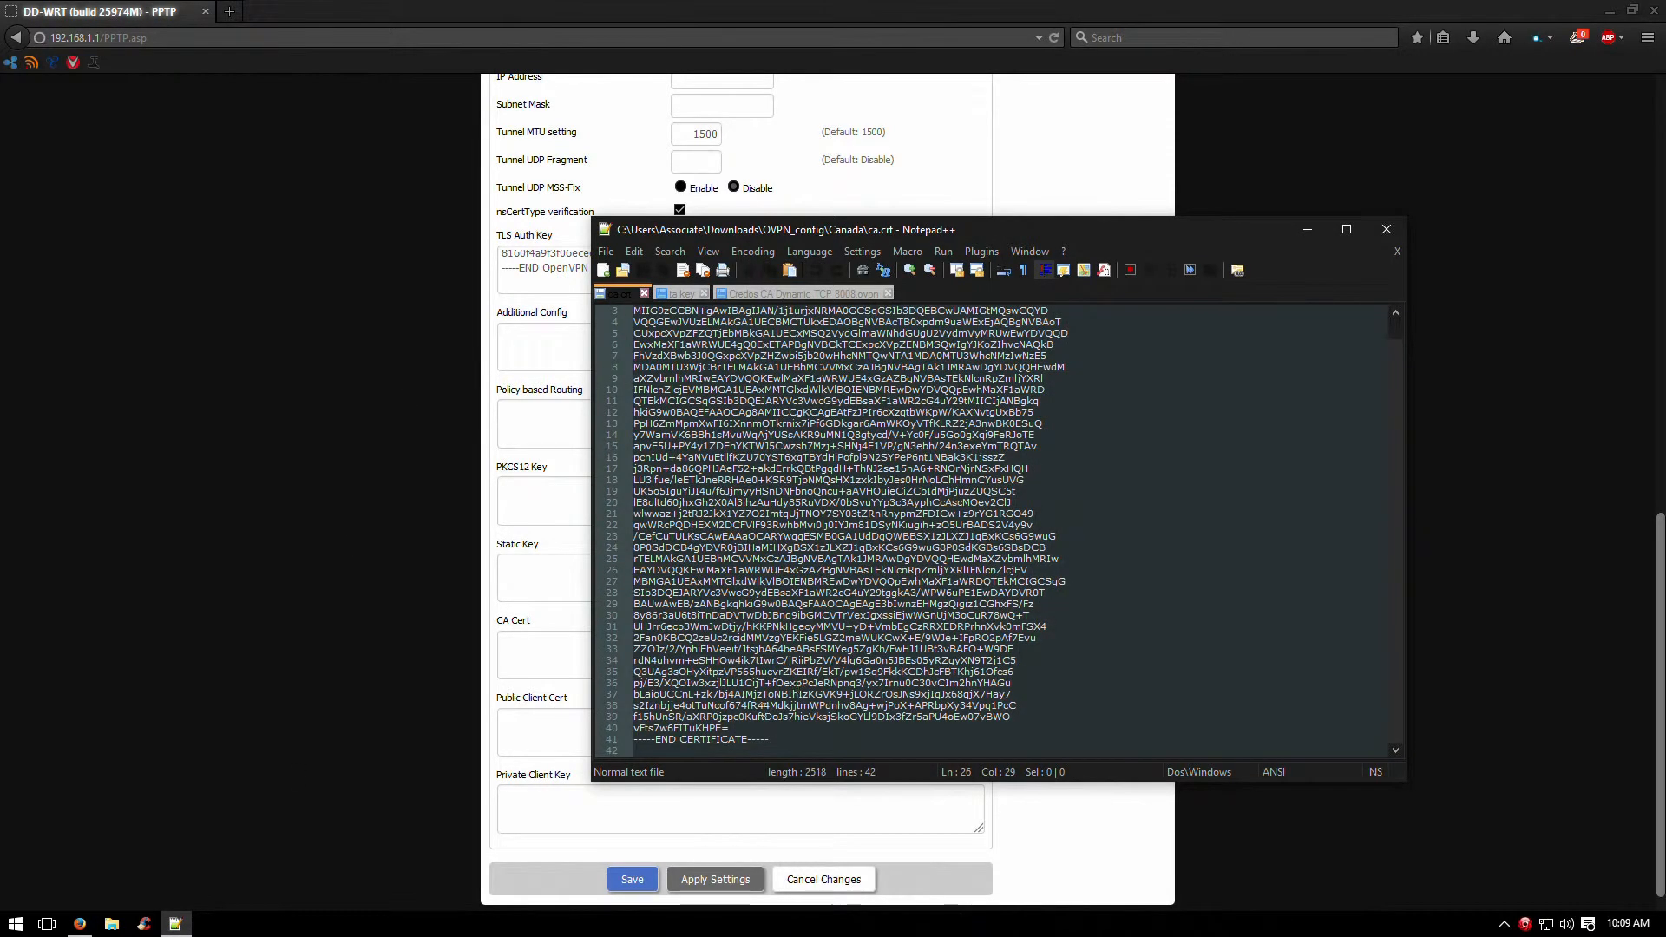
left_click_drag(681, 756, 642, 311)
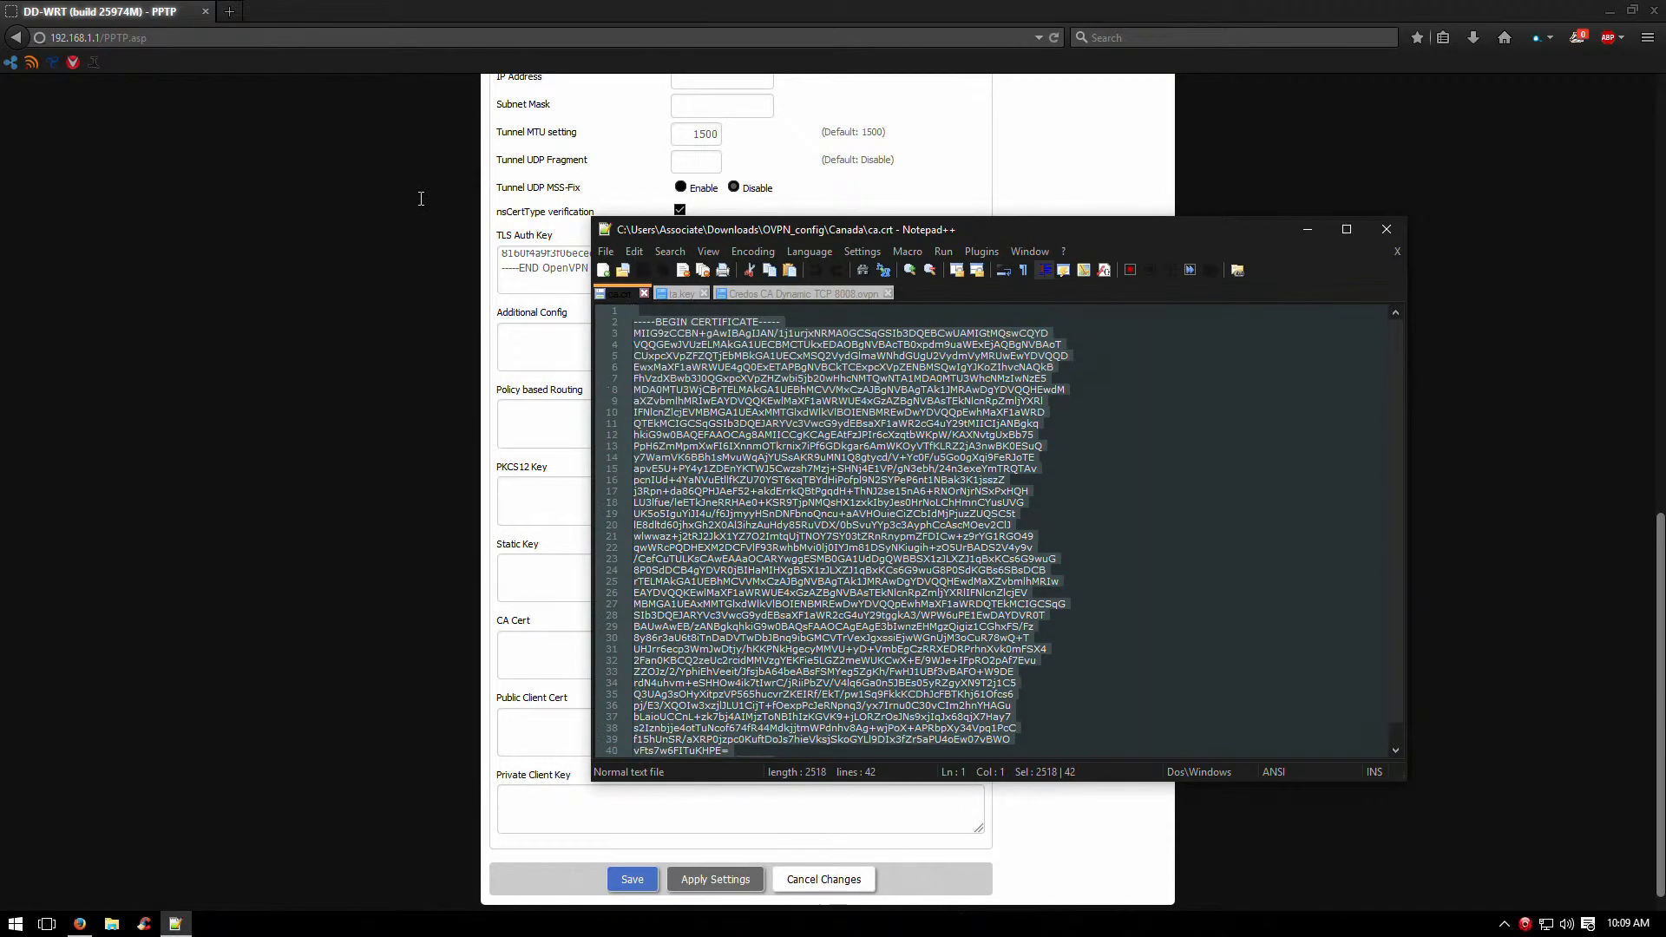
right_click(789, 414)
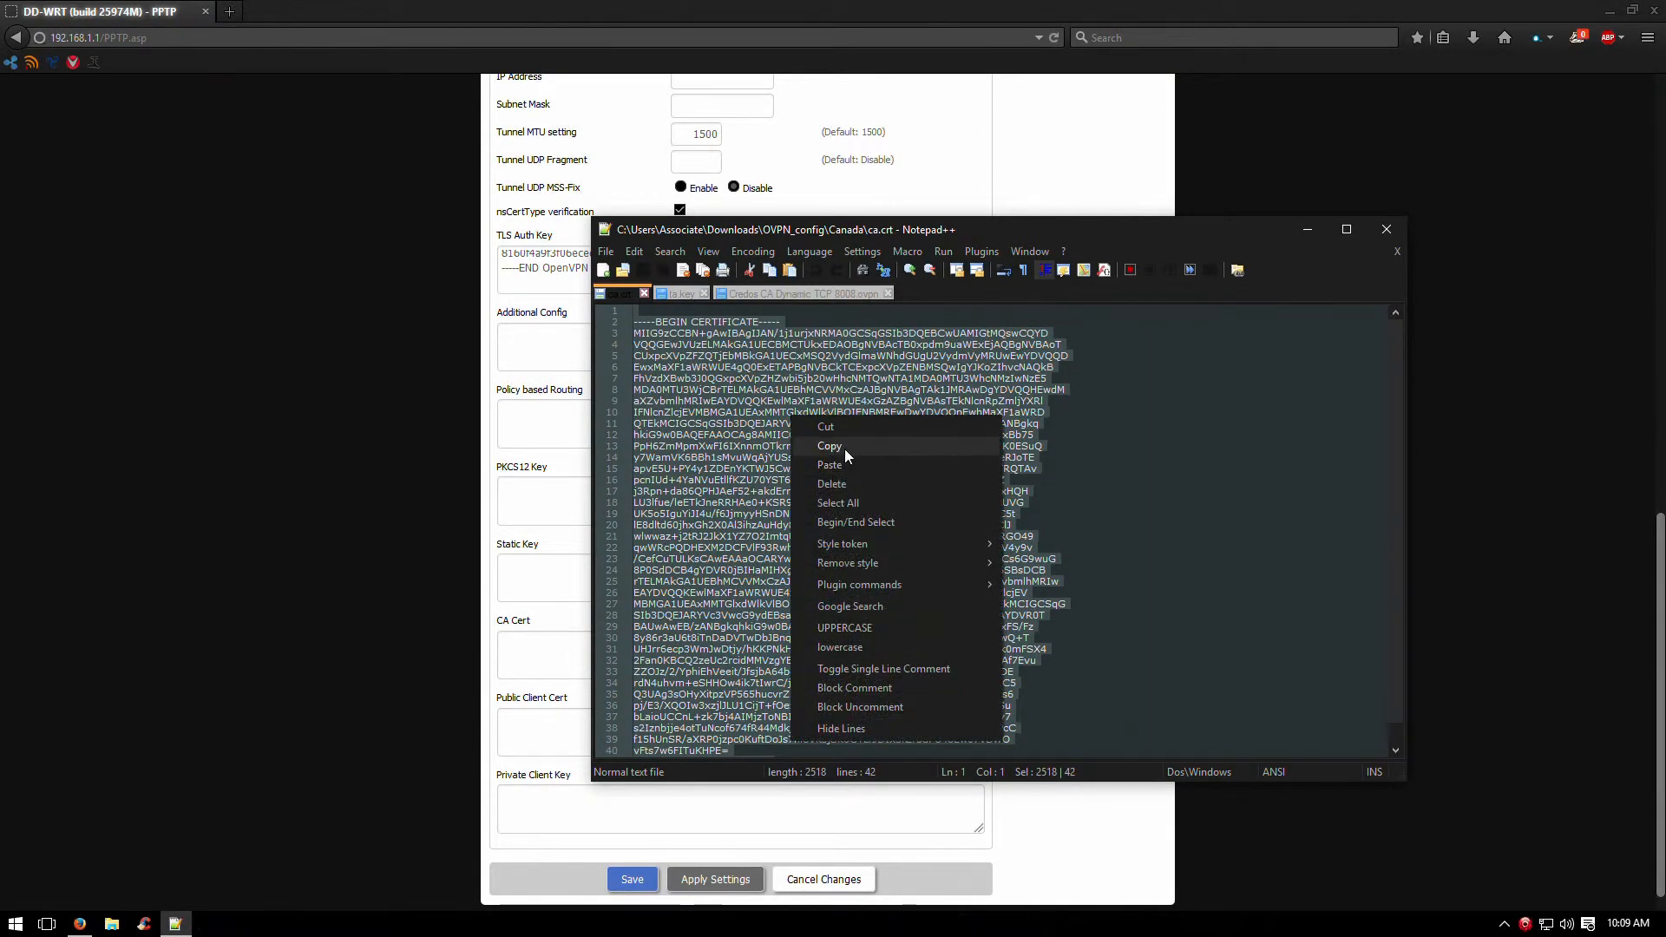
left_click(845, 448)
left_click(246, 513)
left_click(539, 661)
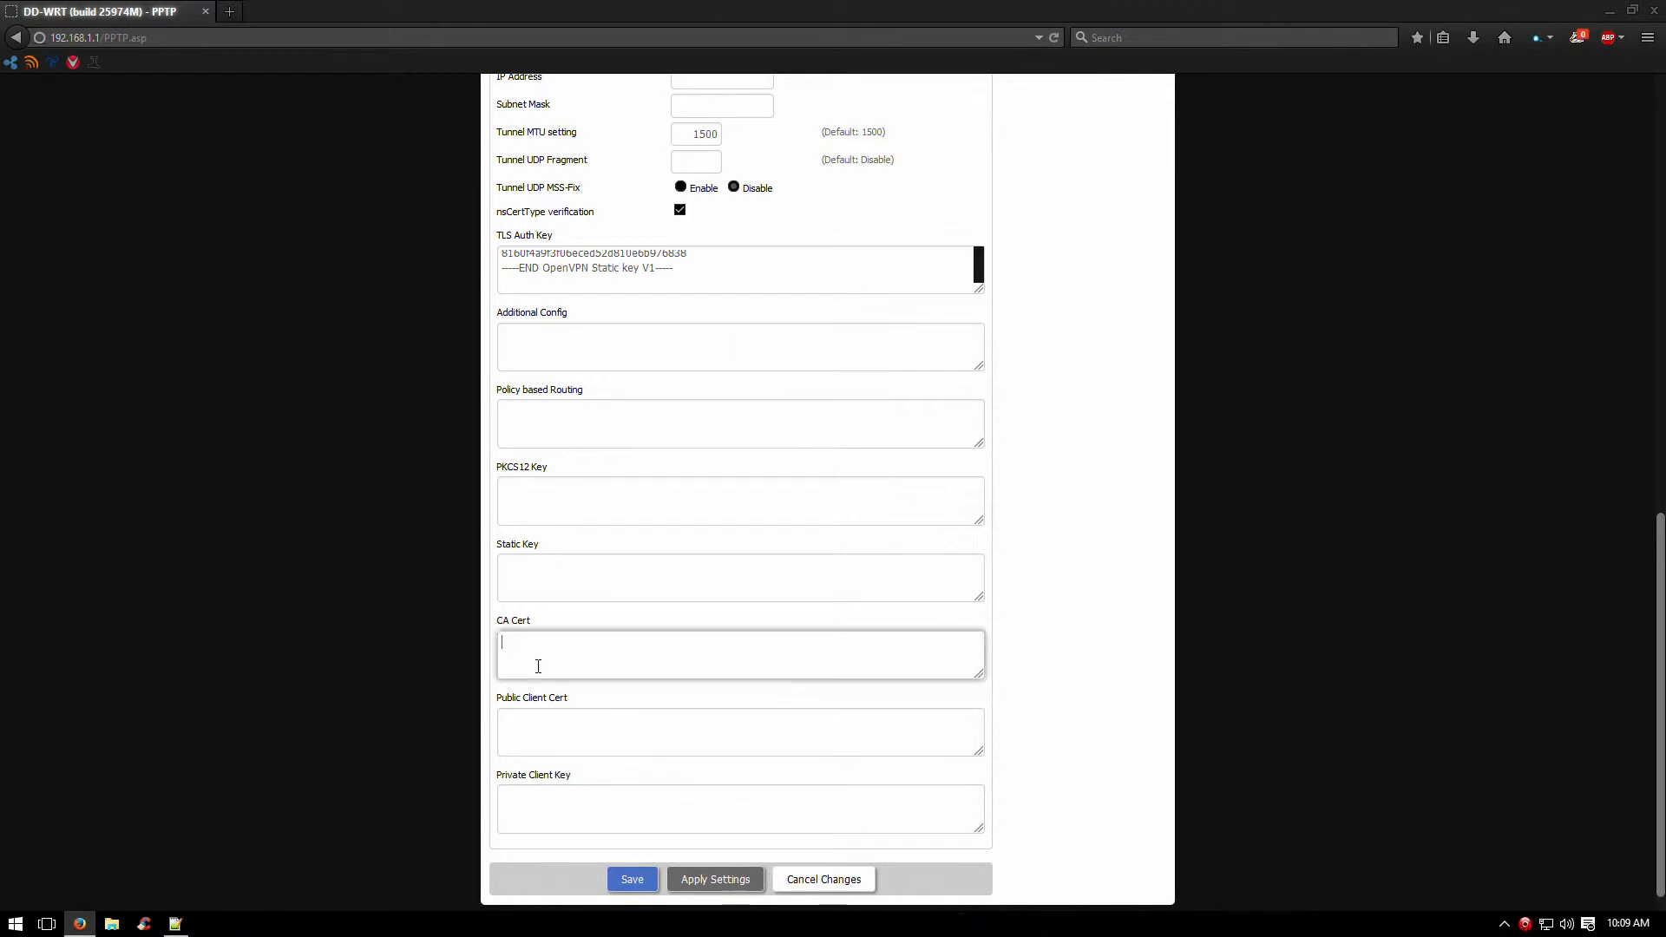
right_click(539, 663)
left_click(597, 454)
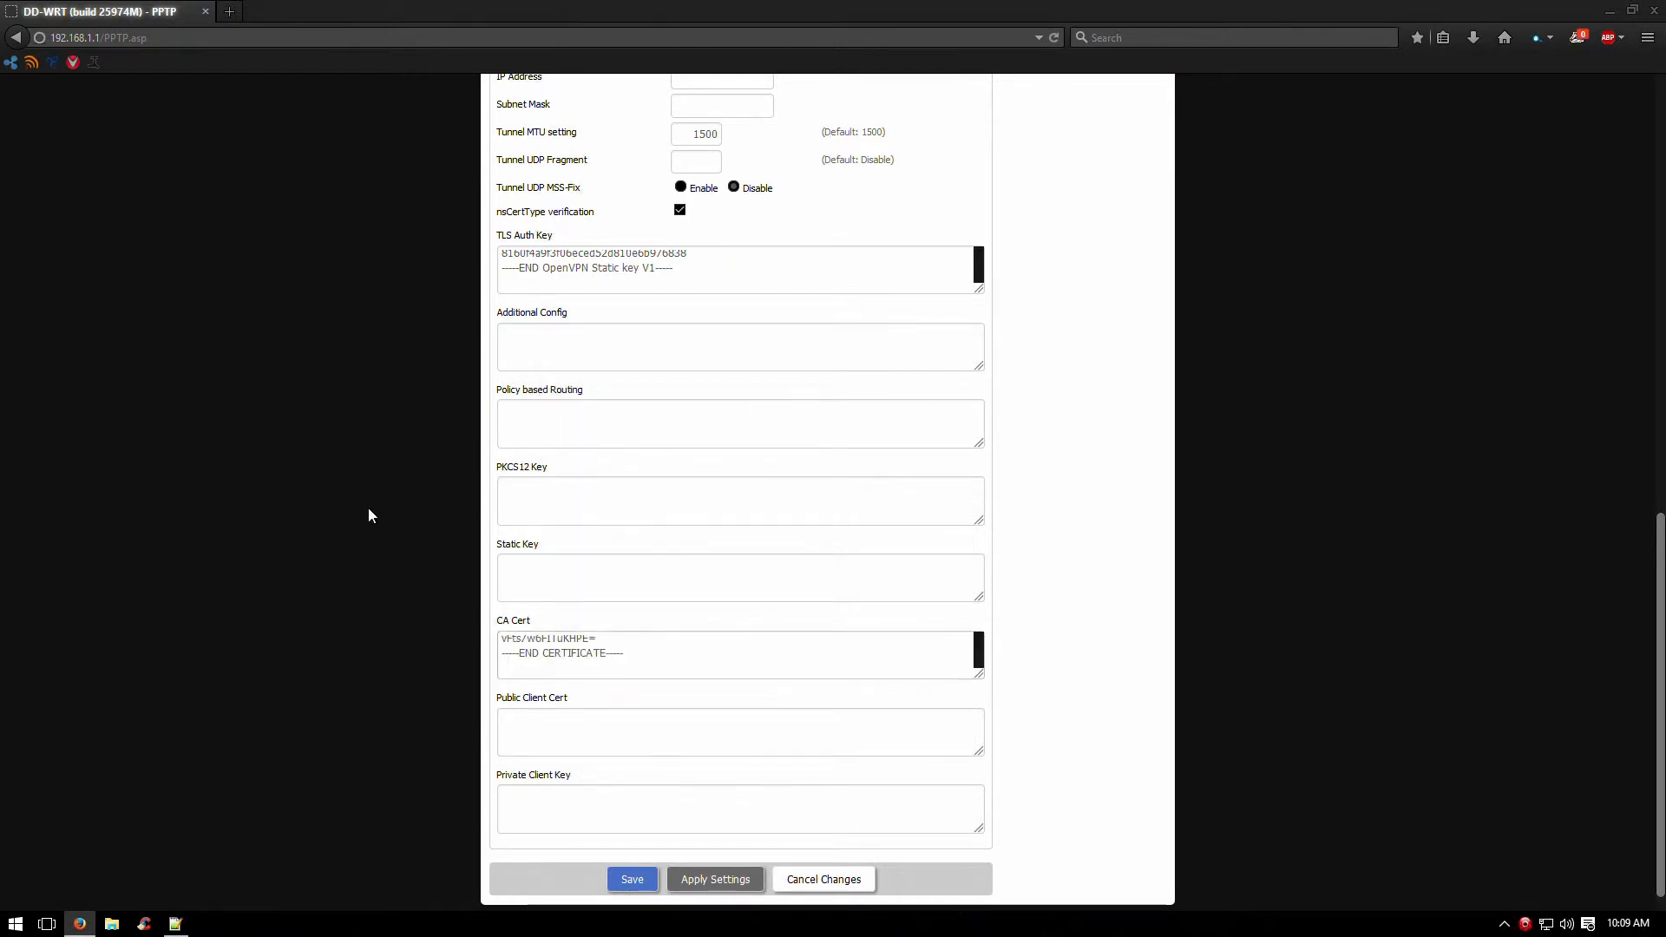
- Save the completed OpenVPN client configuration, then disable the OpenVPN client and save again
scroll(368, 509, "up", 2)
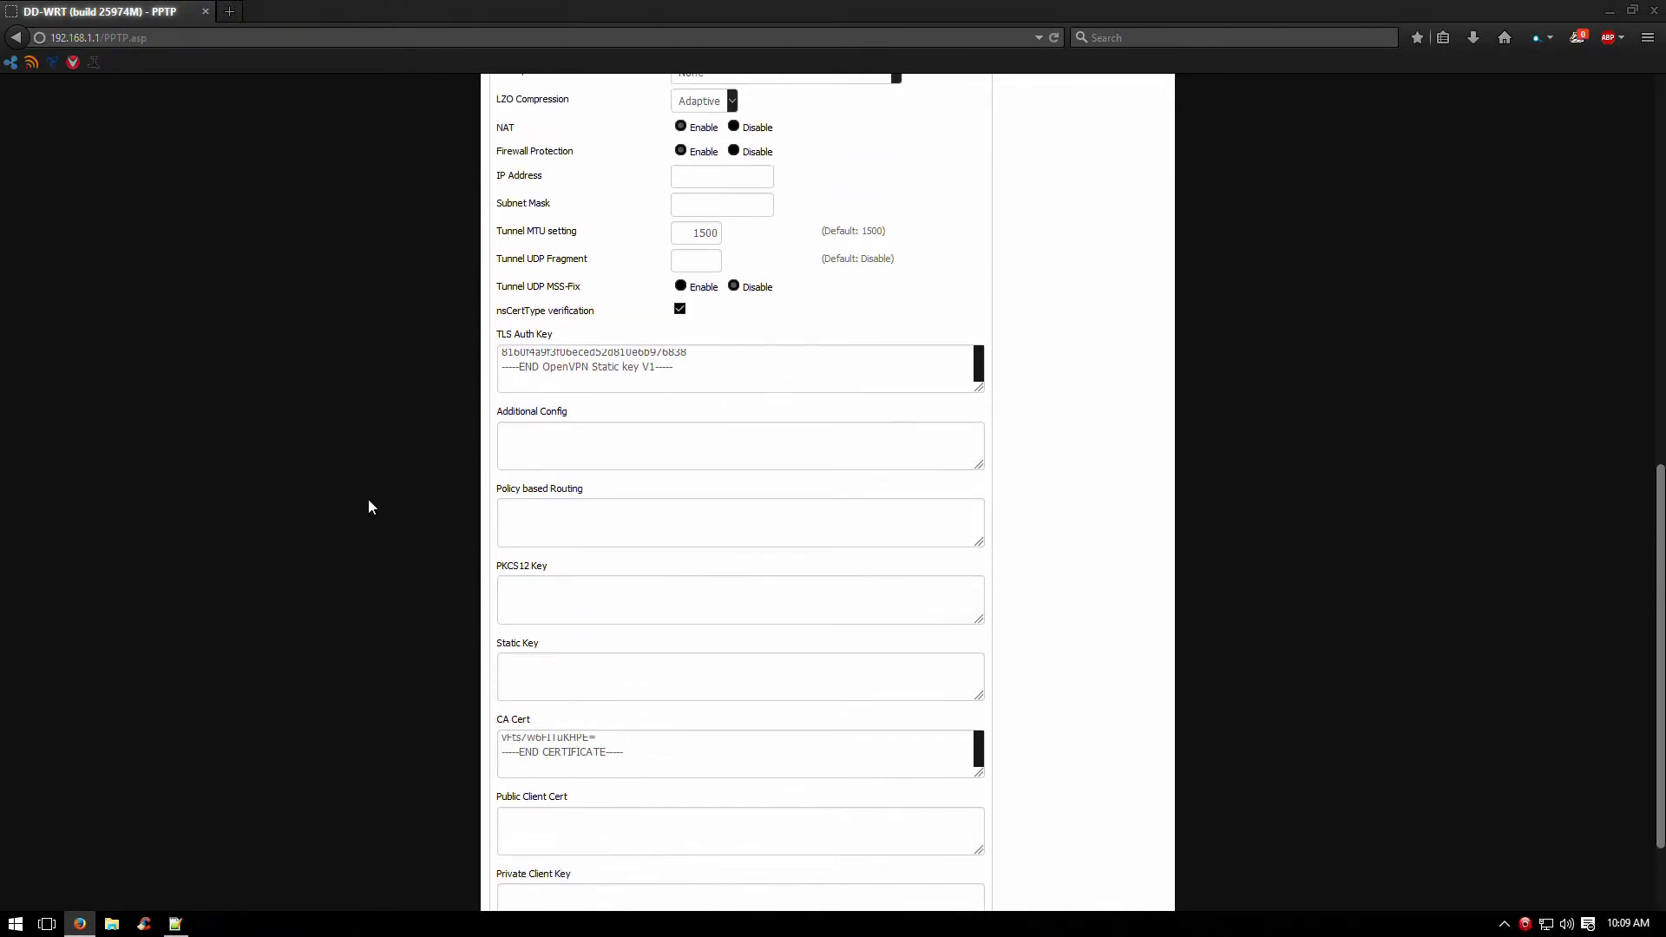
scroll(368, 501, "down", 2)
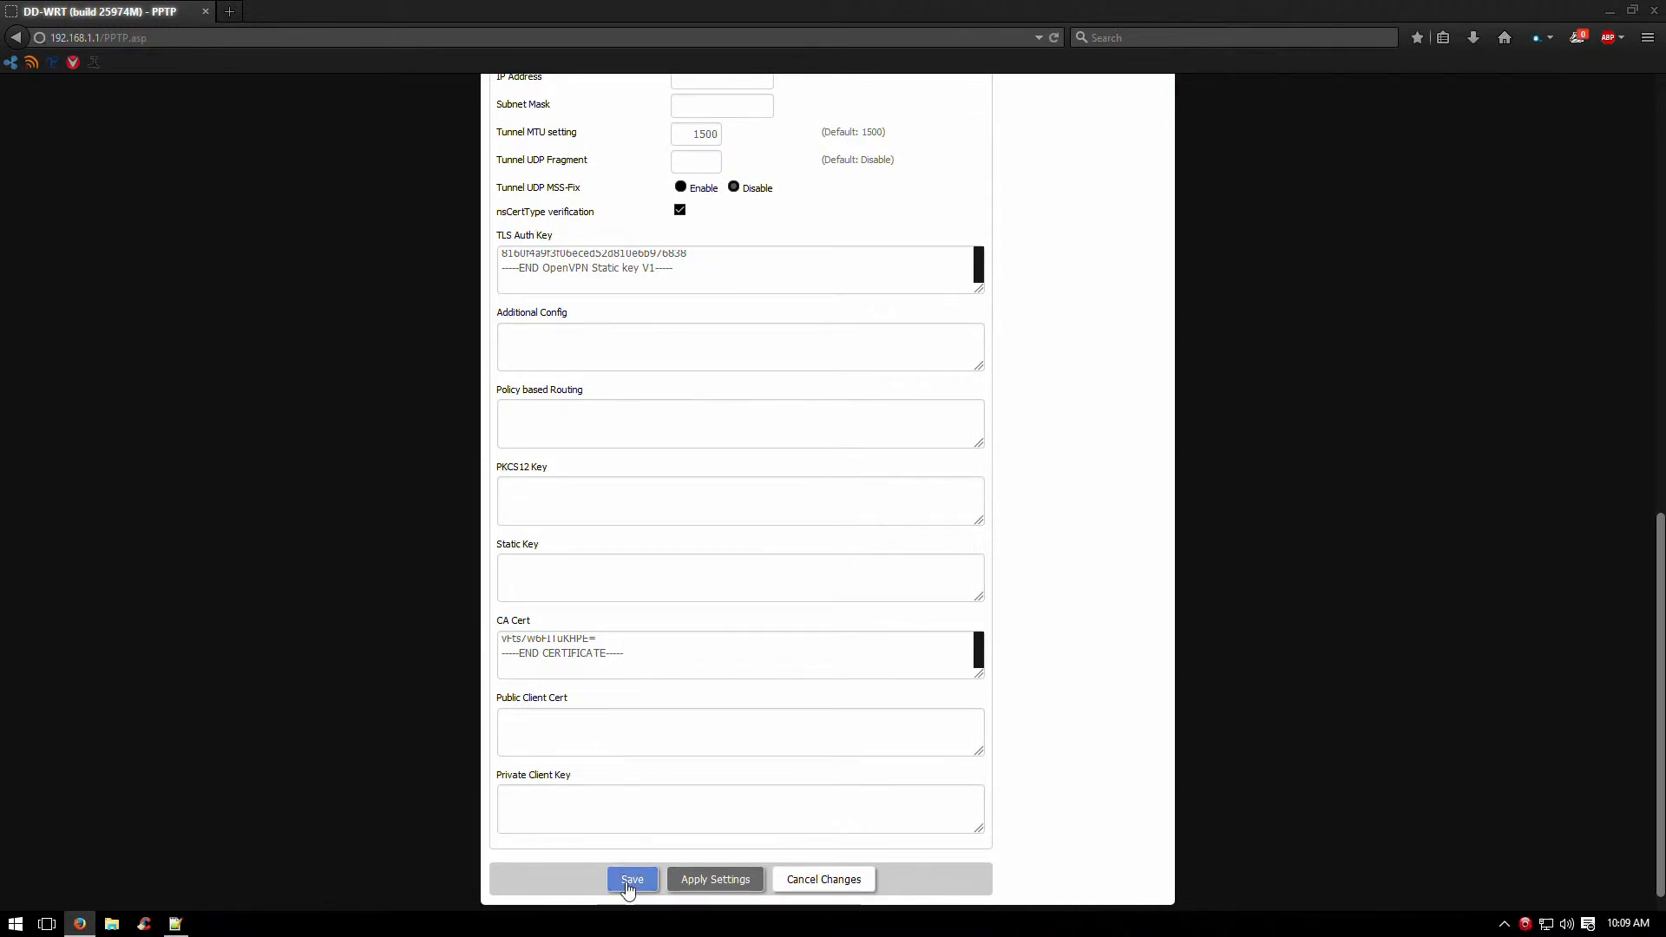
left_click(631, 880)
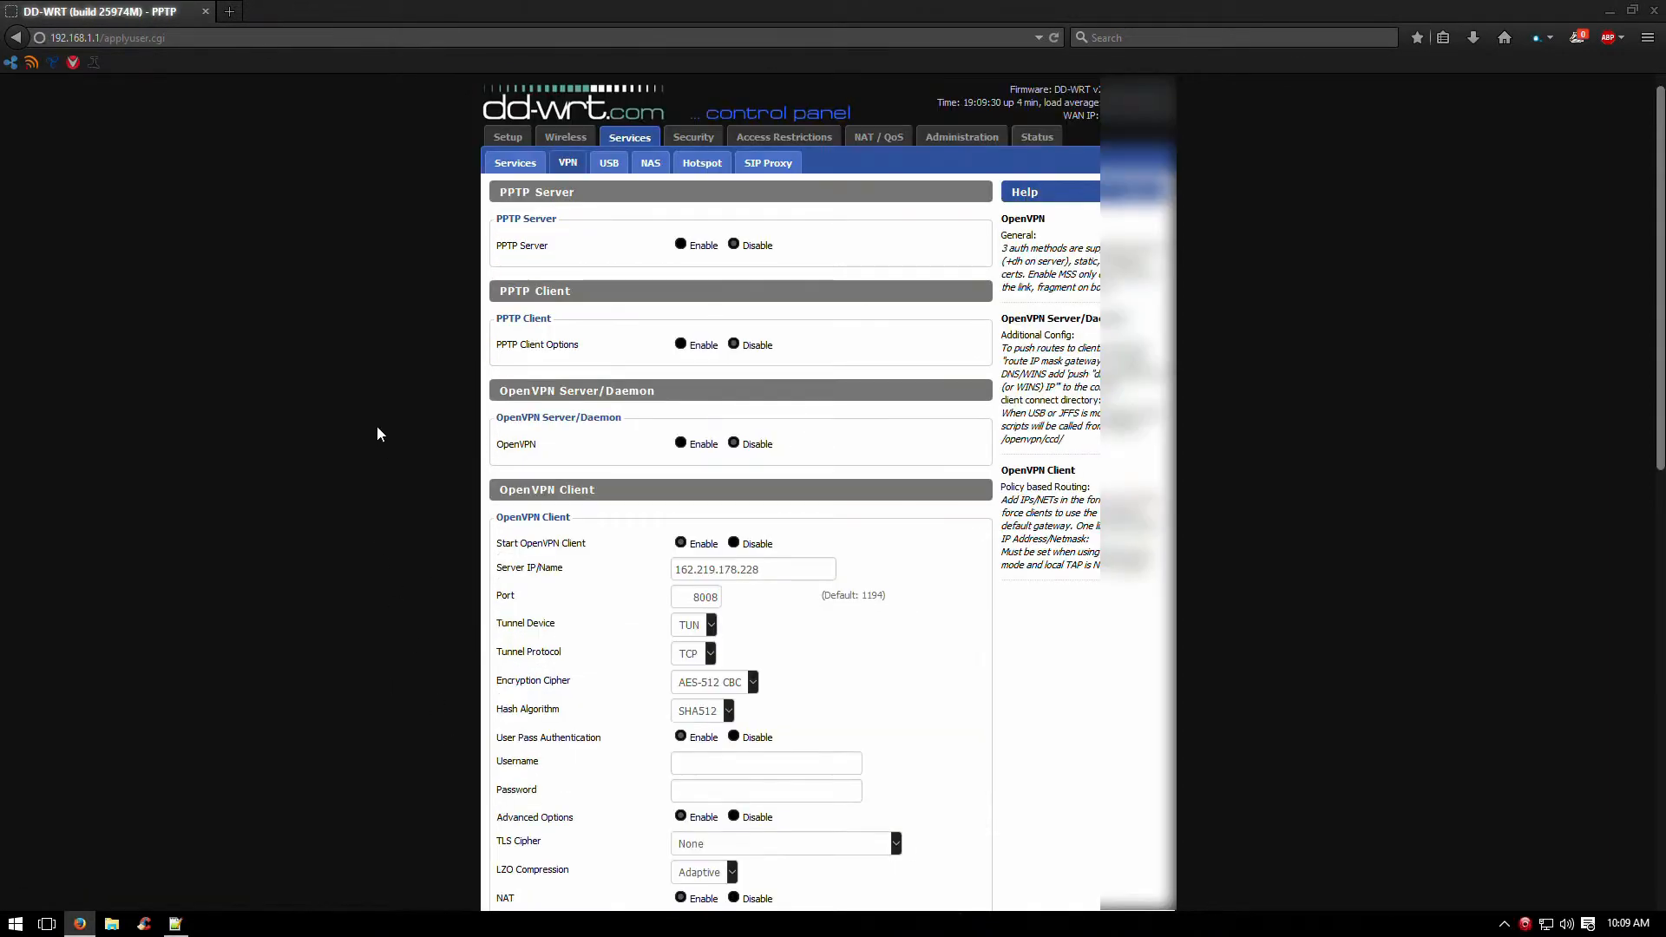
left_click(734, 544)
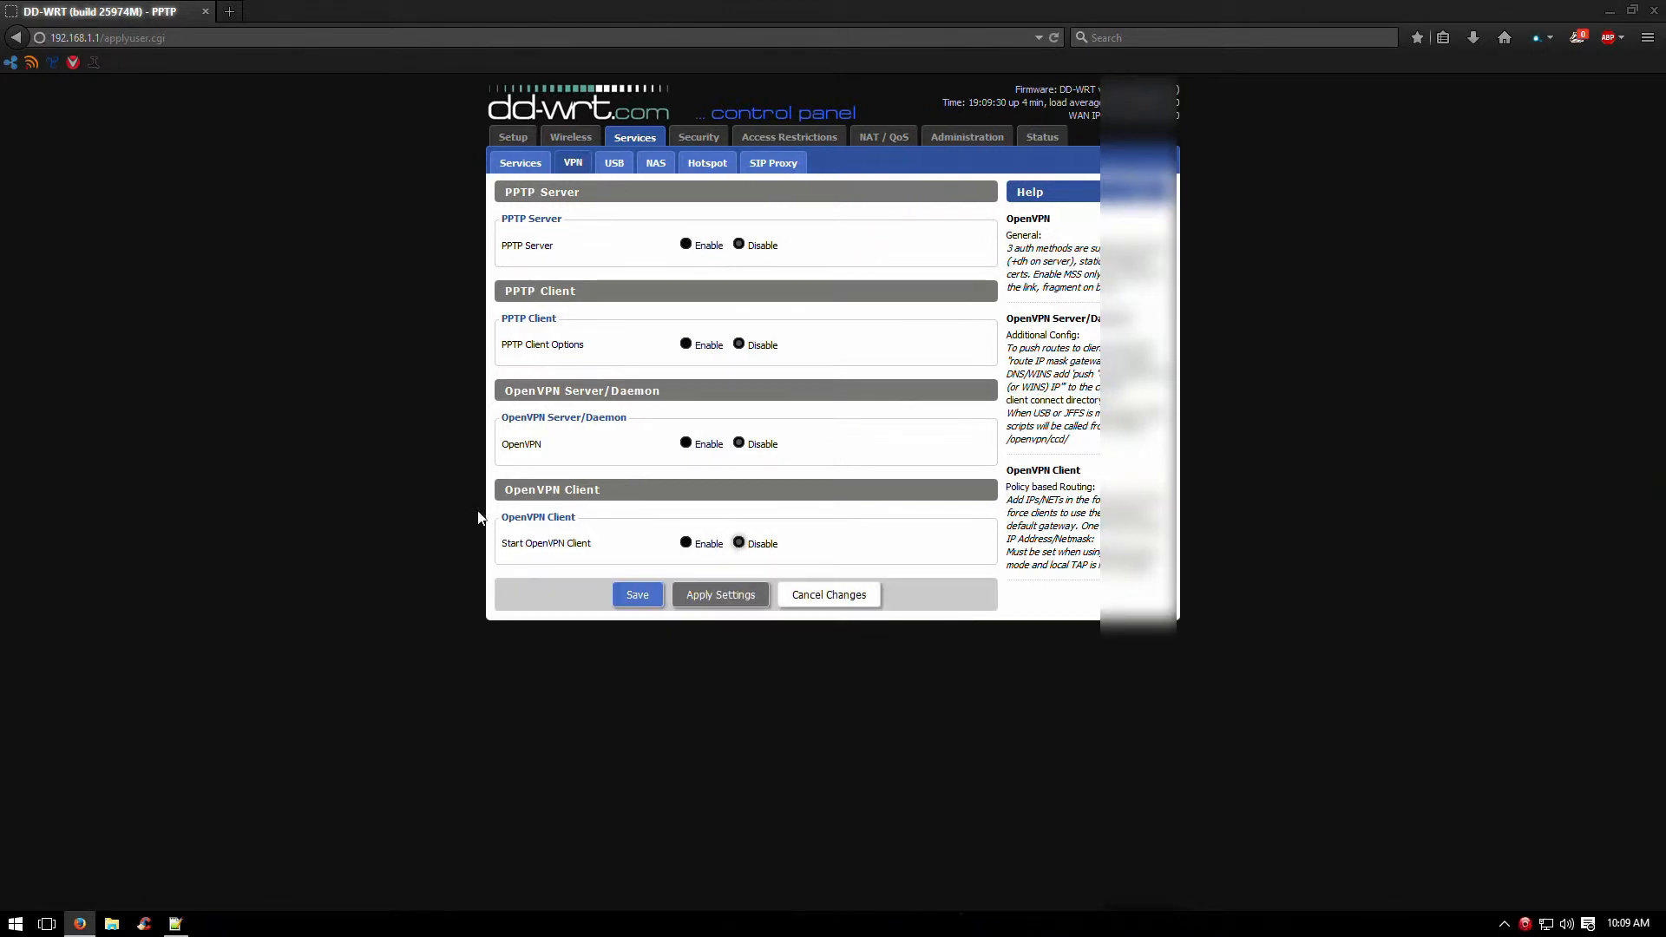
left_click(643, 600)
- Disable the NTP client in the router's basic setup time settings, then save and apply the change
left_click(524, 140)
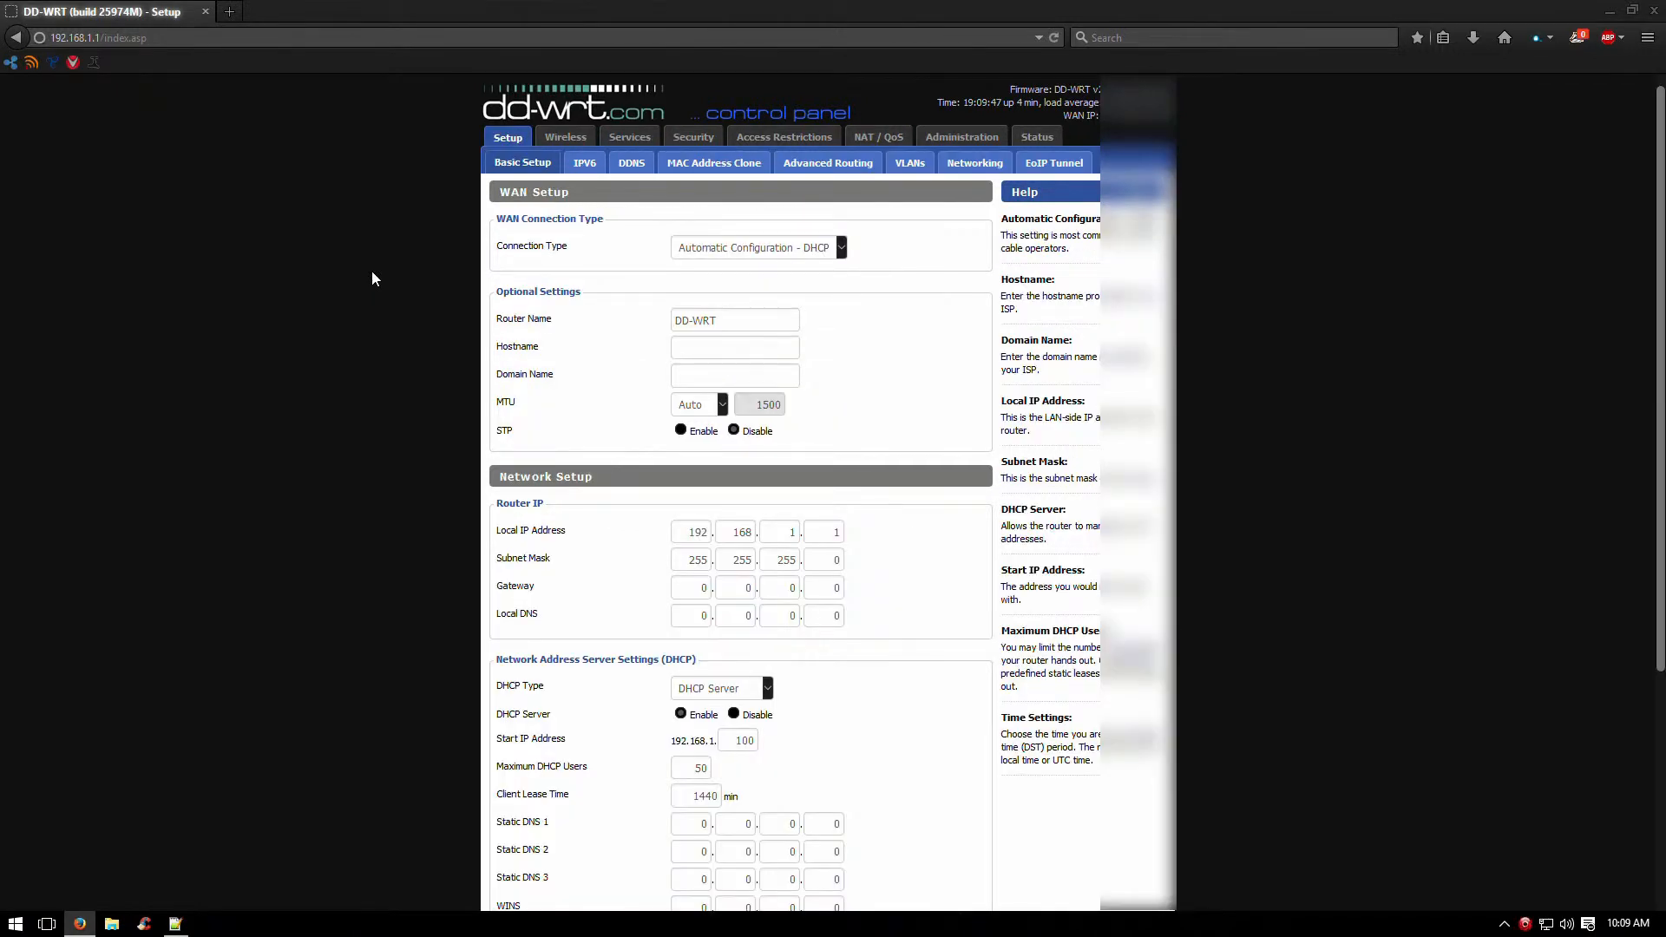
scroll(372, 271, "down", 5)
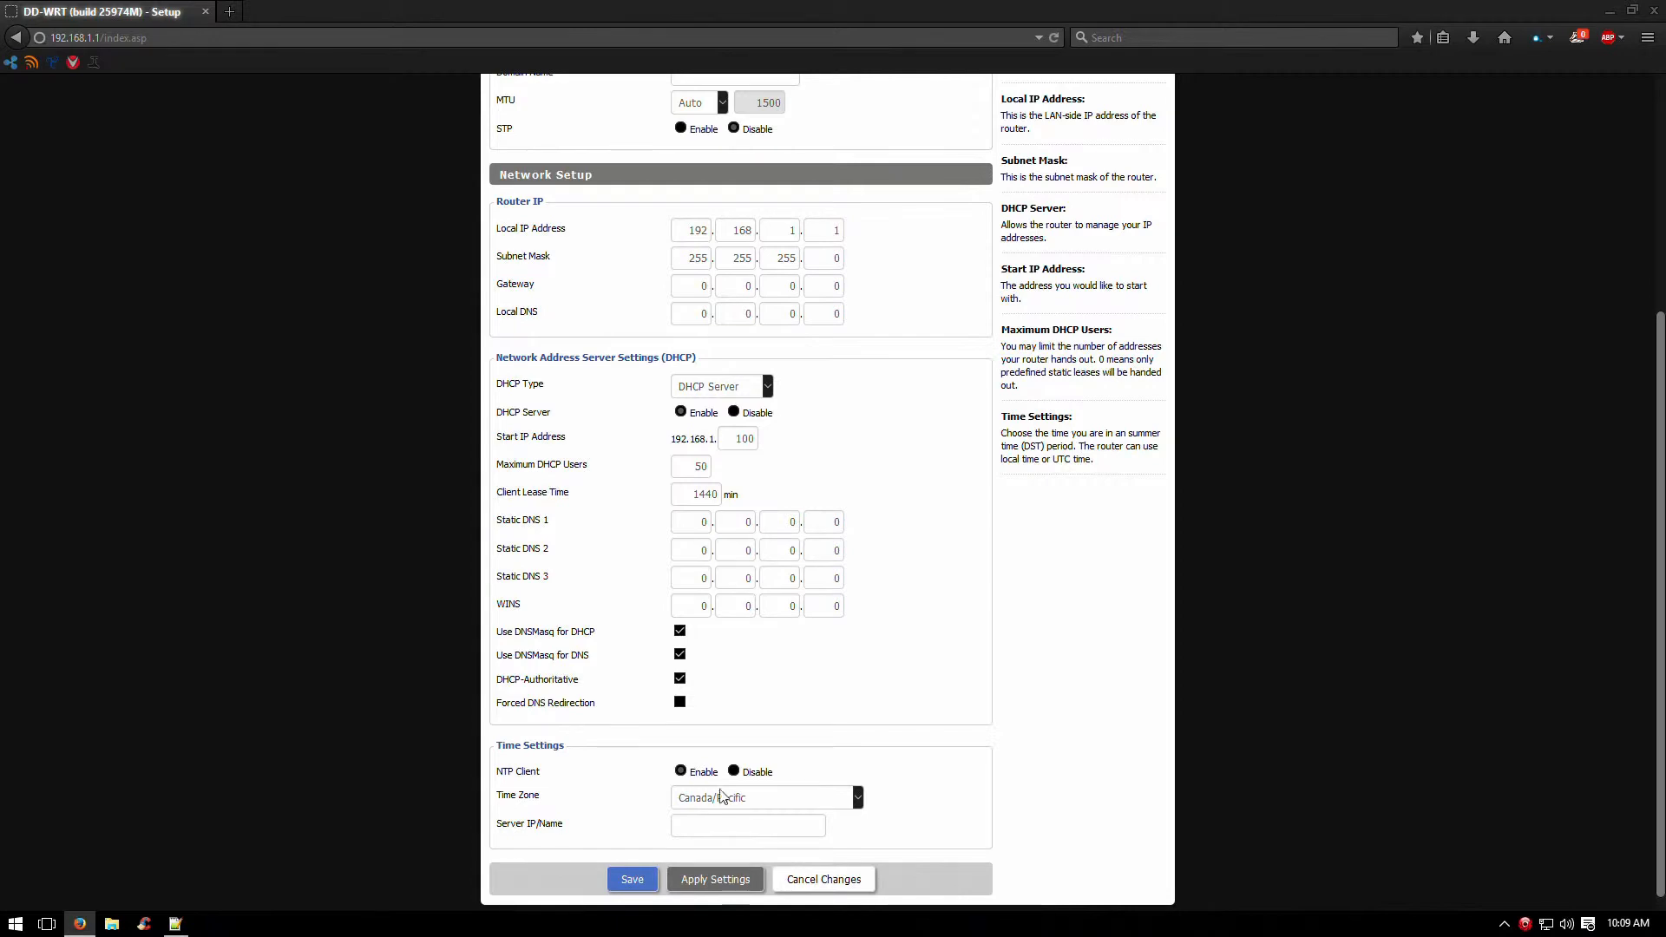
left_click(733, 771)
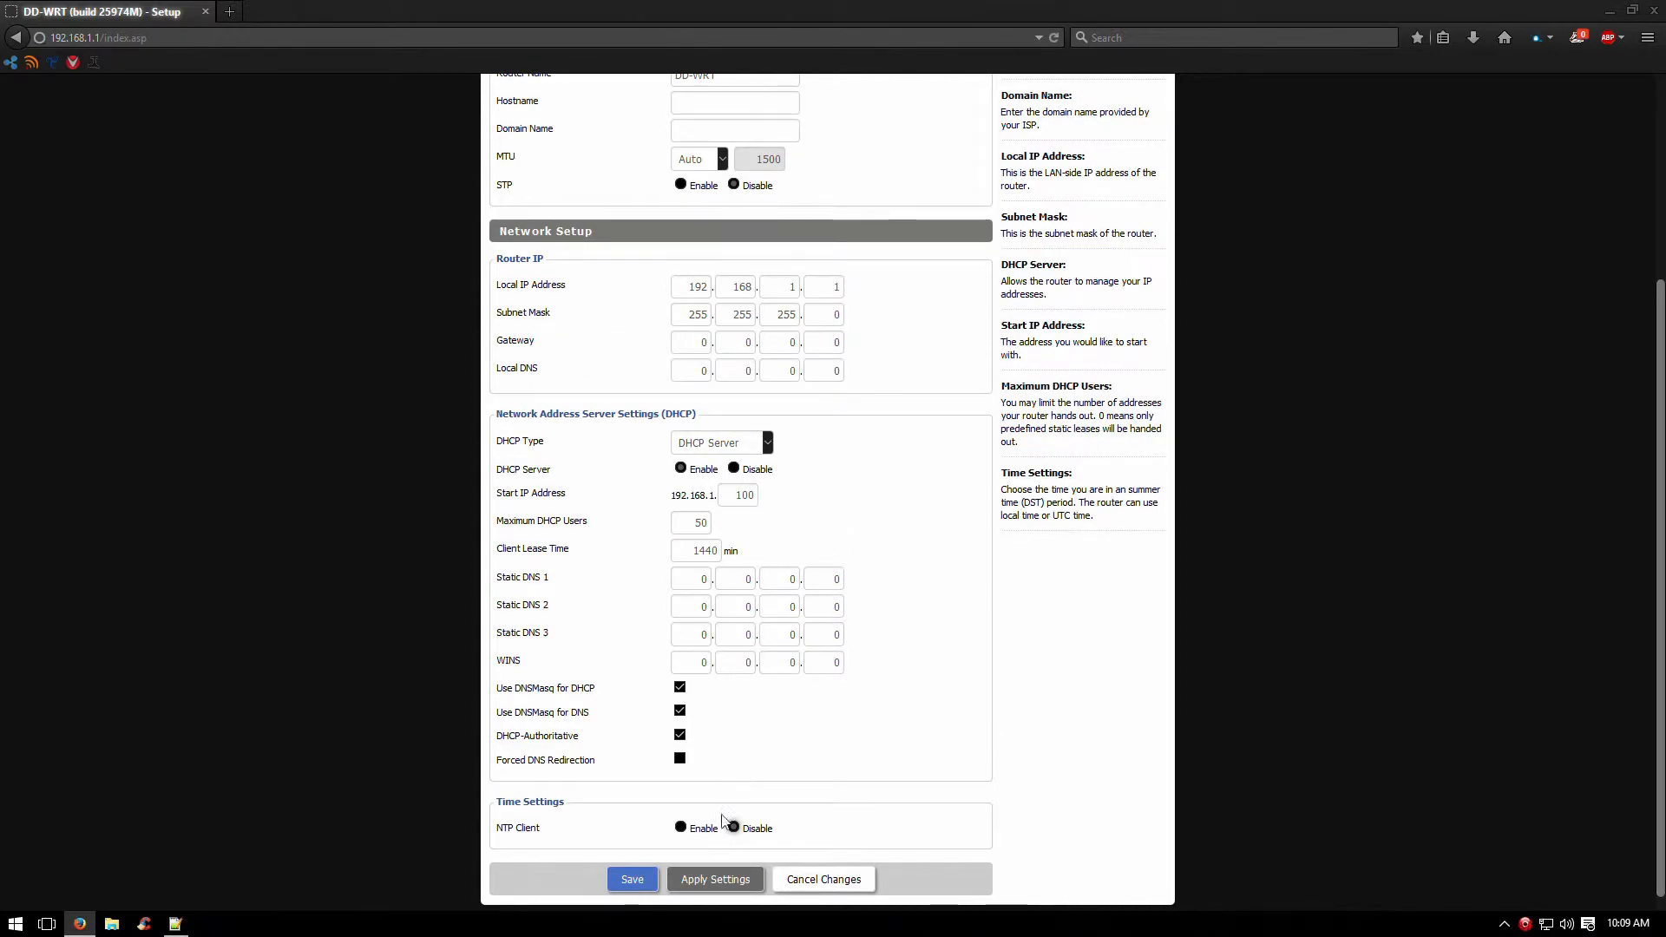
left_click(652, 877)
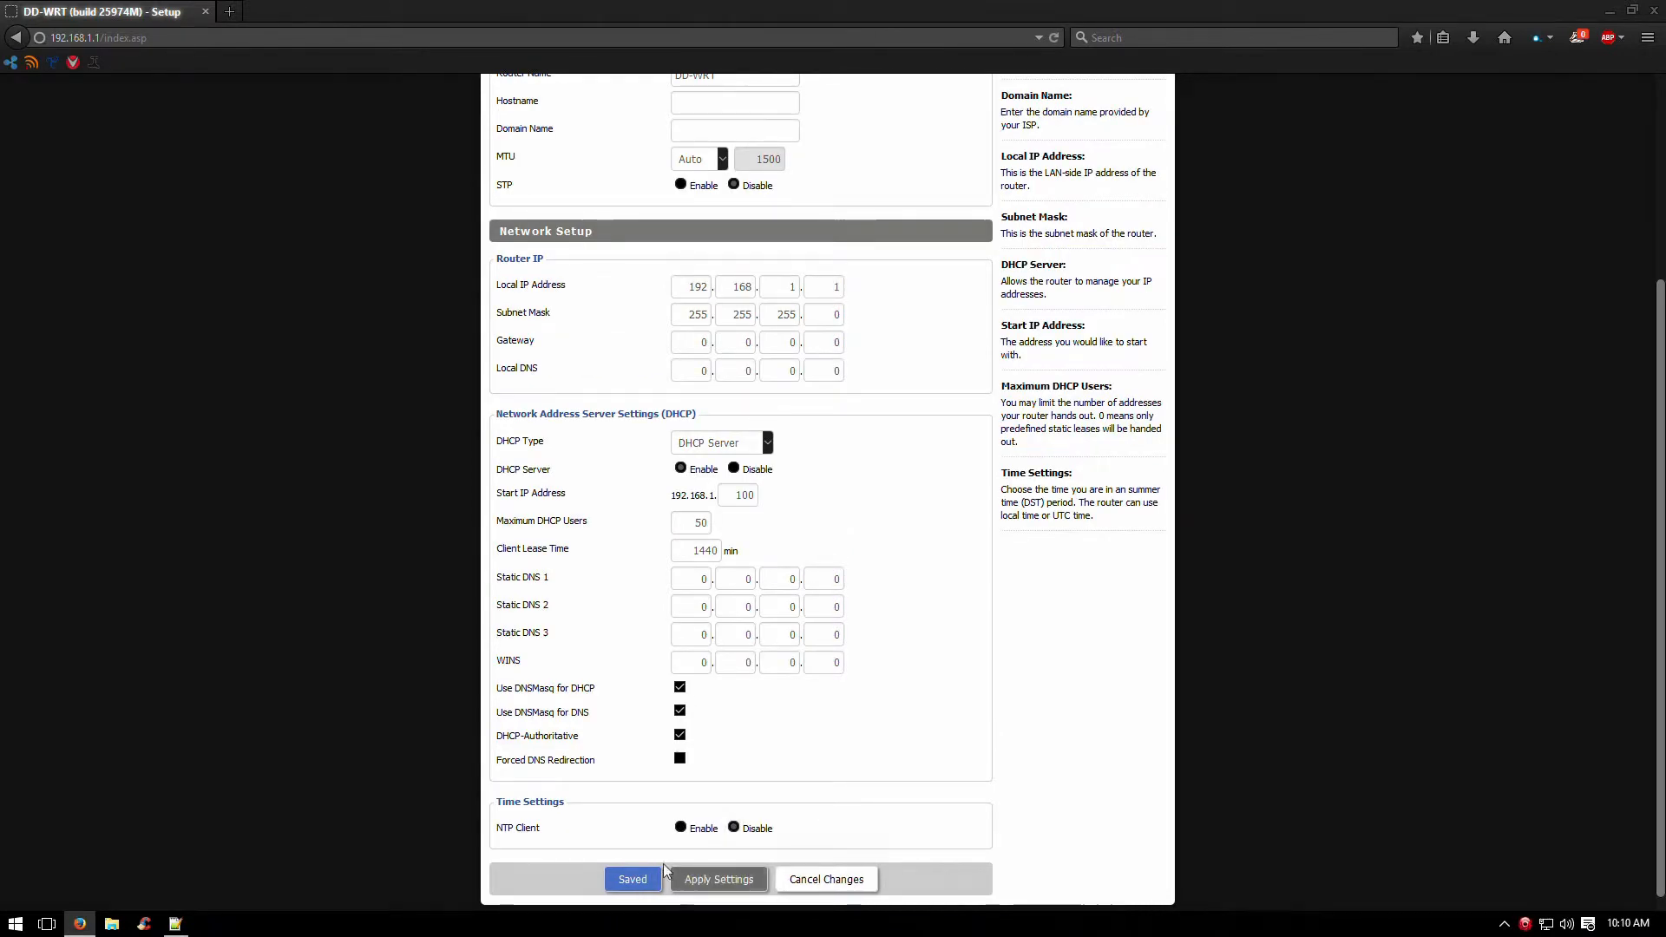
left_click(675, 877)
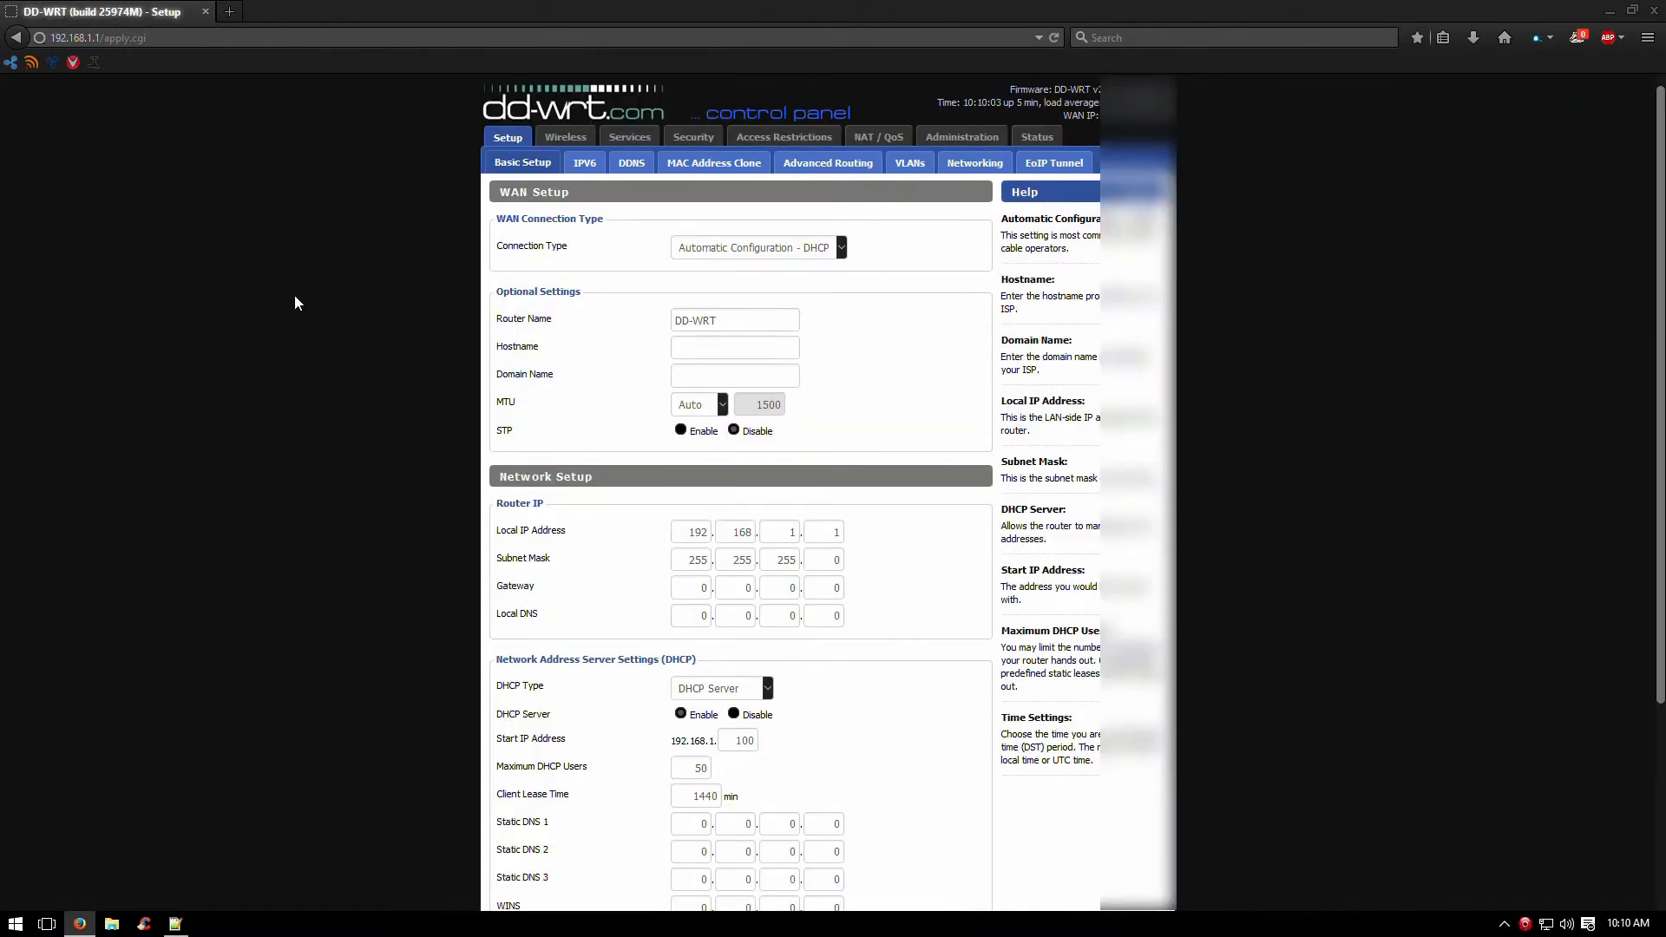
- Open liquidvpn.com in a new browser tab
left_click(235, 13)
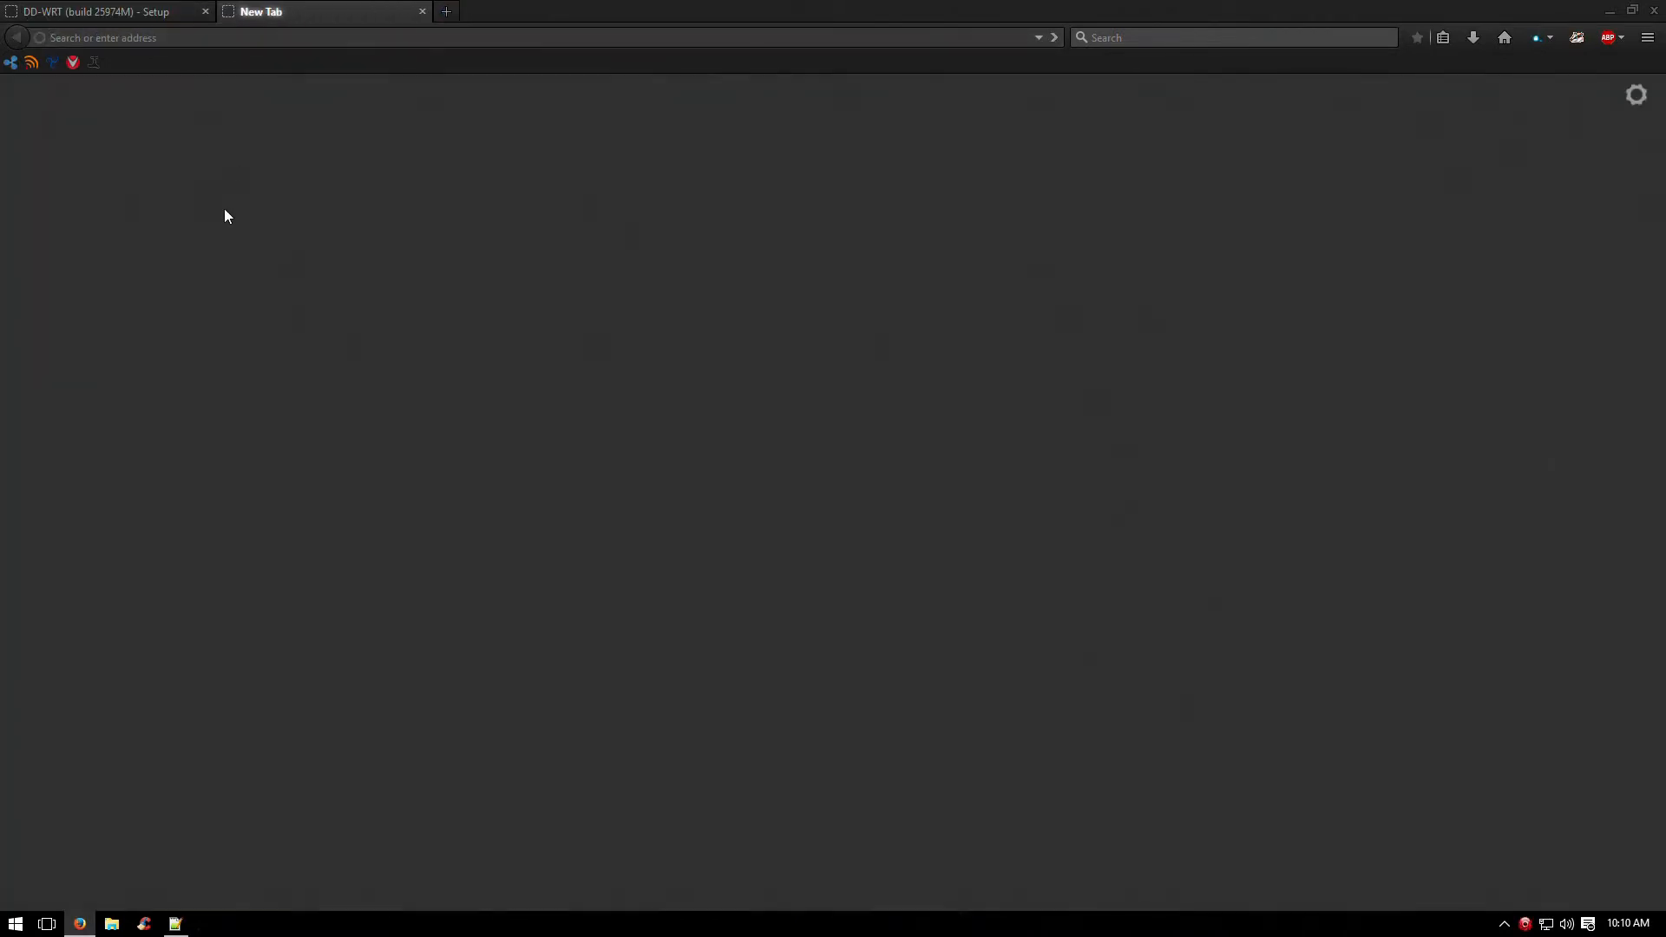
type("liquidbp")
key("BackSpace")
key("BackSpace")
type("vpn.com")
key("Return")
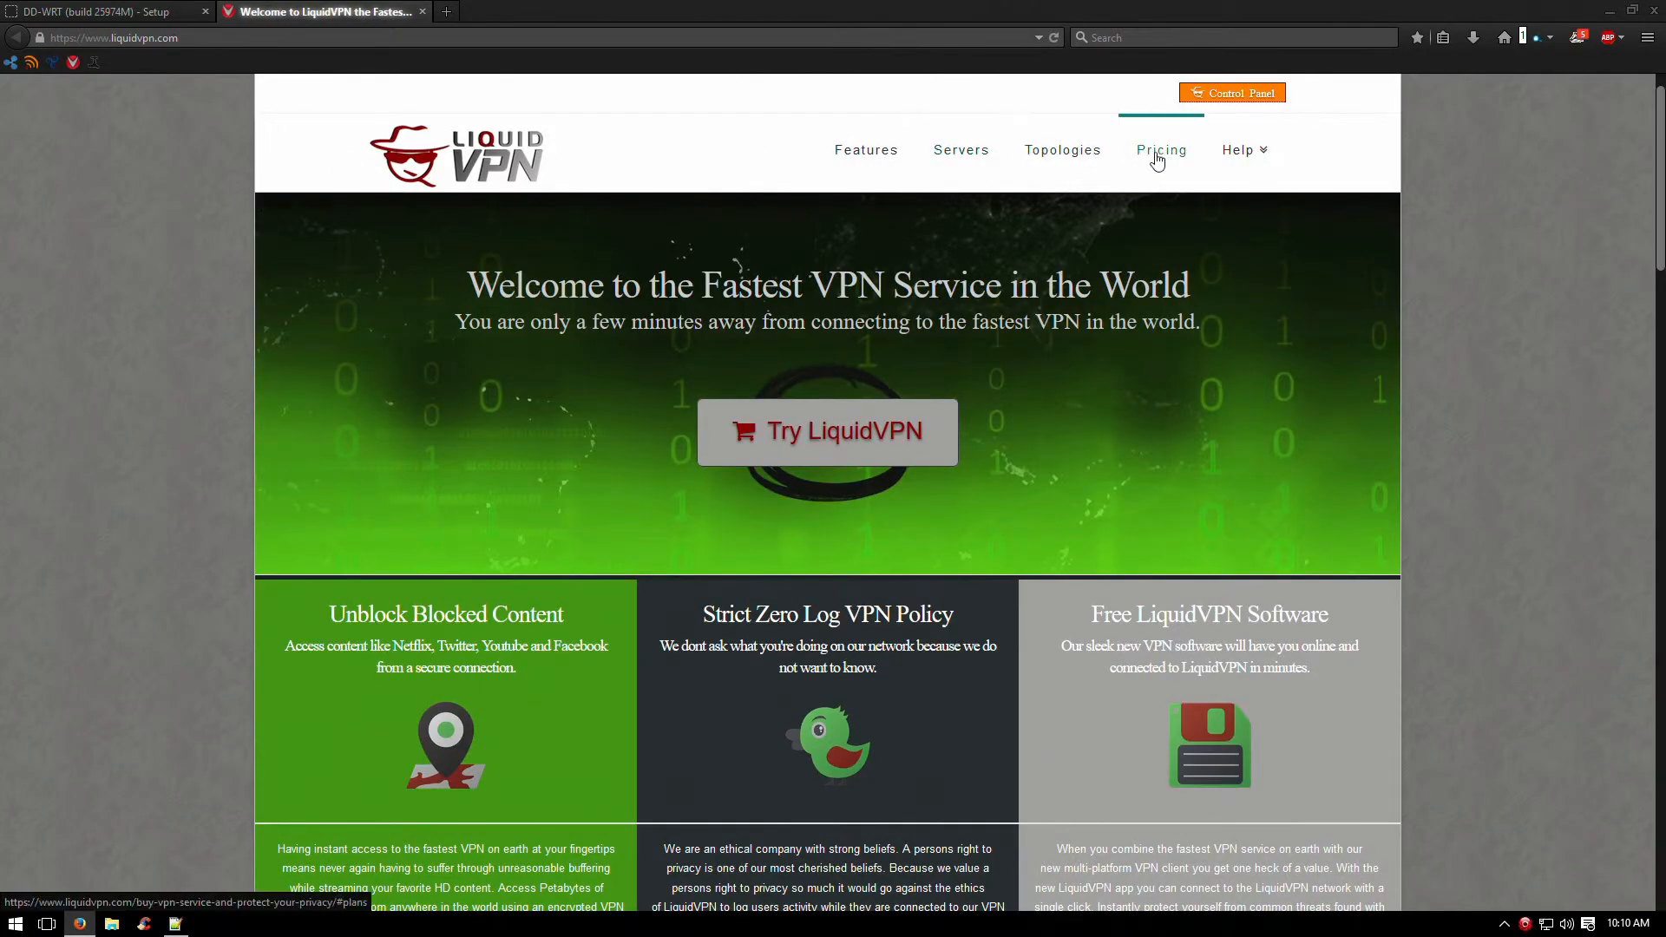
- Find the "Setup OpenVPN Using DD-WRT GUI" article among LiquidVPN's setup guides for other systems and read its instructions
mouse_move(1254, 163)
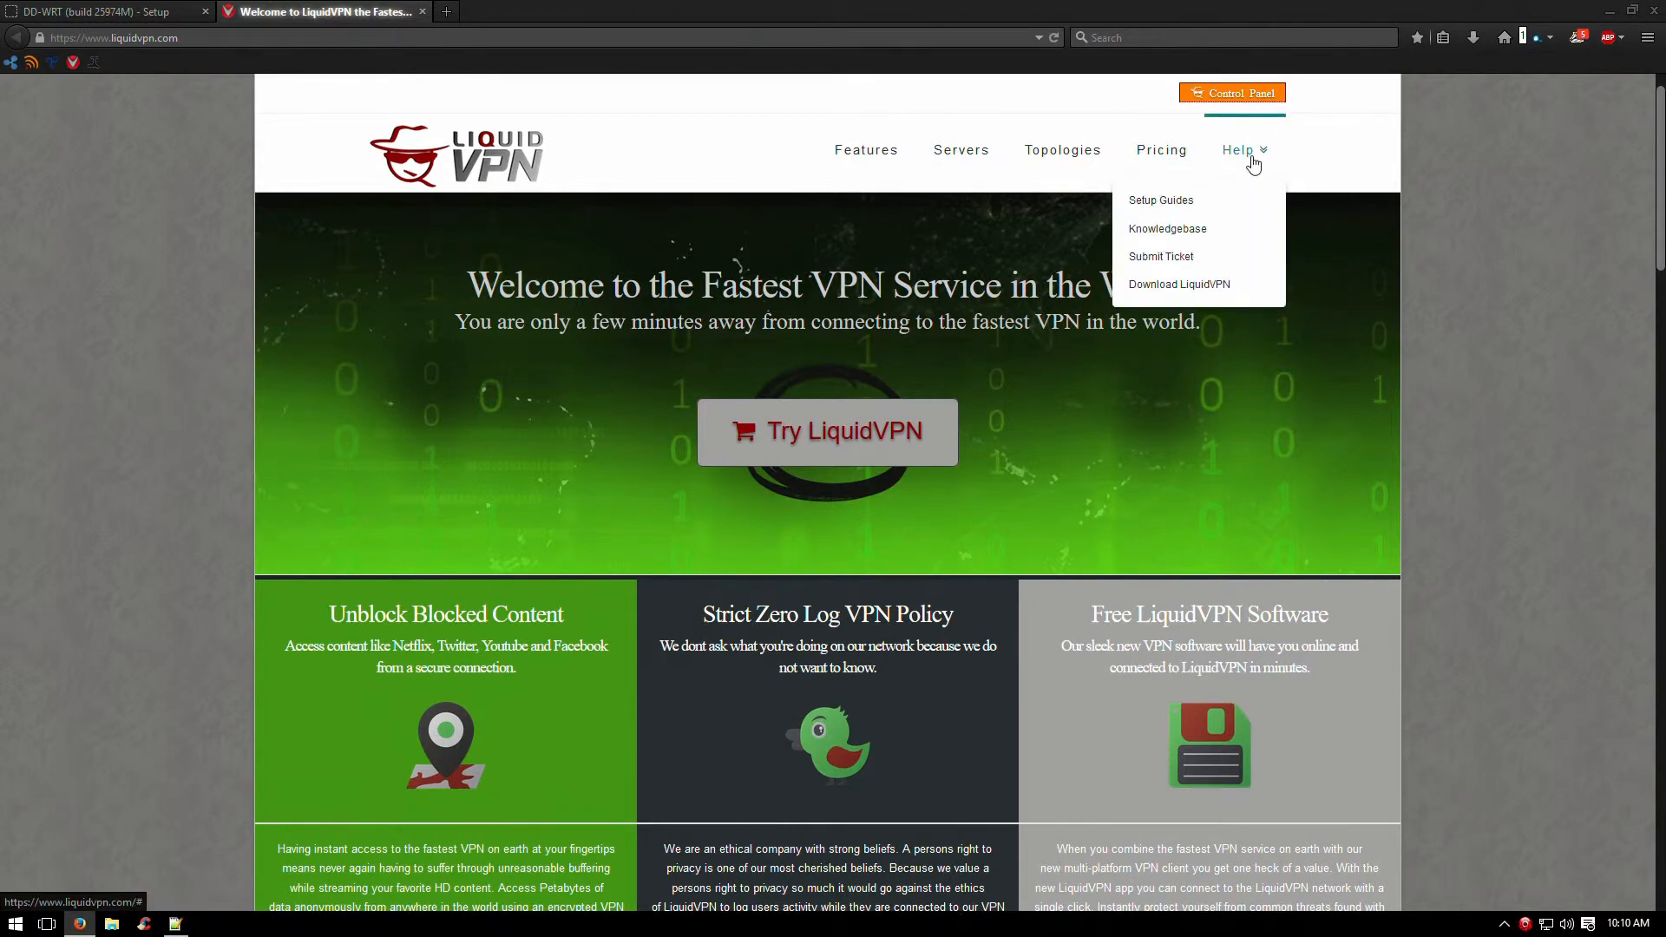
left_click(1167, 201)
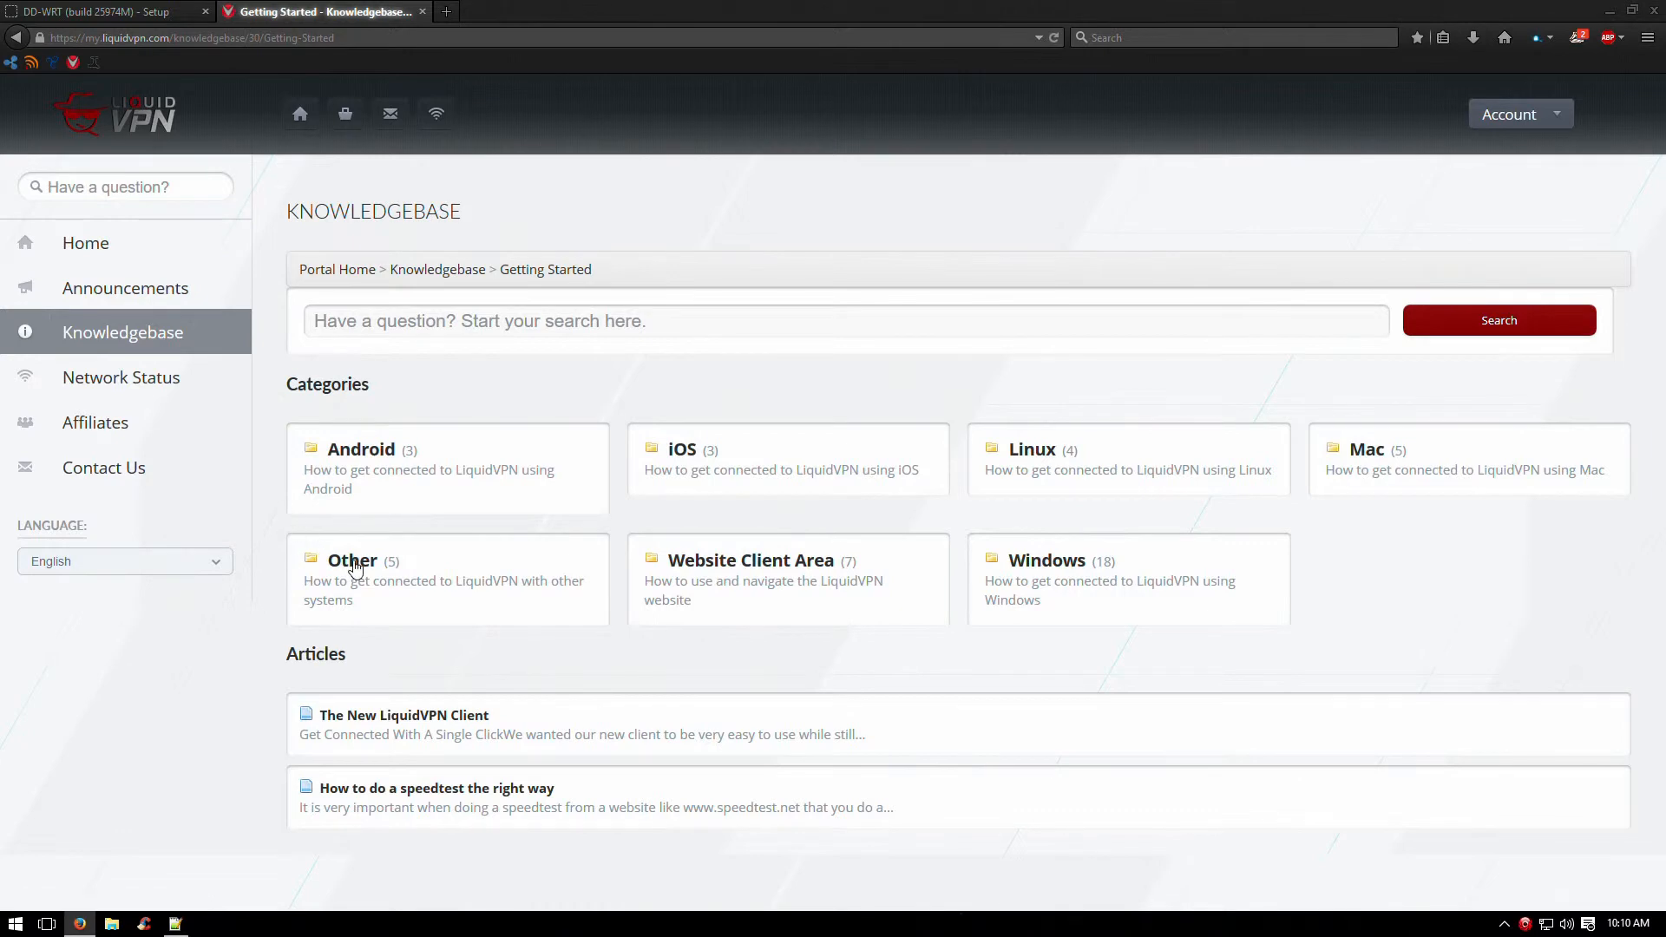
left_click(353, 564)
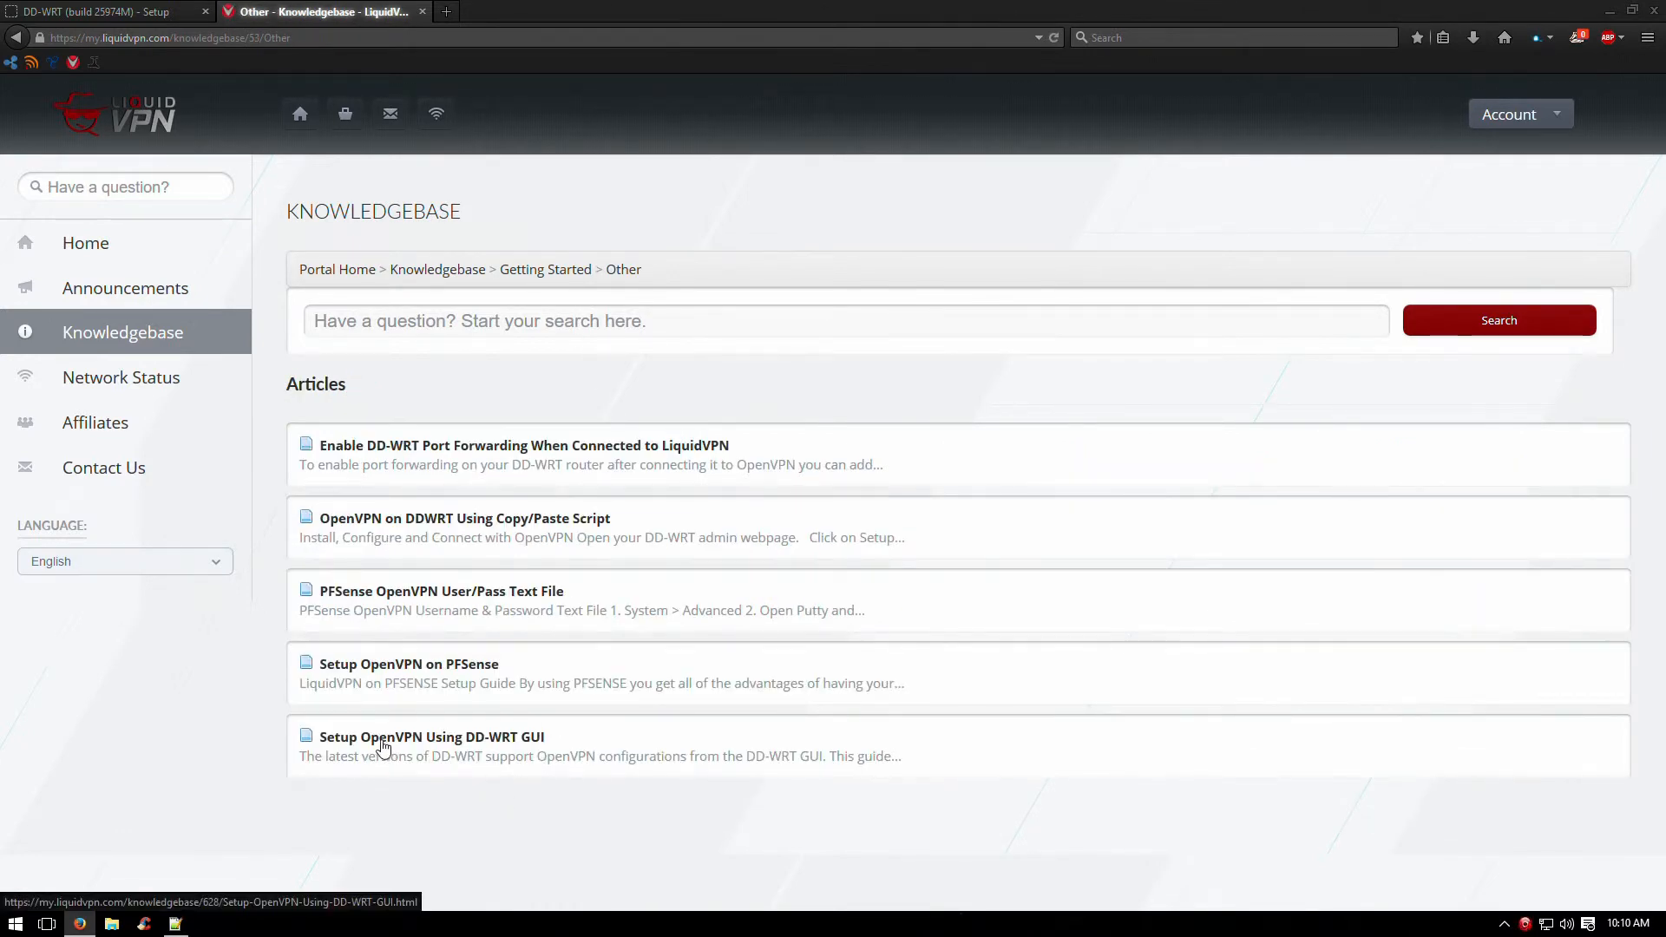
left_click(451, 742)
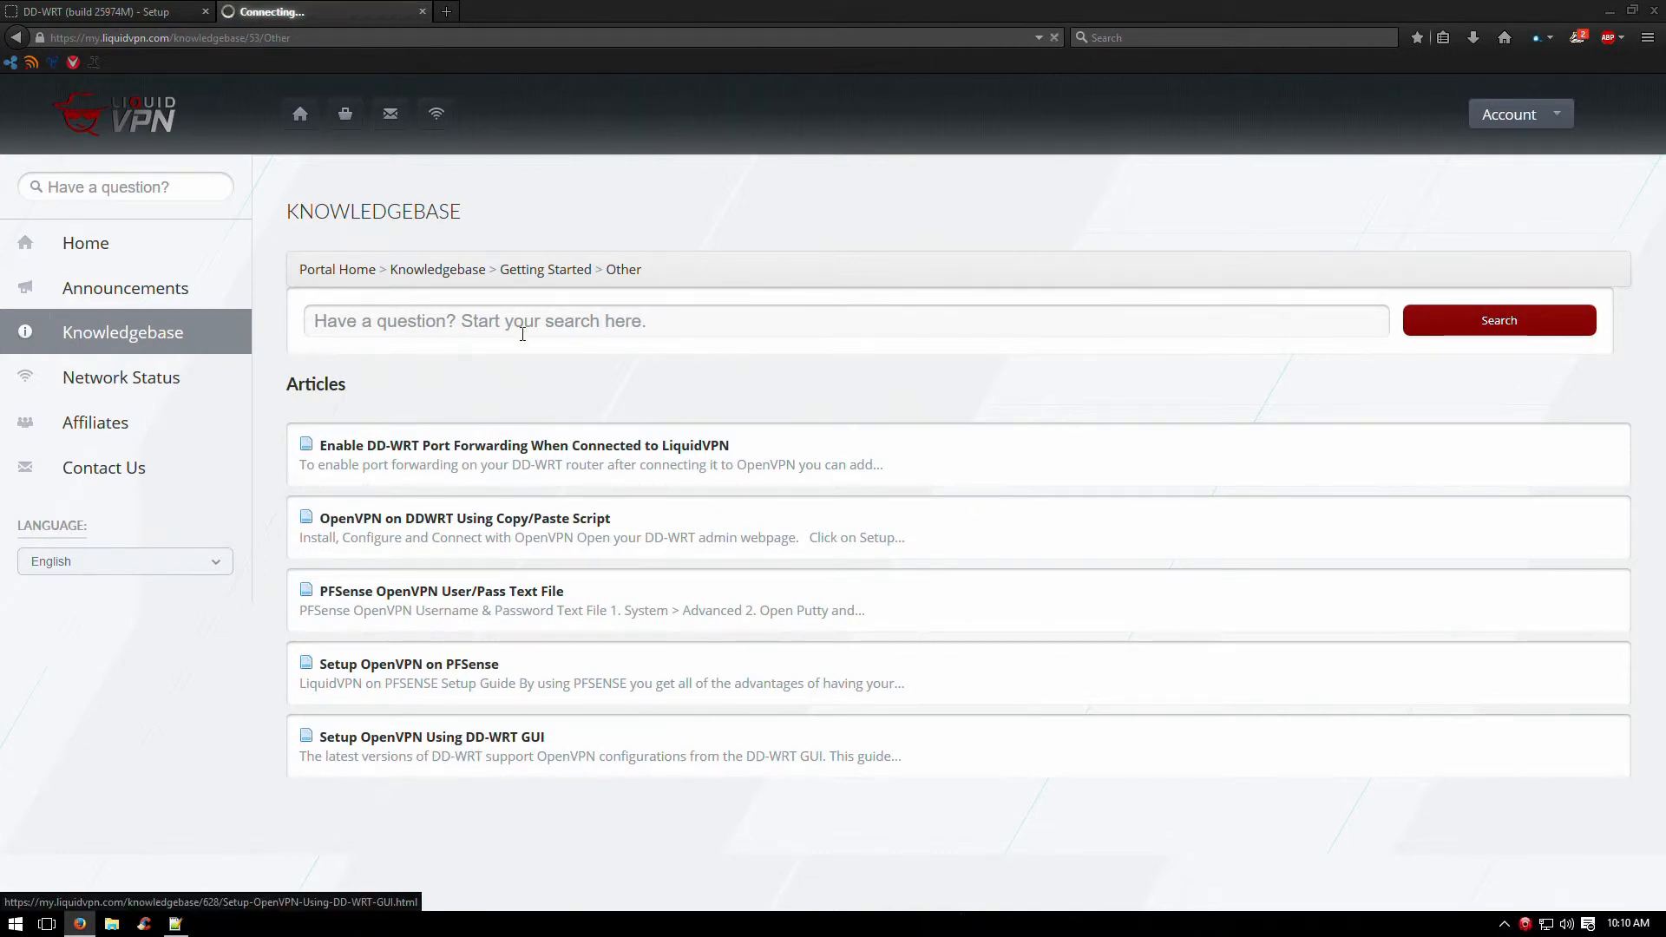
scroll(516, 452, "down", 1)
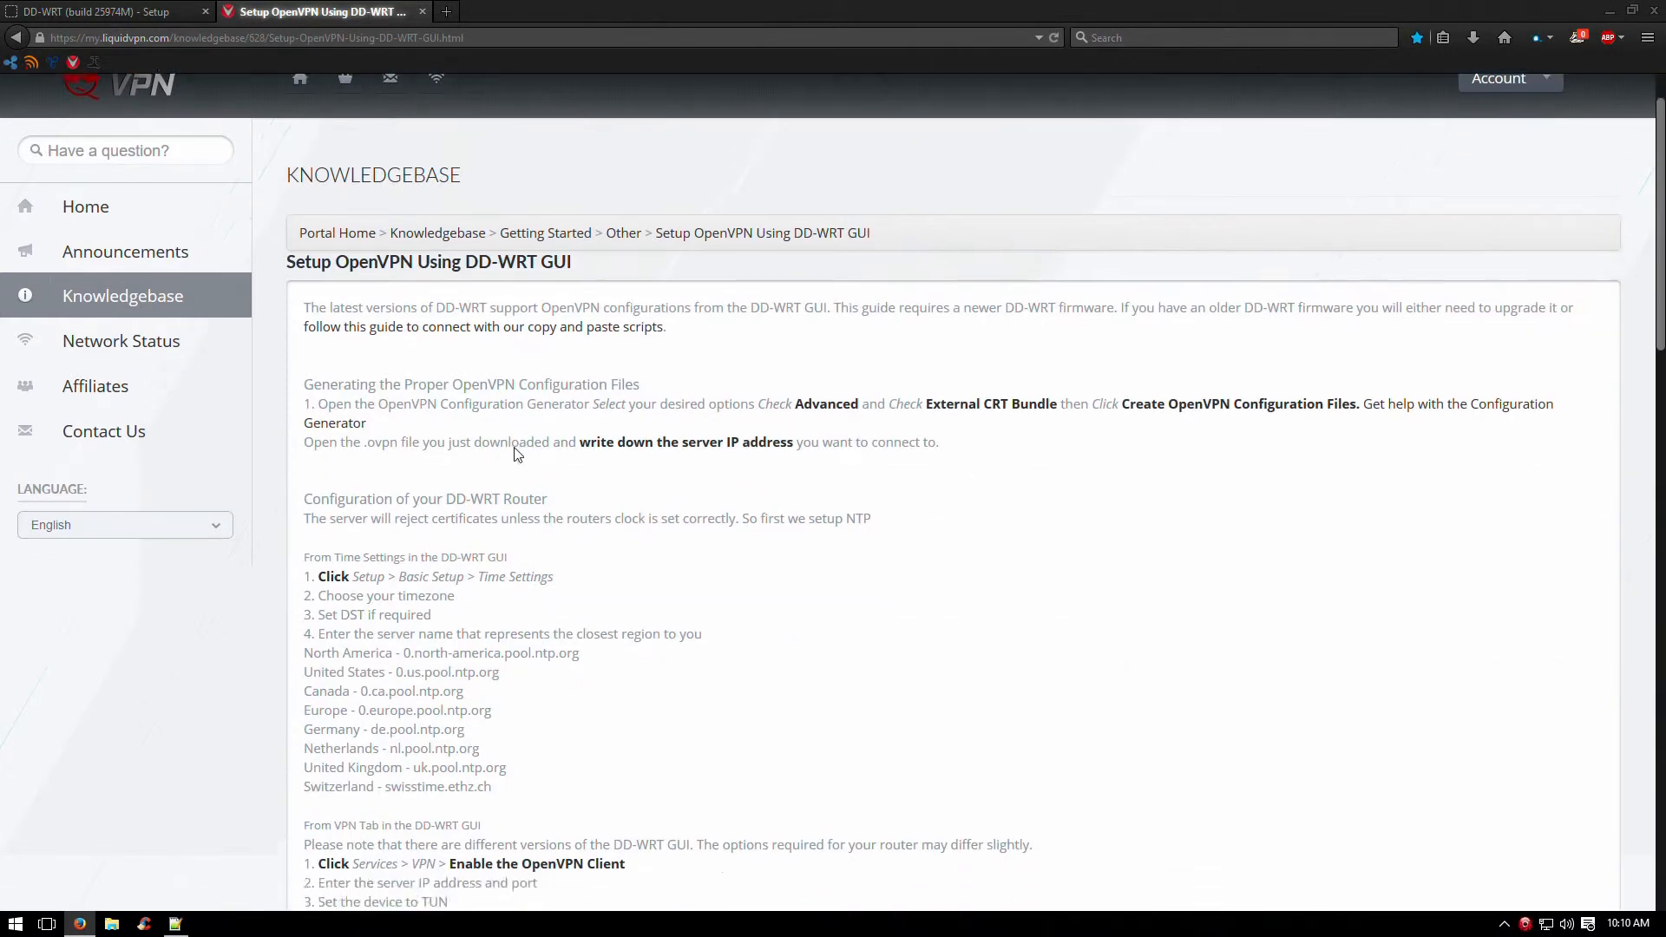
scroll(486, 494, "down", 3)
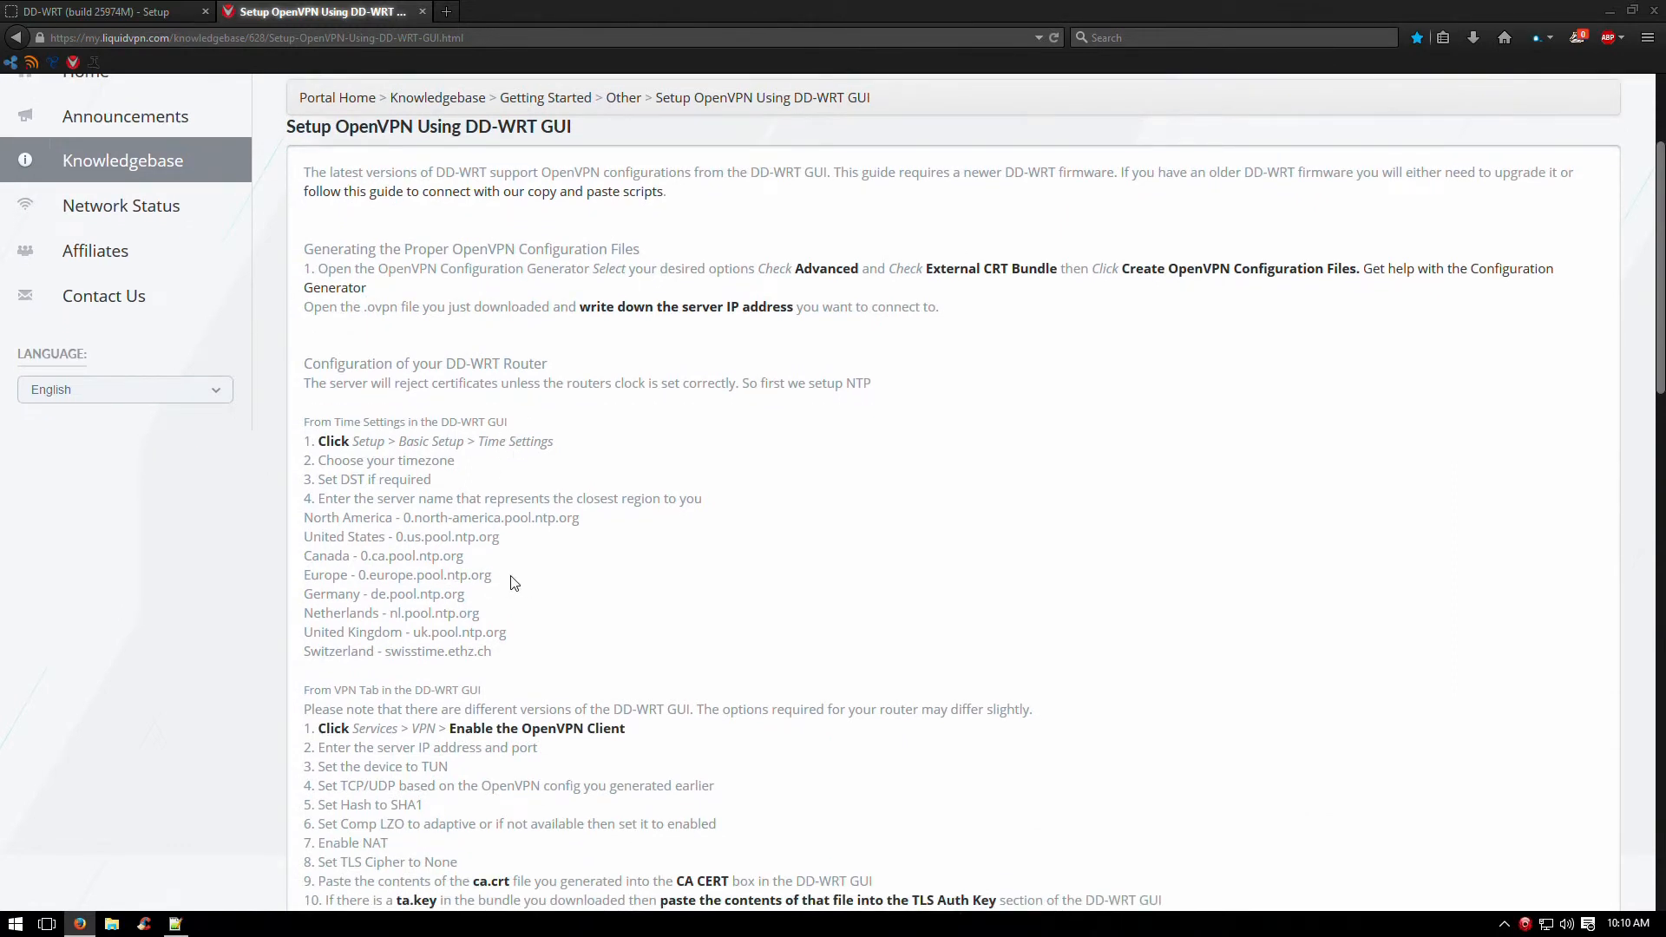
- Copy Canada's NTP server name, 0.ca.pool.ntp.org, from the LiquidVPN DD-WRT guide
left_click_drag(464, 557, 362, 556)
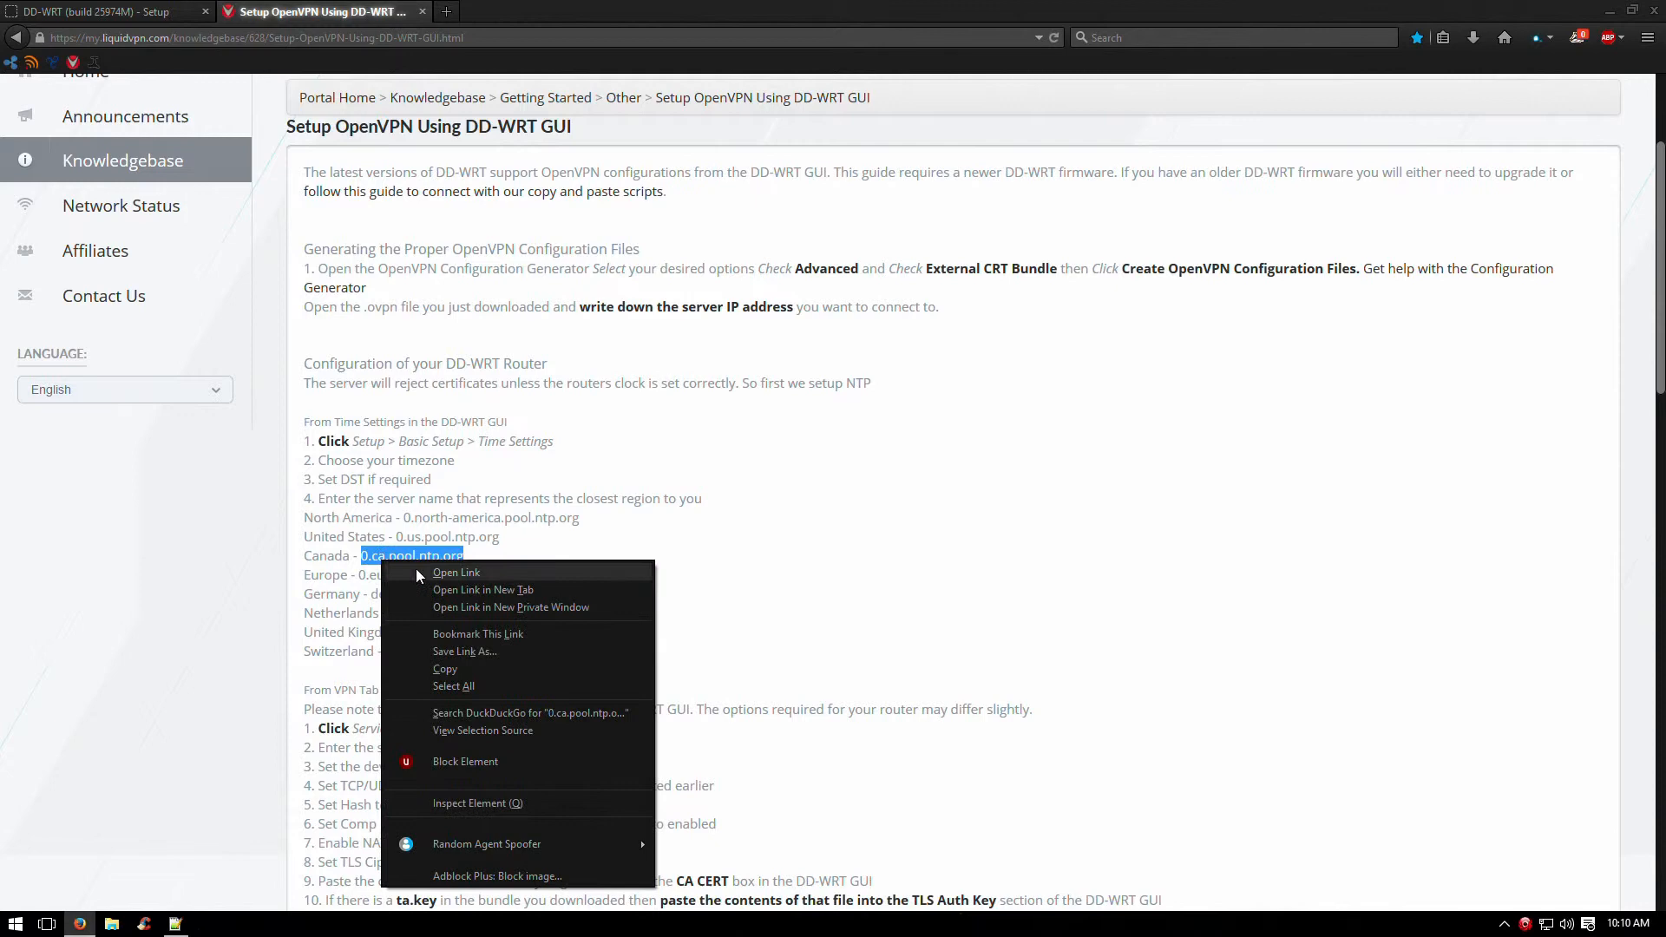
left_click(445, 668)
left_click(503, 559)
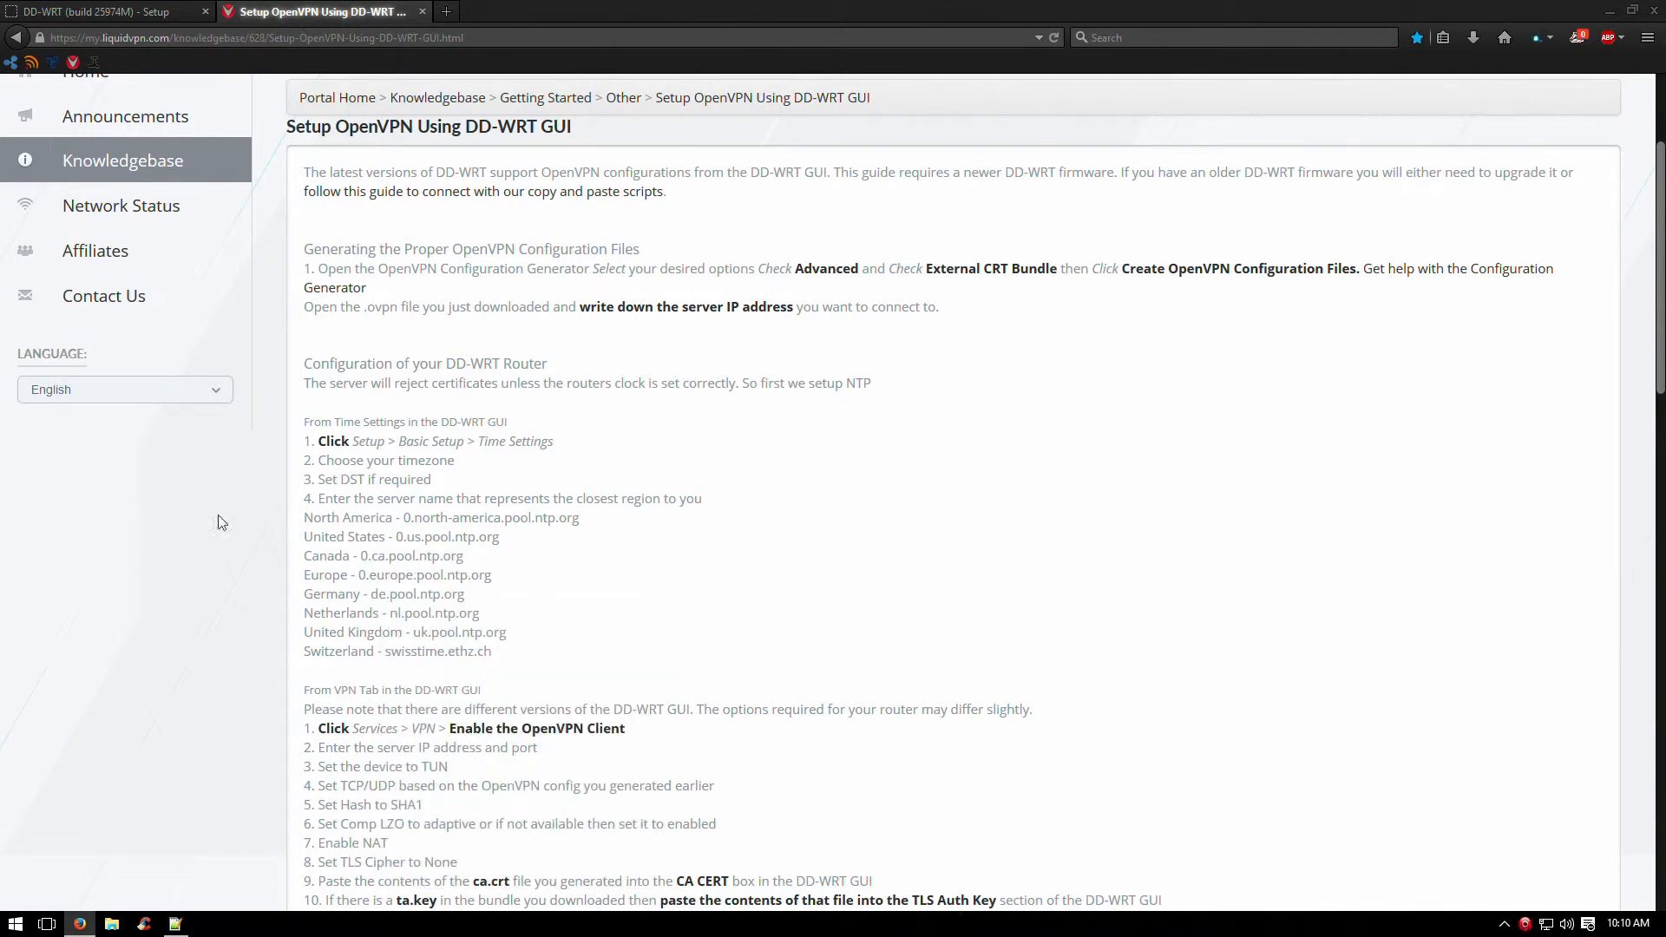
- Enable the router's NTP client in the basic setup time settings, paste 0.ca.pool.ntp.org as the server name, and save
left_click(122, 10)
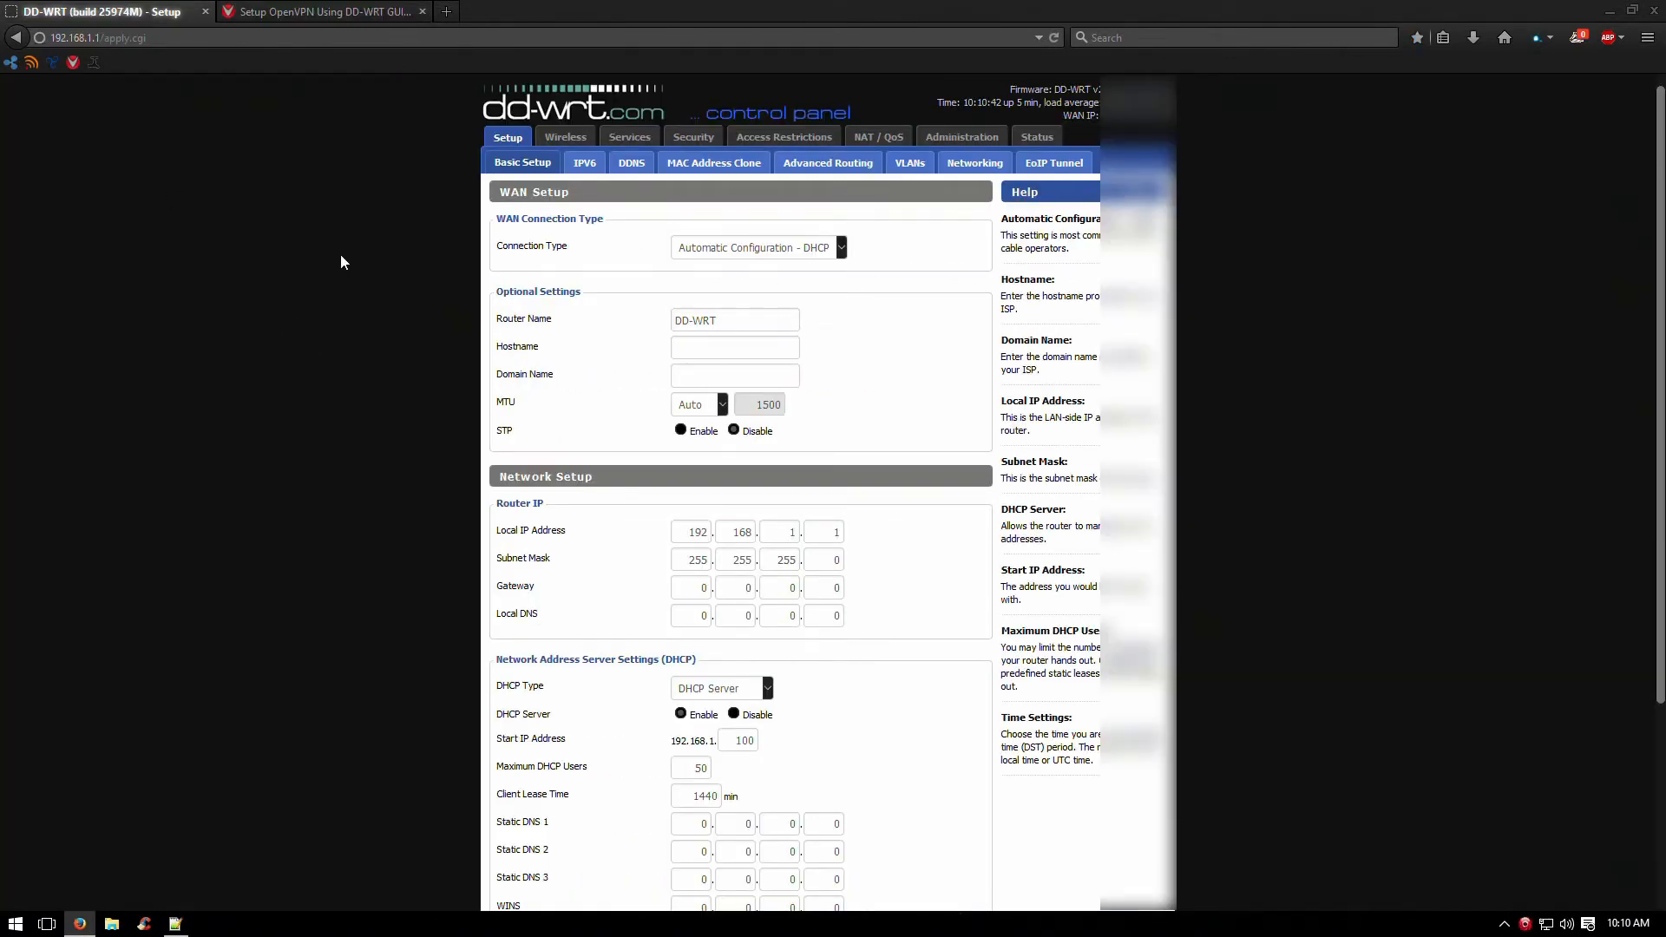
scroll(347, 269, "down", 3)
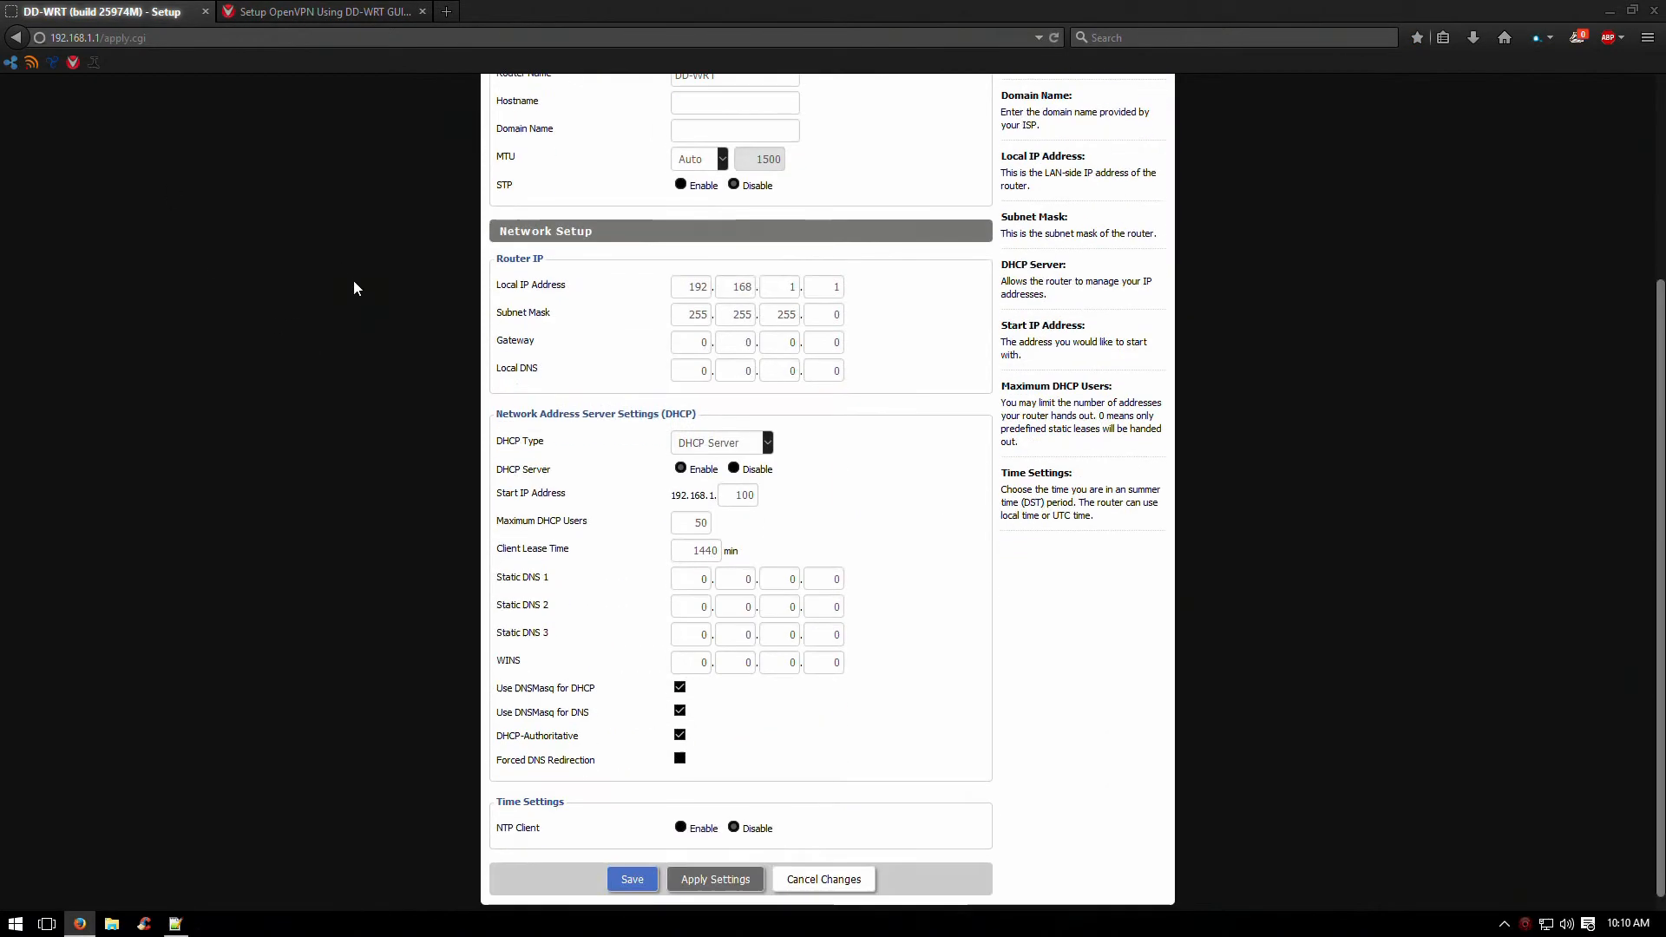
left_click(677, 826)
scroll(362, 737, "down", 1)
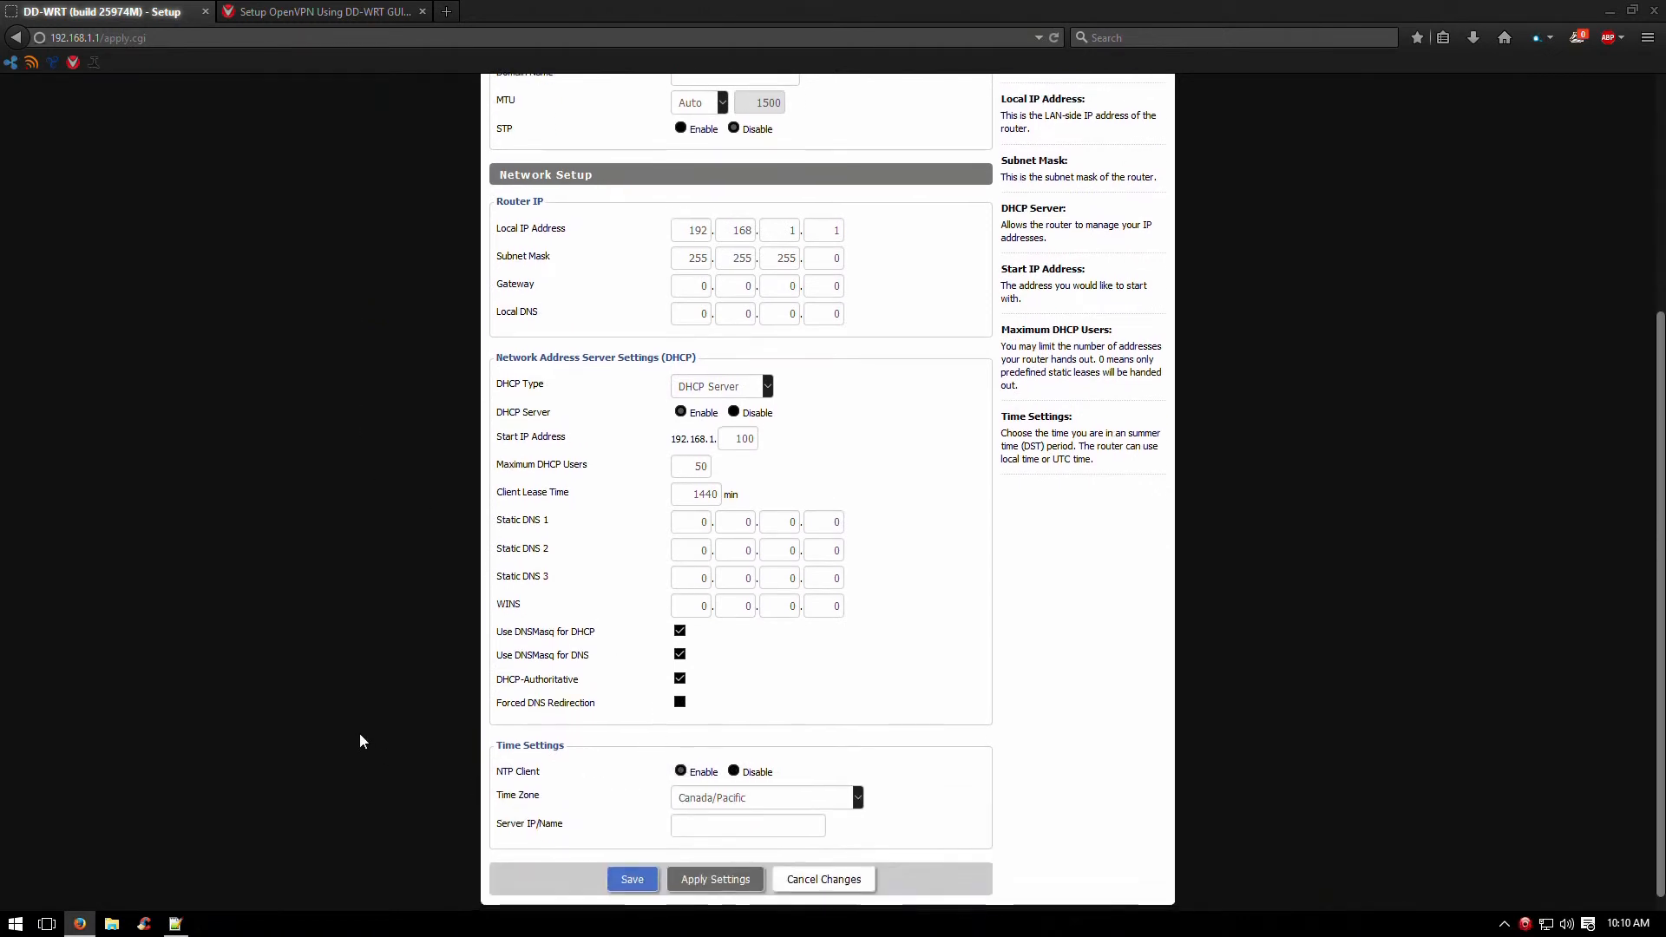
right_click(718, 821)
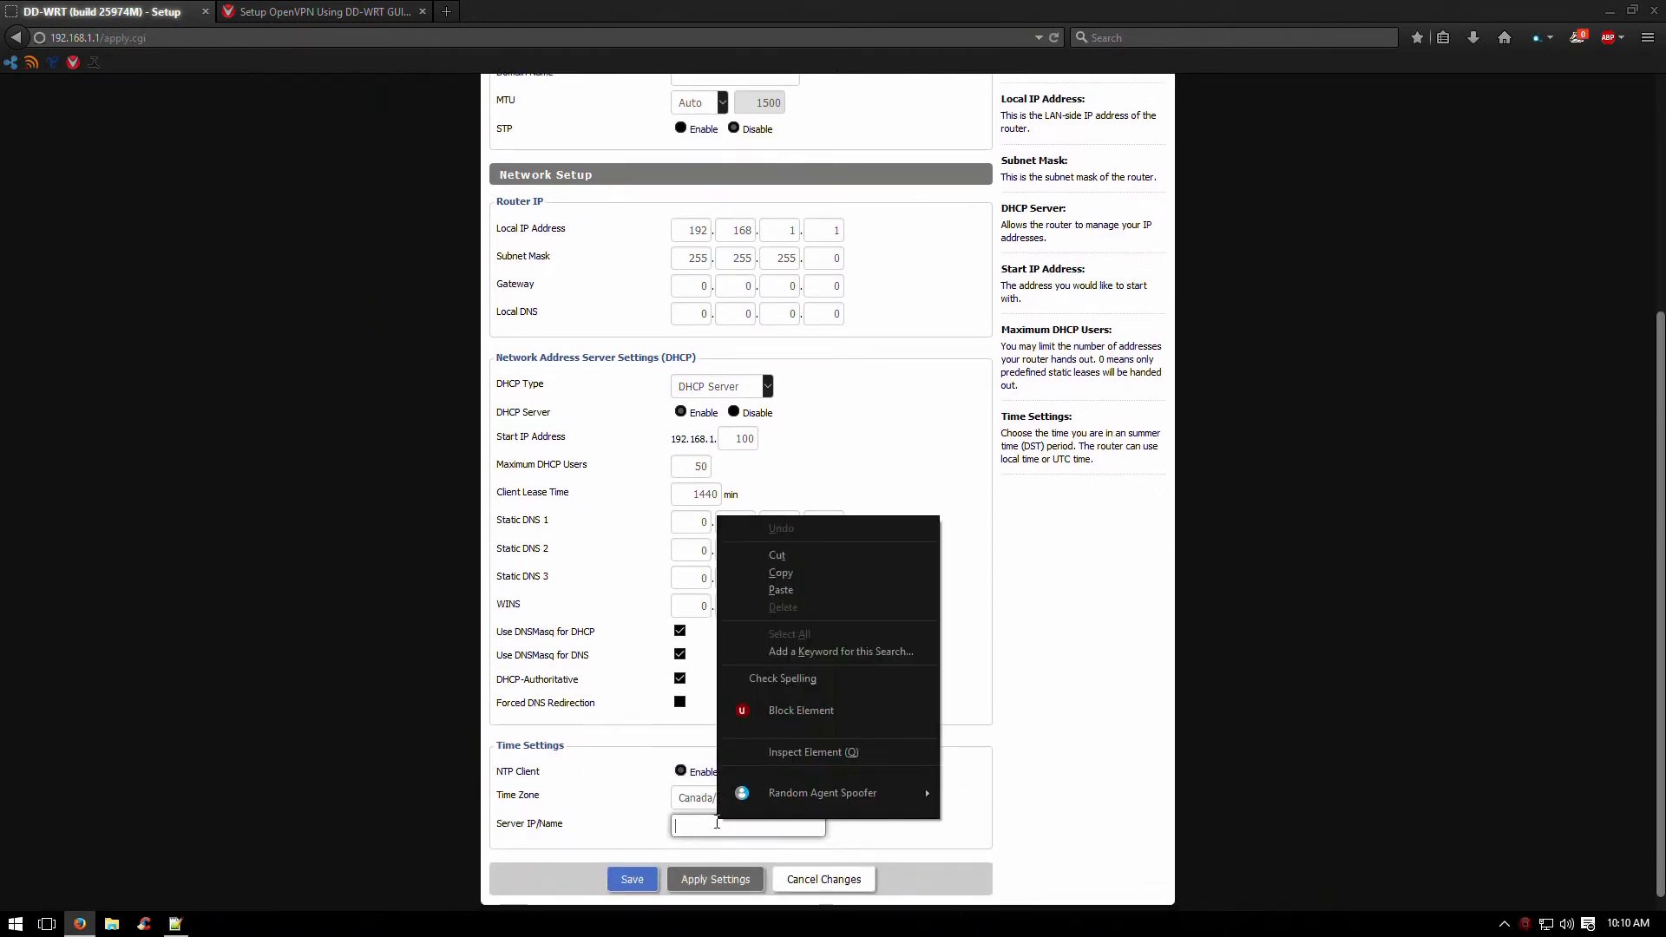
left_click(791, 590)
left_click(632, 879)
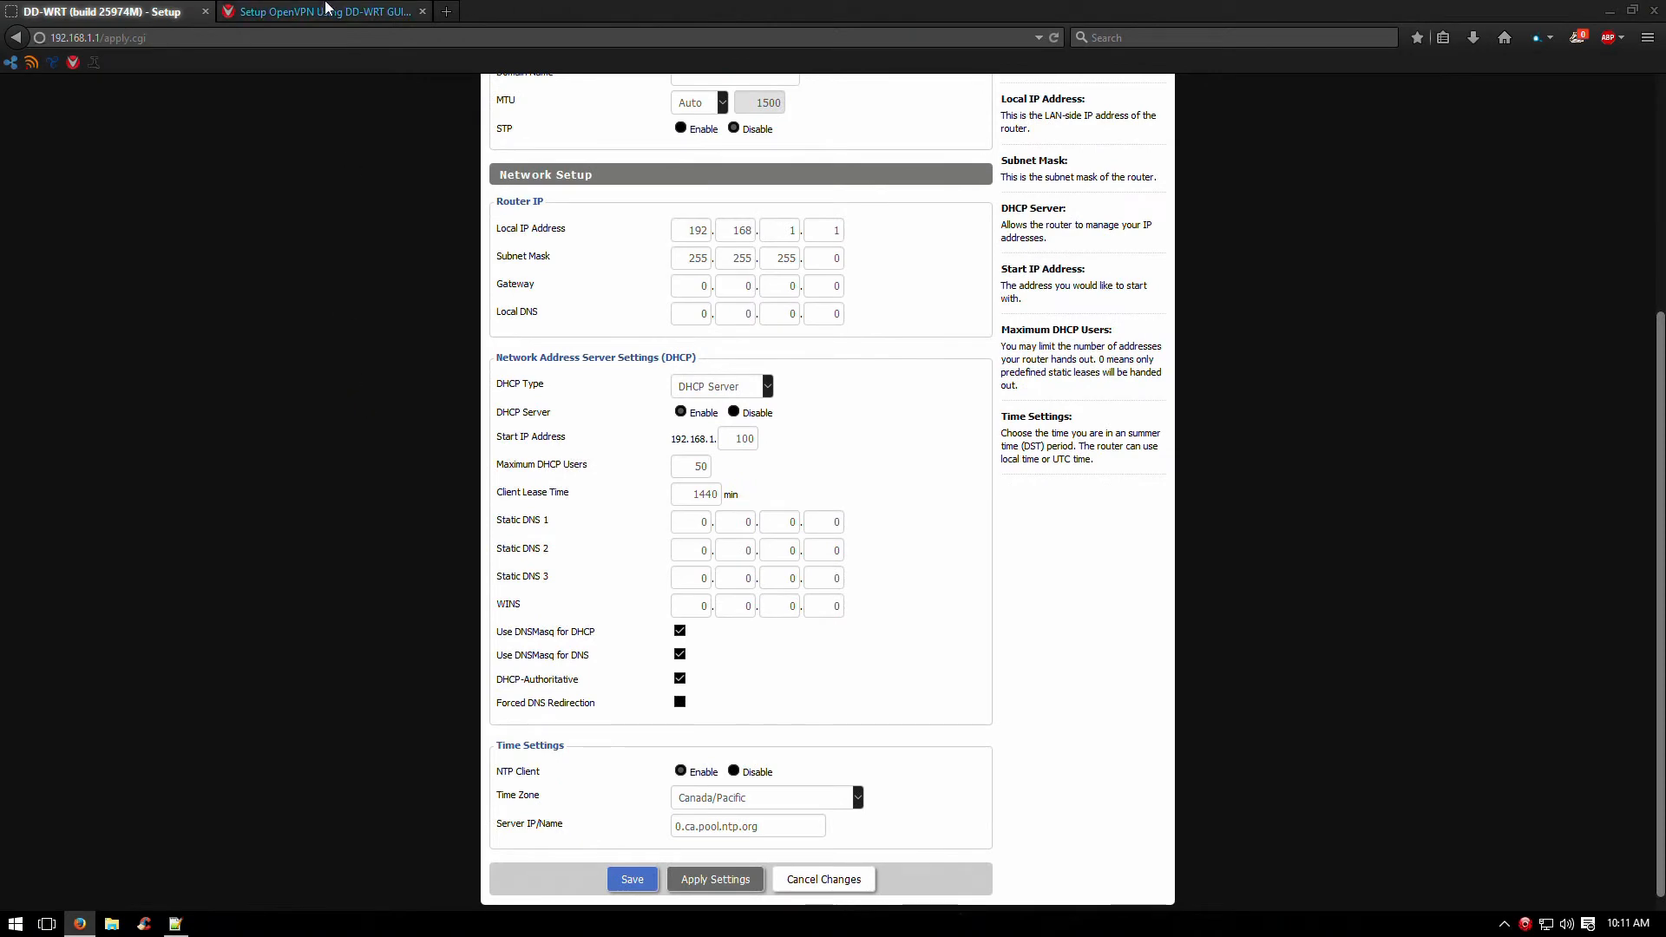
- Copy the four iptables rules for tun0 from the Commands section of the LiquidVPN guide
left_click(327, 10)
scroll(407, 469, "down", 6)
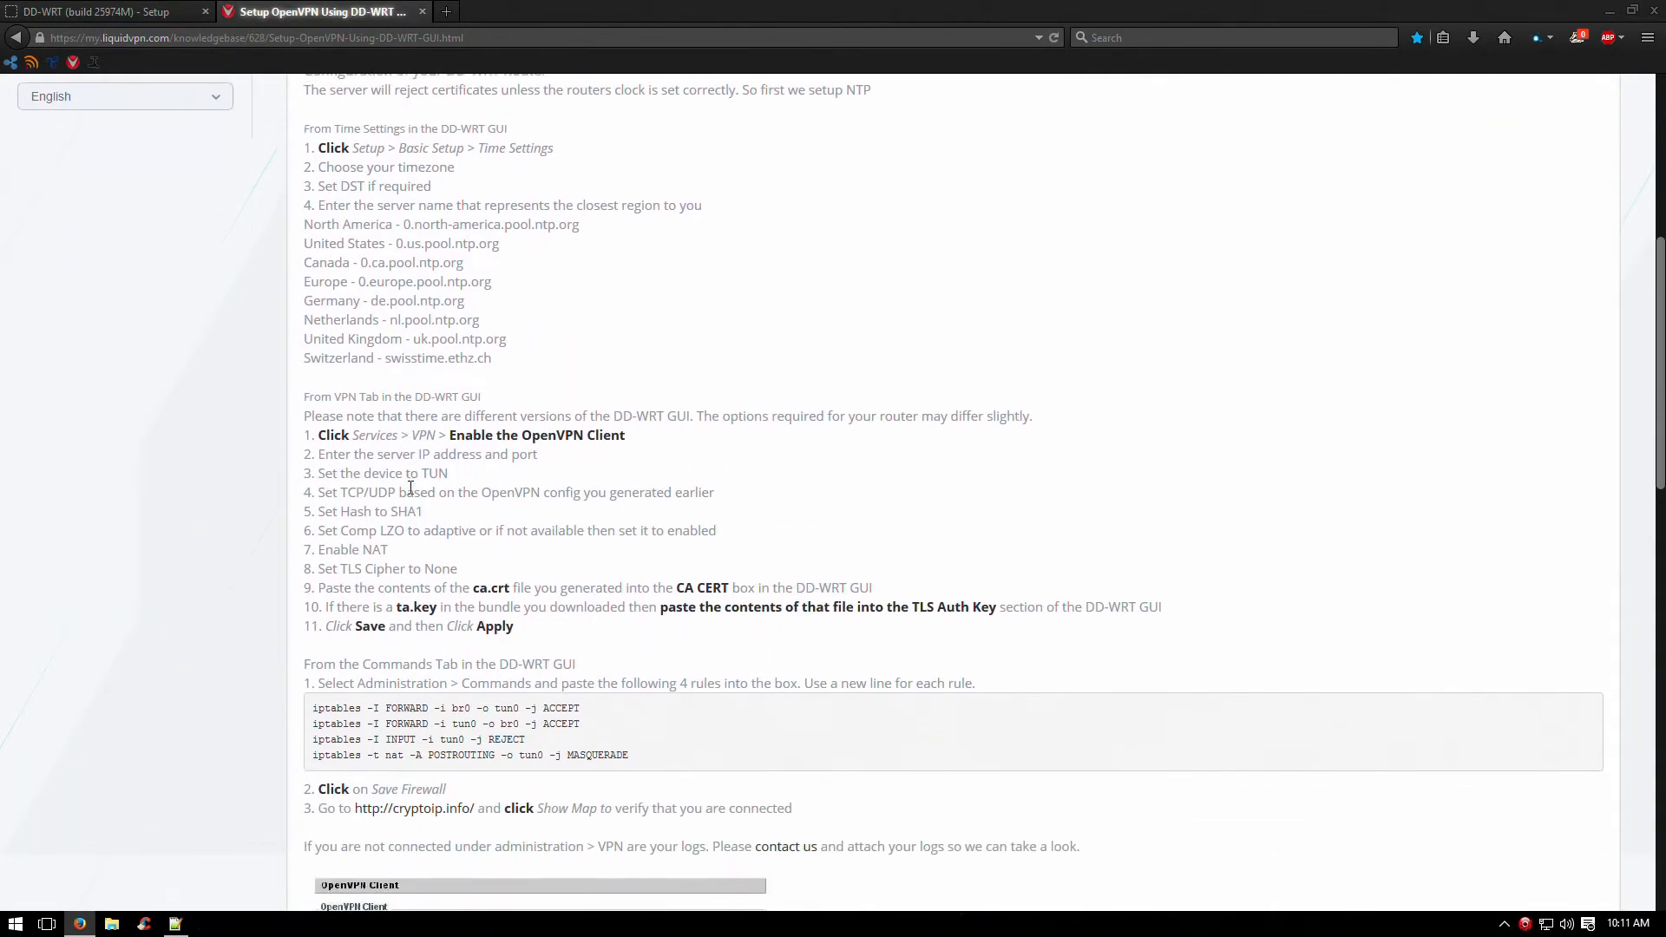
left_click_drag(642, 477, 310, 425)
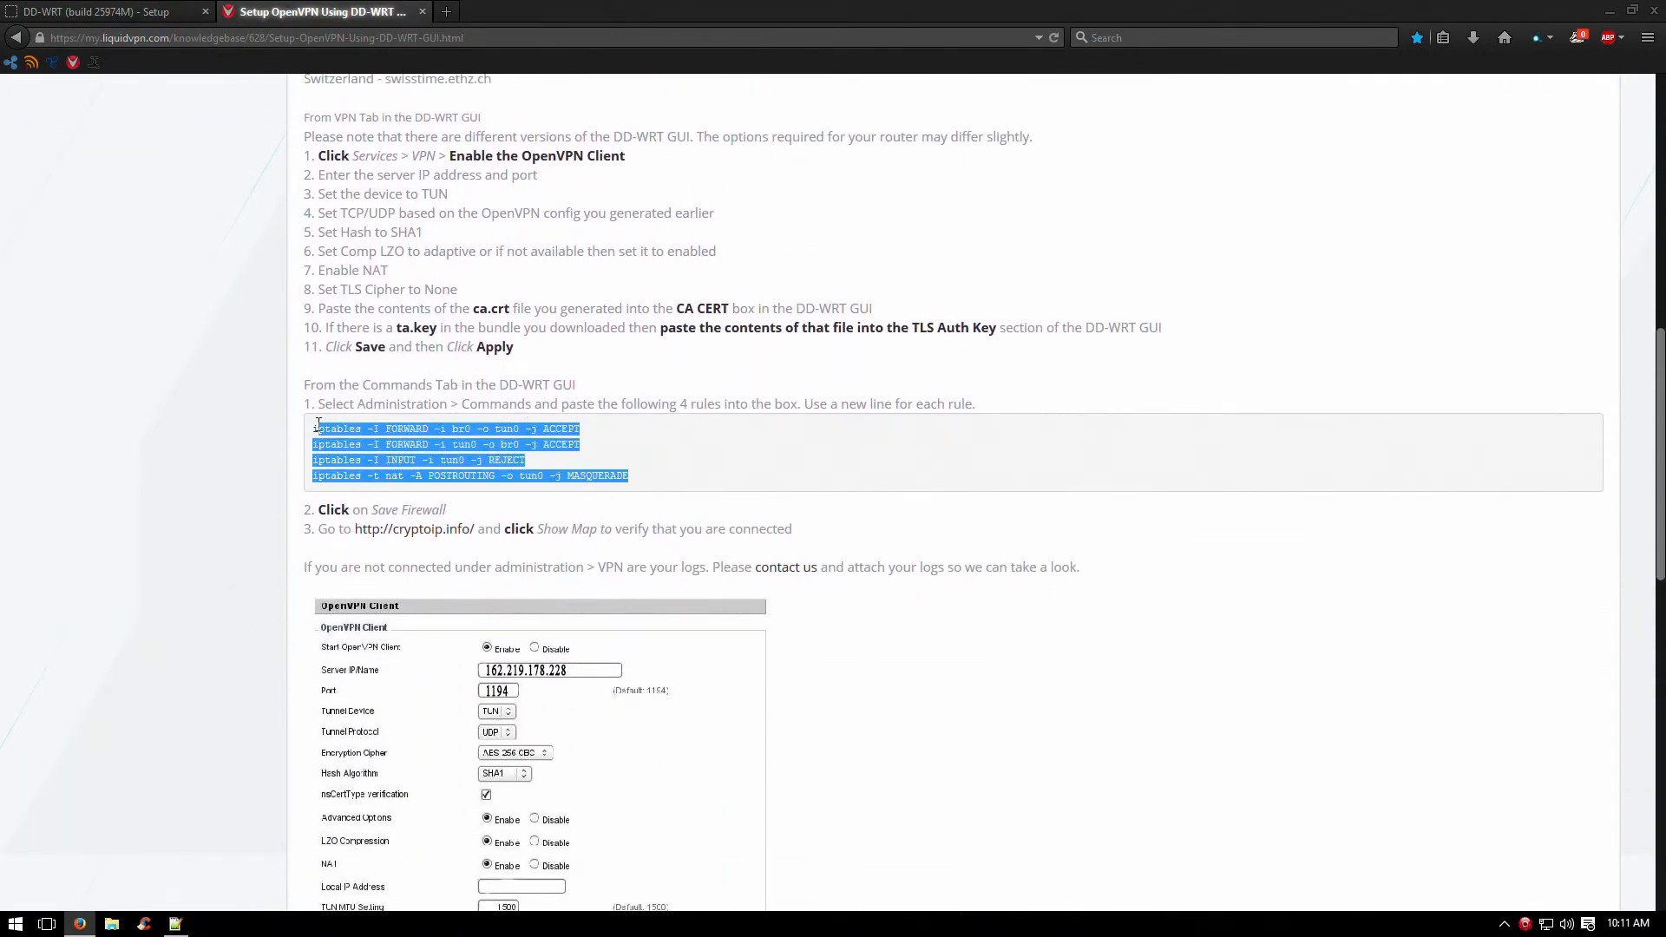
right_click(354, 438)
left_click(390, 451)
left_click(597, 466)
- Paste the four iptables rules into the router's administration command shell and save them as firewall rules
left_click(101, 12)
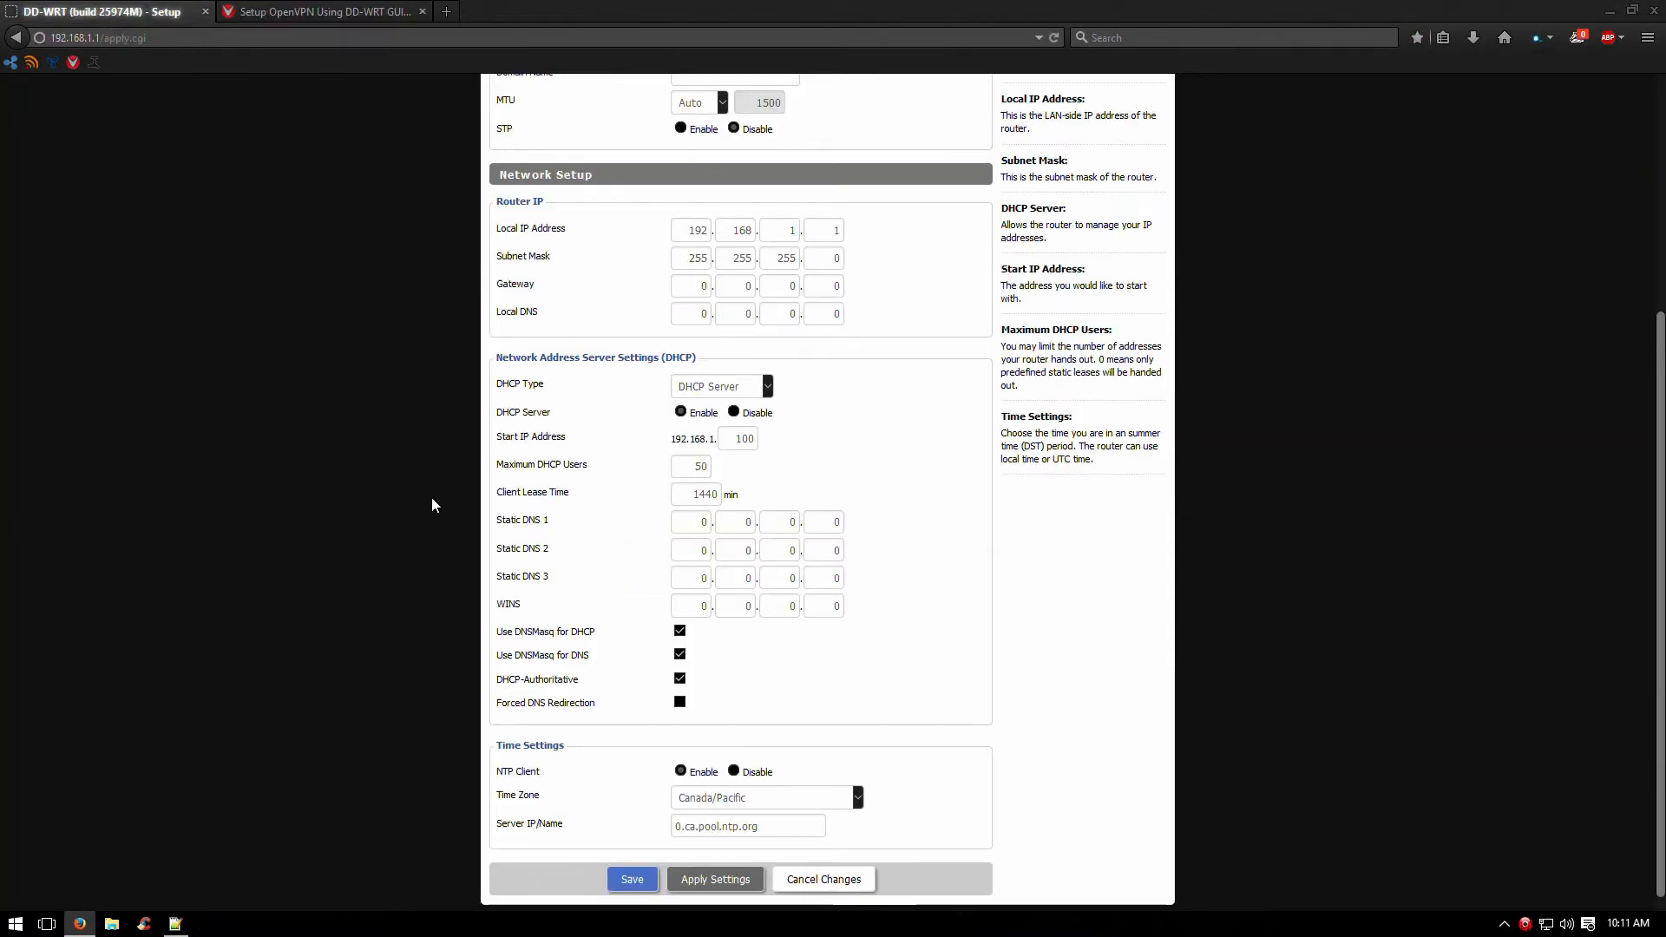
left_click(958, 138)
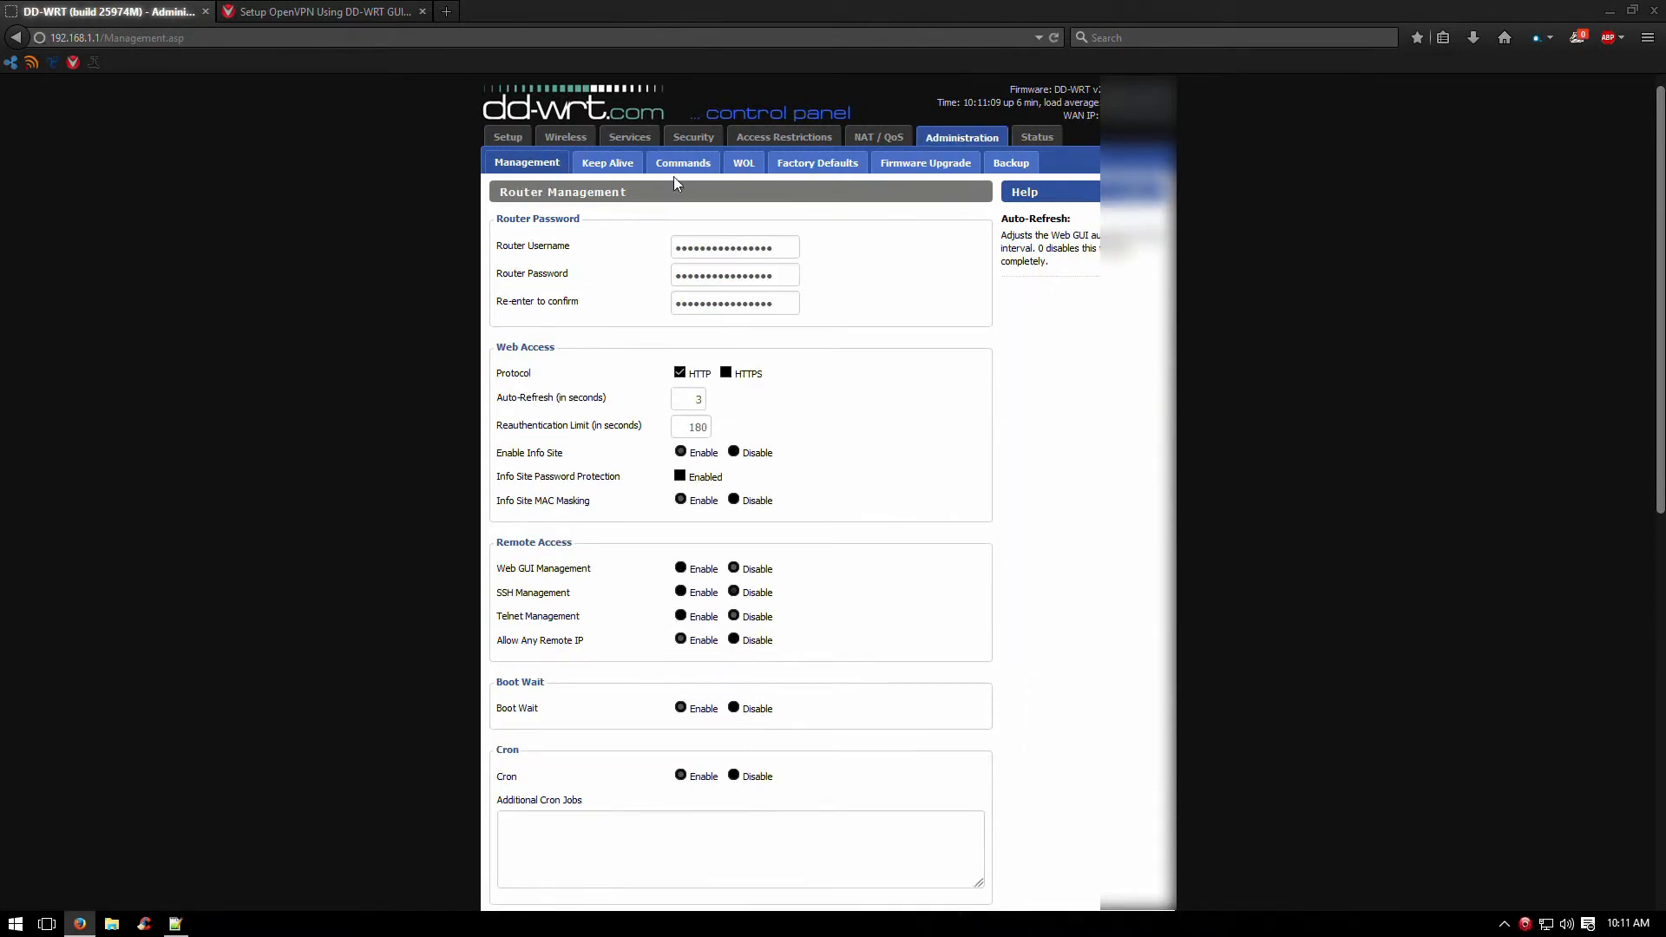
left_click(682, 169)
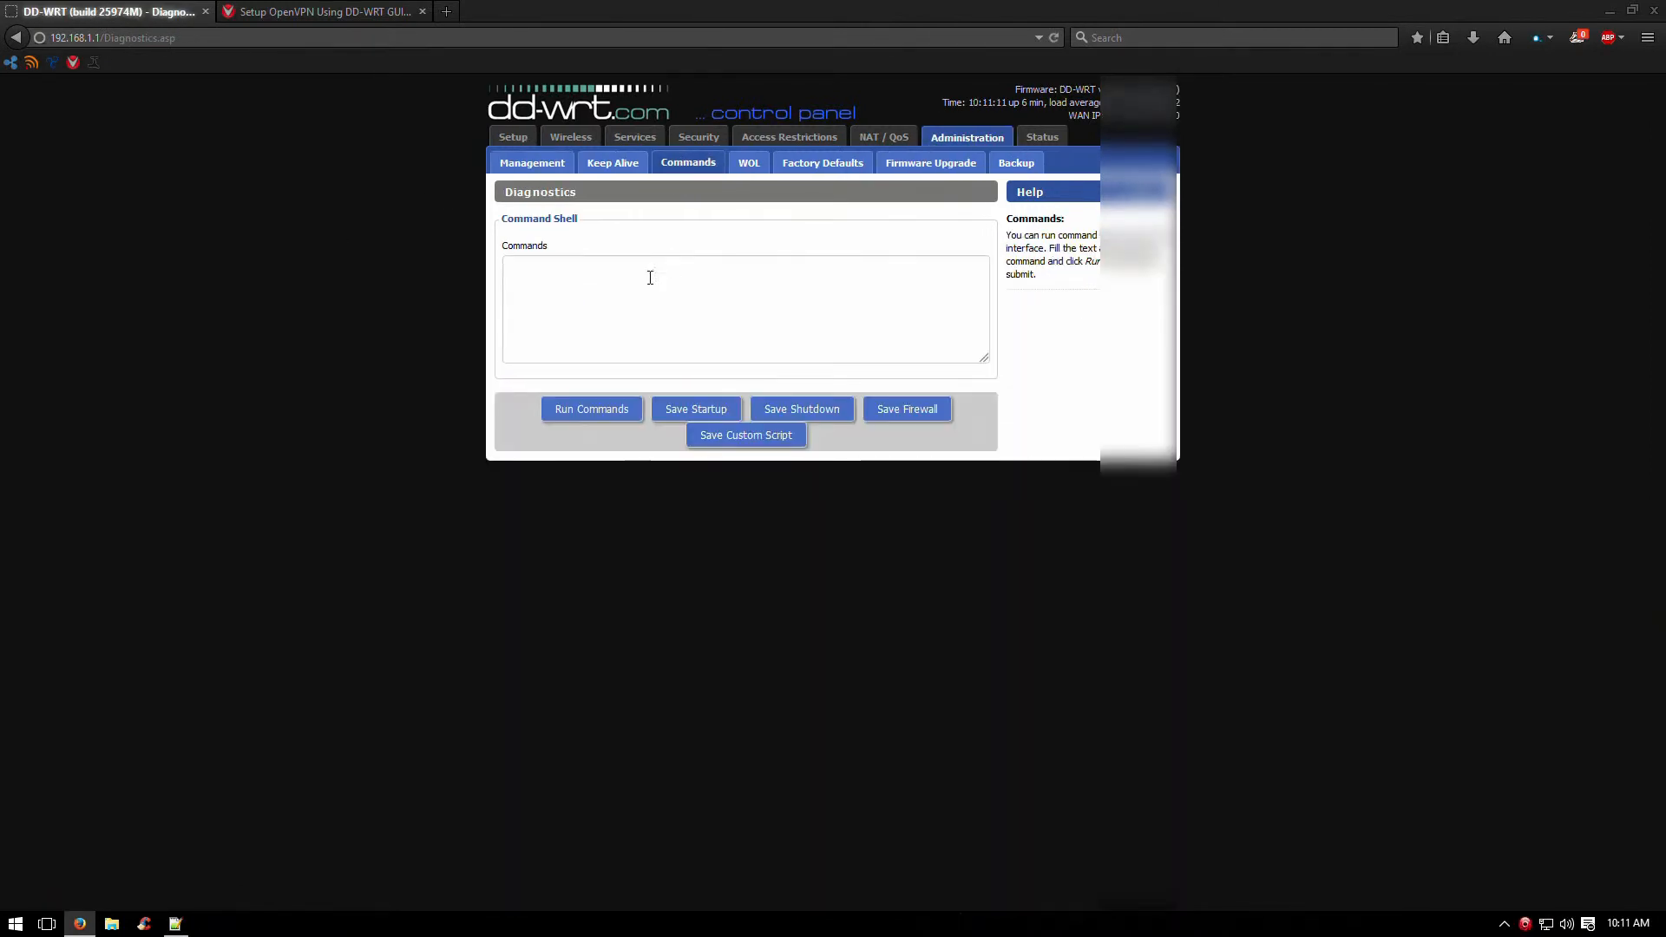
left_click(572, 309)
right_click(584, 289)
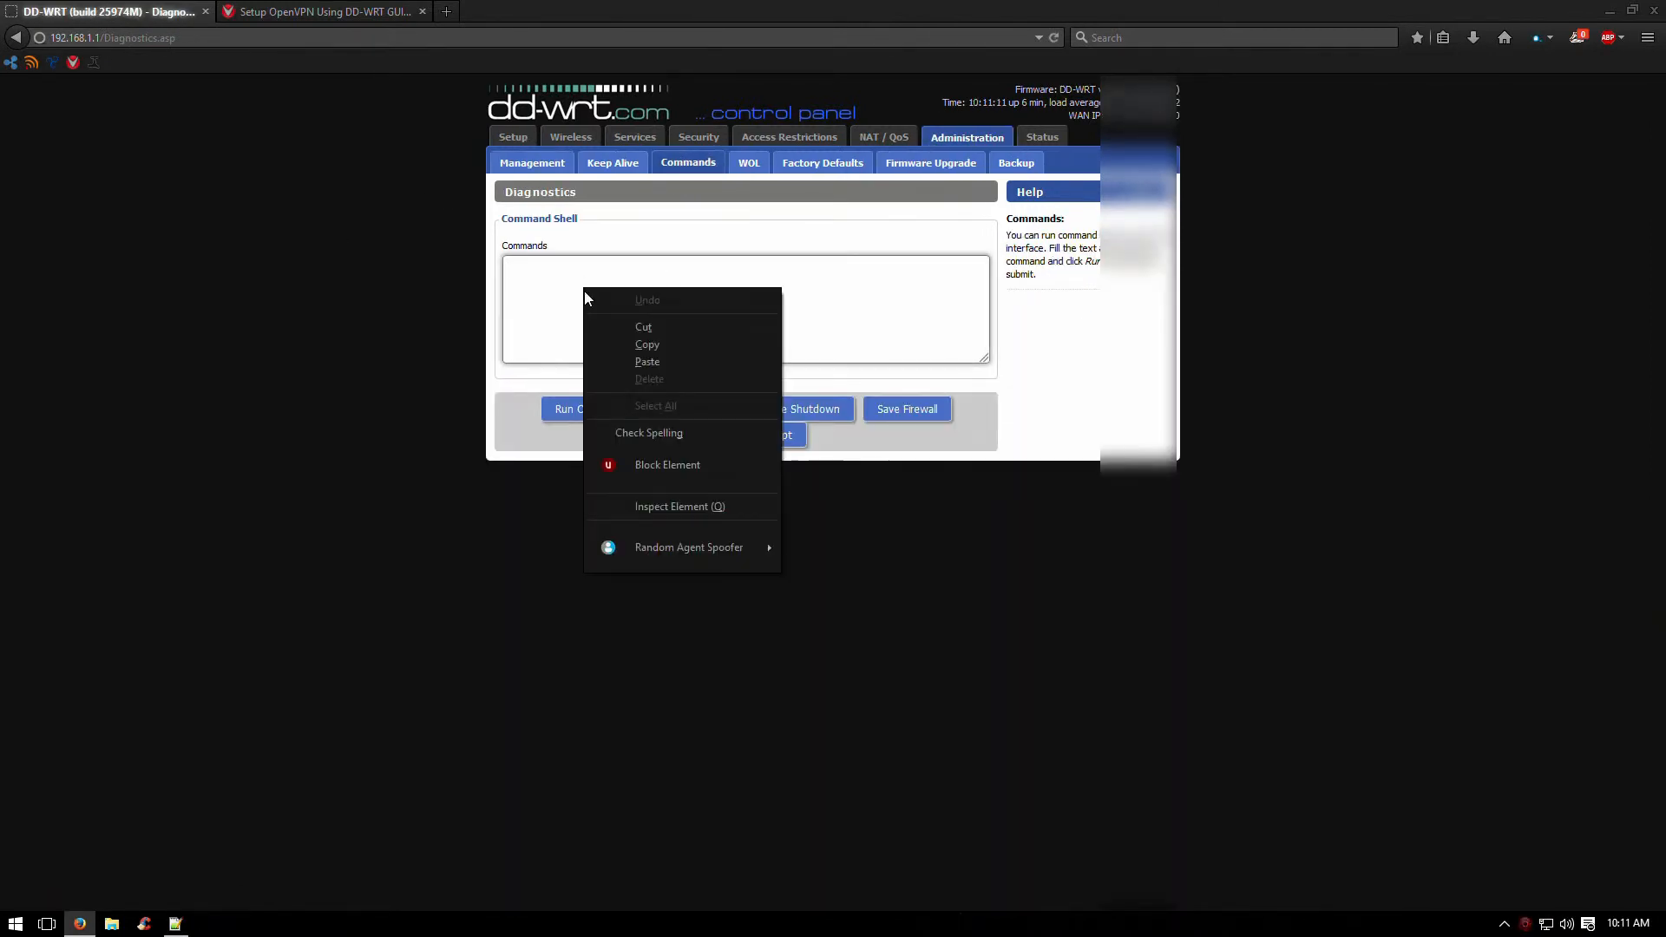
left_click(652, 358)
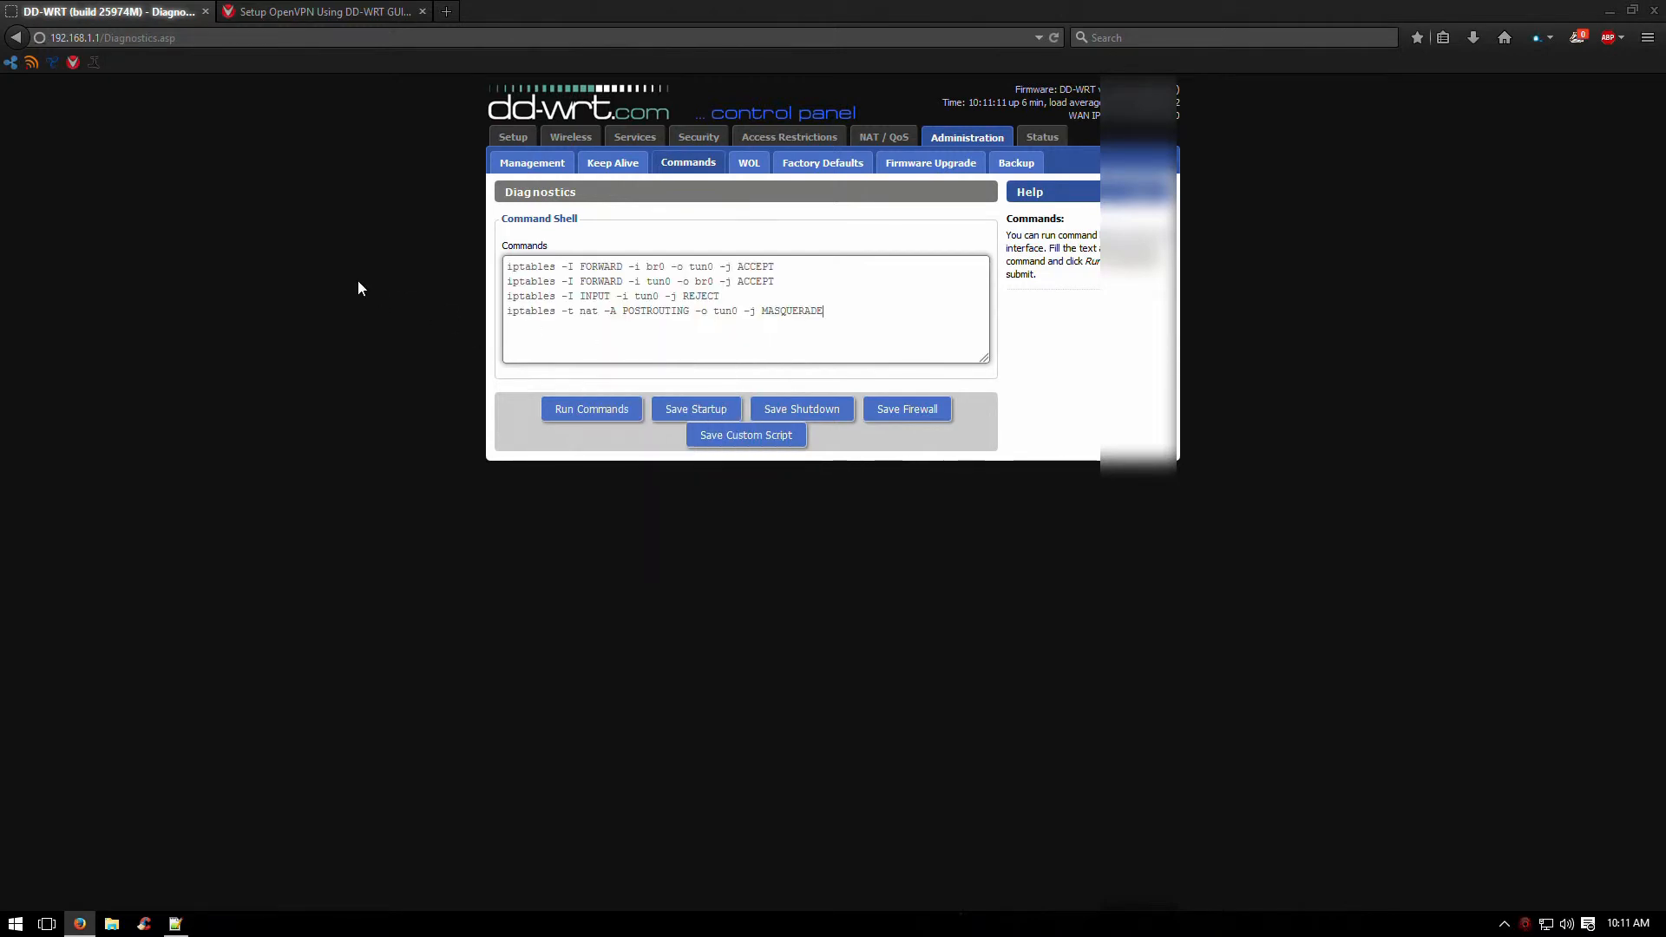
left_click(907, 414)
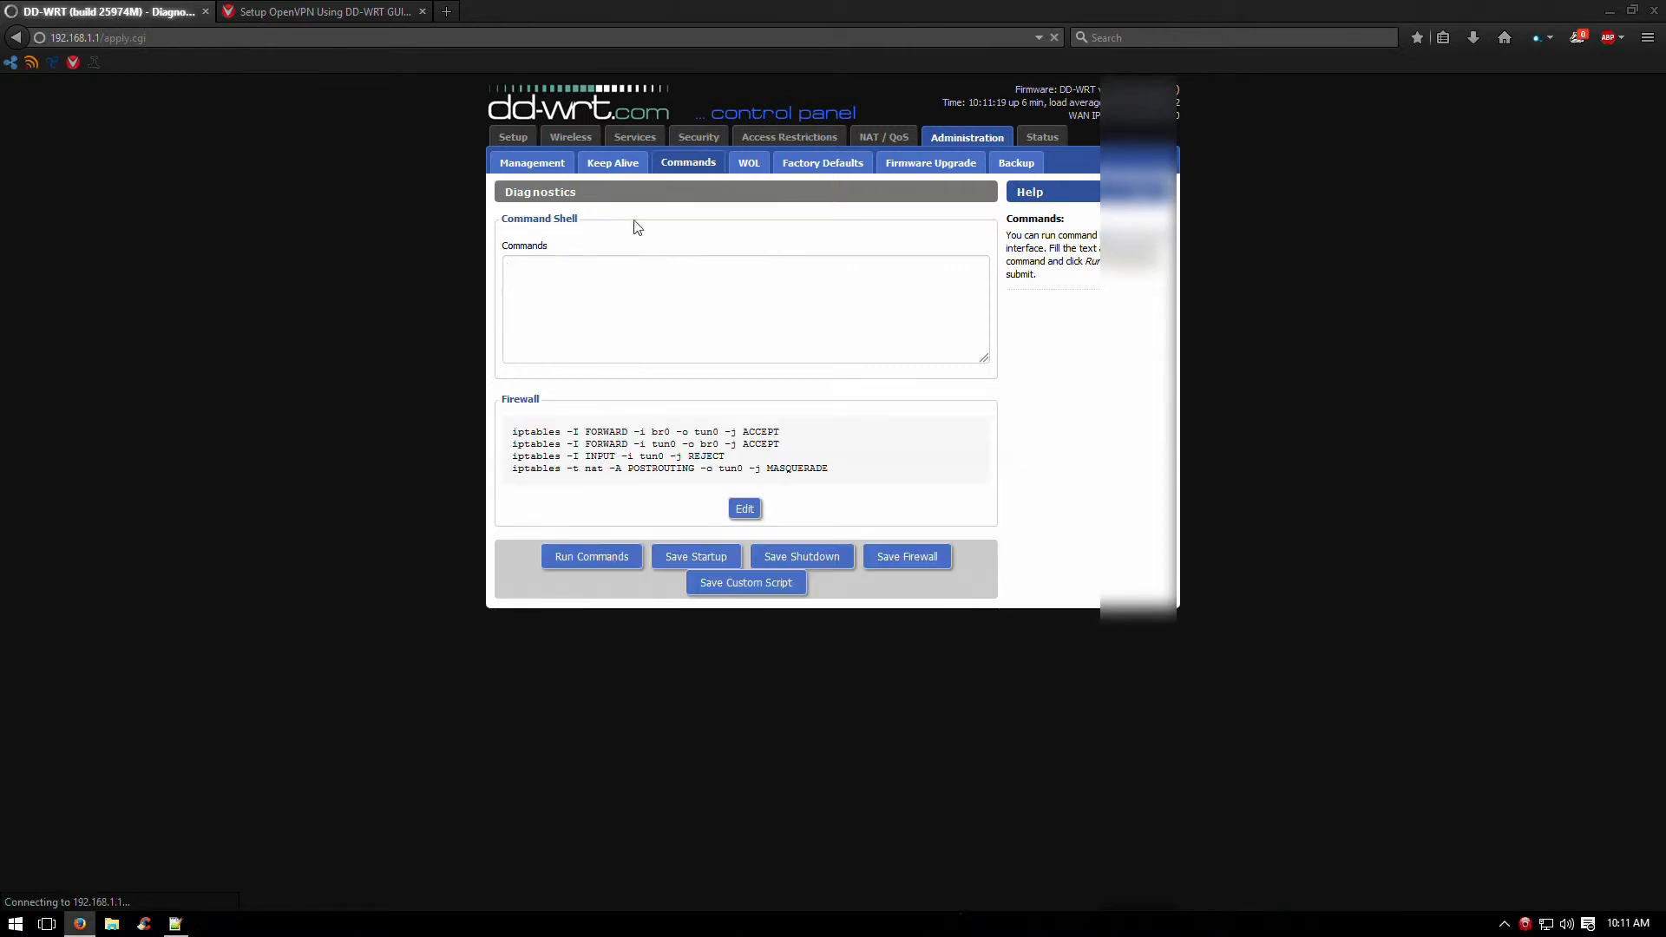
- Close the LiquidVPN guide and look through the router's administration management settings
left_click(562, 169)
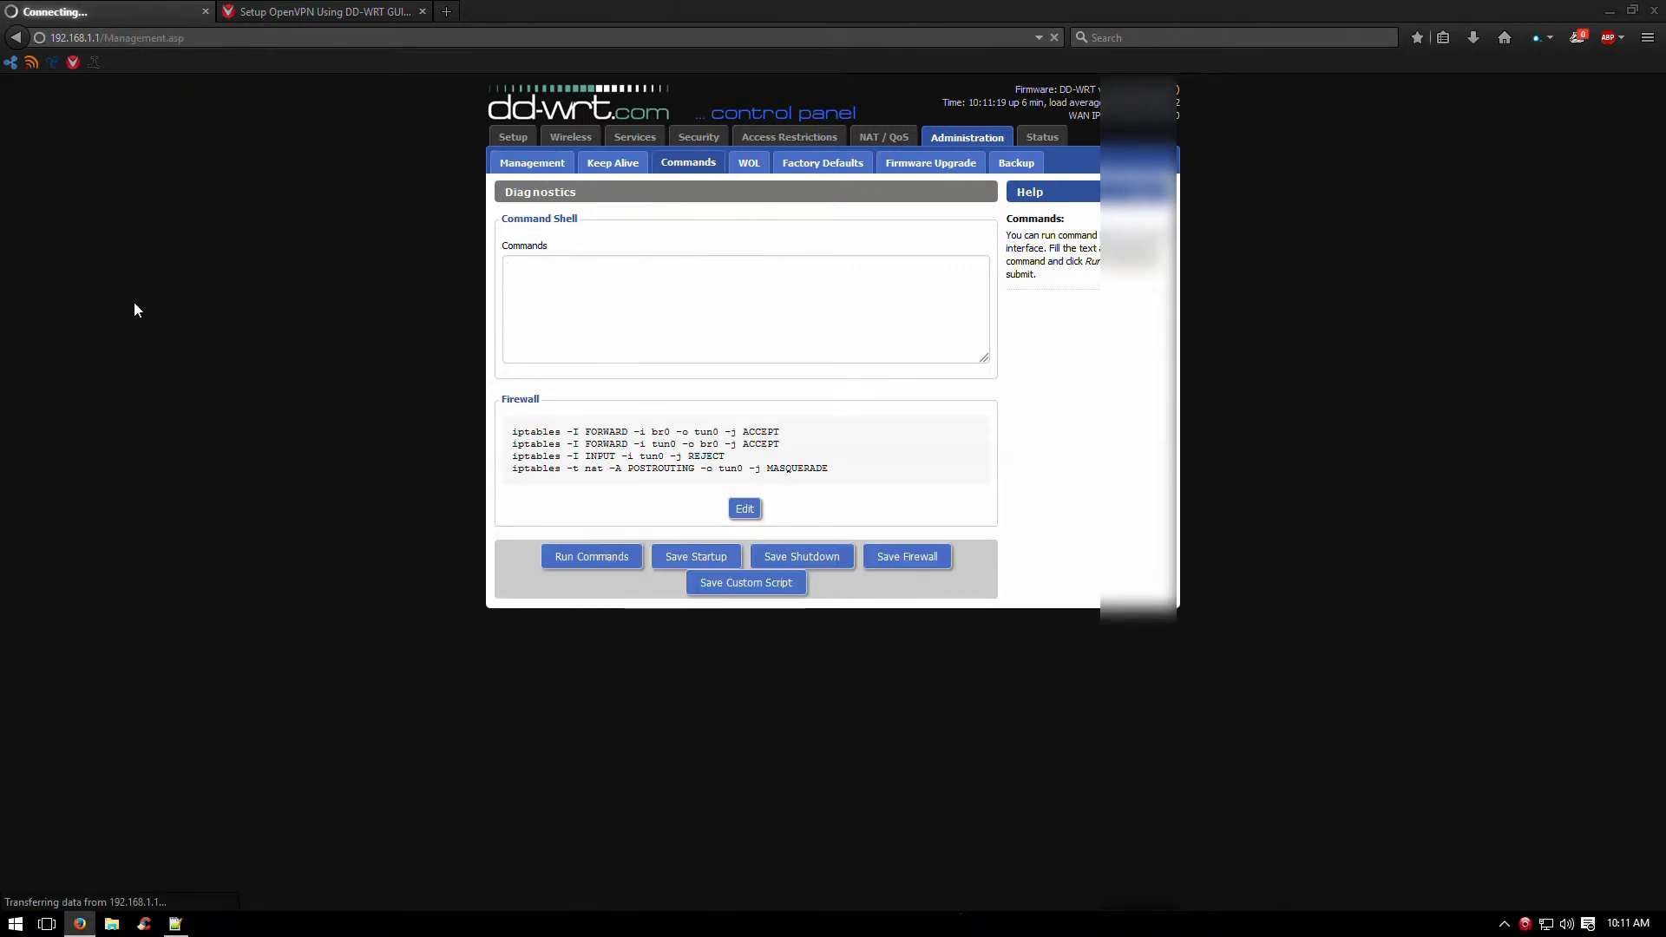
left_click(423, 13)
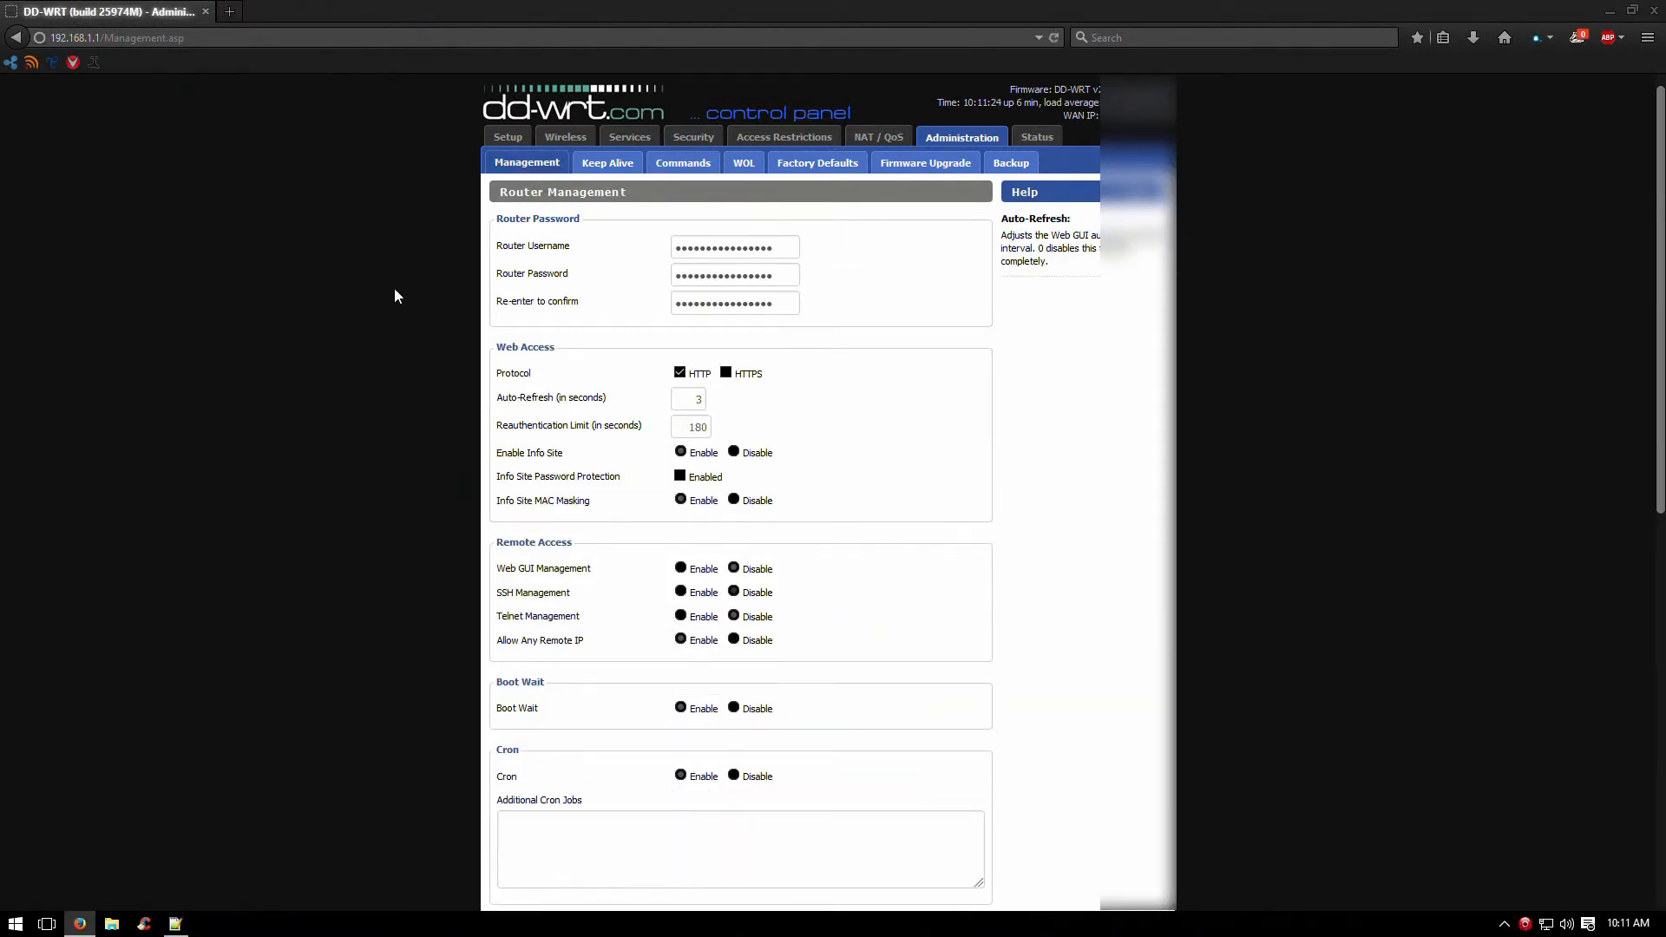
scroll(409, 278, "down", 8)
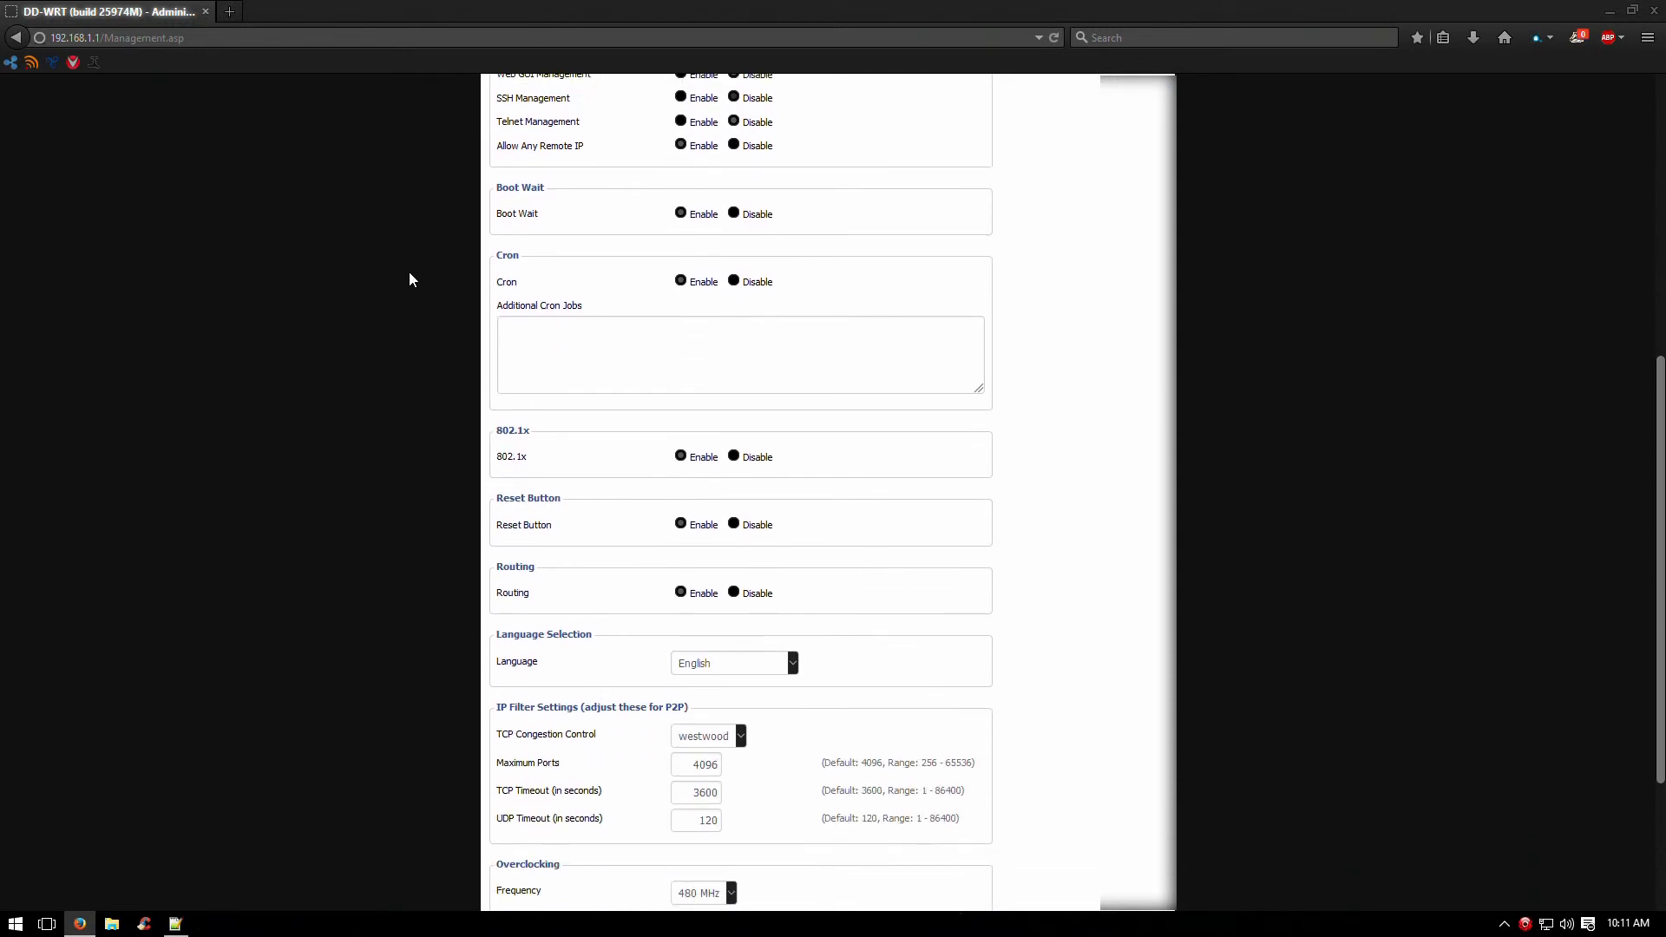
scroll(399, 285, "up", 7)
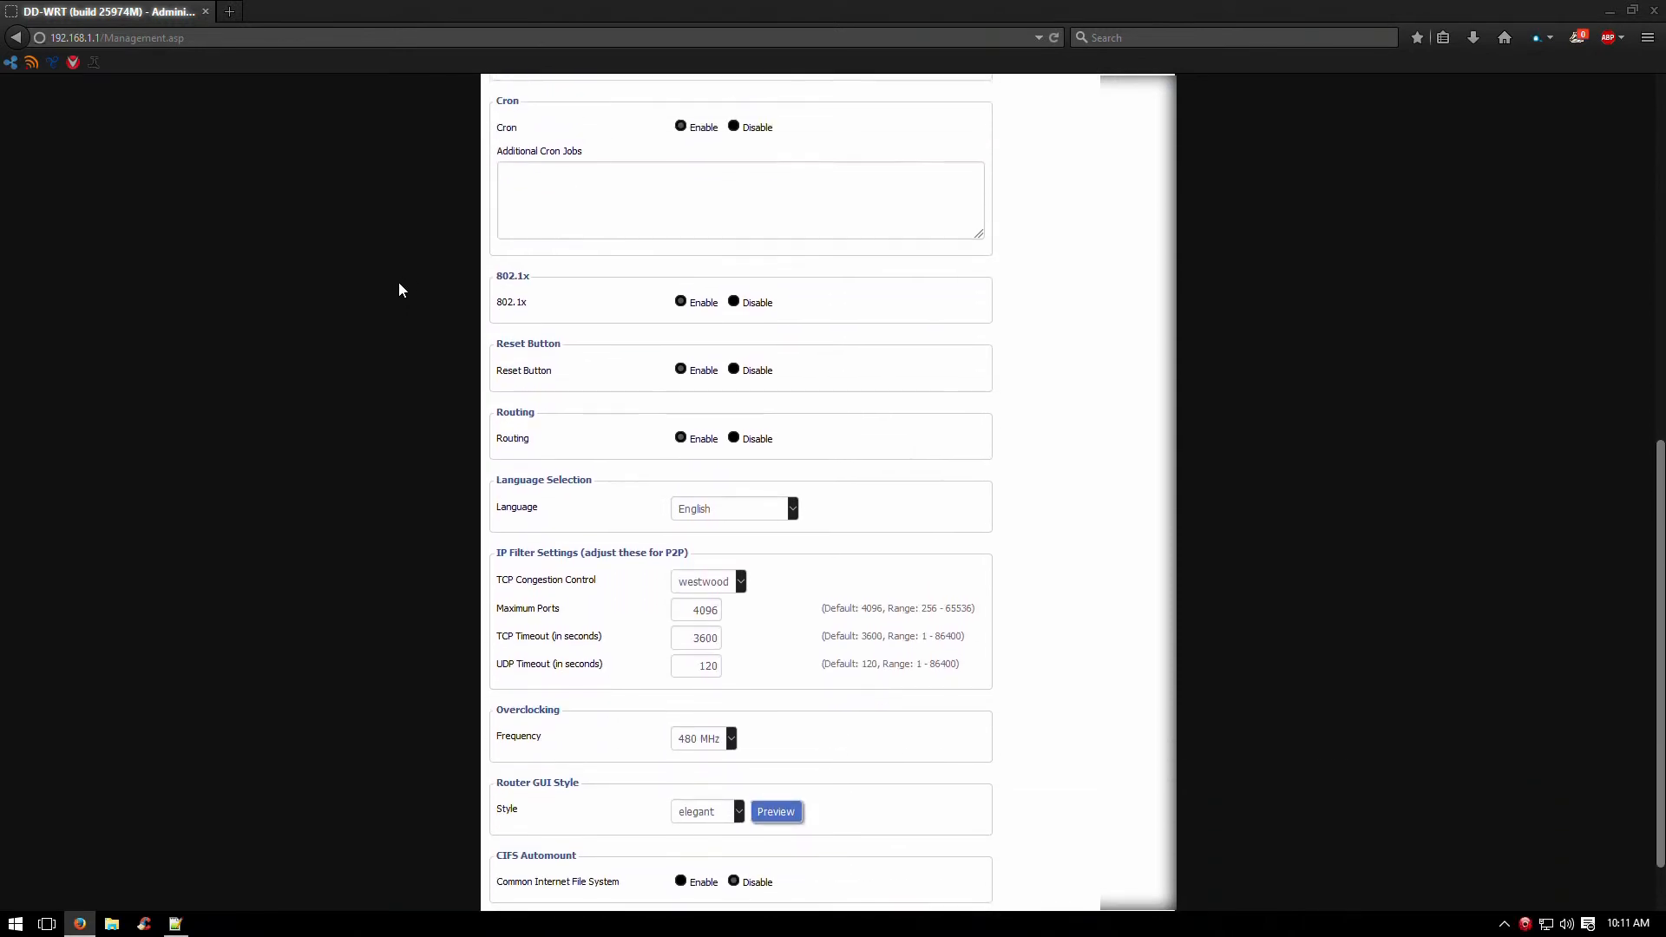
scroll(399, 283, "up", 2)
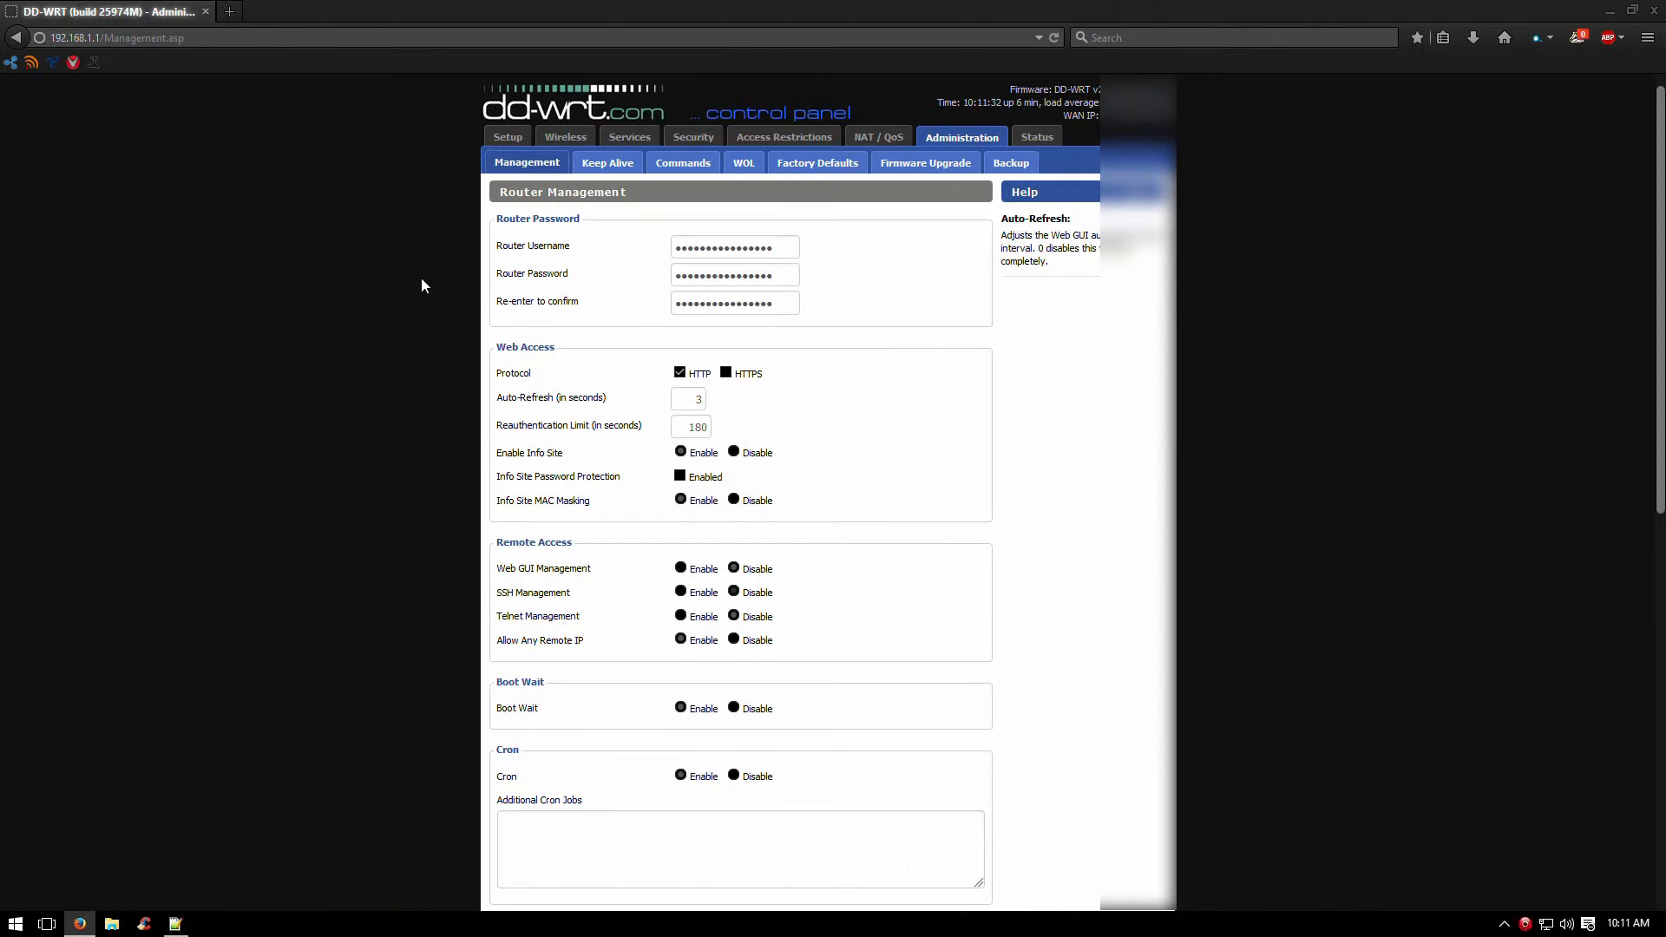
- Enable the OpenVPN client in the router's VPN services, review its stored configuration, and apply the settings
left_click(629, 137)
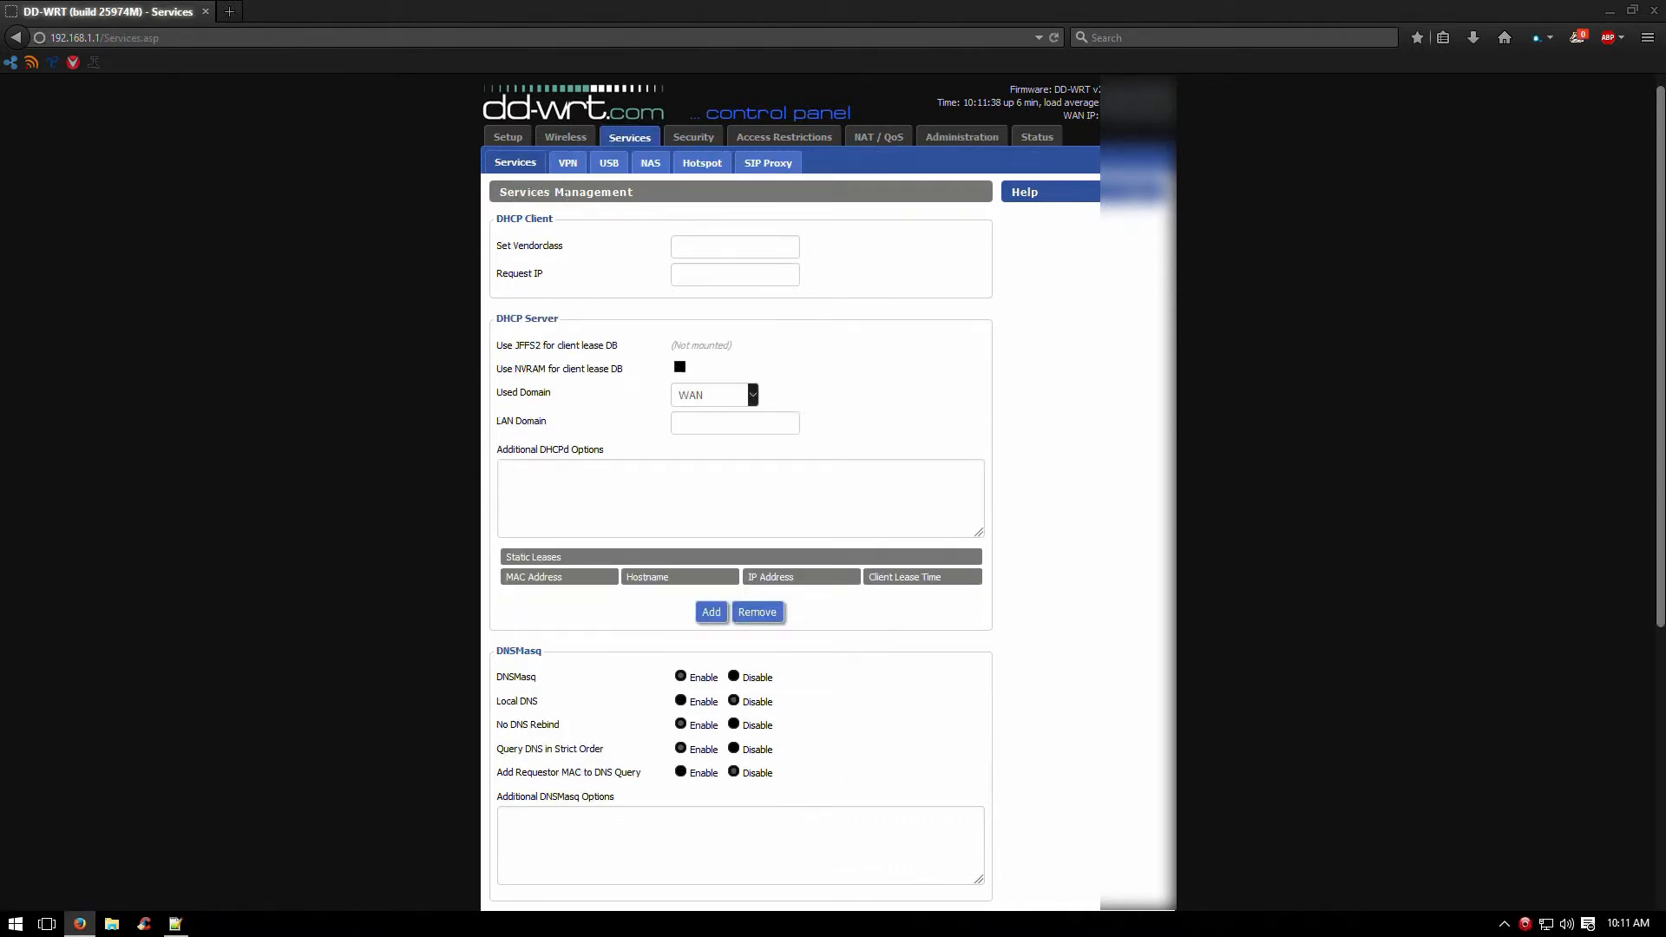
left_click(567, 163)
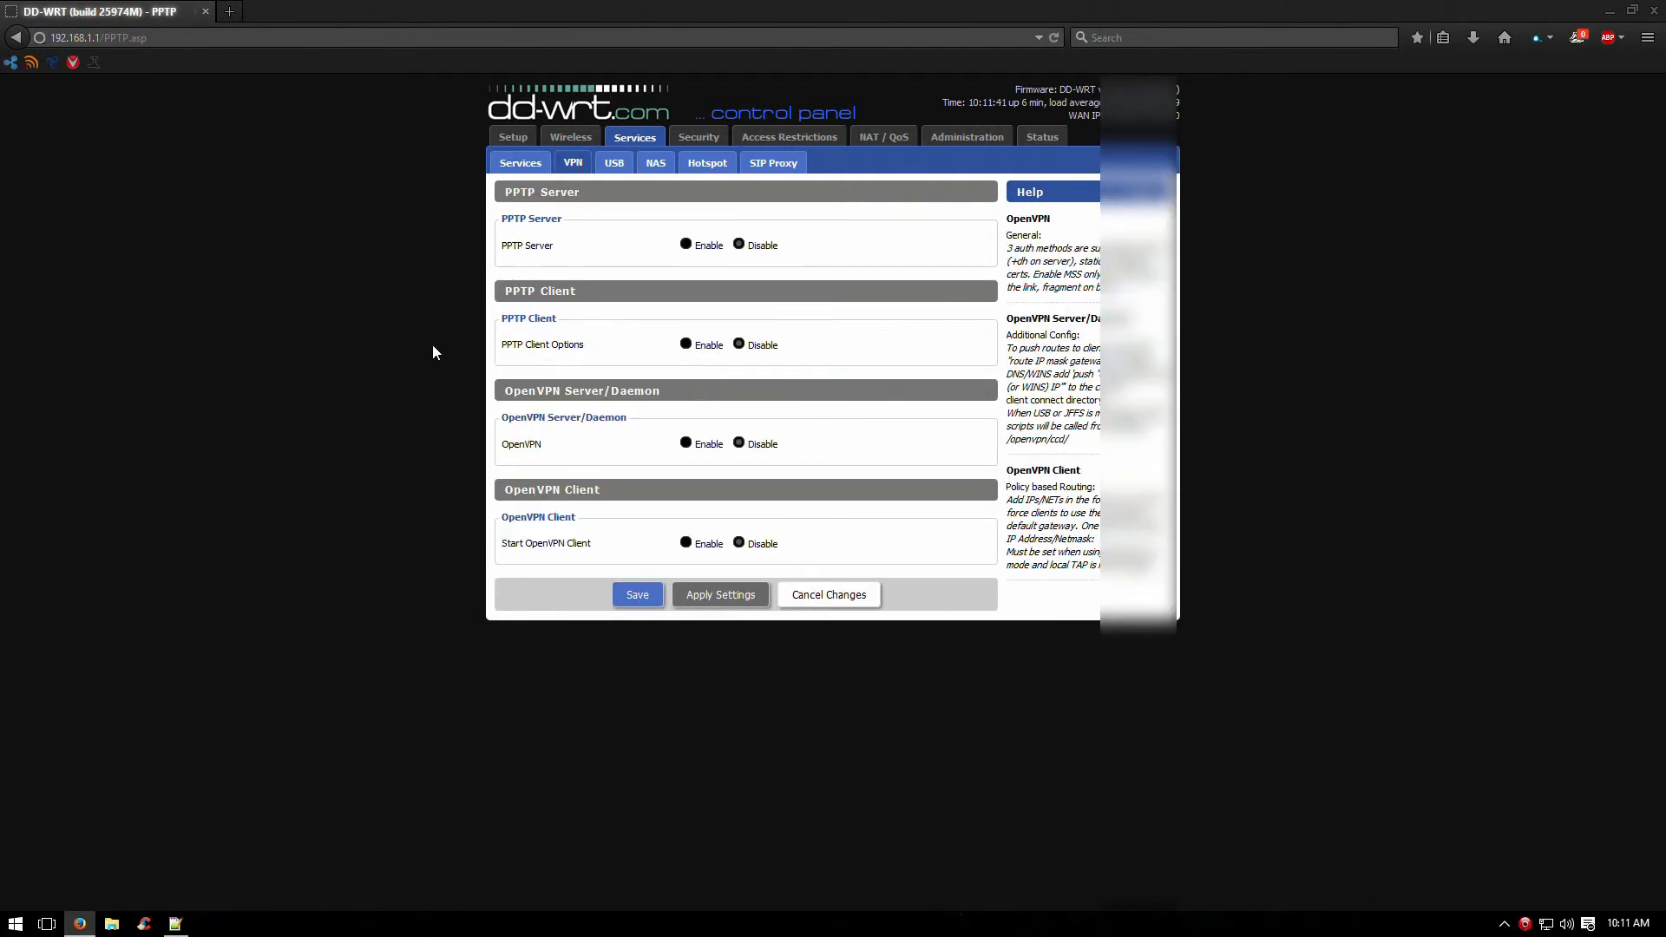
left_click(685, 543)
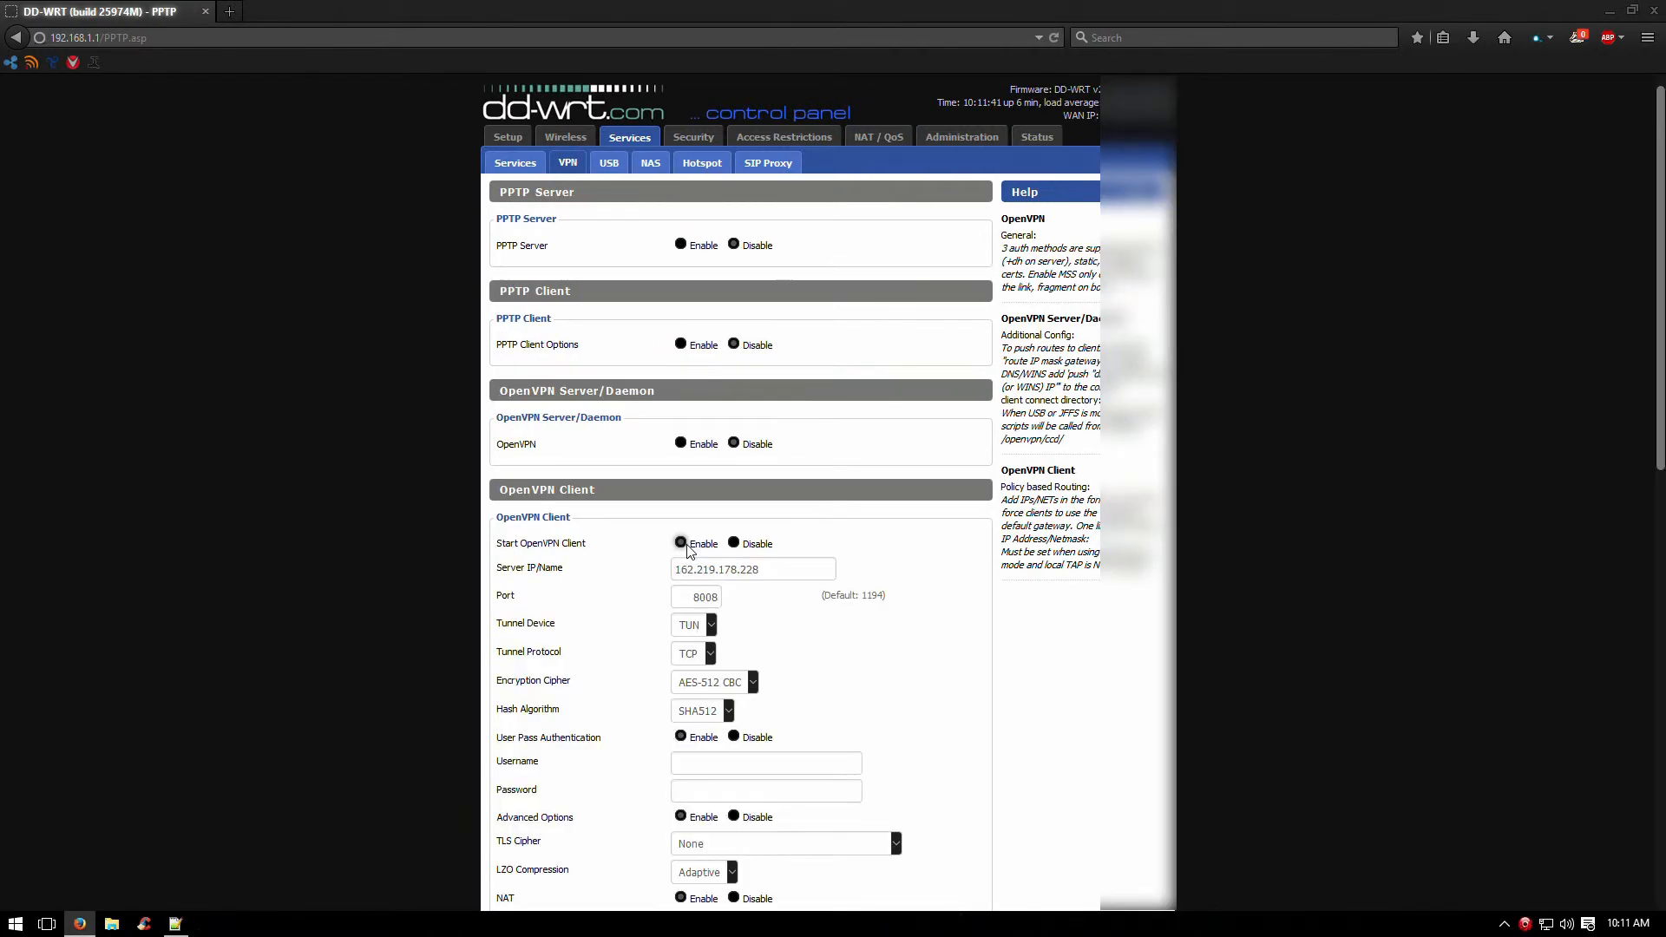
scroll(309, 412, "down", 3)
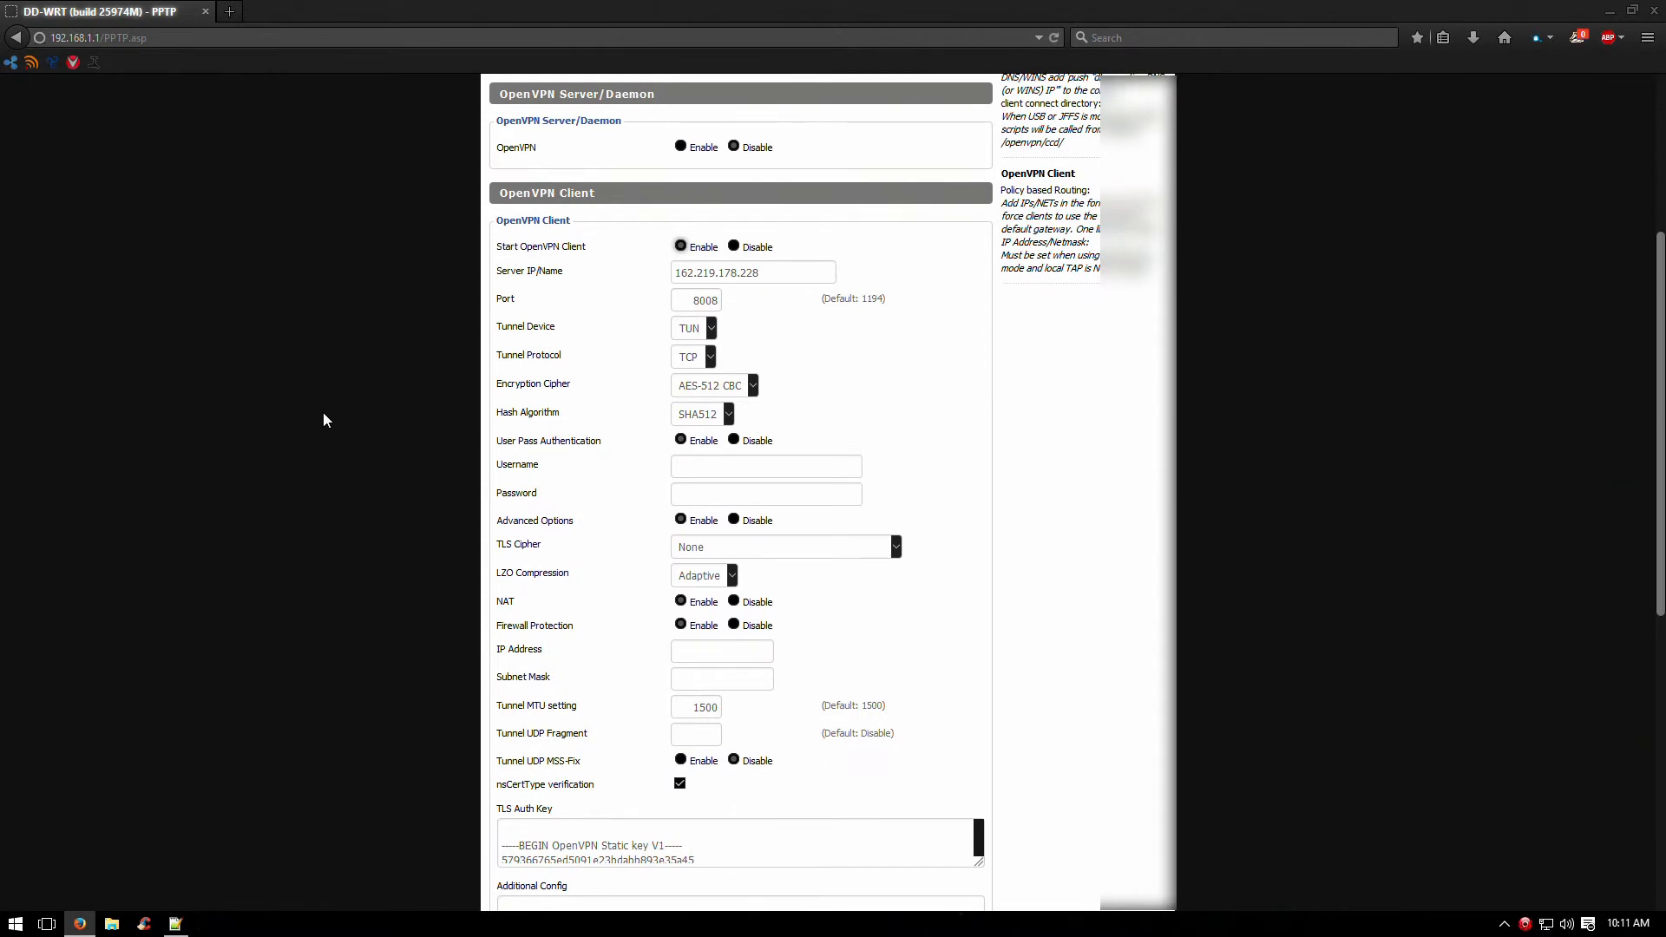
scroll(323, 420, "down", 6)
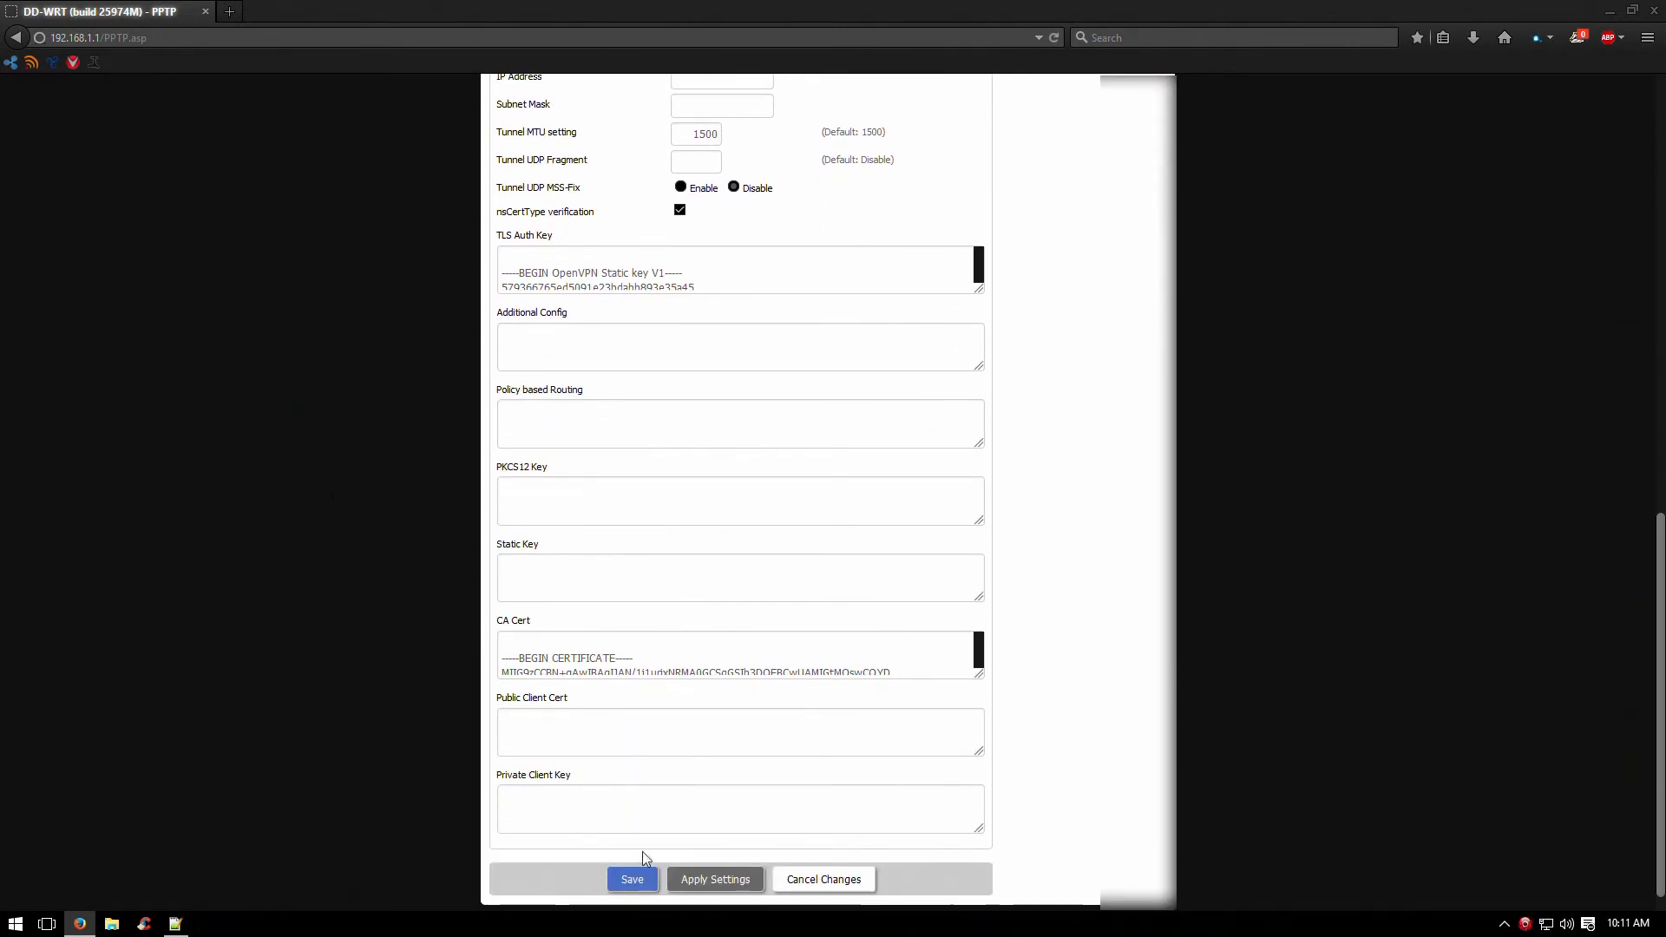
left_click(707, 879)
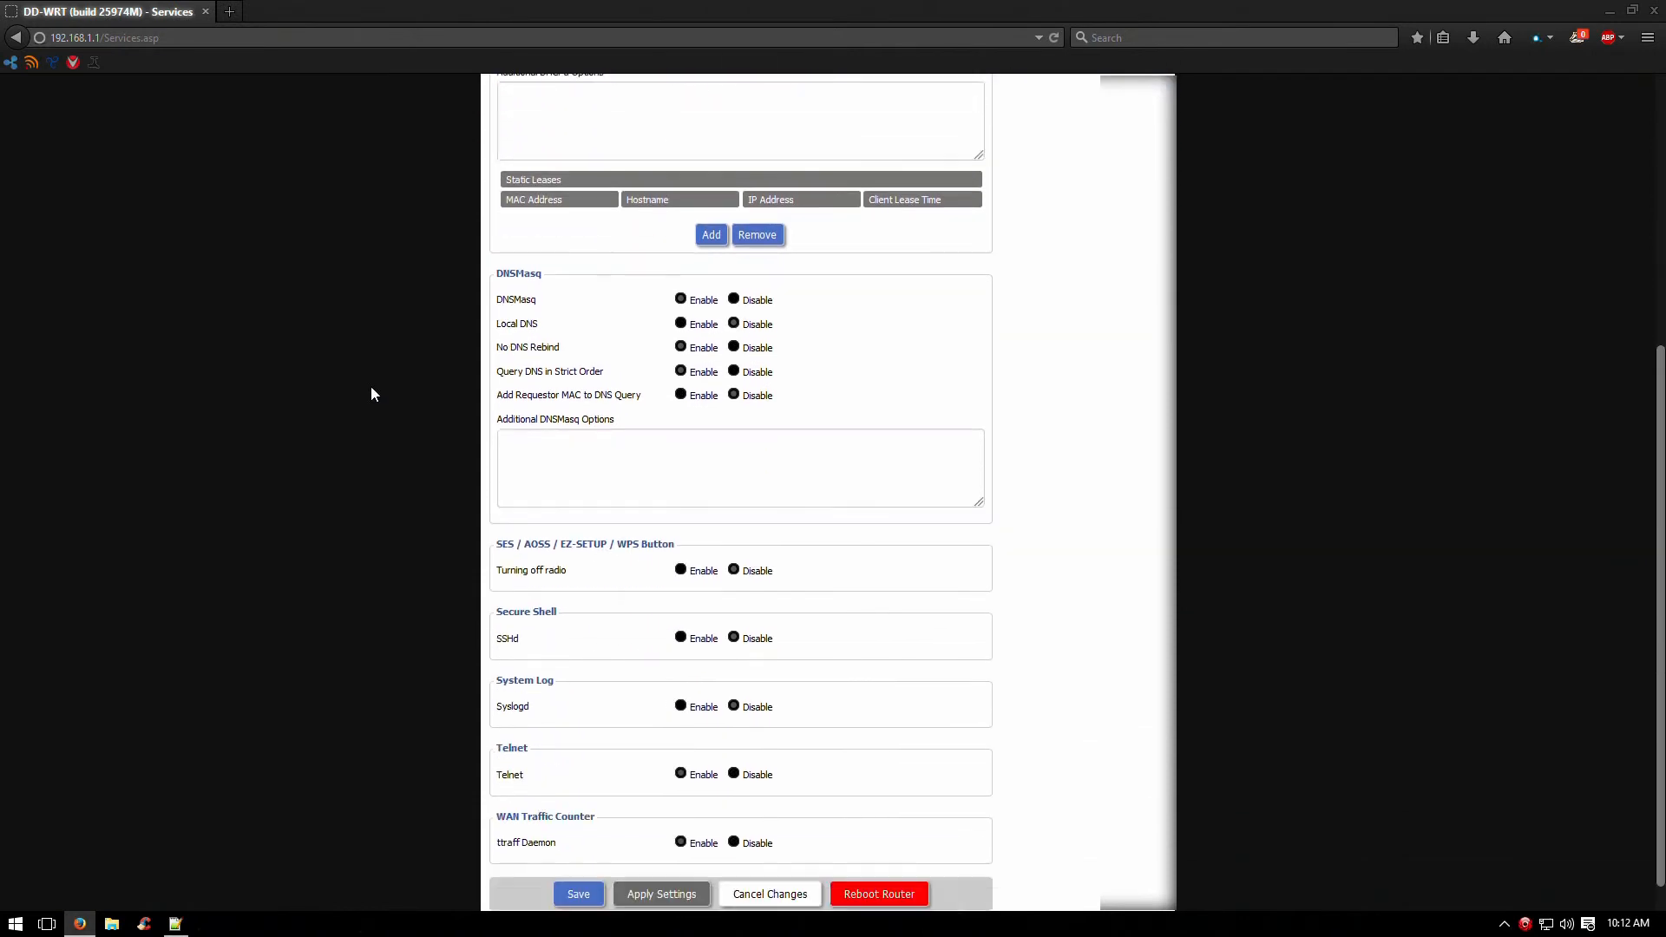
- Recheck the router's OpenVPN client settings, then reboot the router from its administration management page
left_click(567, 163)
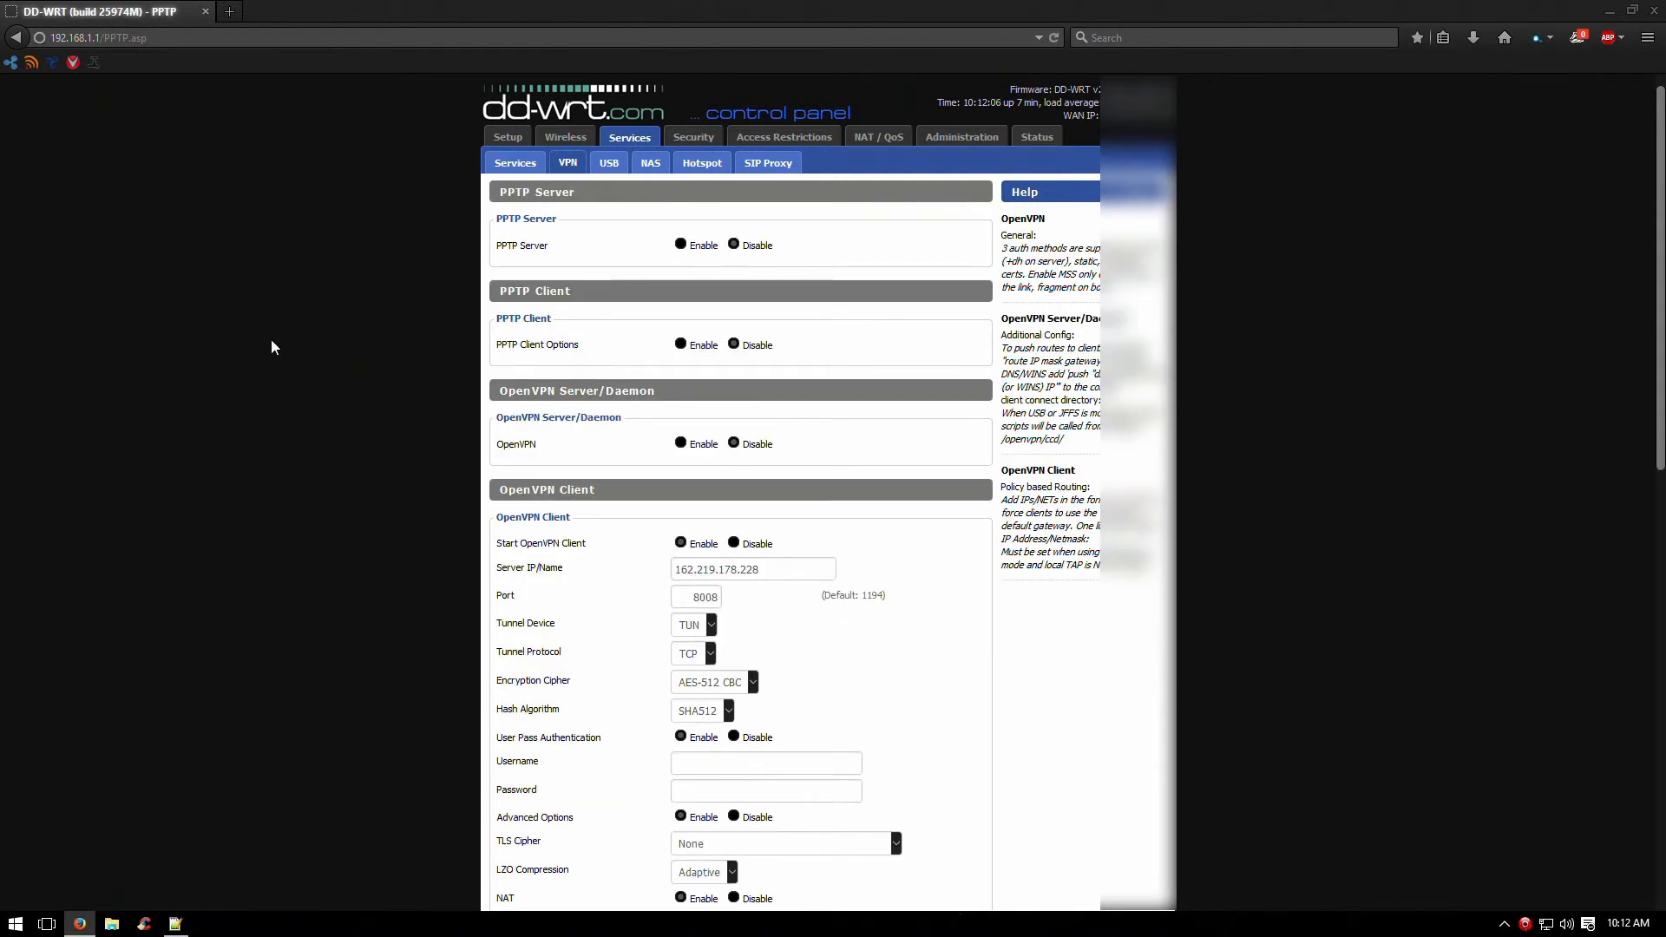
scroll(274, 339, "down", 3)
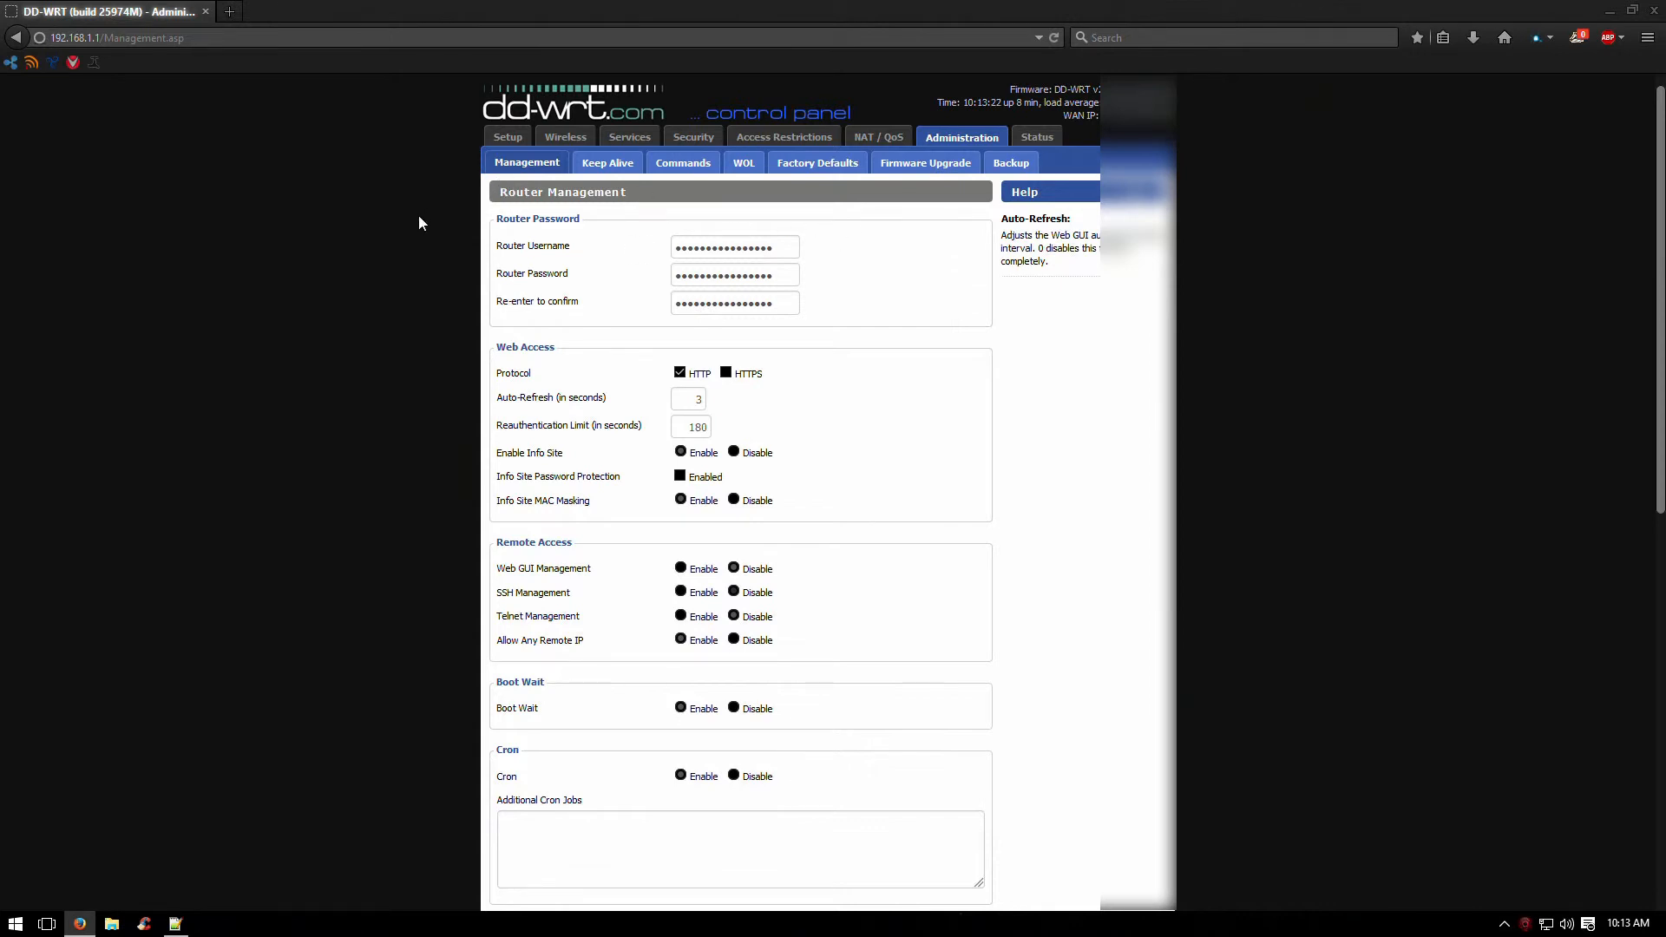
scroll(418, 223, "down", 8)
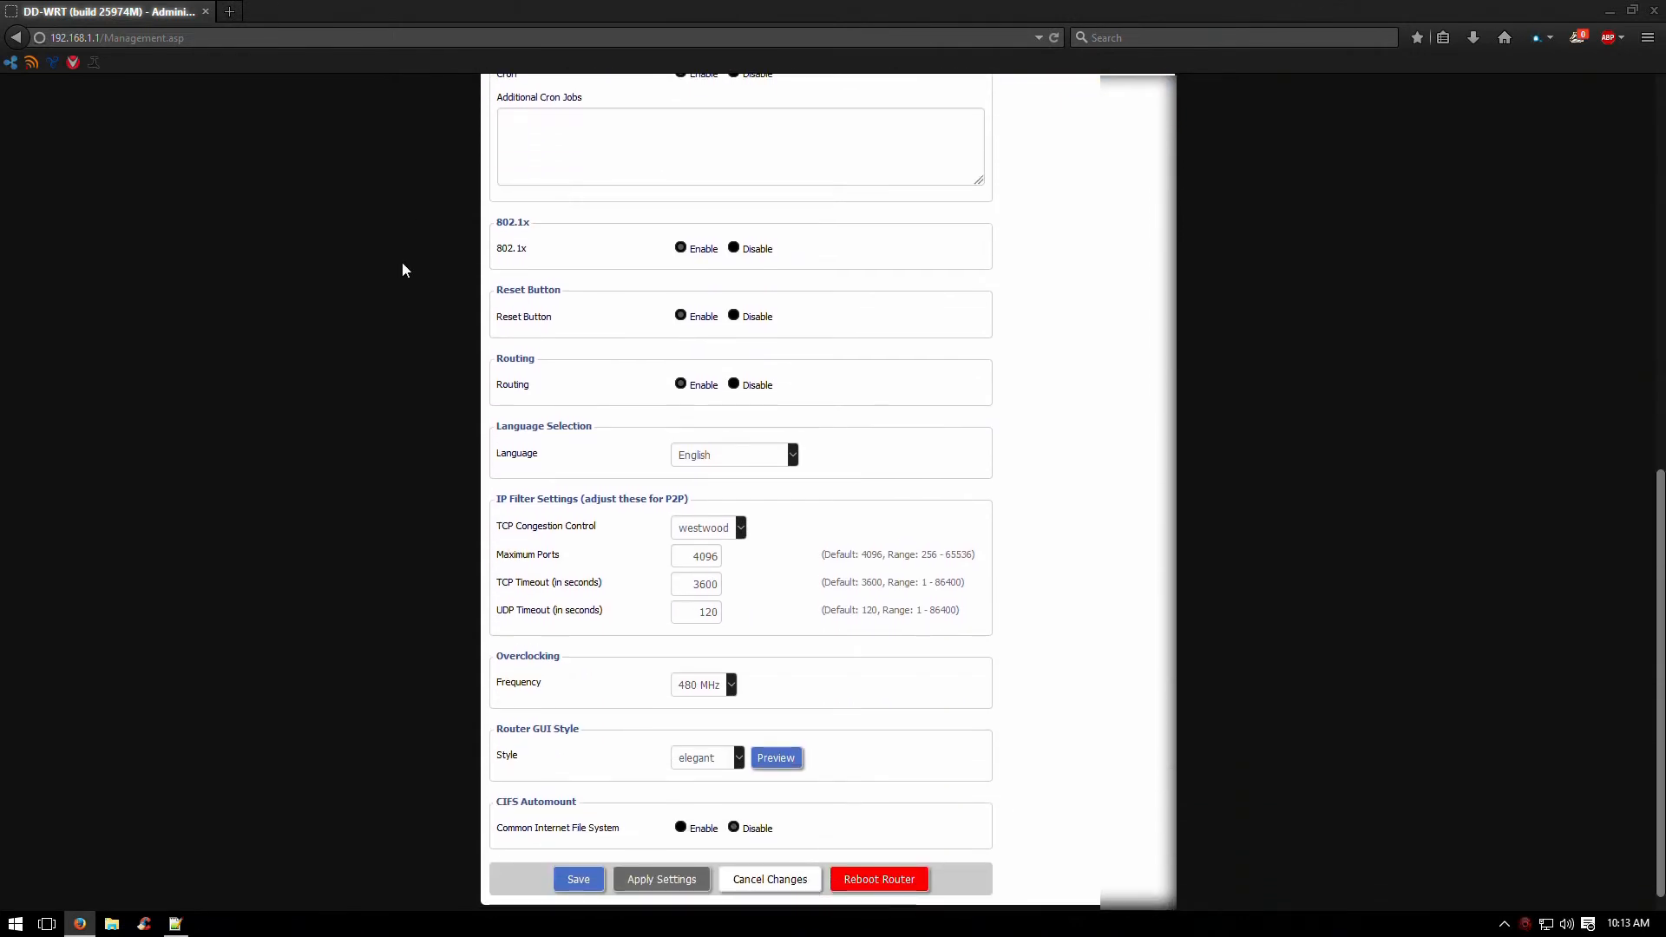
left_click(896, 882)
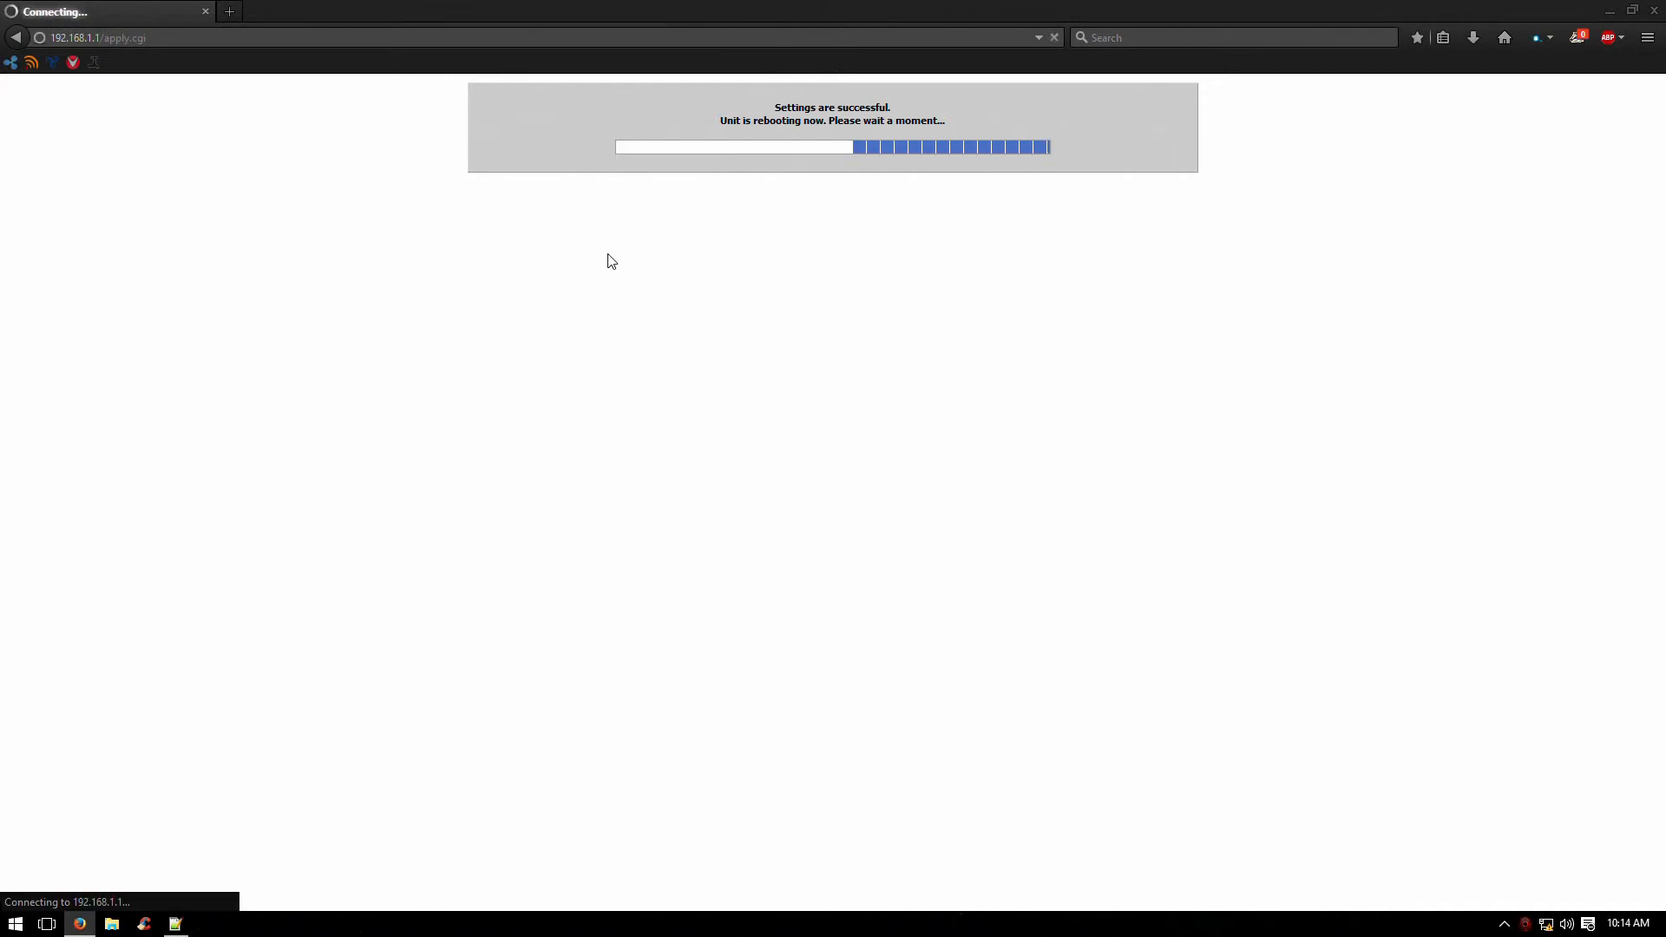
- Open the computer's network adapter settings and disable the Ethernet adapter, authorizing the change with the administrator password
mouse_move(1548, 925)
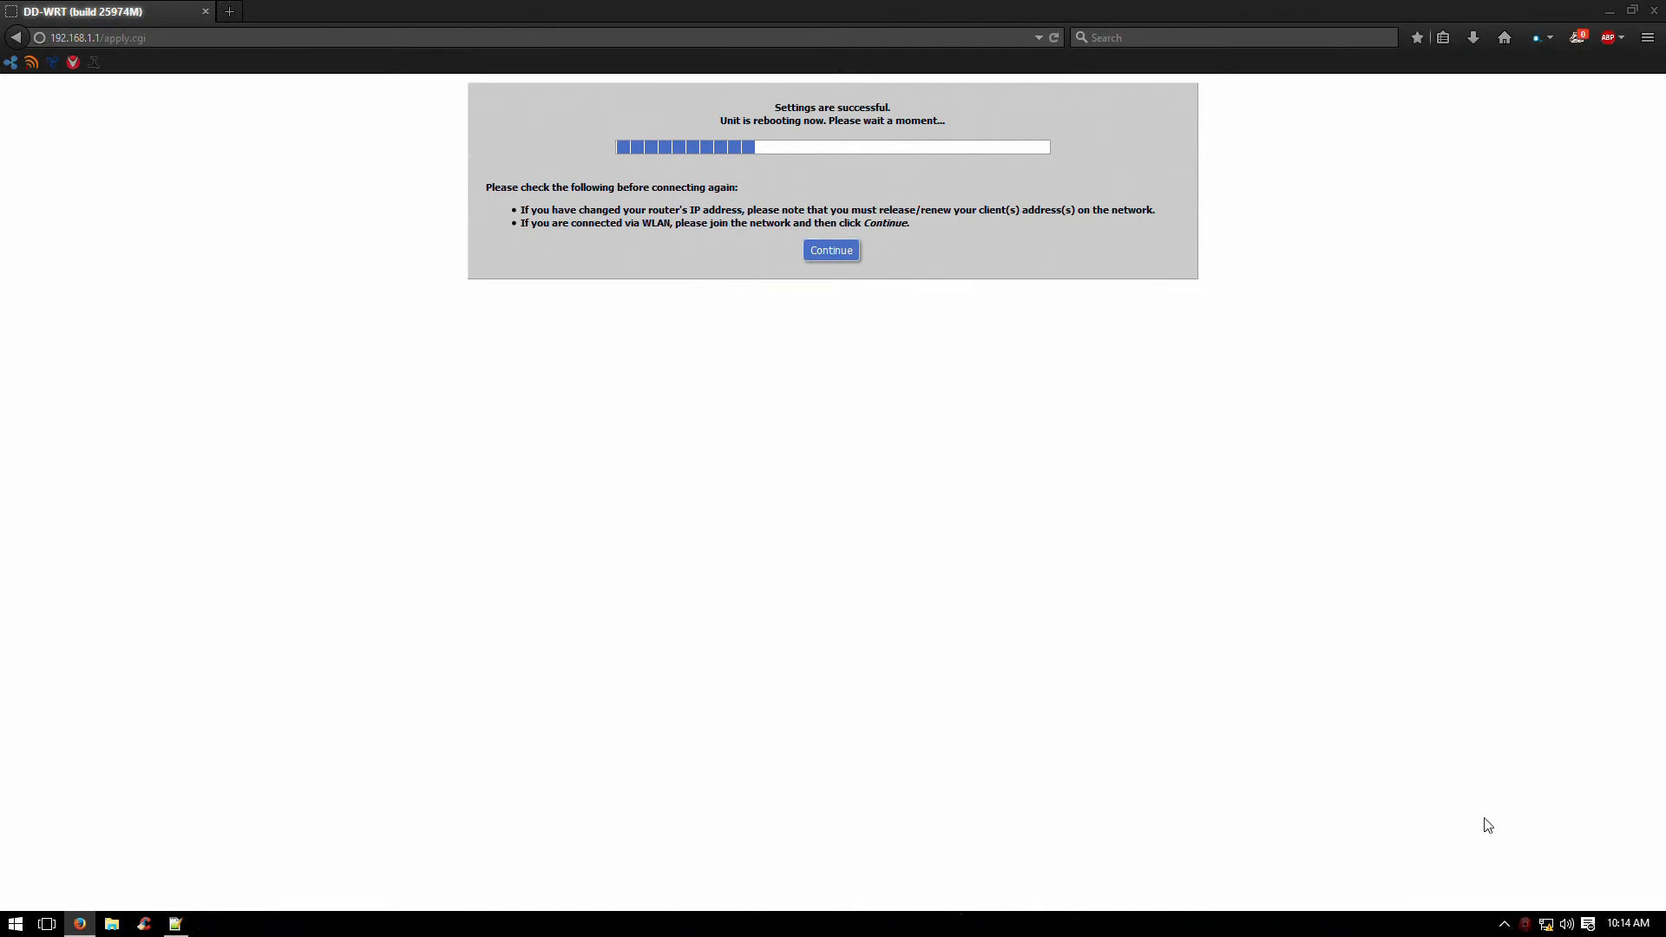
right_click(1550, 929)
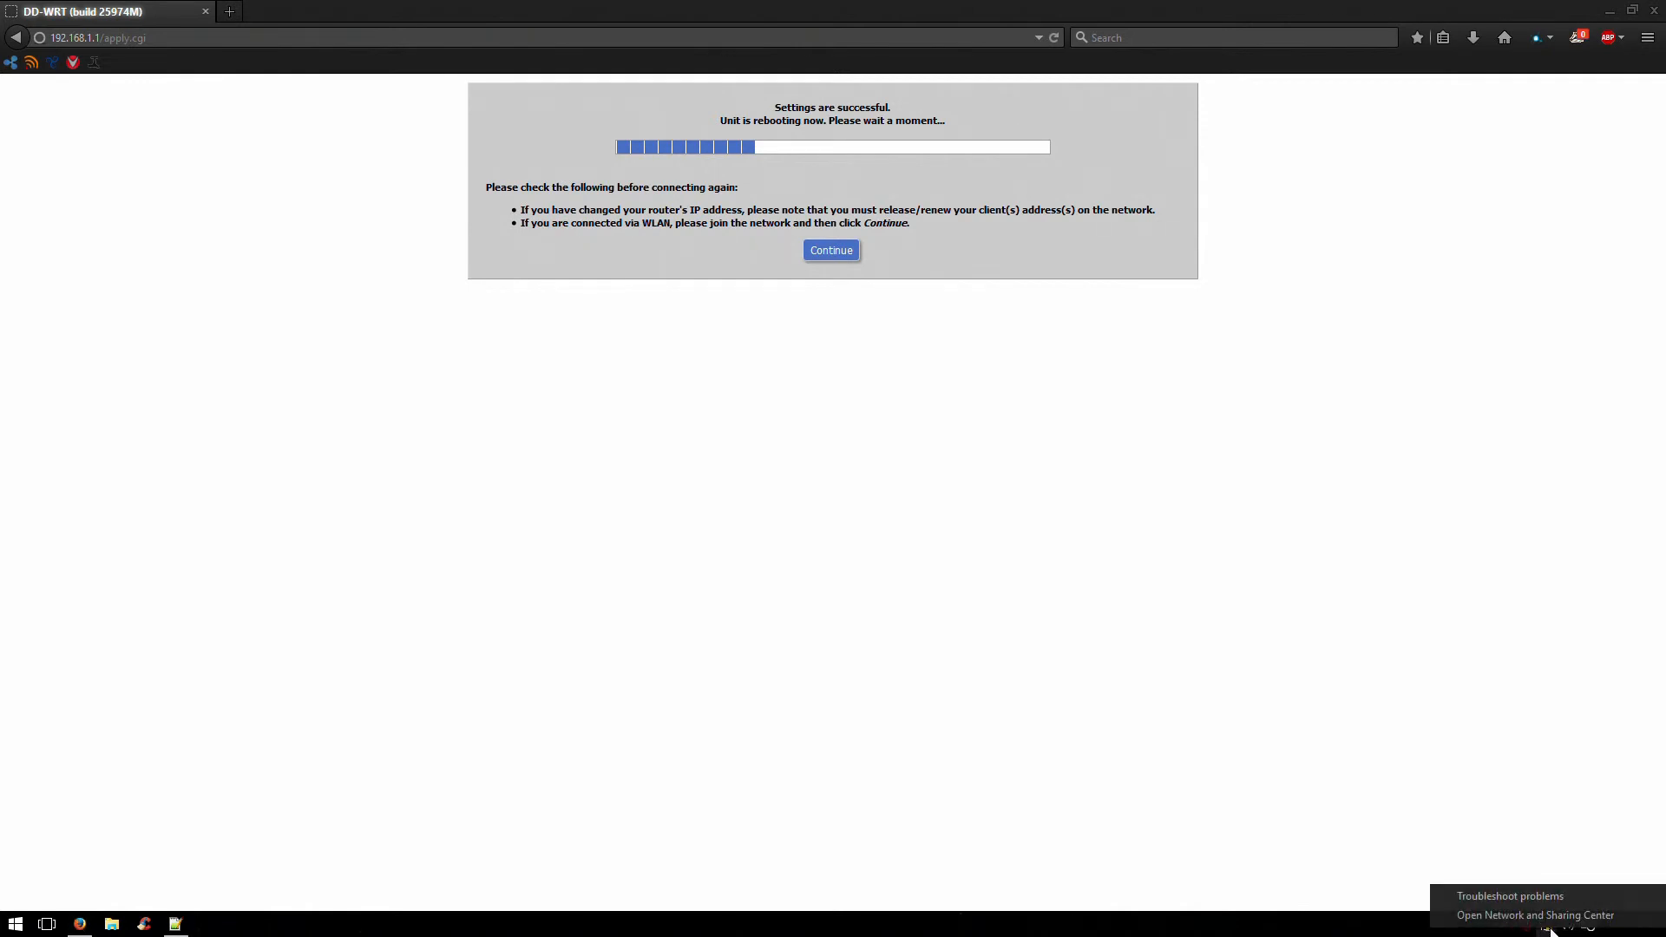
left_click(1528, 917)
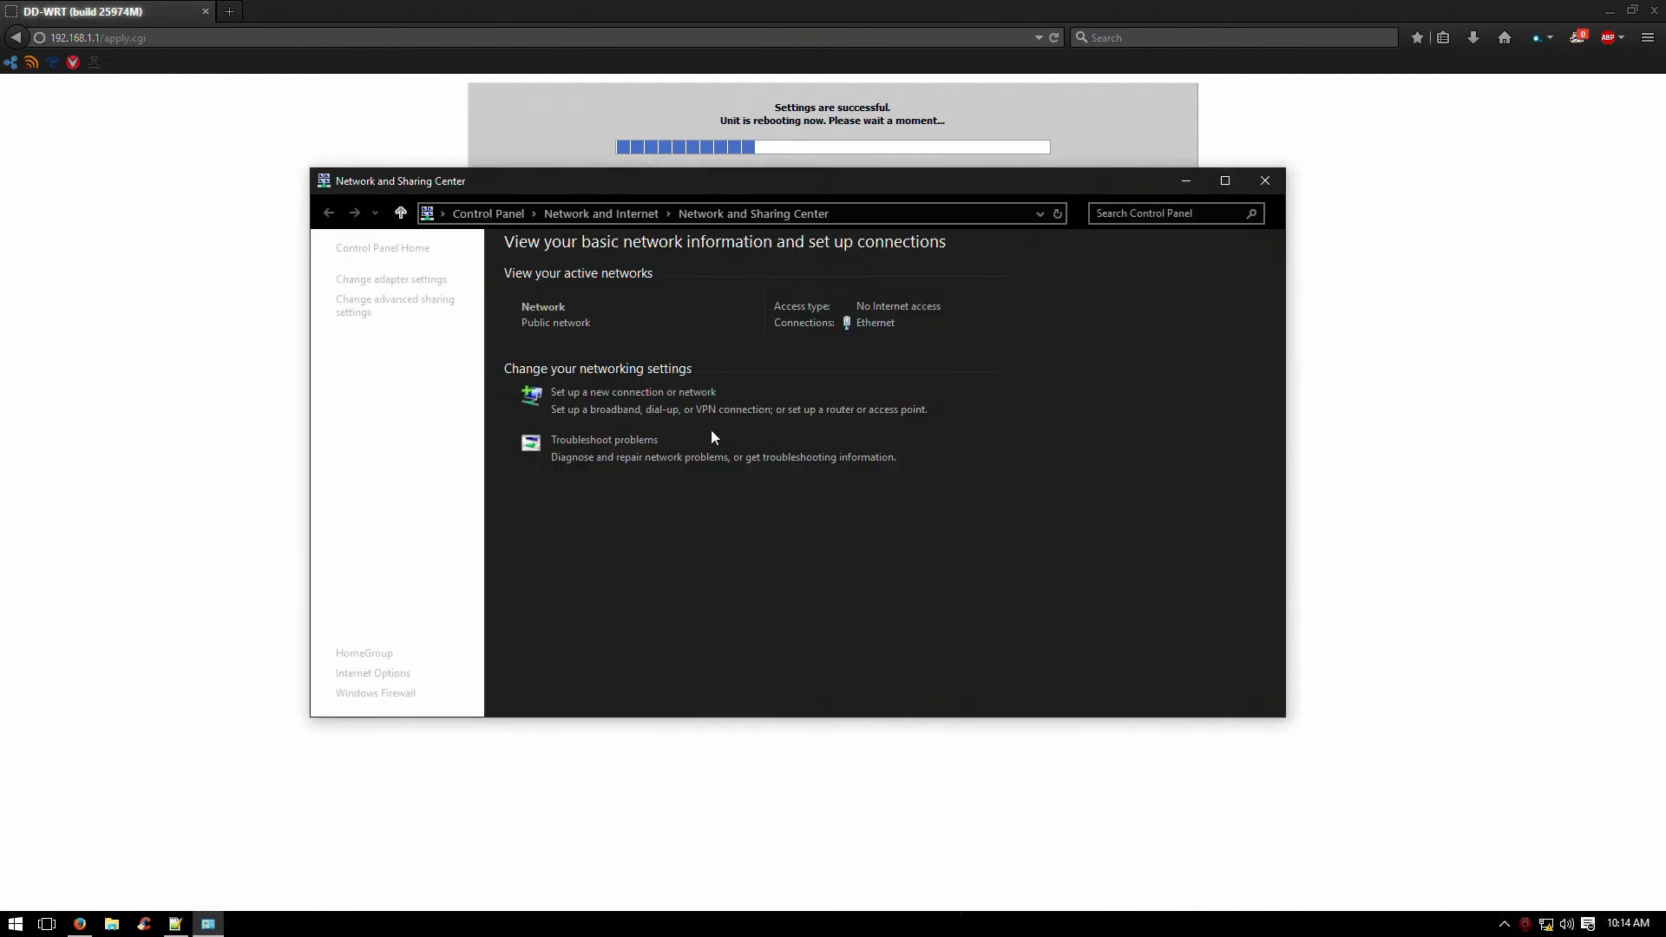
left_click(425, 283)
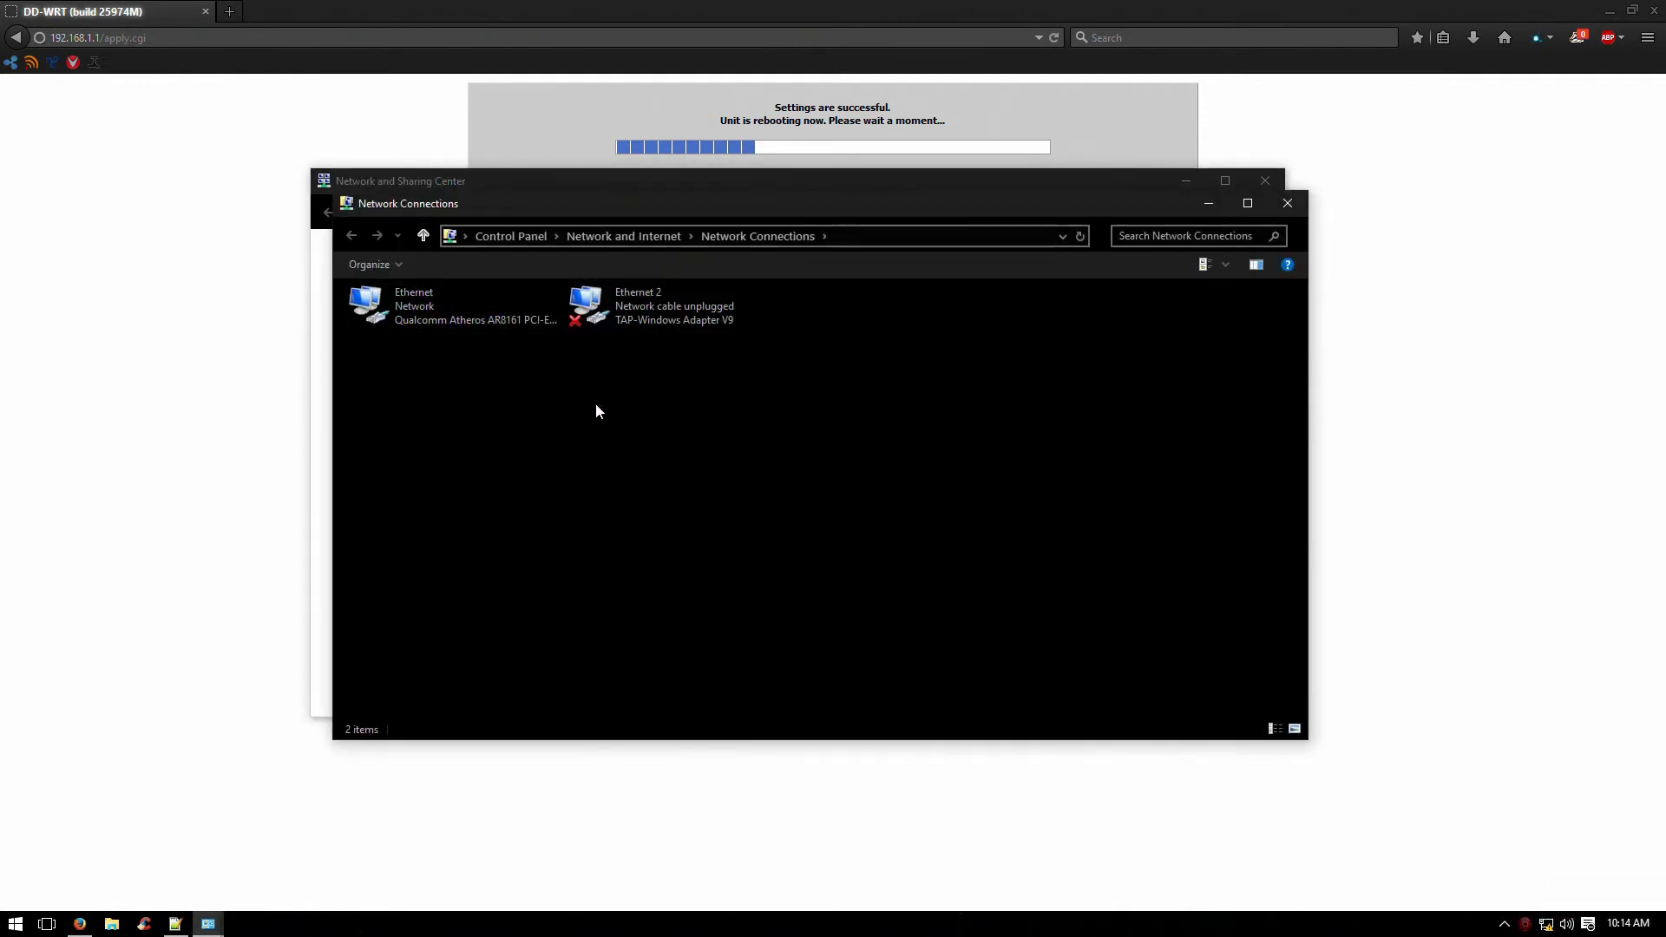
right_click(415, 311)
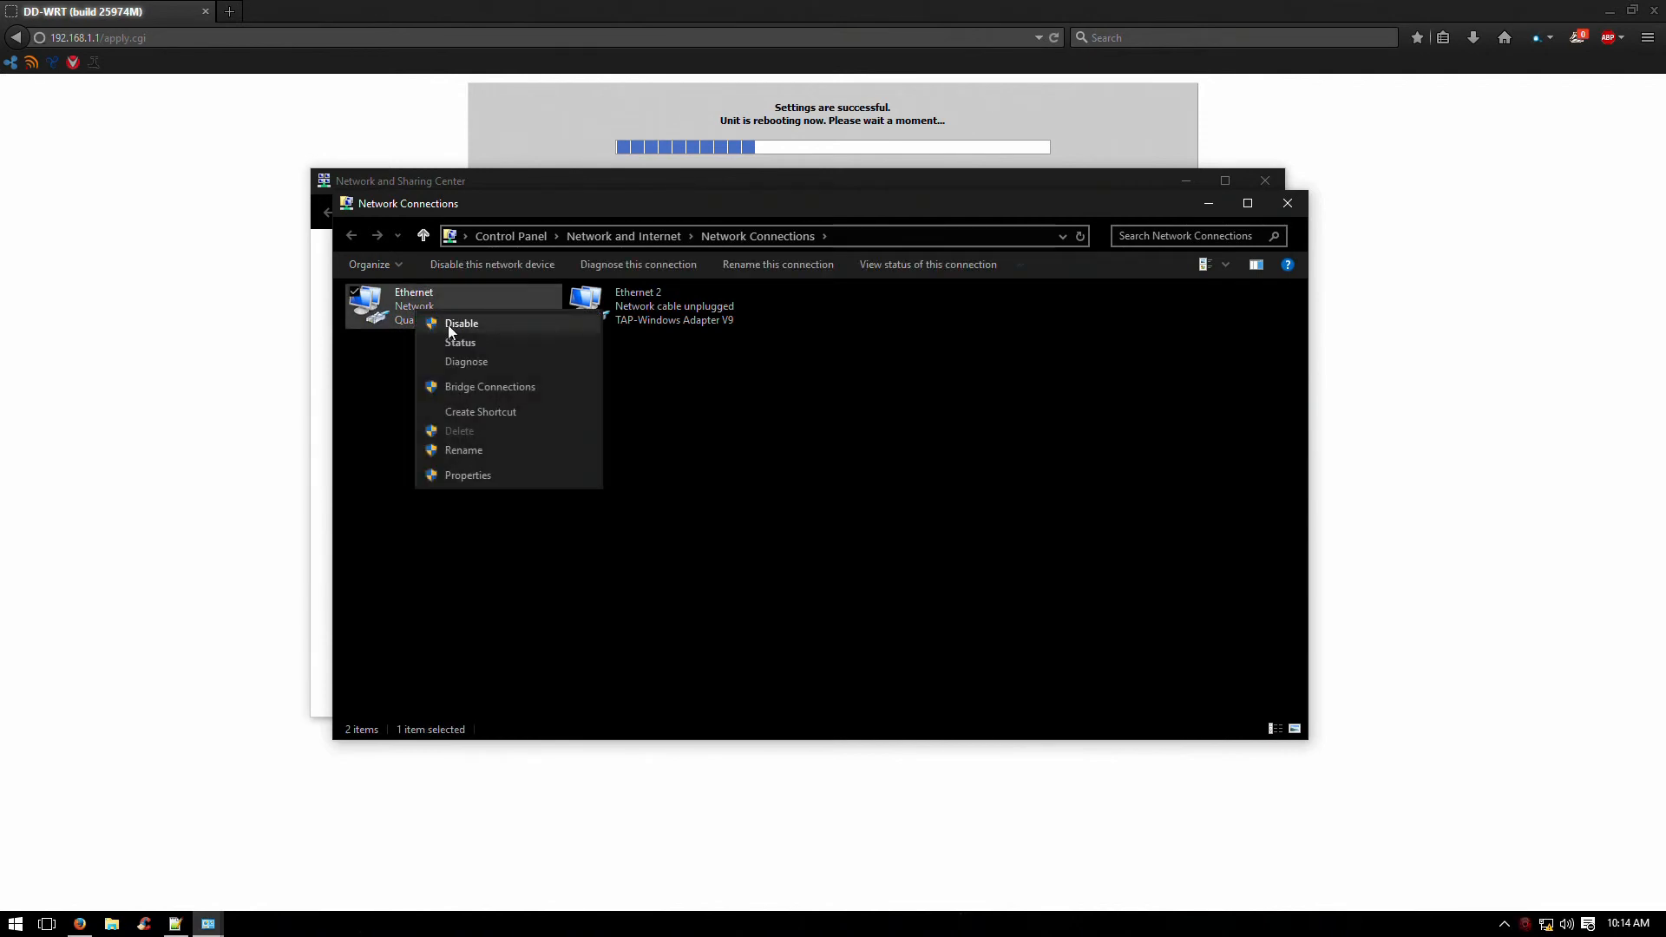
left_click(447, 324)
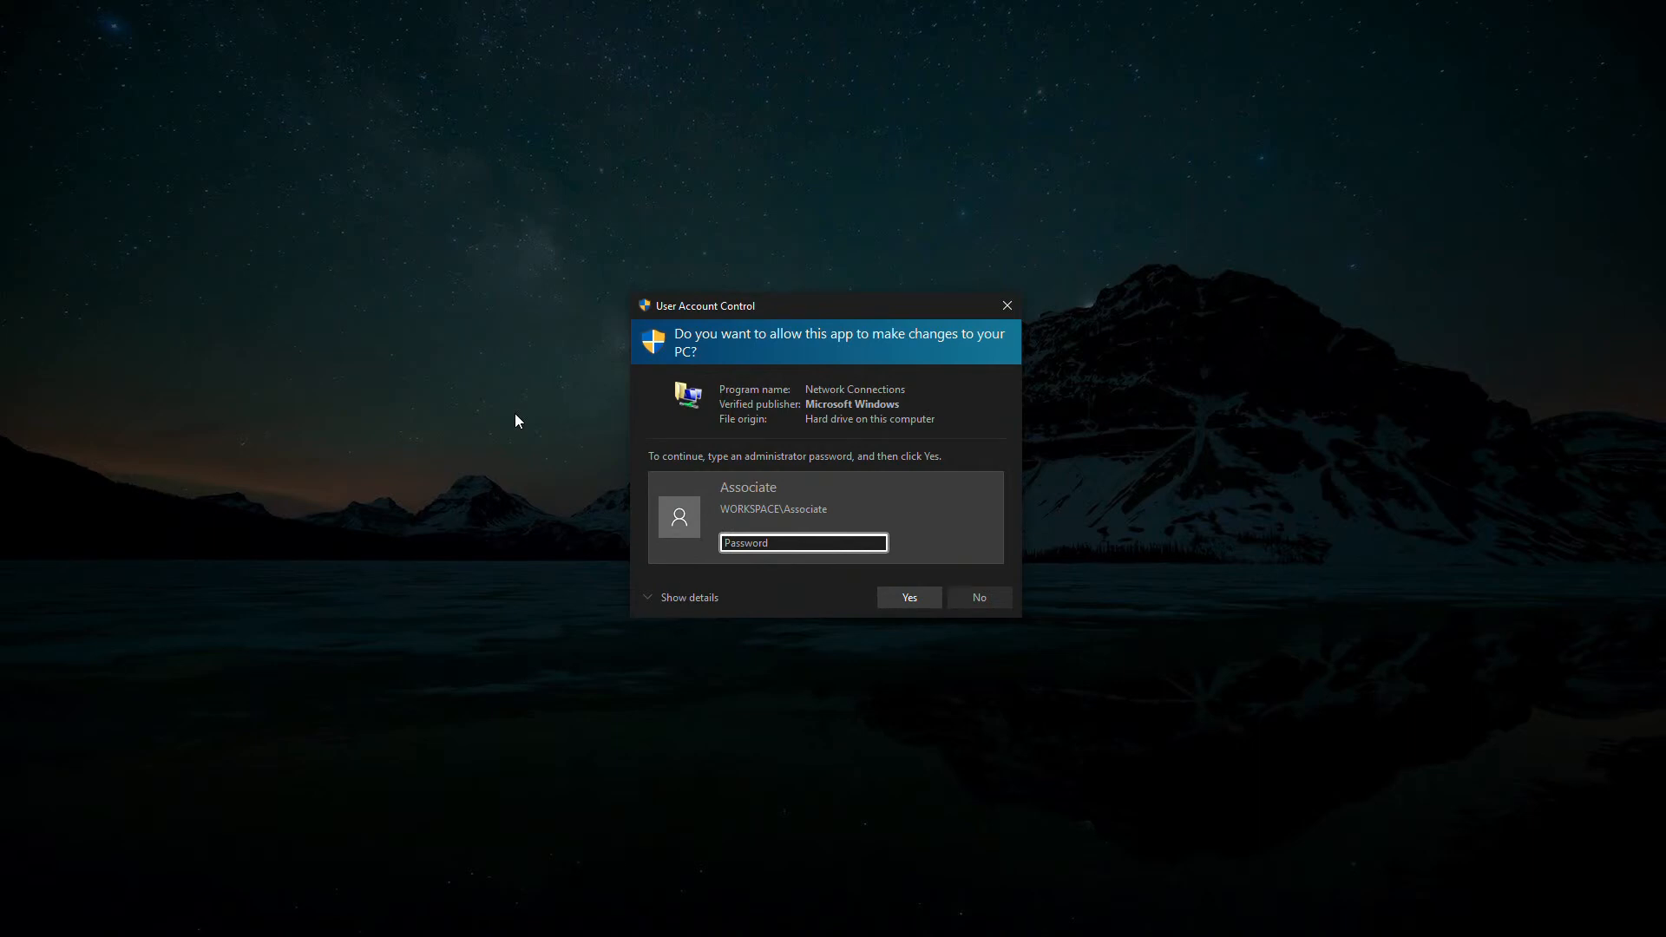
key("Return")
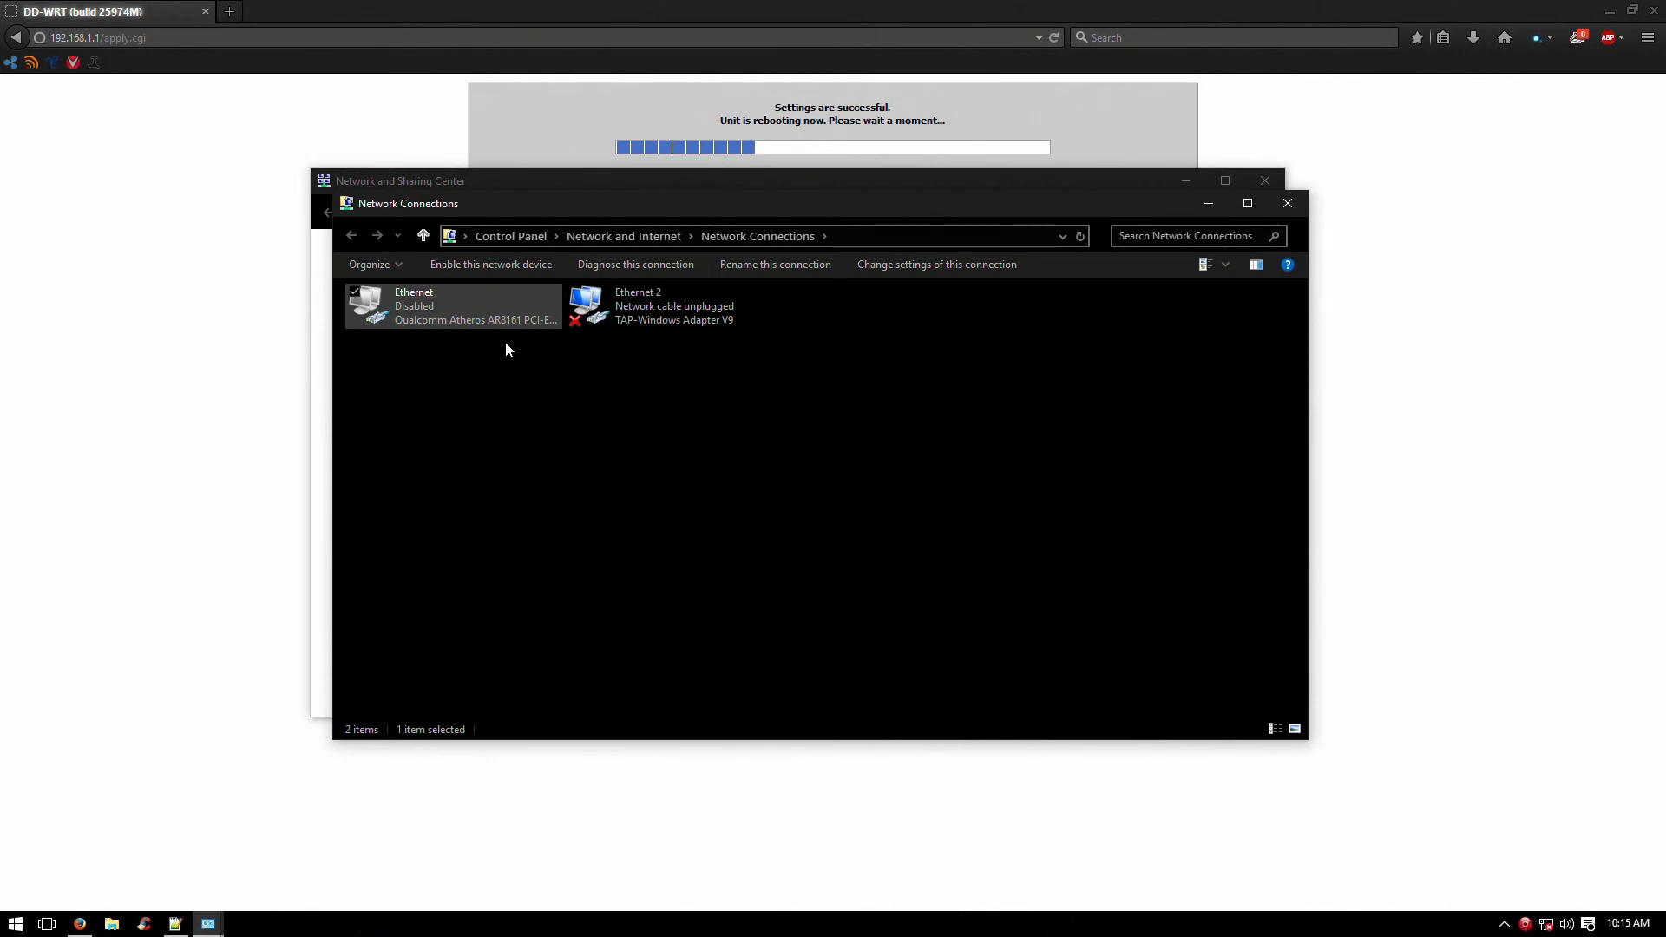
- Re-enable the Ethernet adapter, authorizing it with the administrator password, and close both network settings windows
right_click(426, 305)
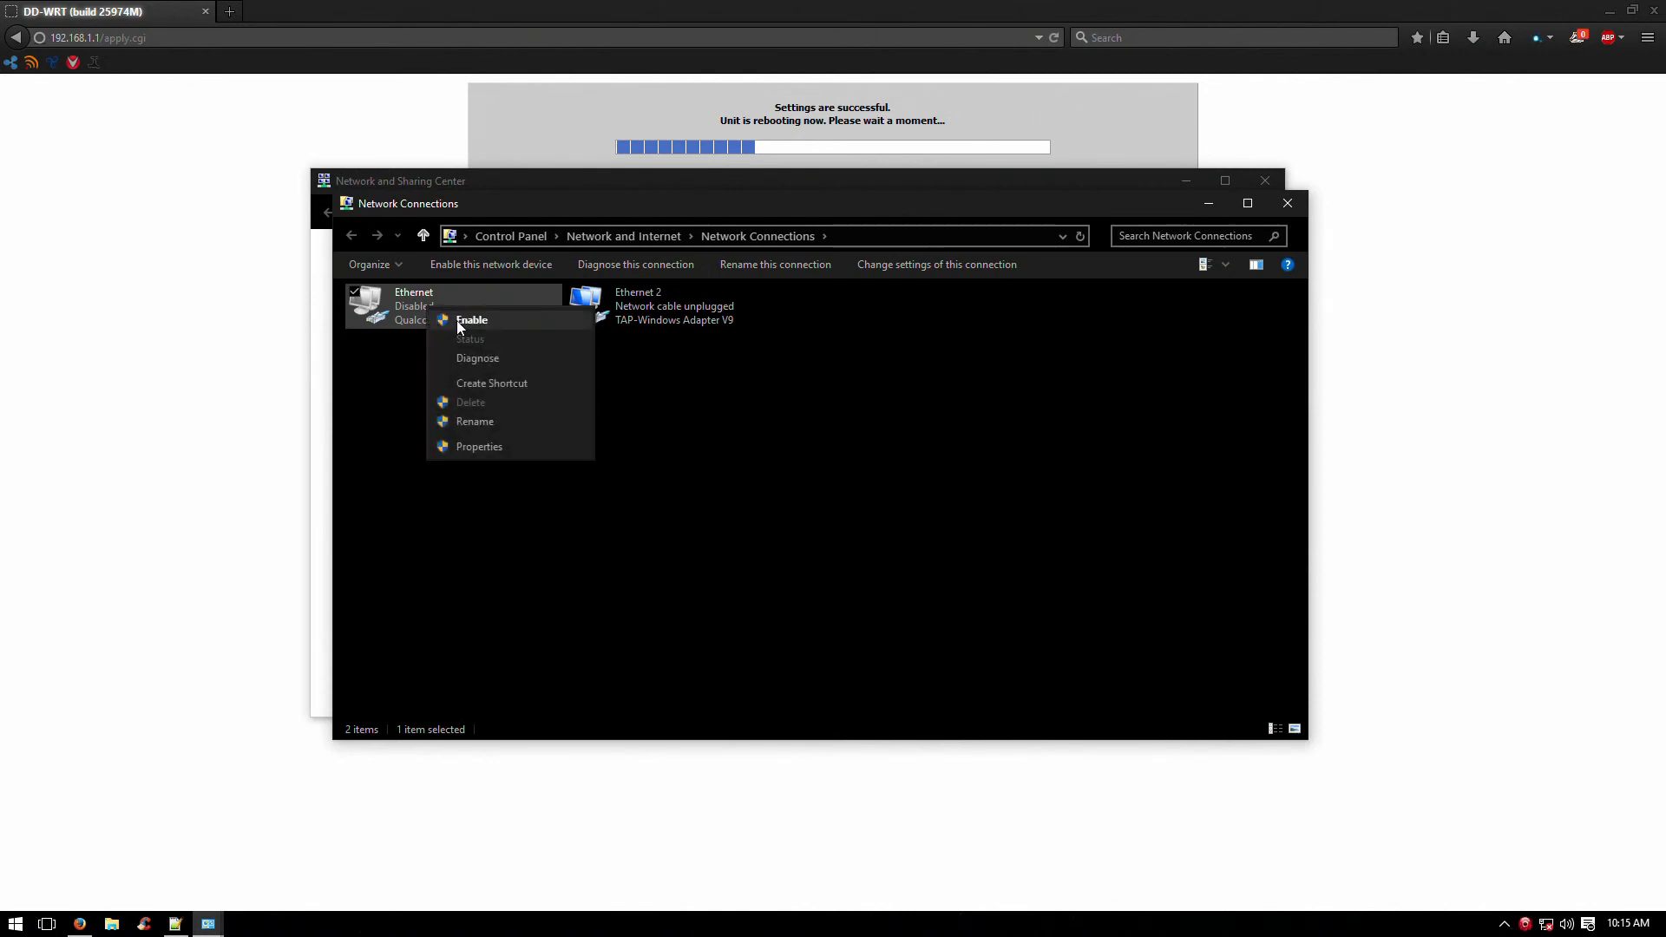
left_click(457, 320)
type("********")
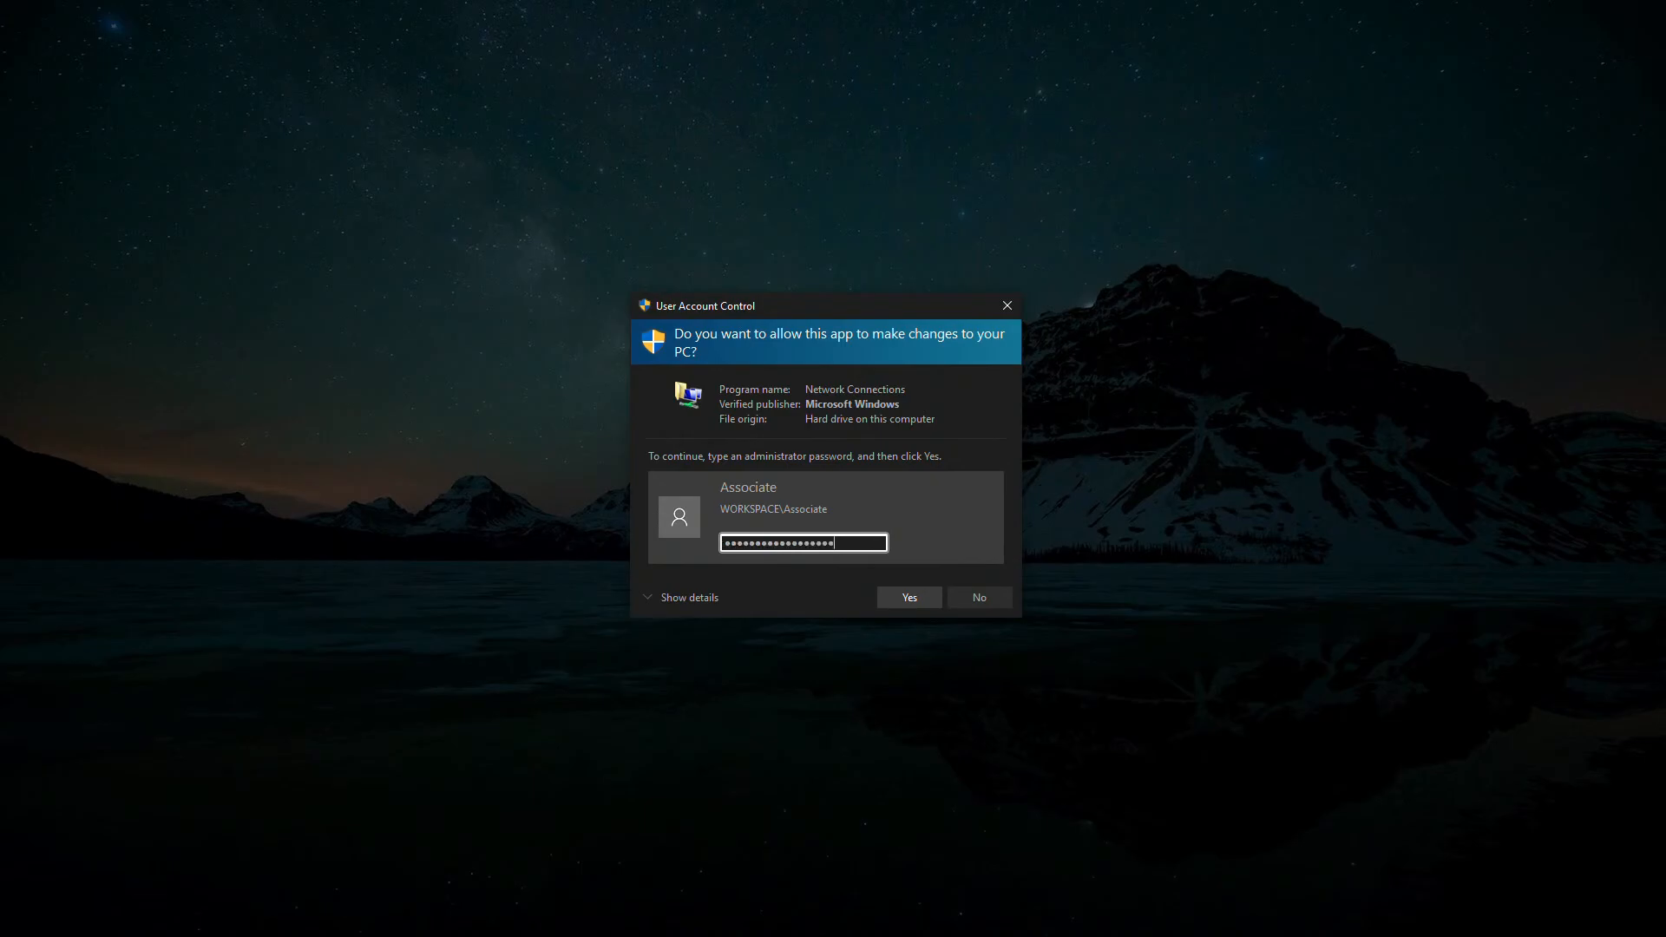
key("Return")
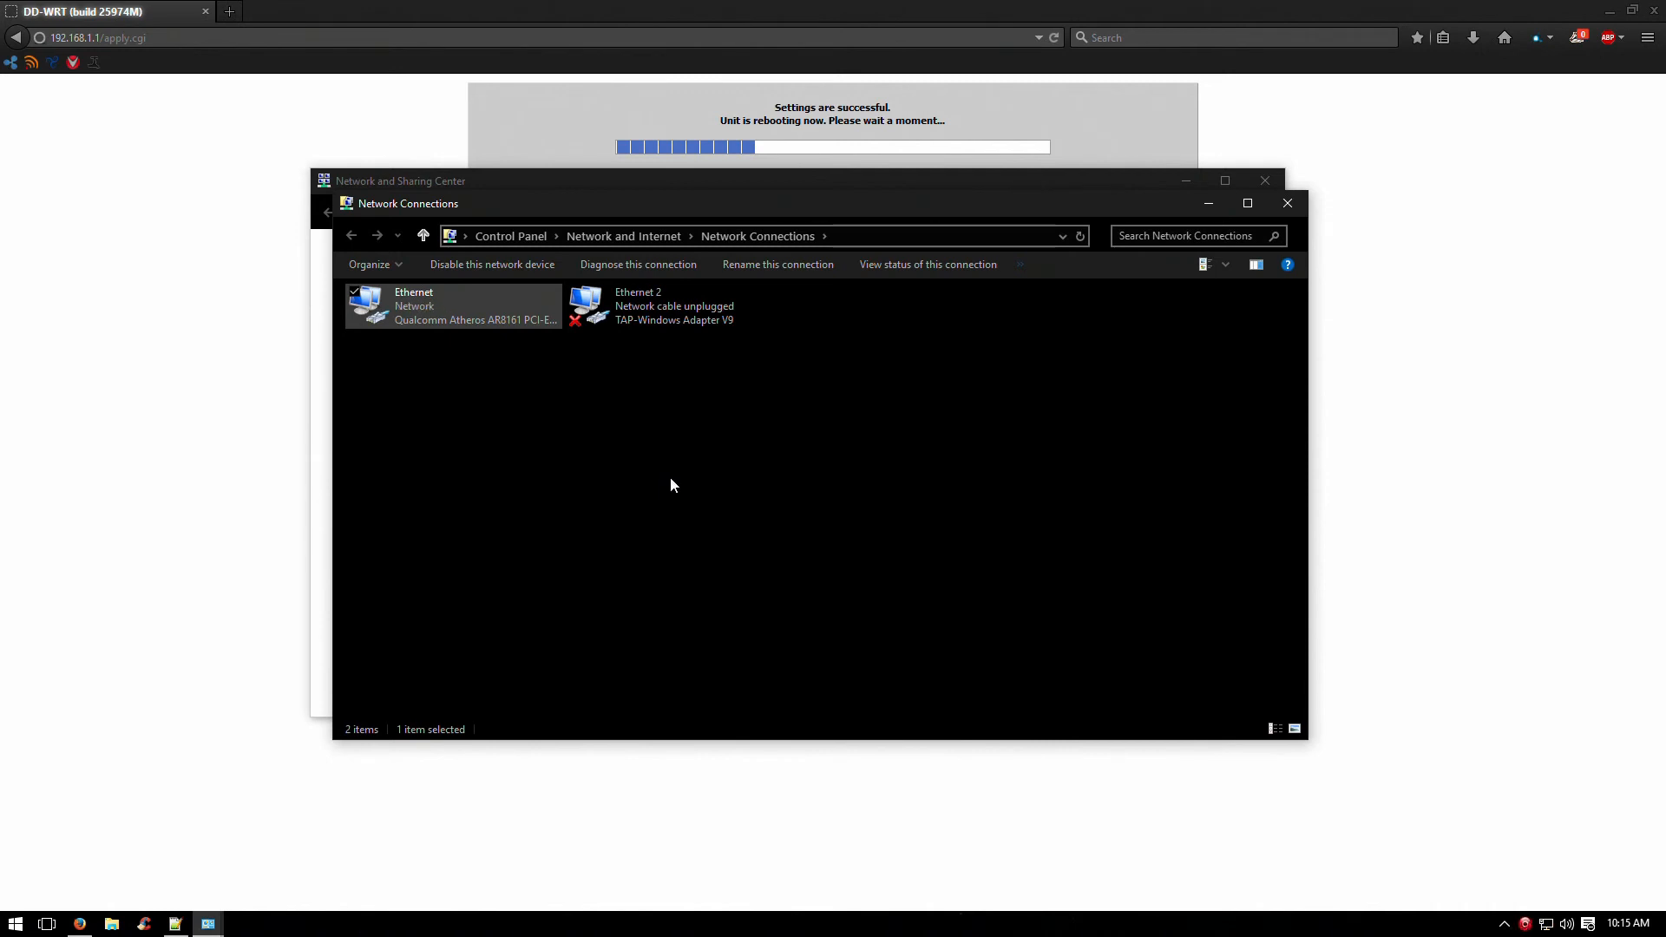
left_click(724, 445)
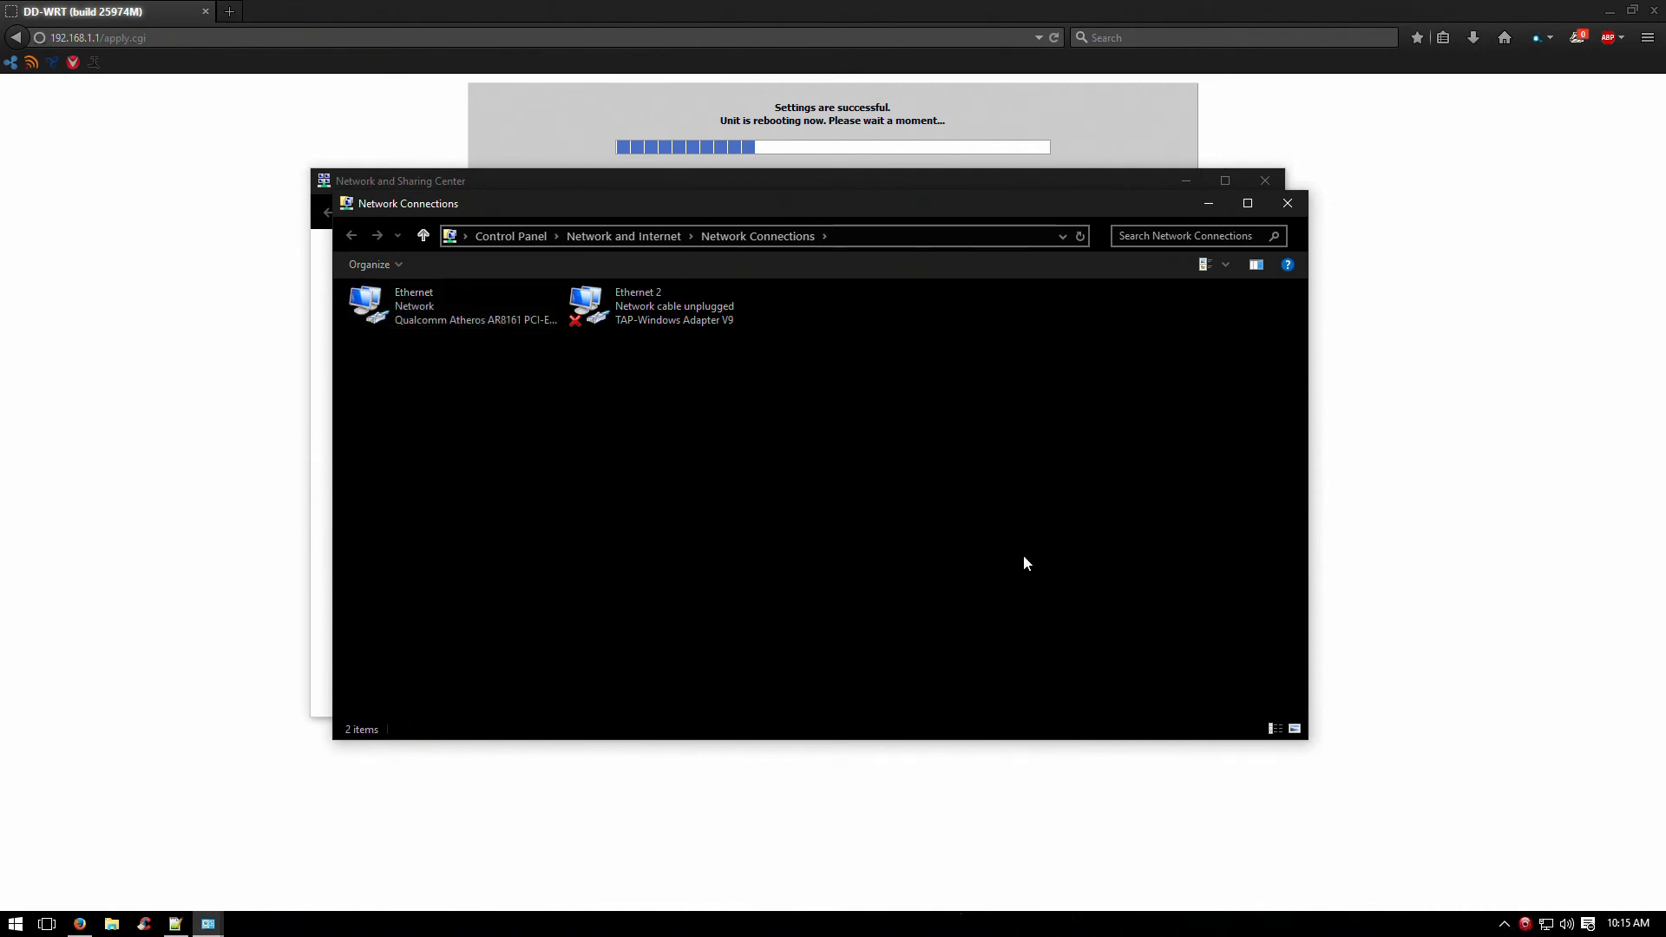
left_click(1284, 208)
left_click(1265, 180)
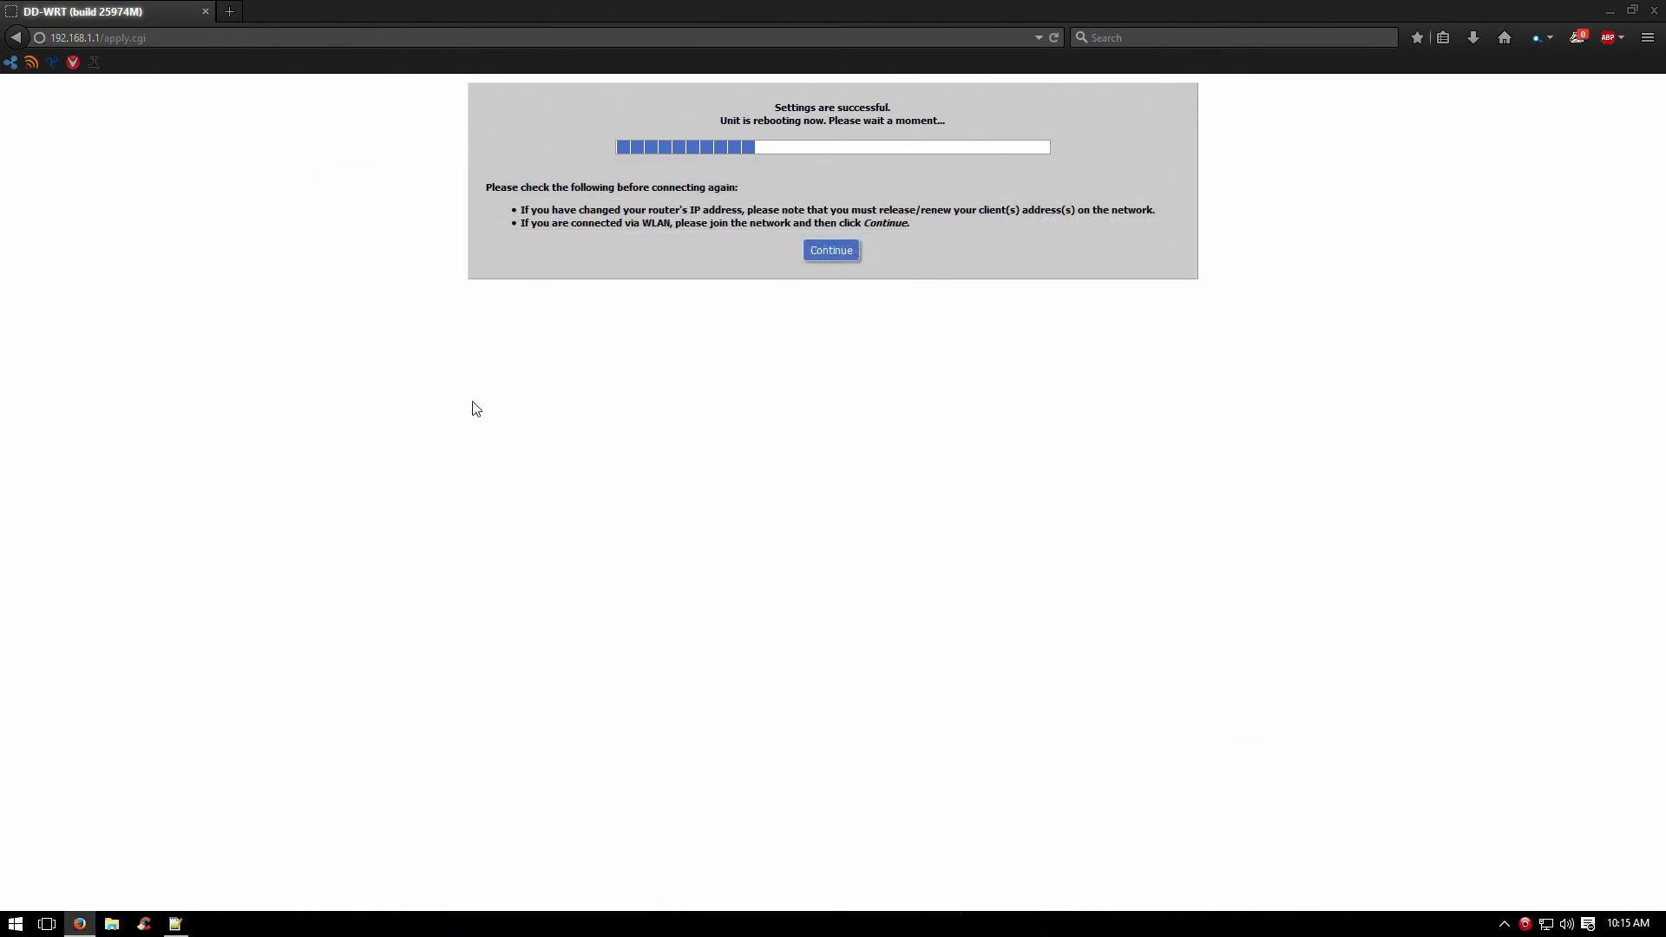
- Continue to the rebooted router's control panel and examine the OpenVPN status page's connection state, client statistics and log
left_click(831, 251)
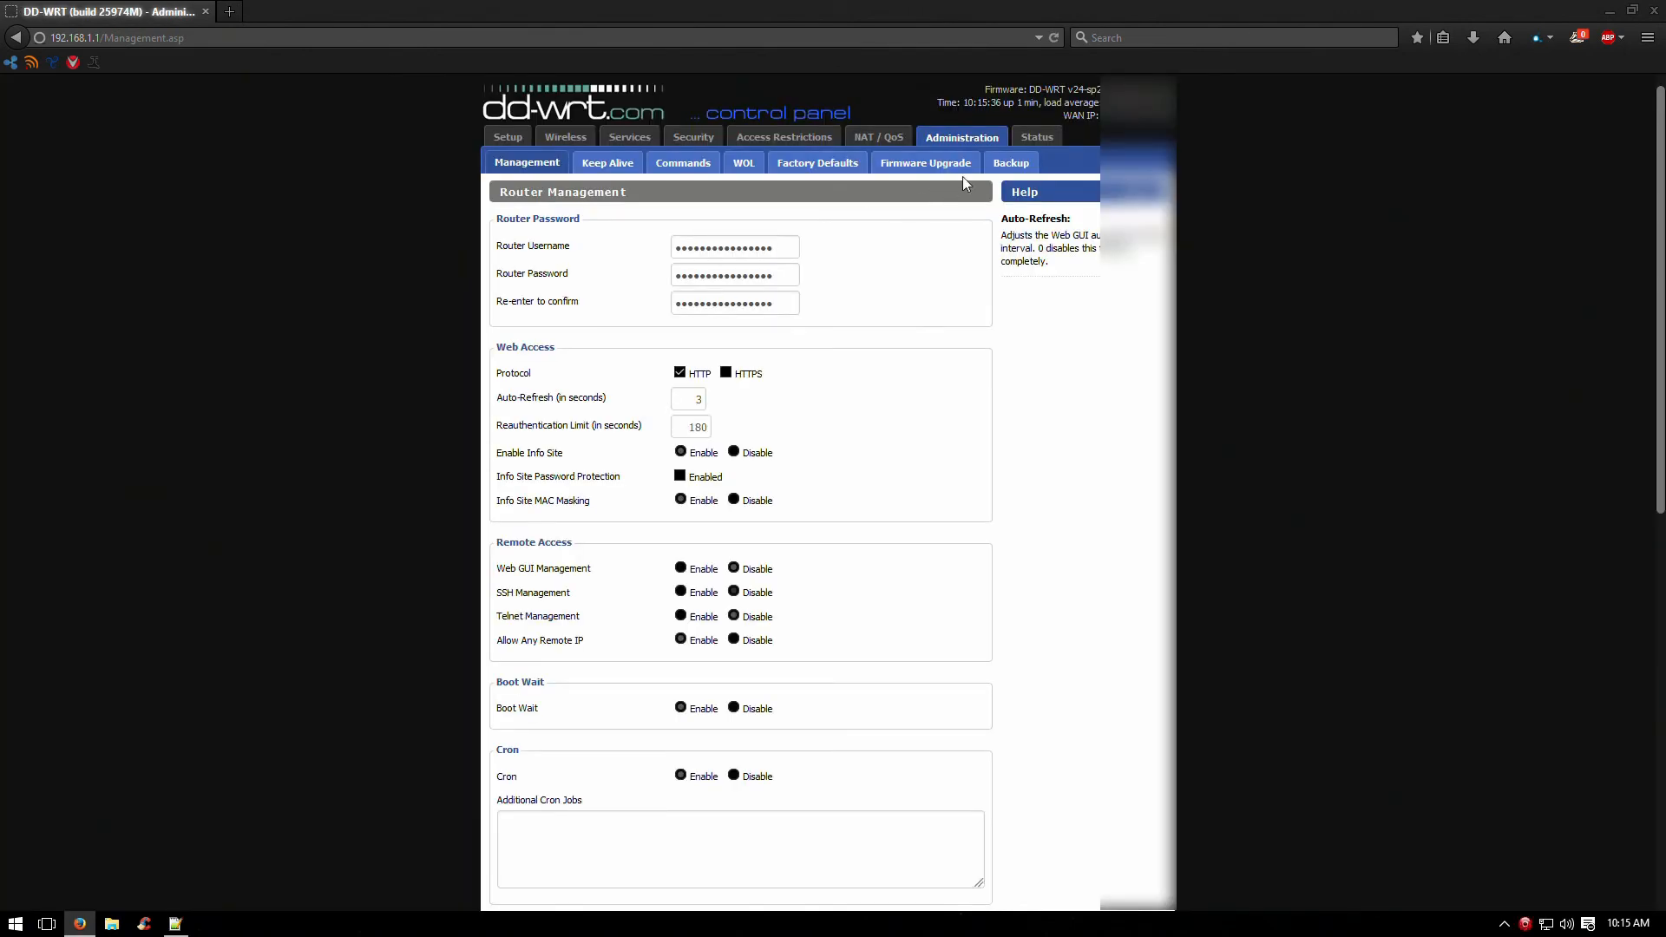
left_click(1036, 137)
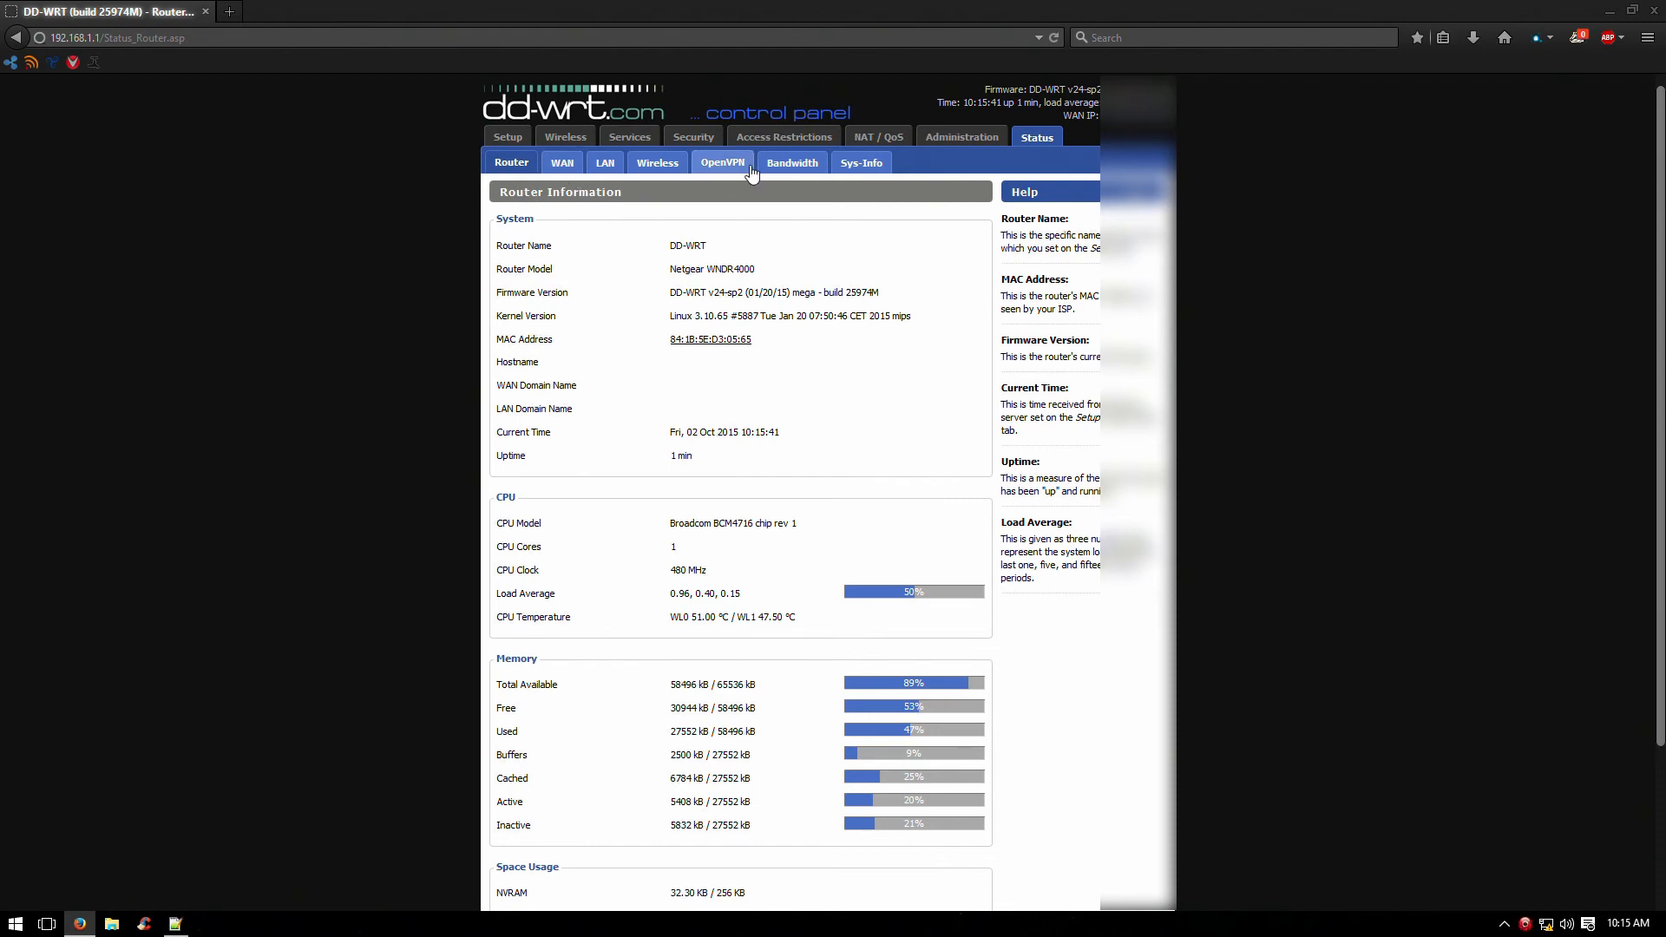
left_click(751, 171)
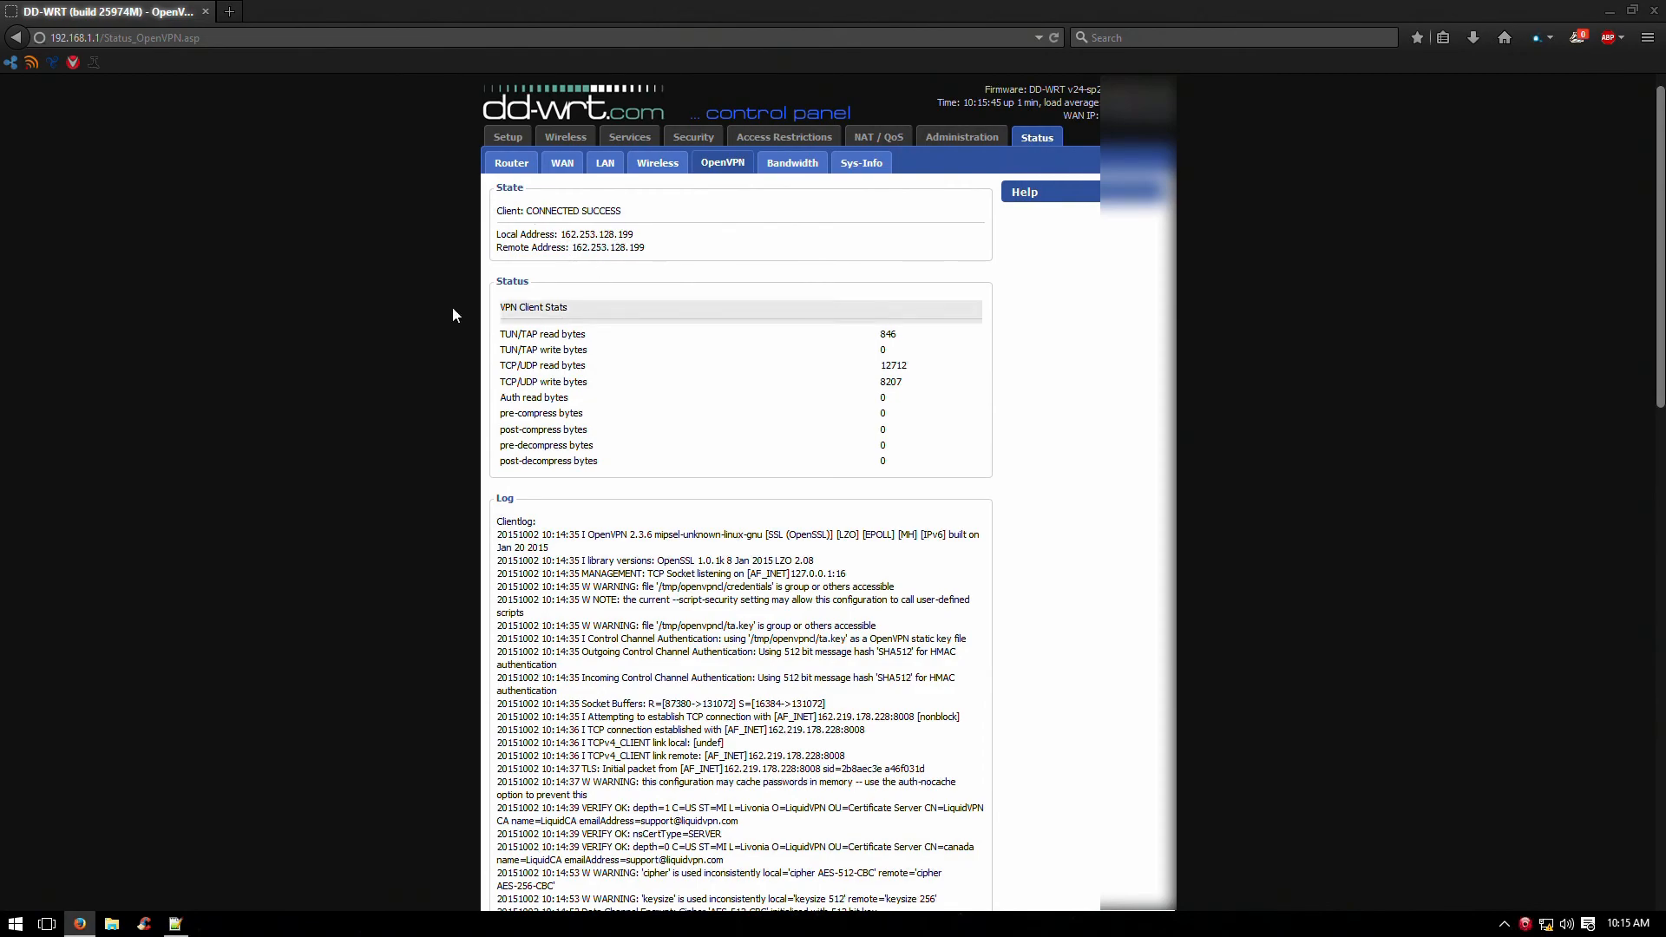
scroll(373, 273, "down", 10)
scroll(371, 278, "down", 5)
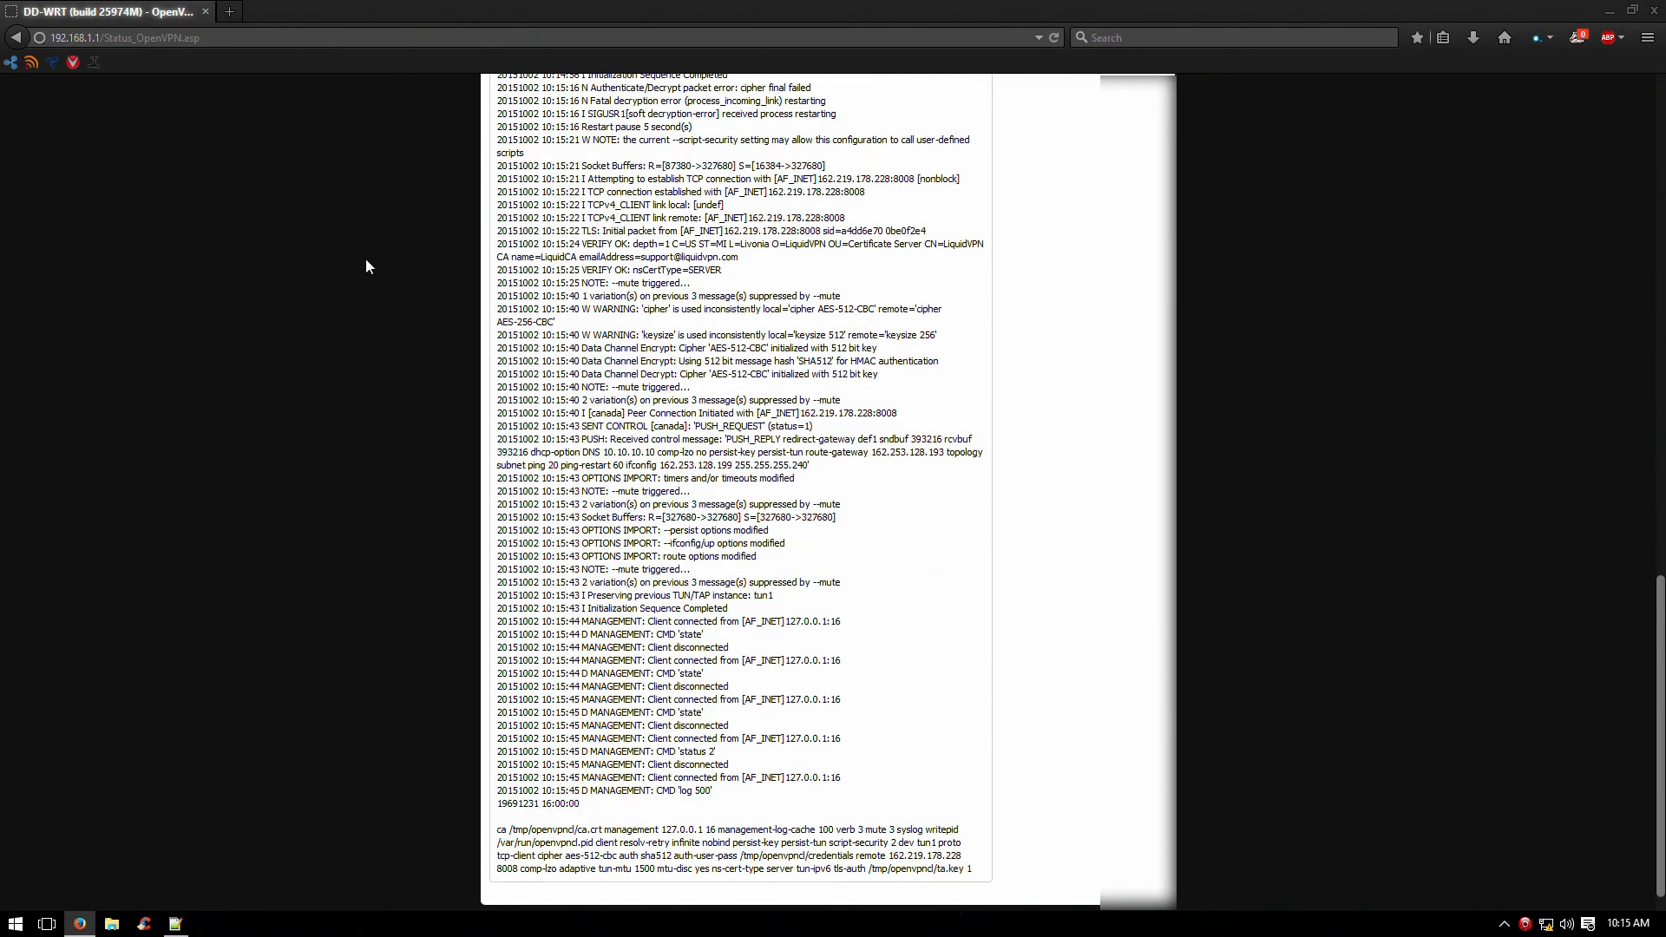
scroll(361, 310, "up", 15)
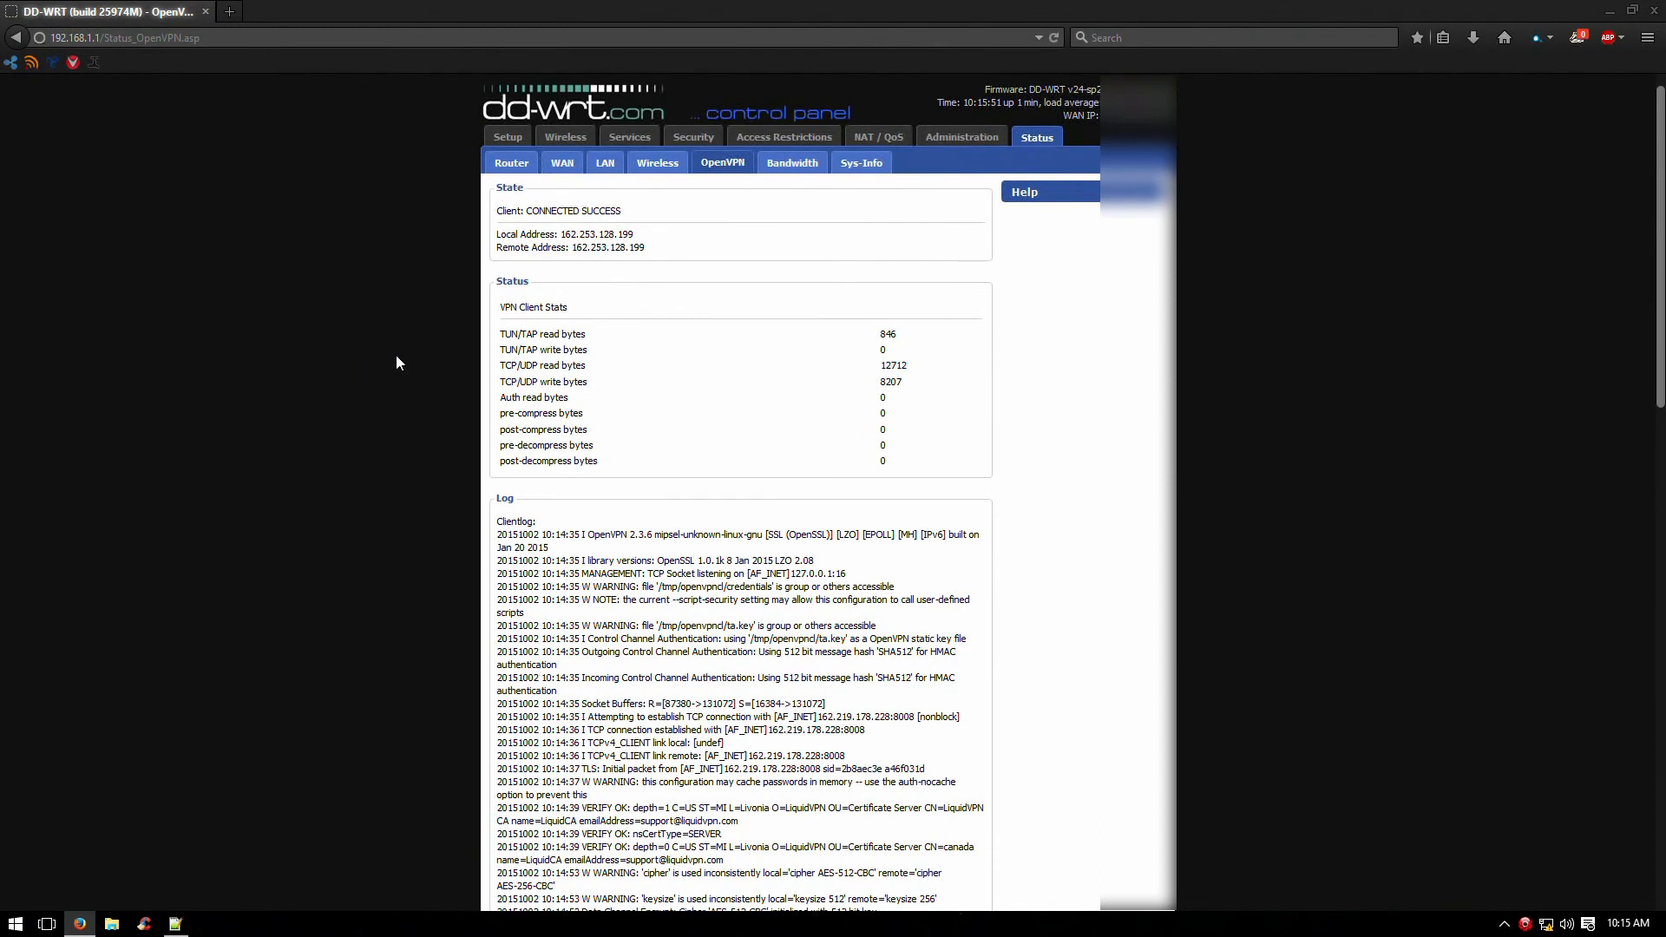
- Load dnsleaktest.com in a new browser tab and run the extended DNS leak test
left_click(229, 11)
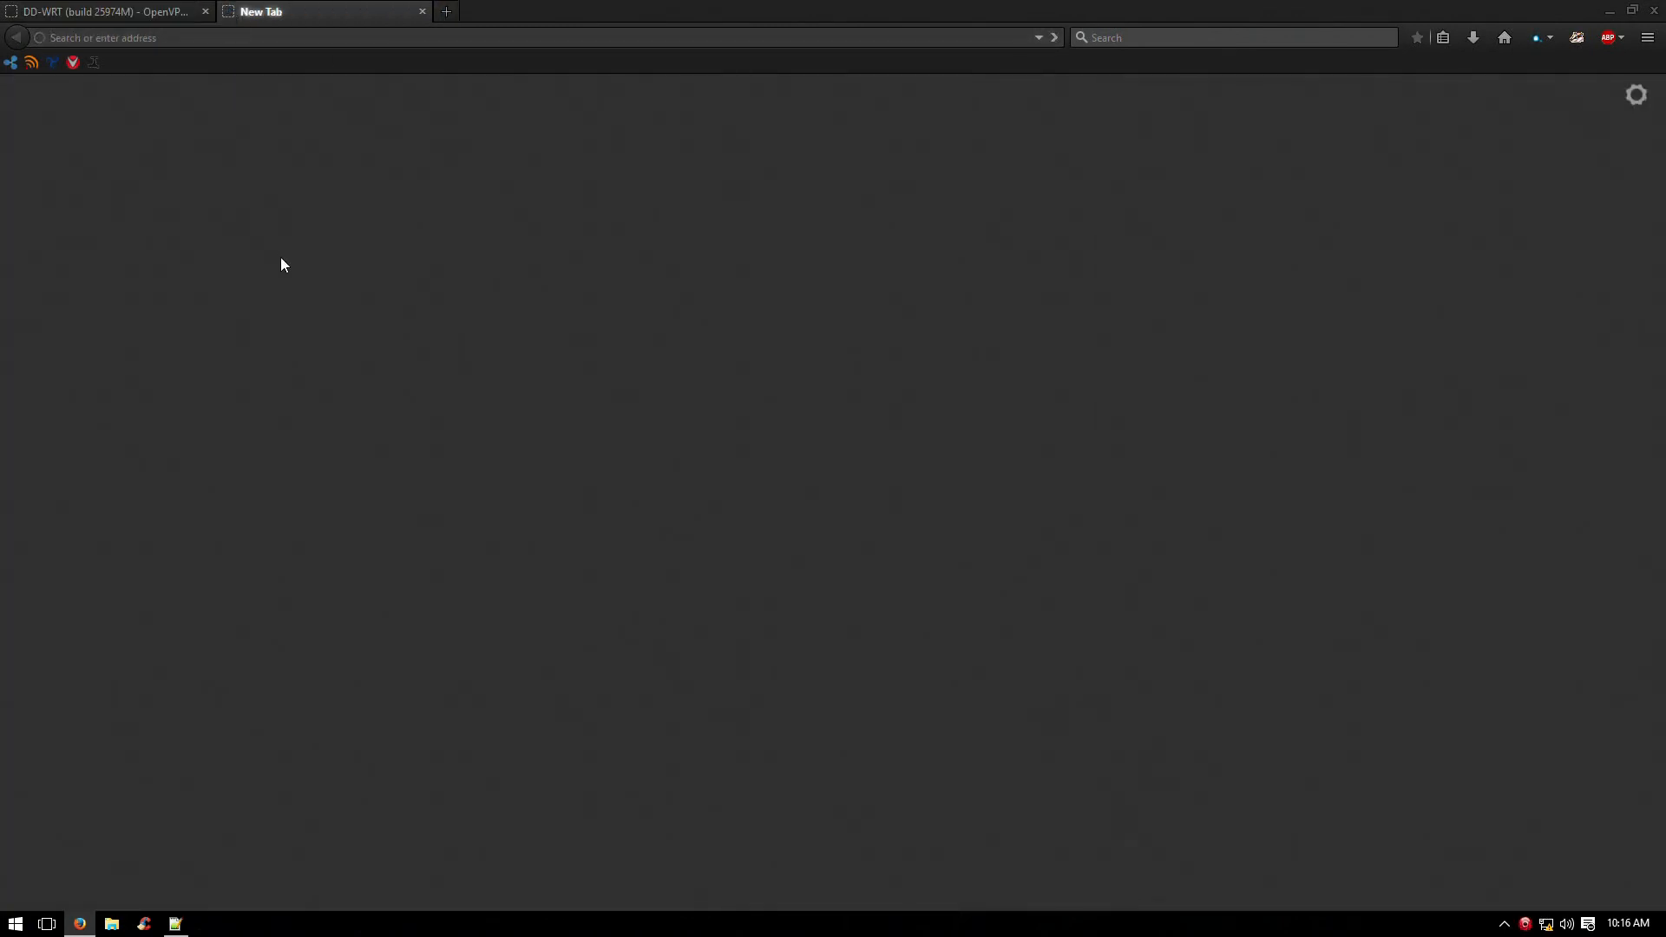
type("dnsleaktest.com")
key("Return")
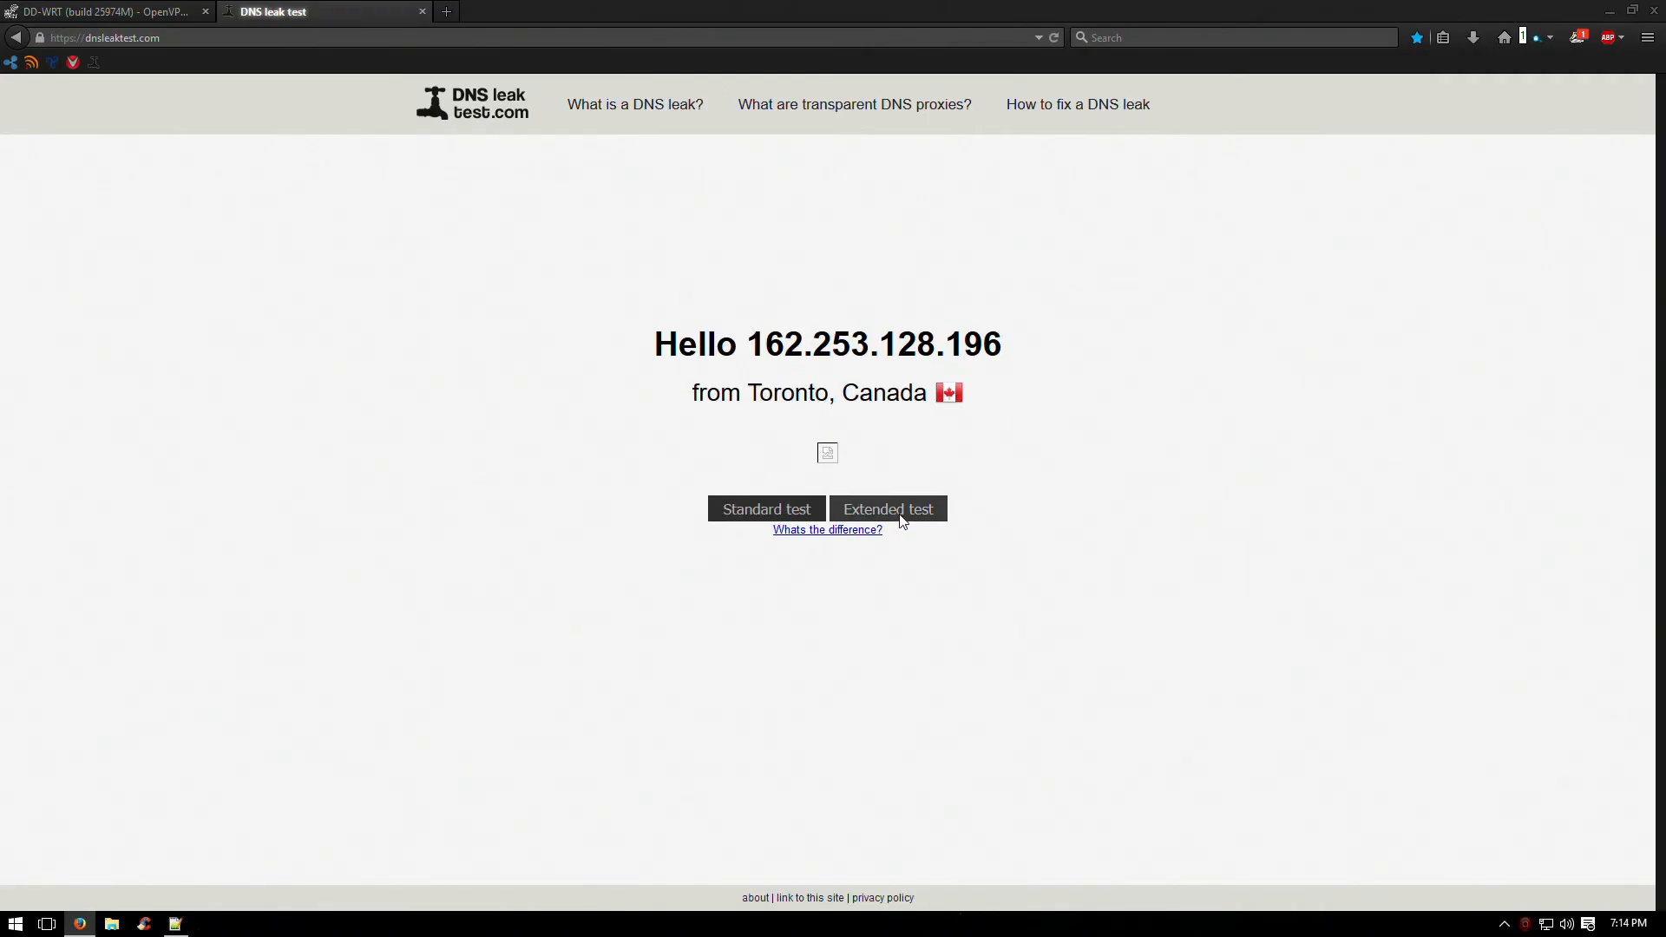
left_click(903, 518)
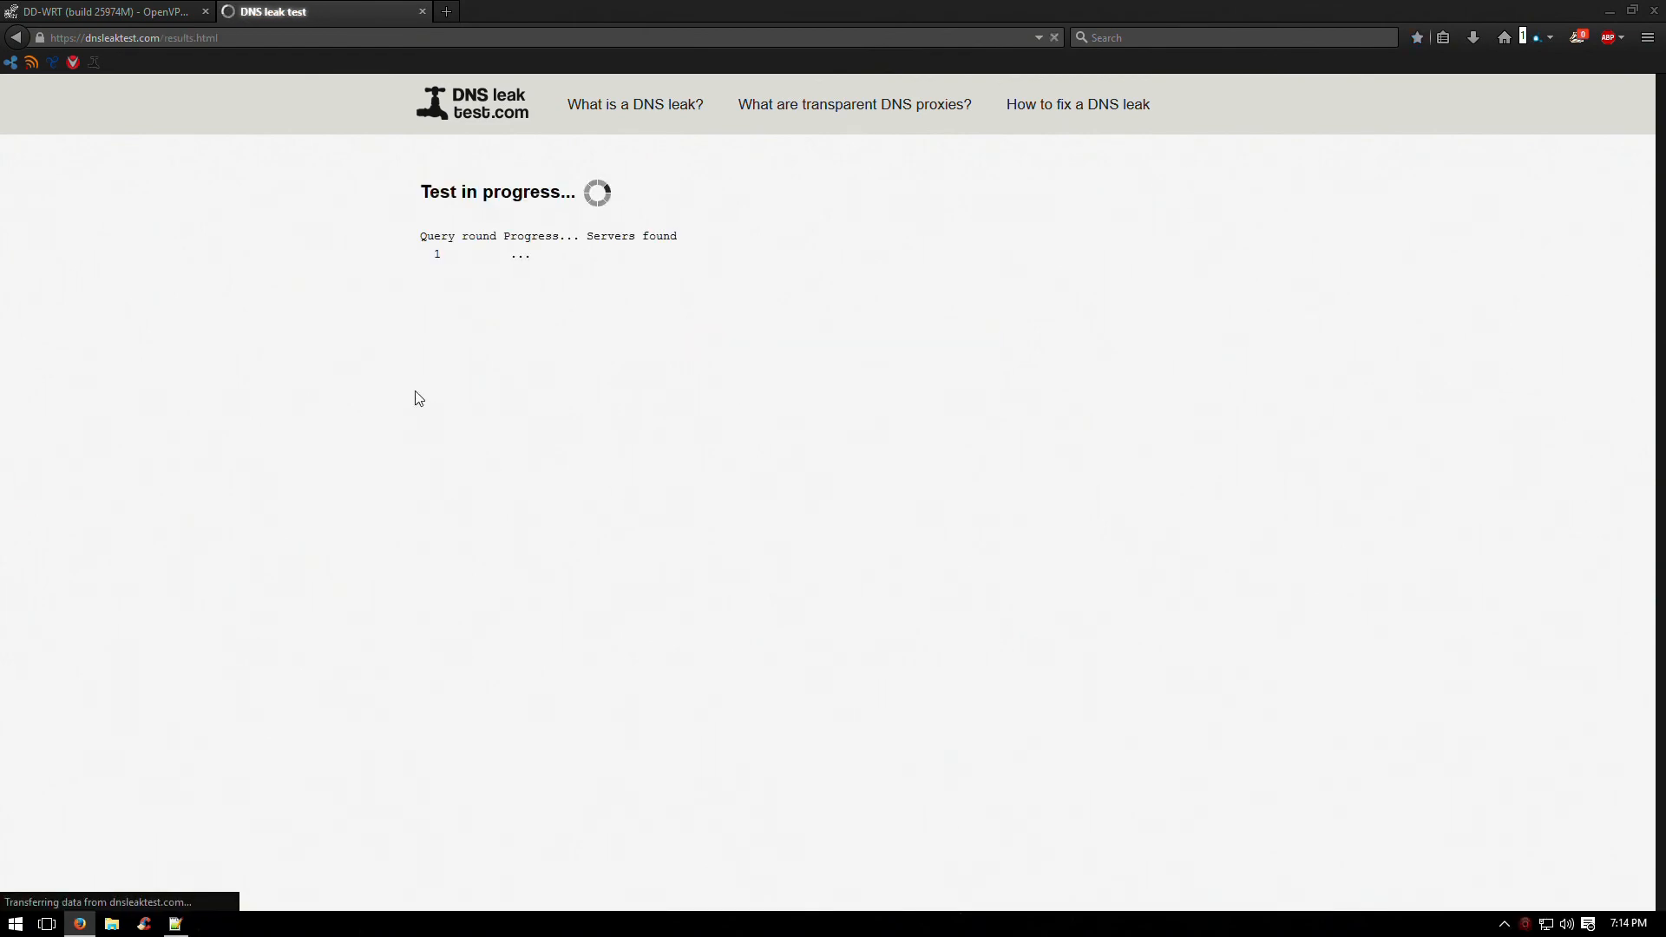